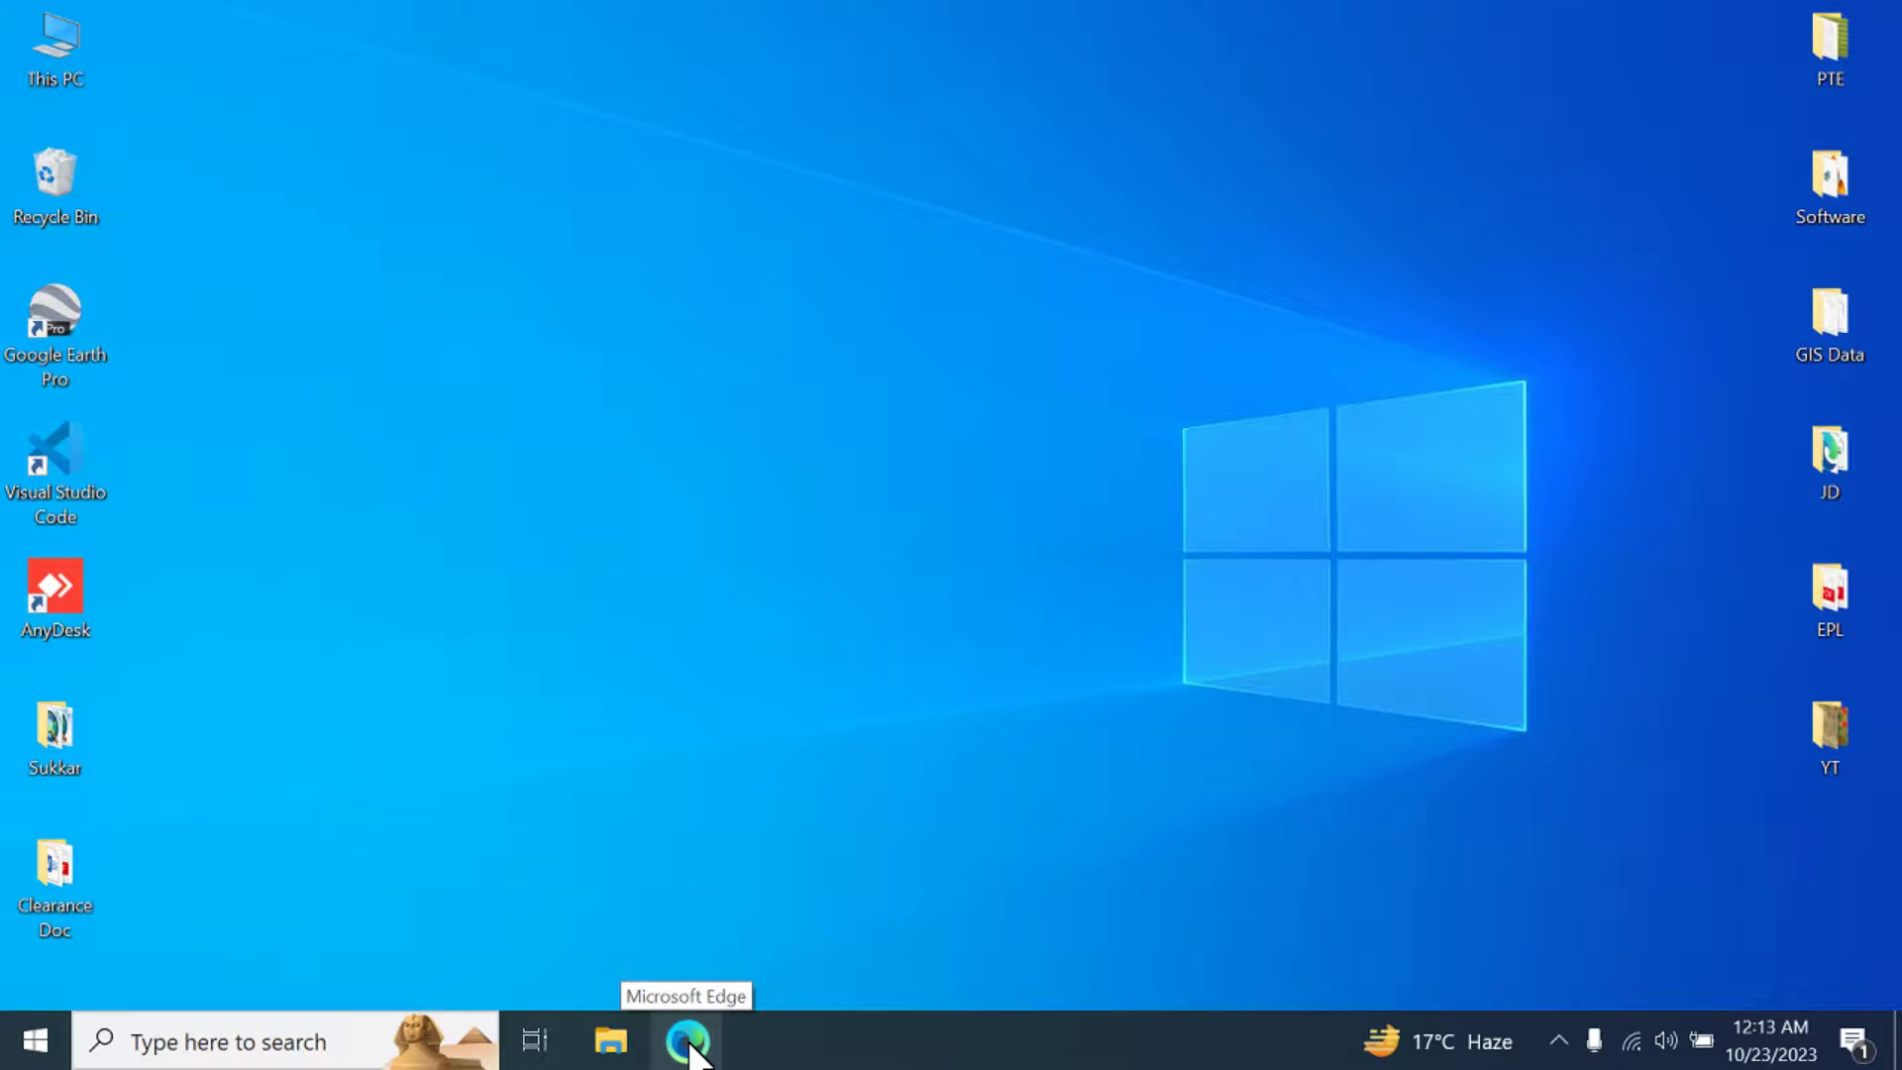
- Search Google for bbbike in Microsoft Edge and open the BBBike extracts OpenStreetMap website
click(688, 1042)
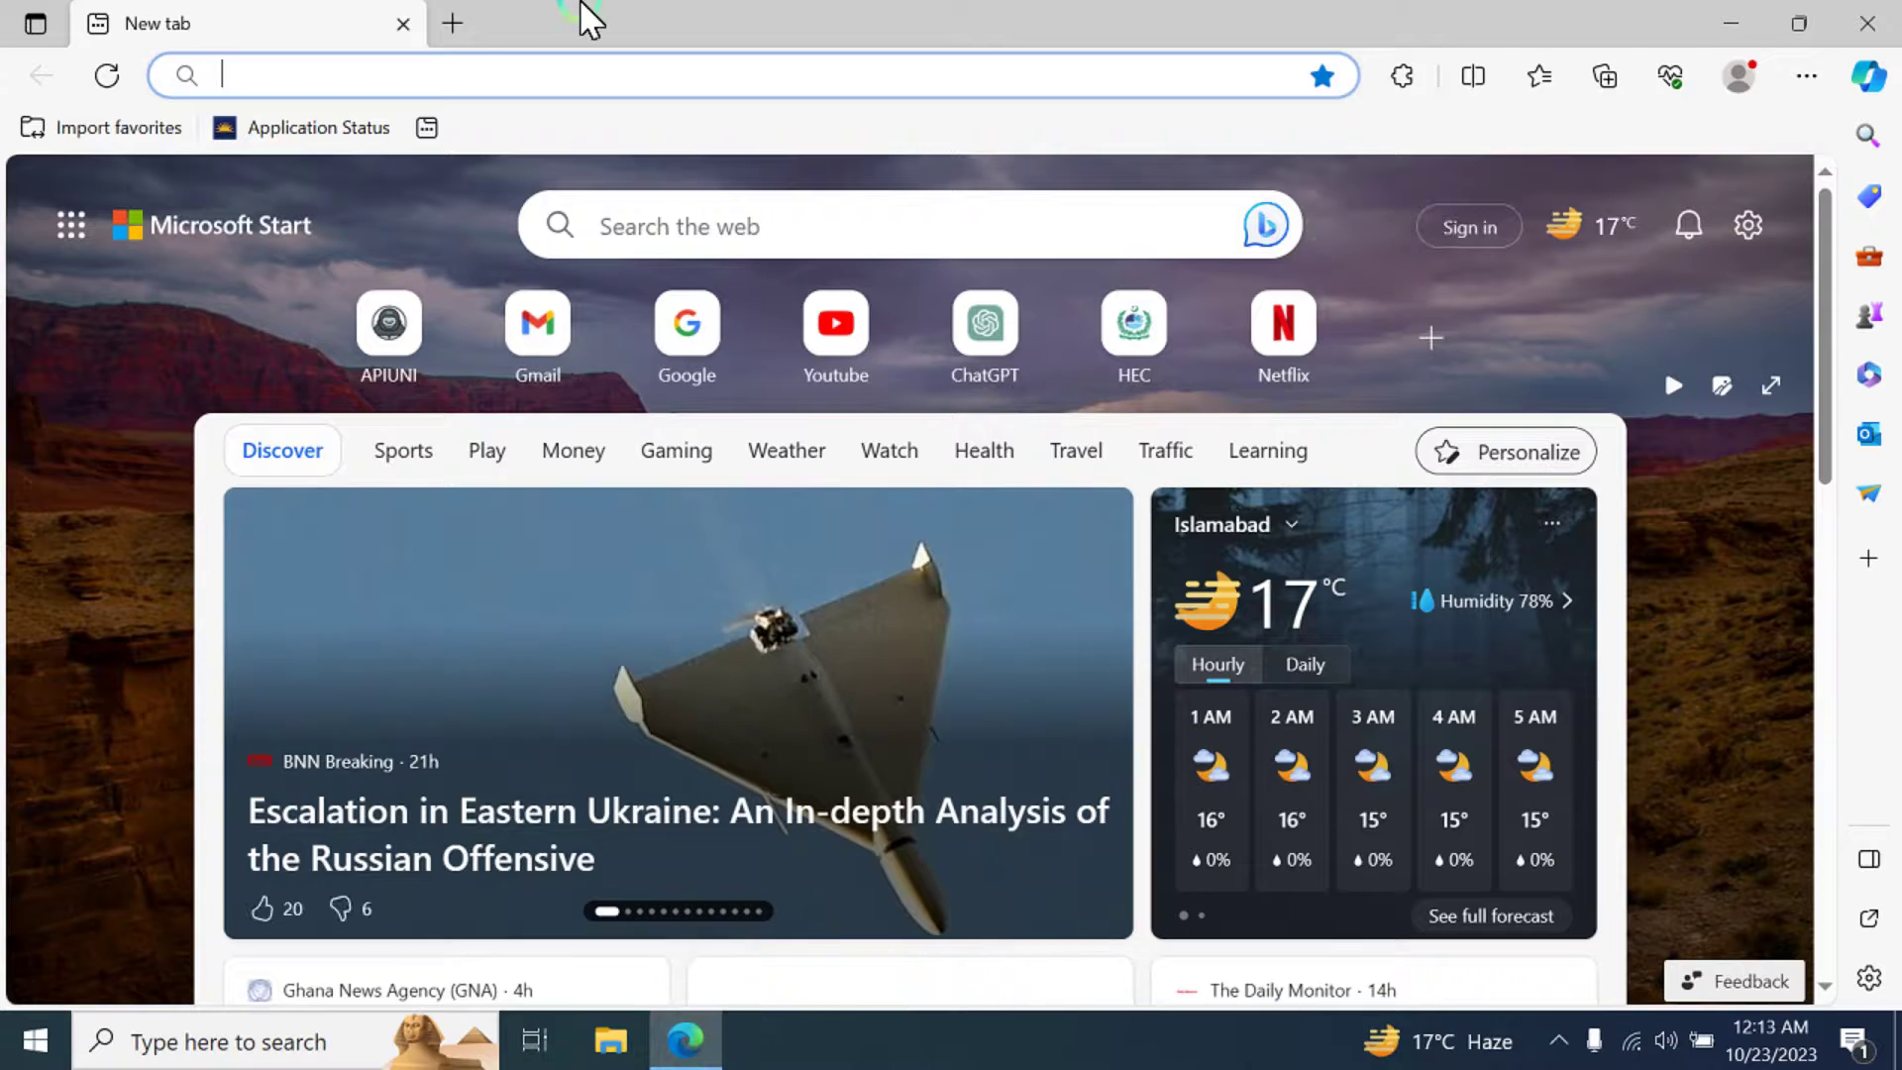
click(669, 329)
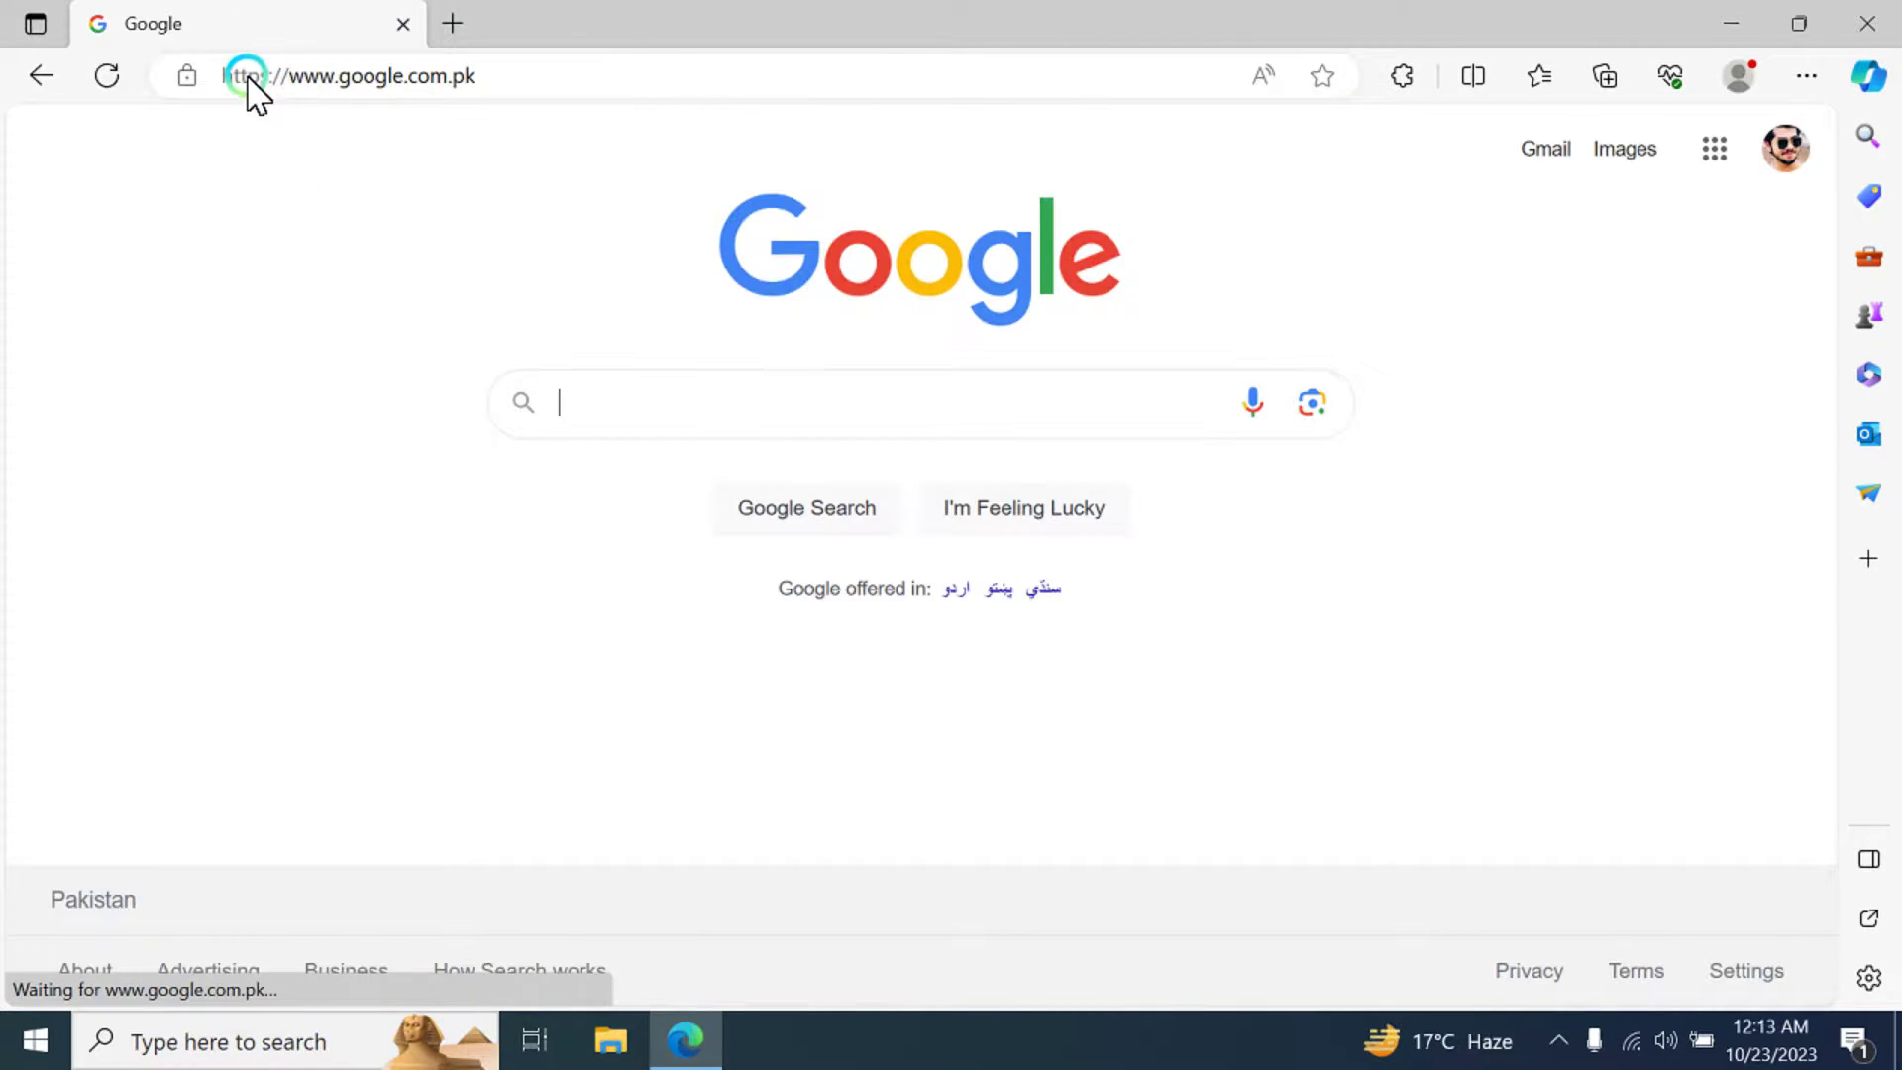
click(763, 421)
text(b)
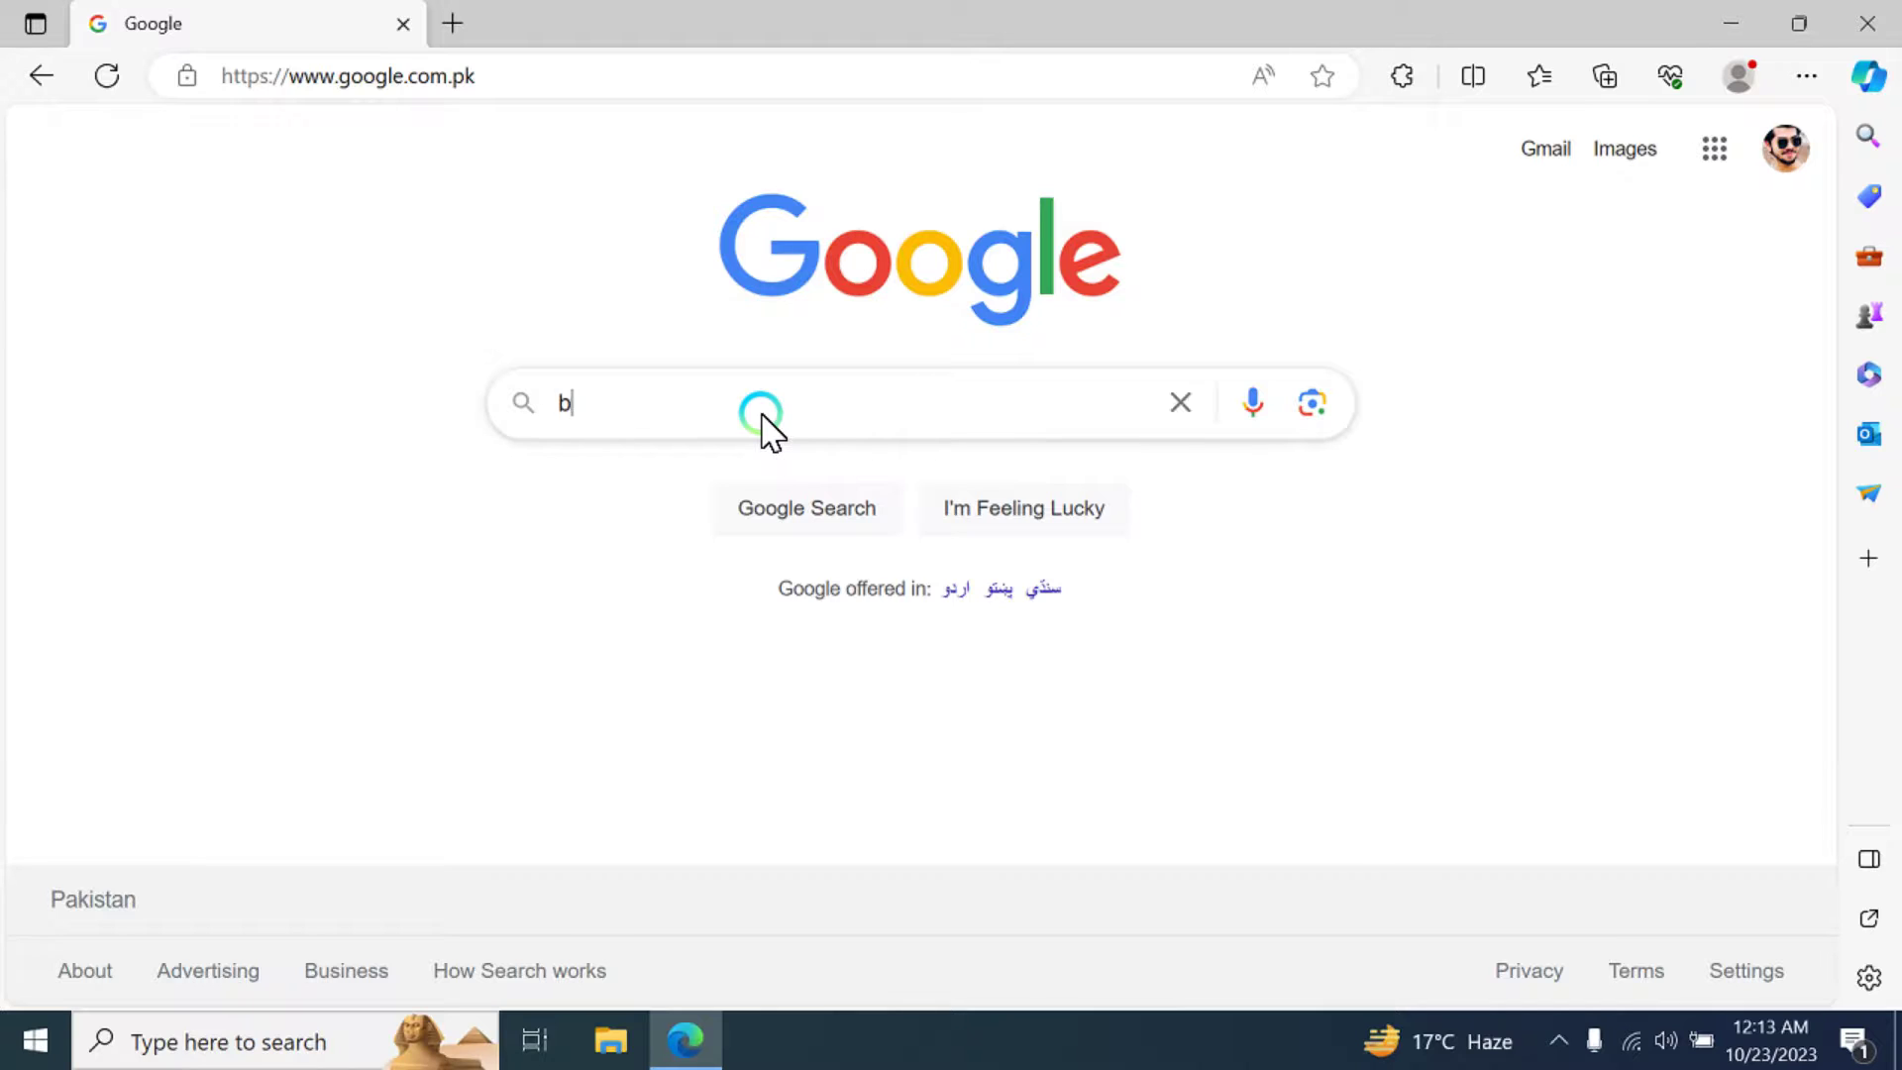
text(bbike)
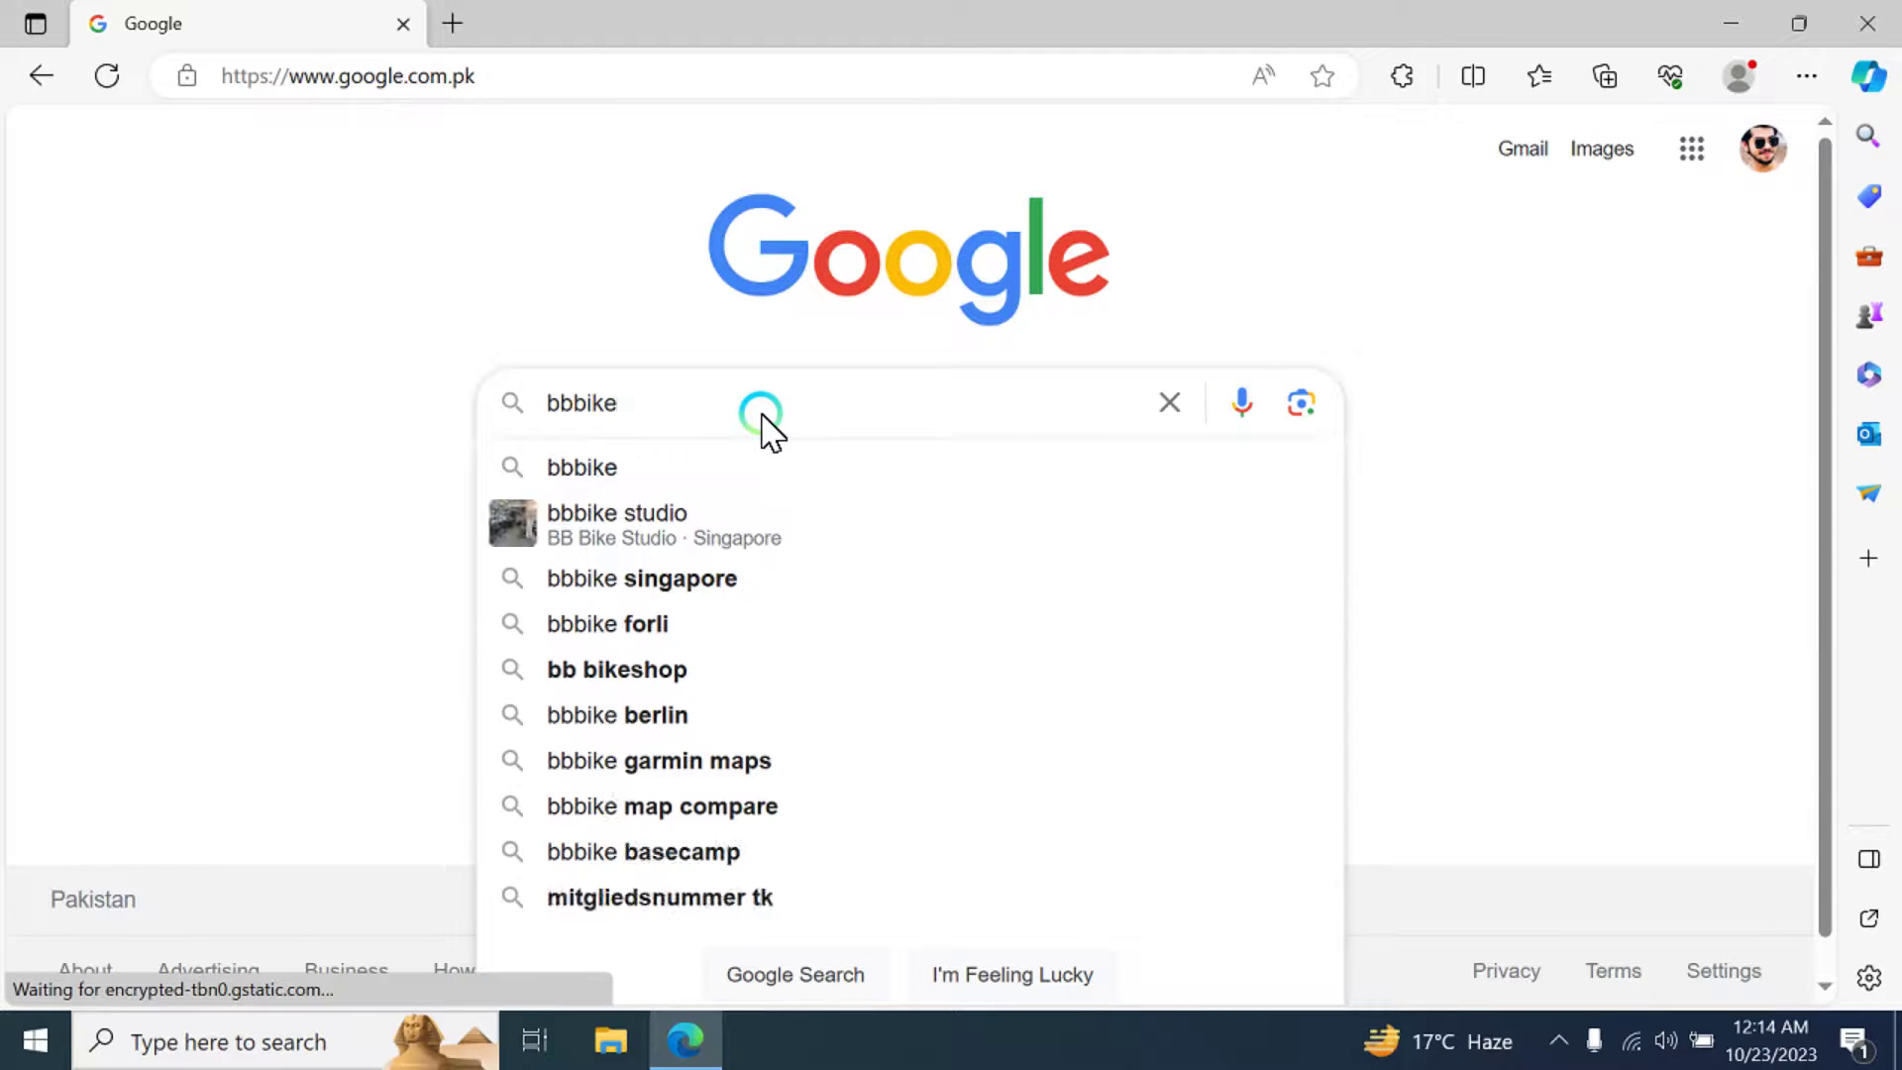
key(Return)
click(149, 465)
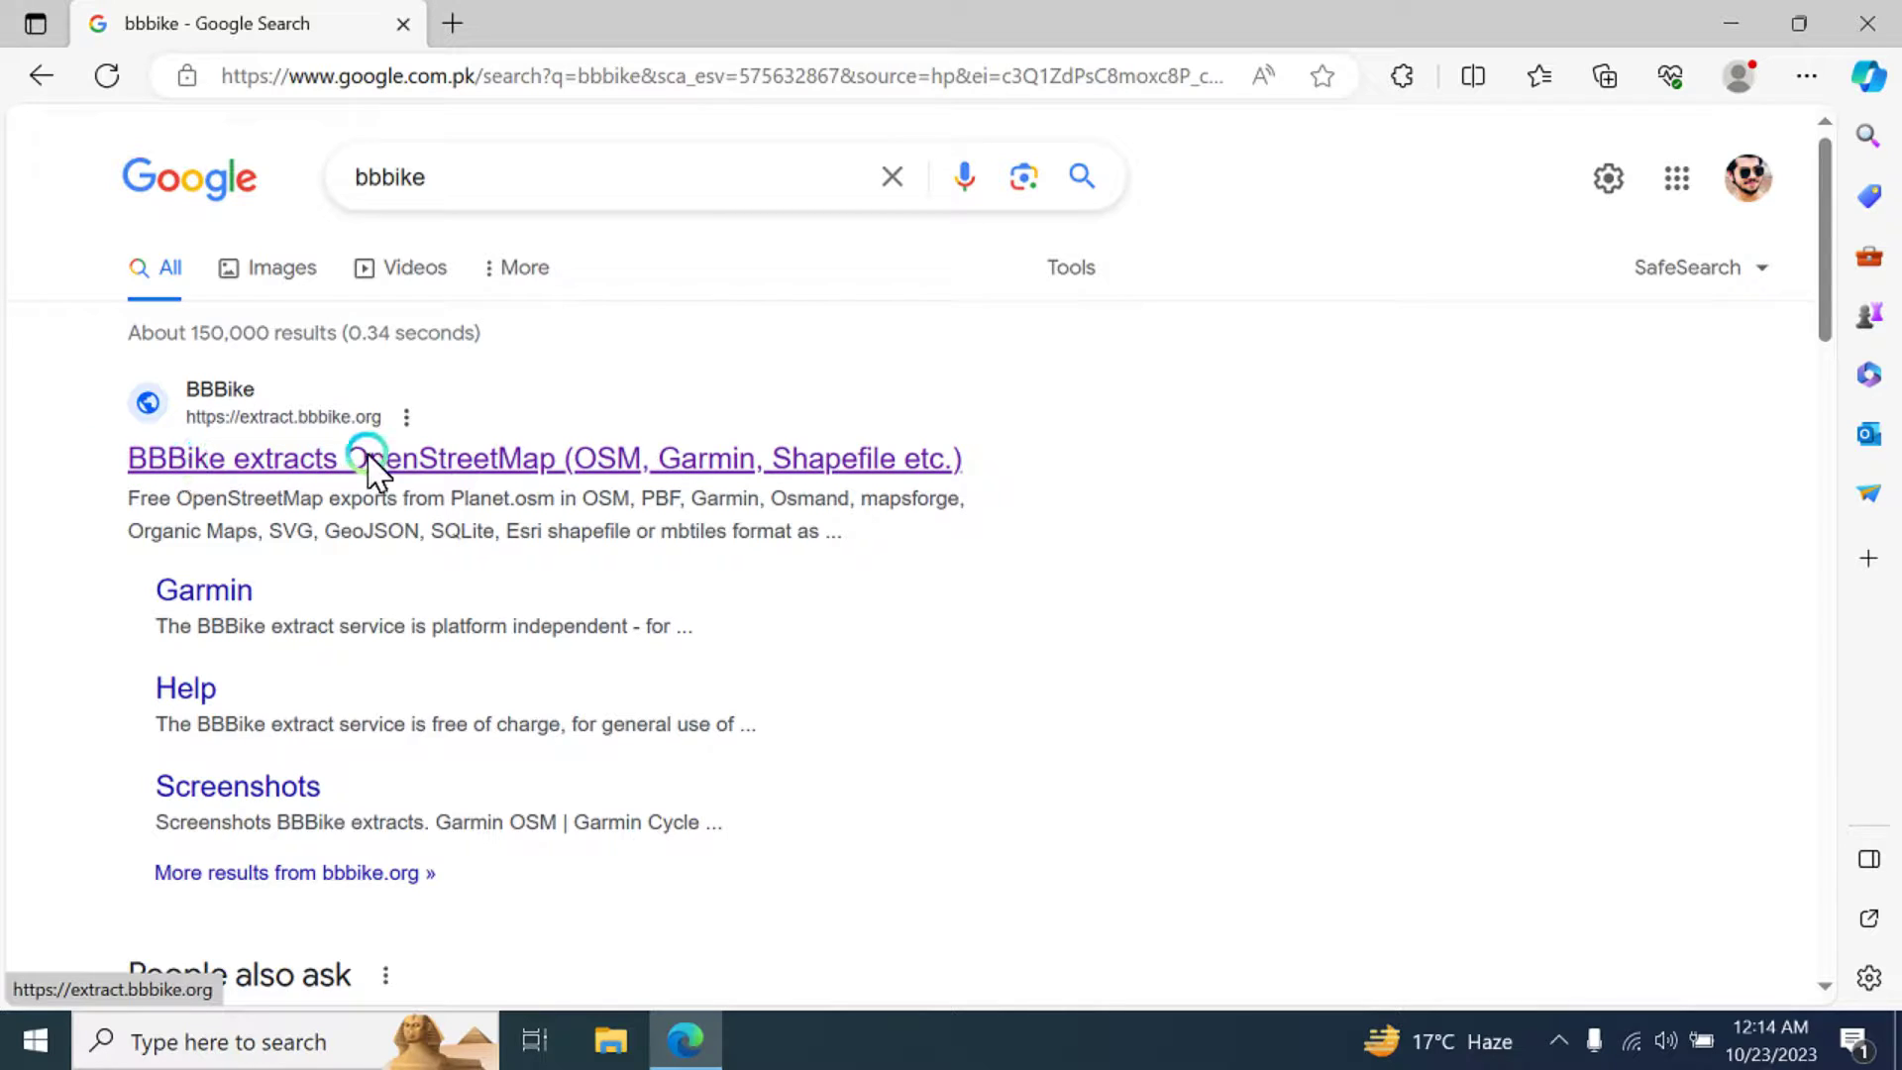
click(439, 466)
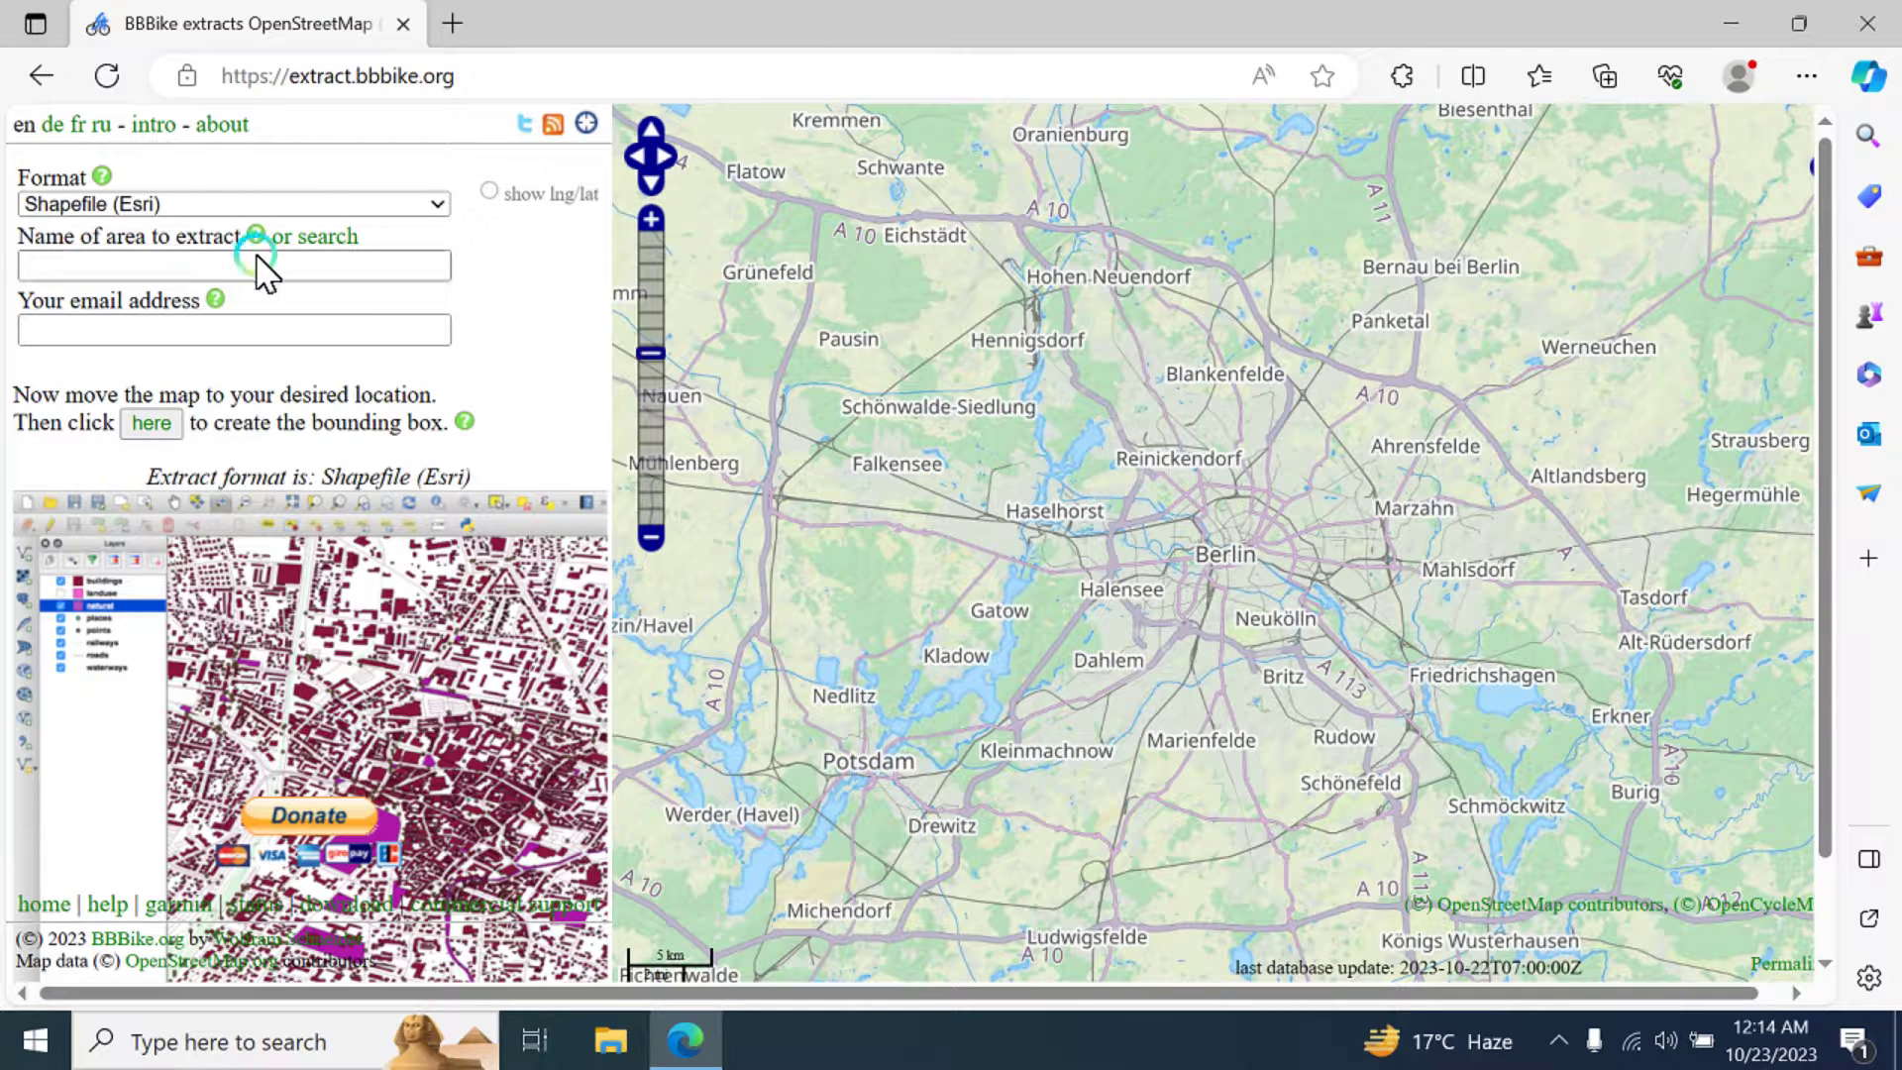
- Fill in the requester's email address and name the area to extract Islamabad
click(173, 266)
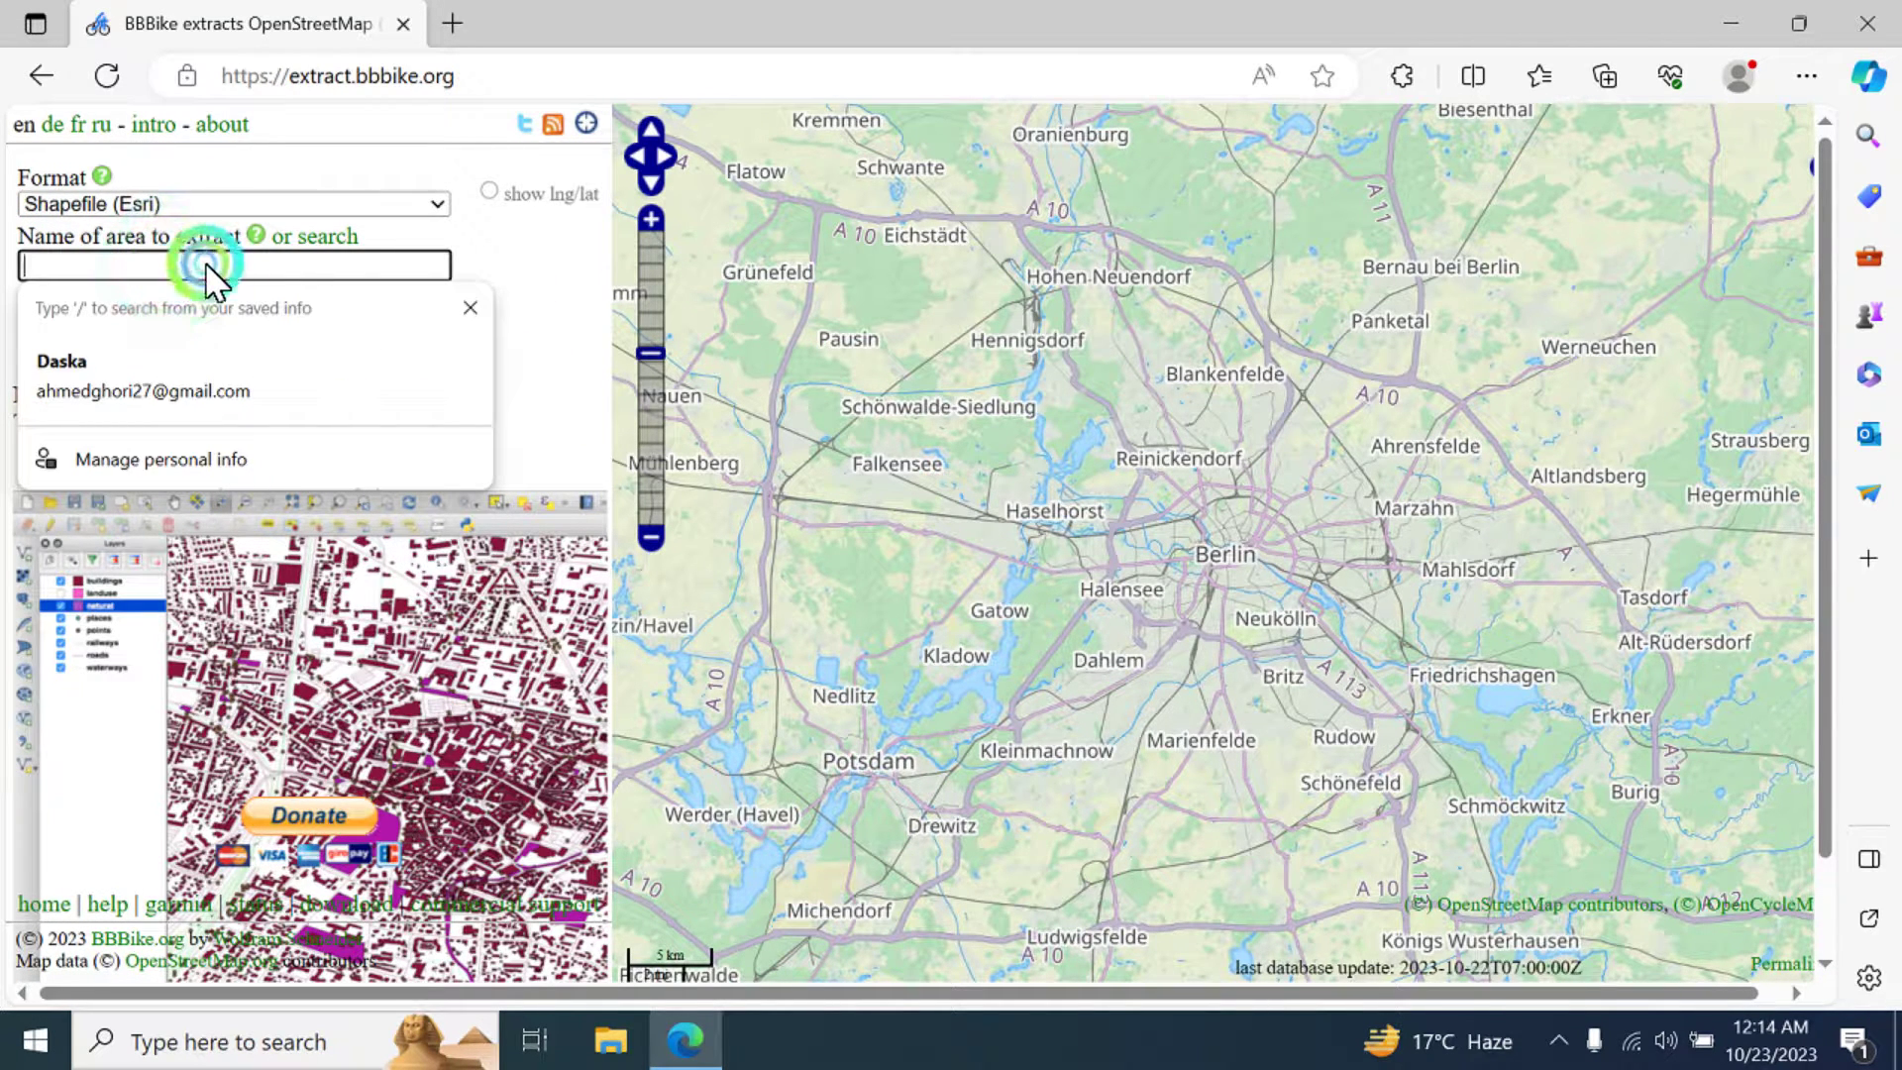
click(471, 308)
click(283, 342)
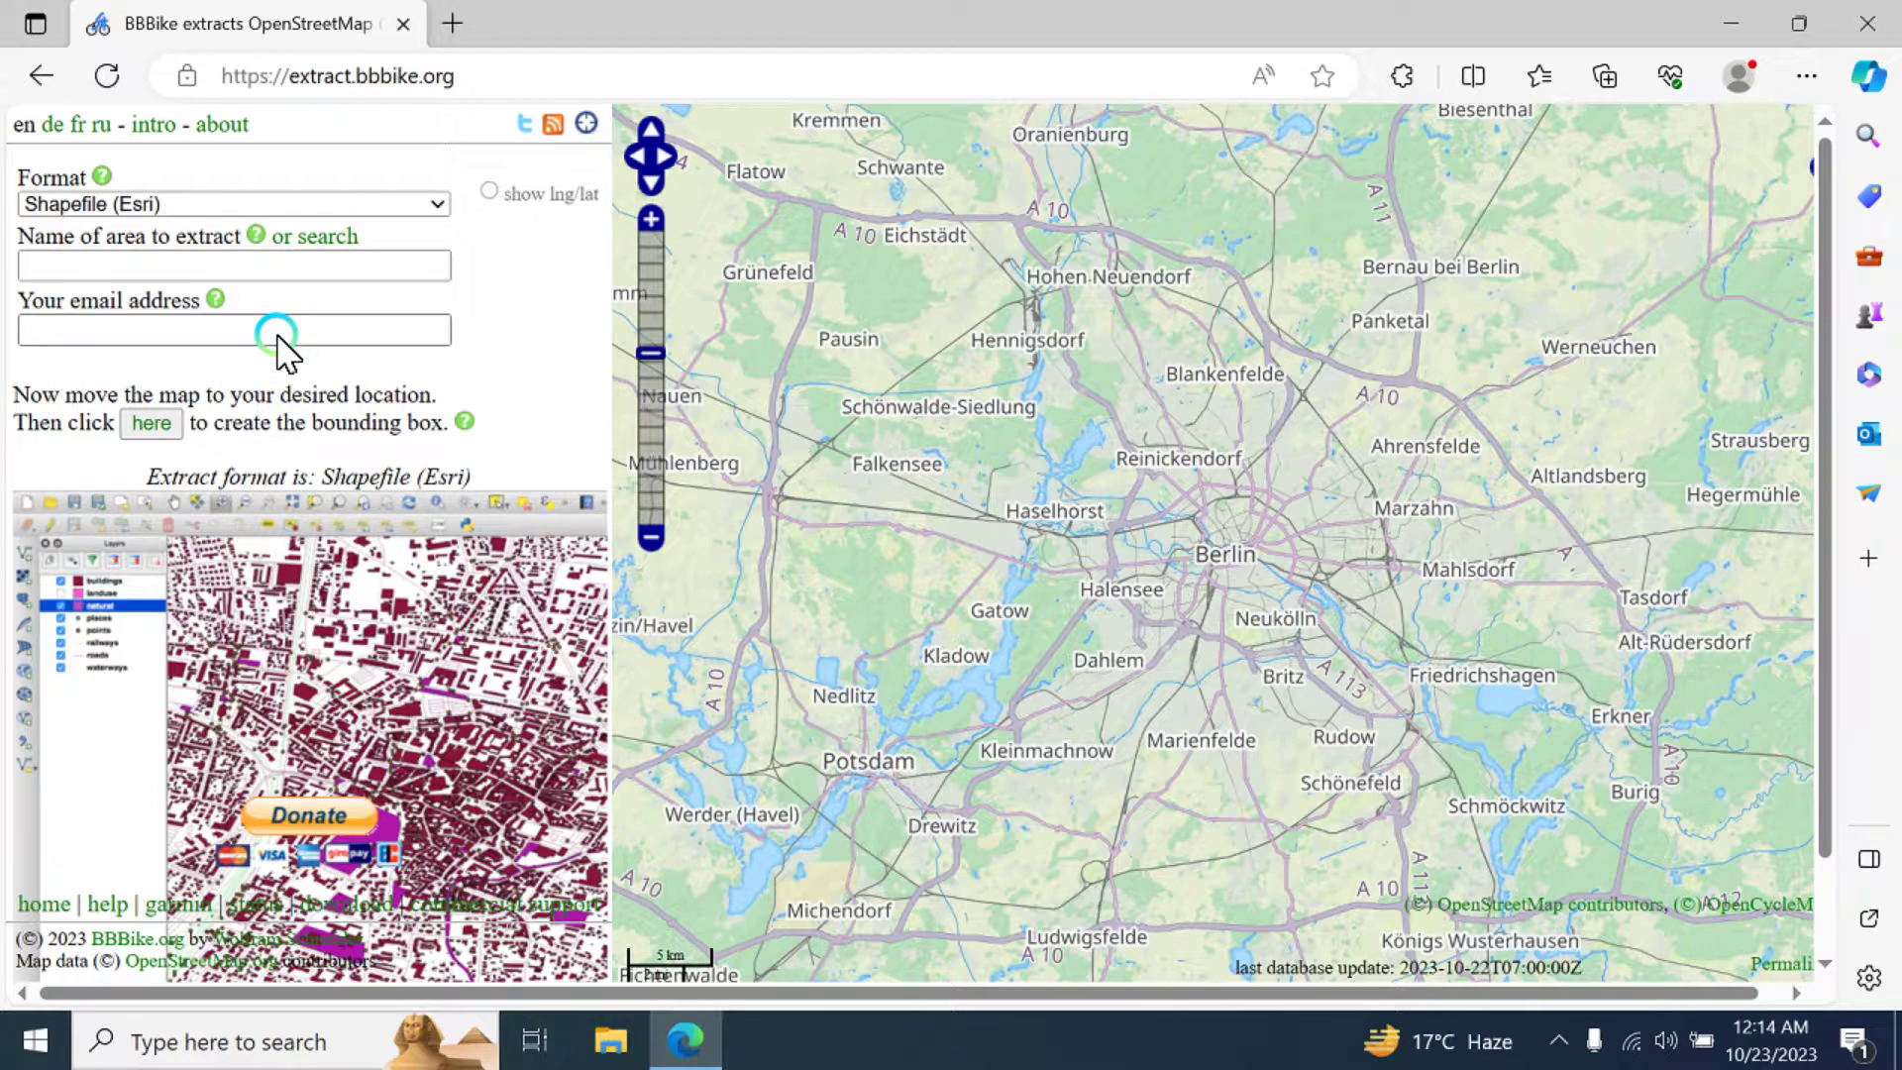
click(318, 424)
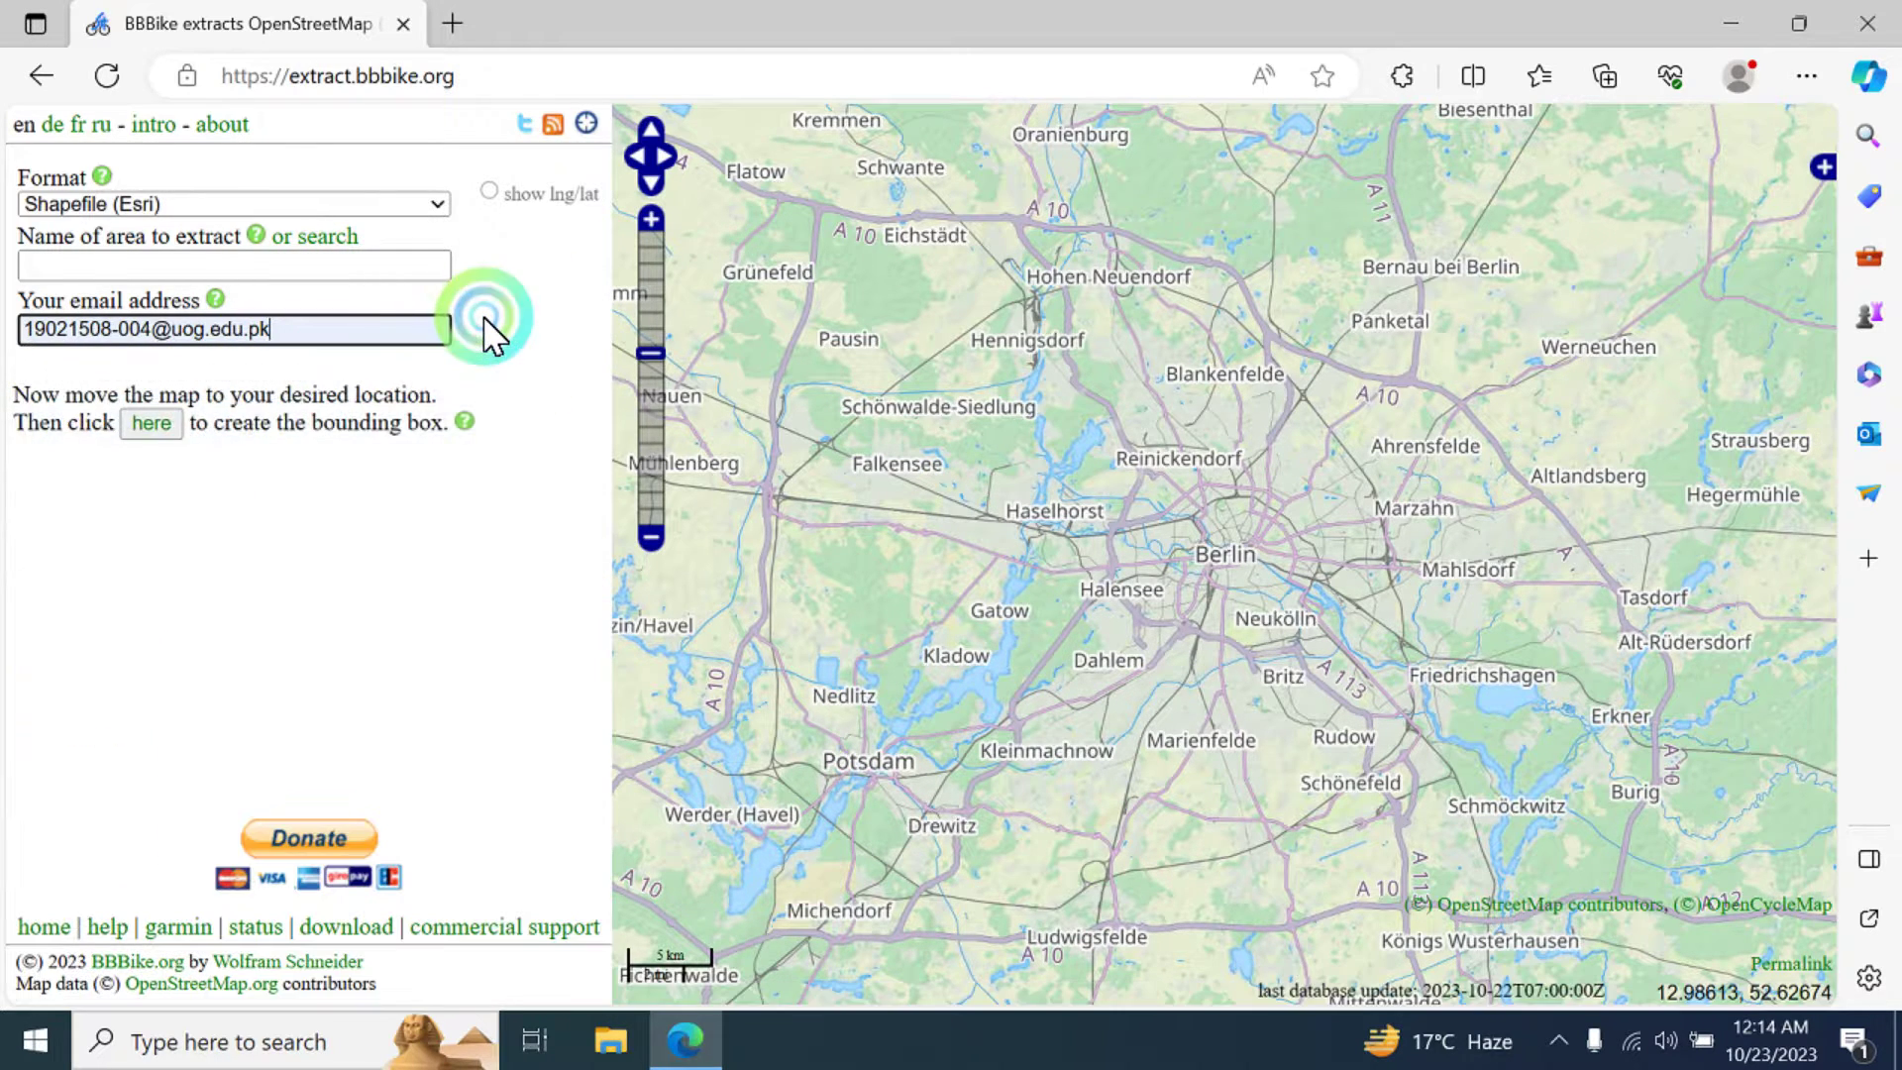
click(246, 266)
click(462, 266)
text(Islan)
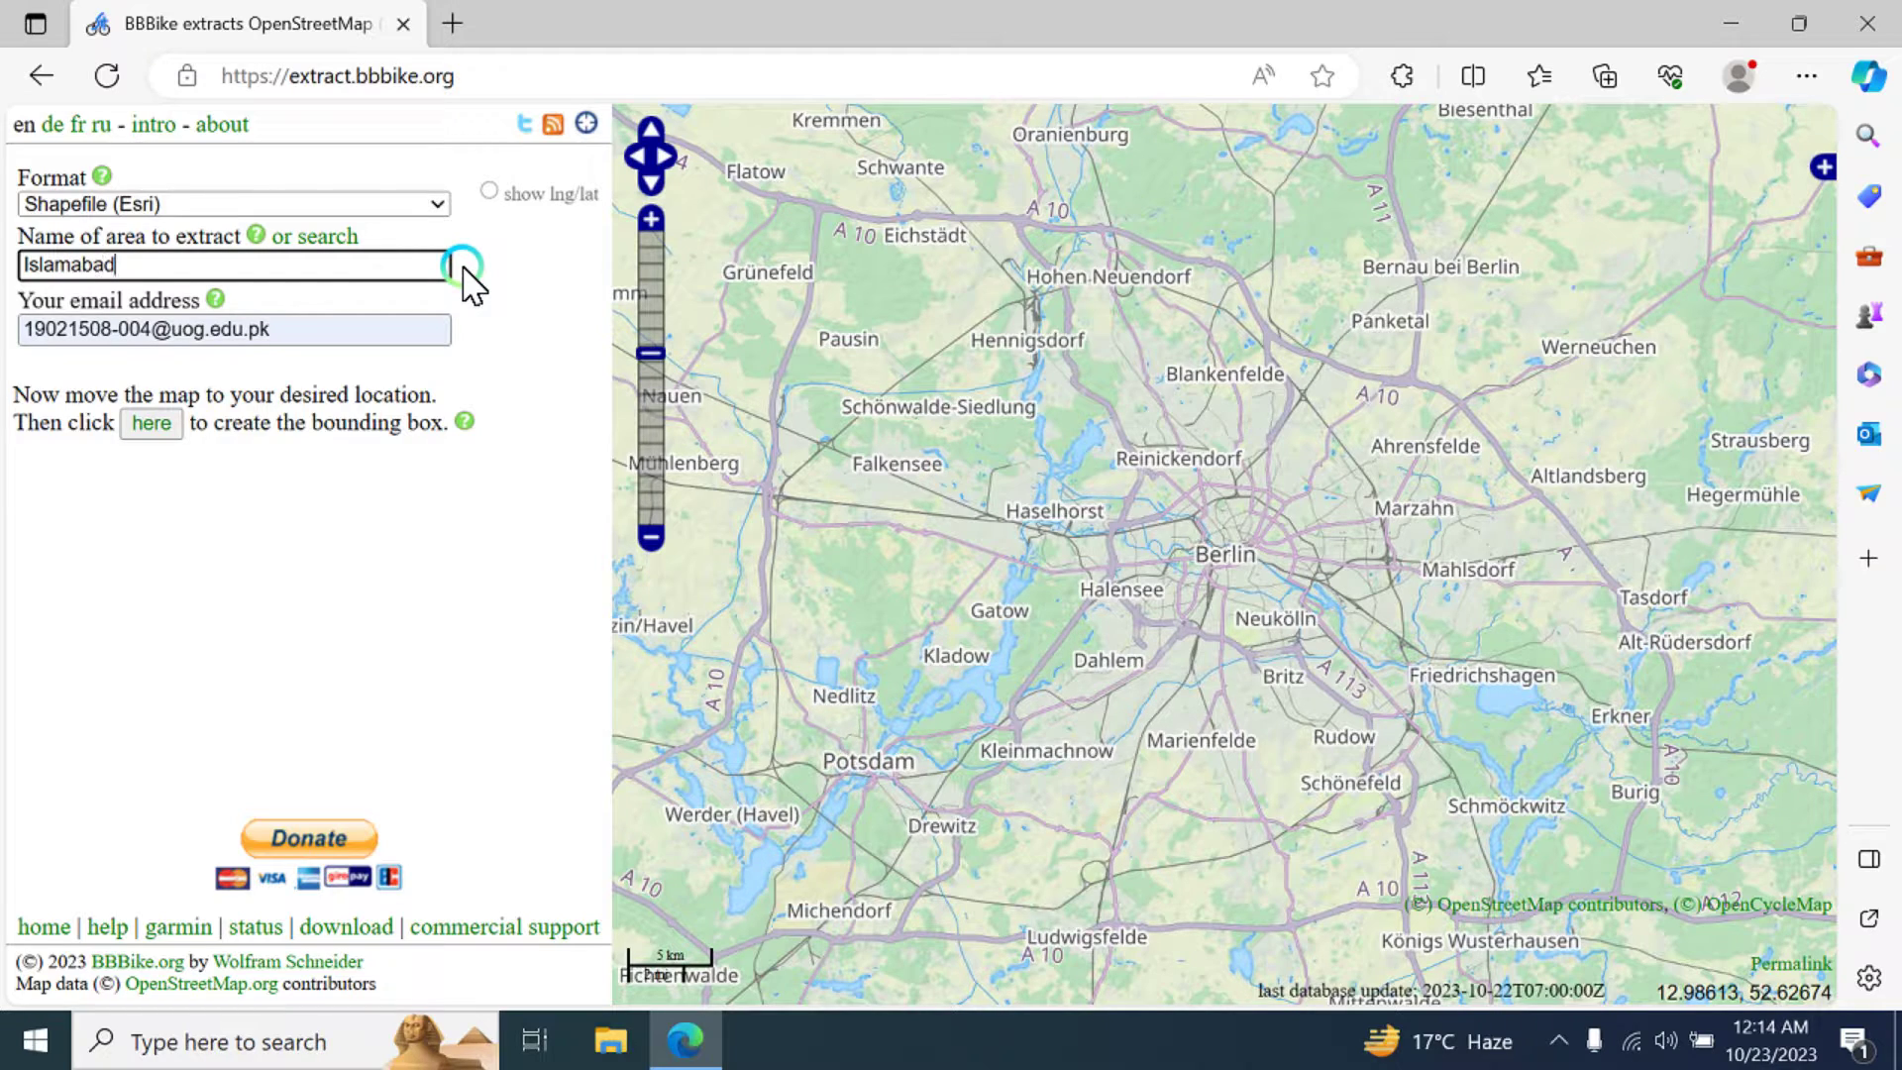
- Create an extraction bounding box on the map over Pakistan and northern India, with Islamabad inside it
scroll(1620, 456, down, 6)
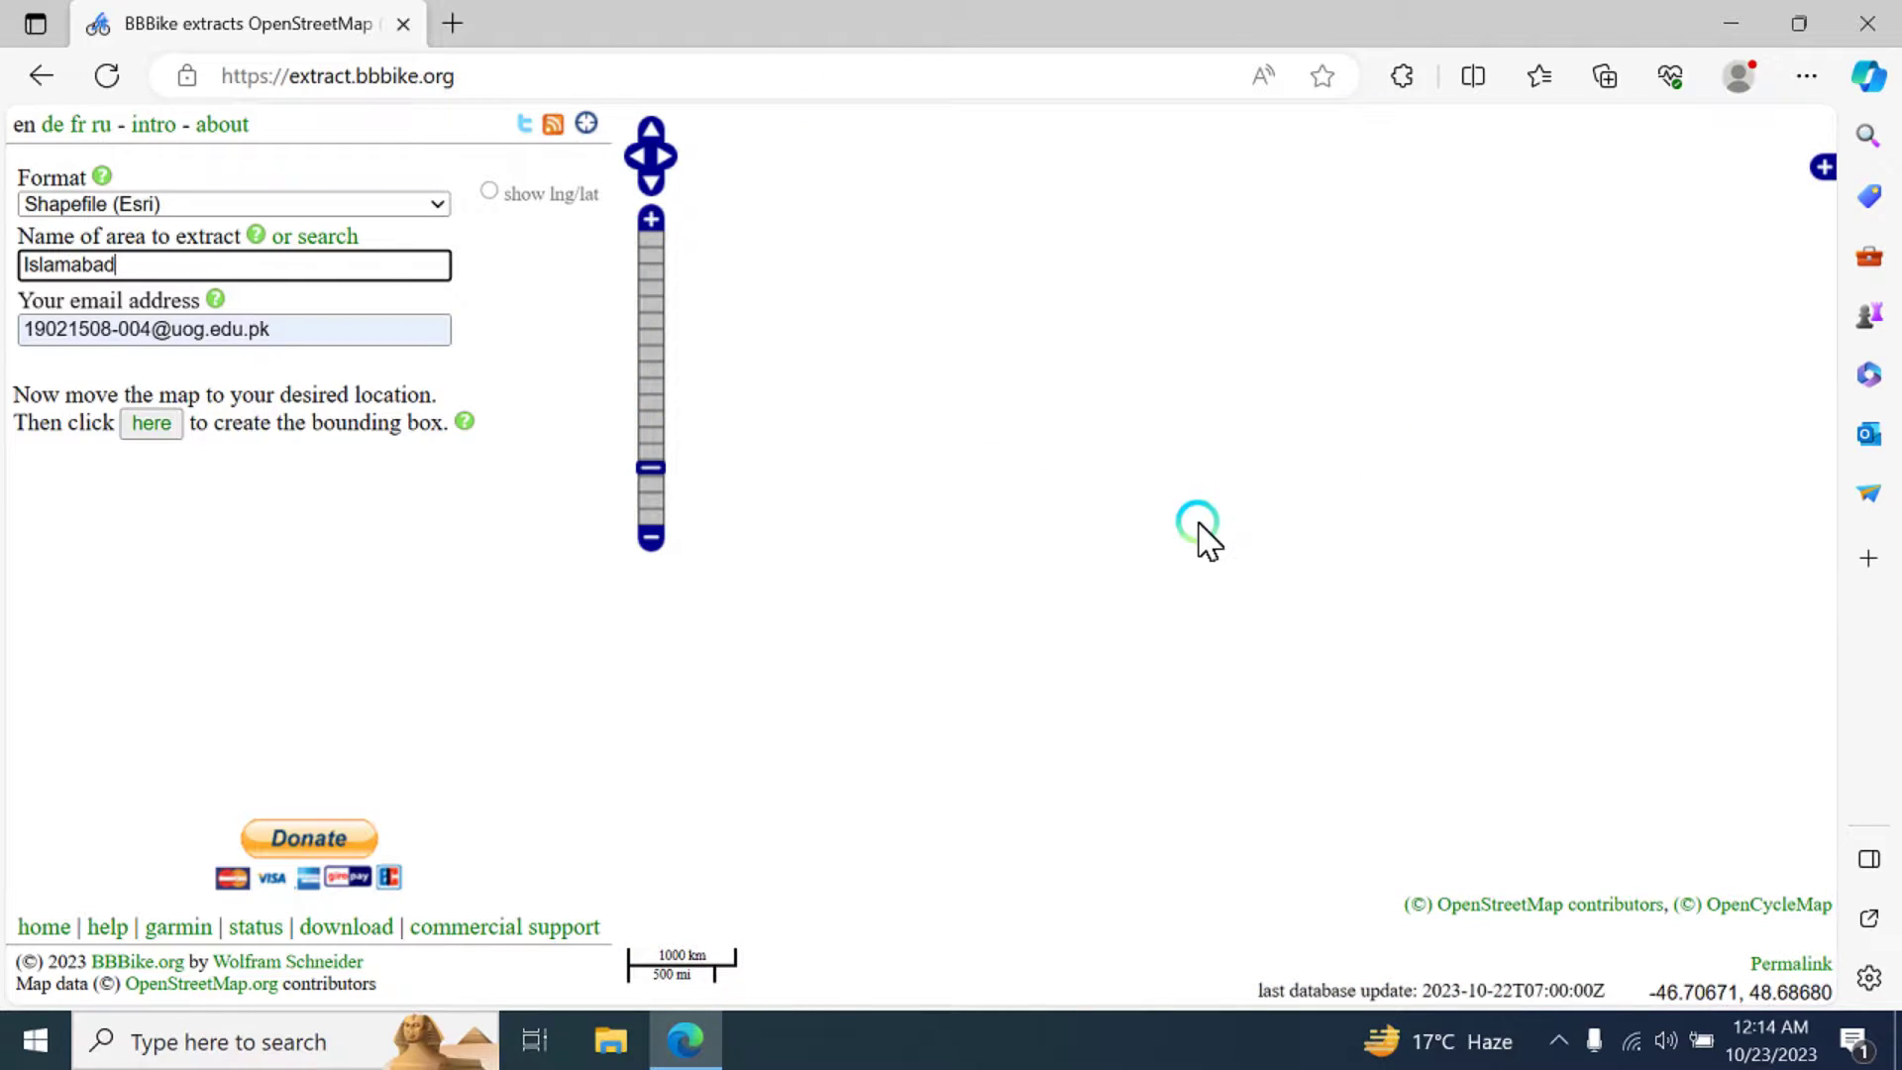
drag(1616, 552, 773, 355)
scroll(1104, 458, down, 1)
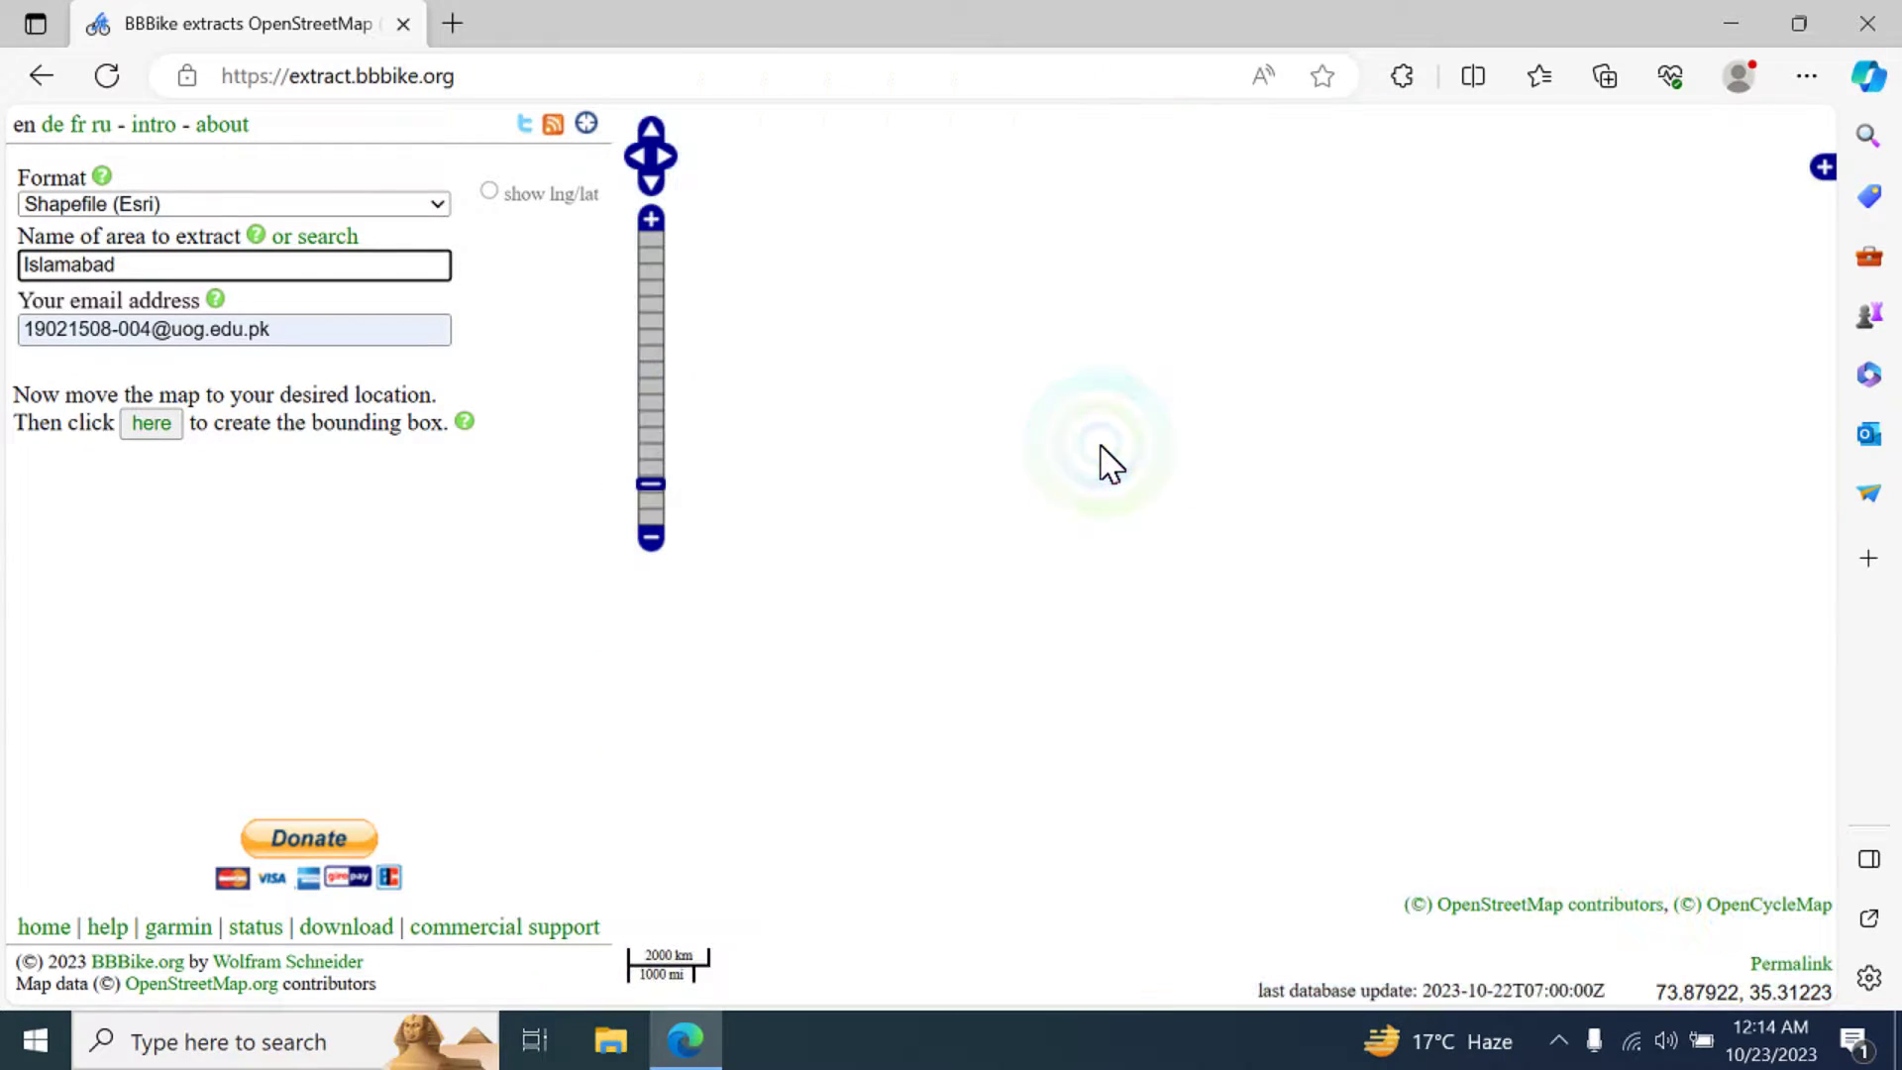
drag(977, 547, 1526, 765)
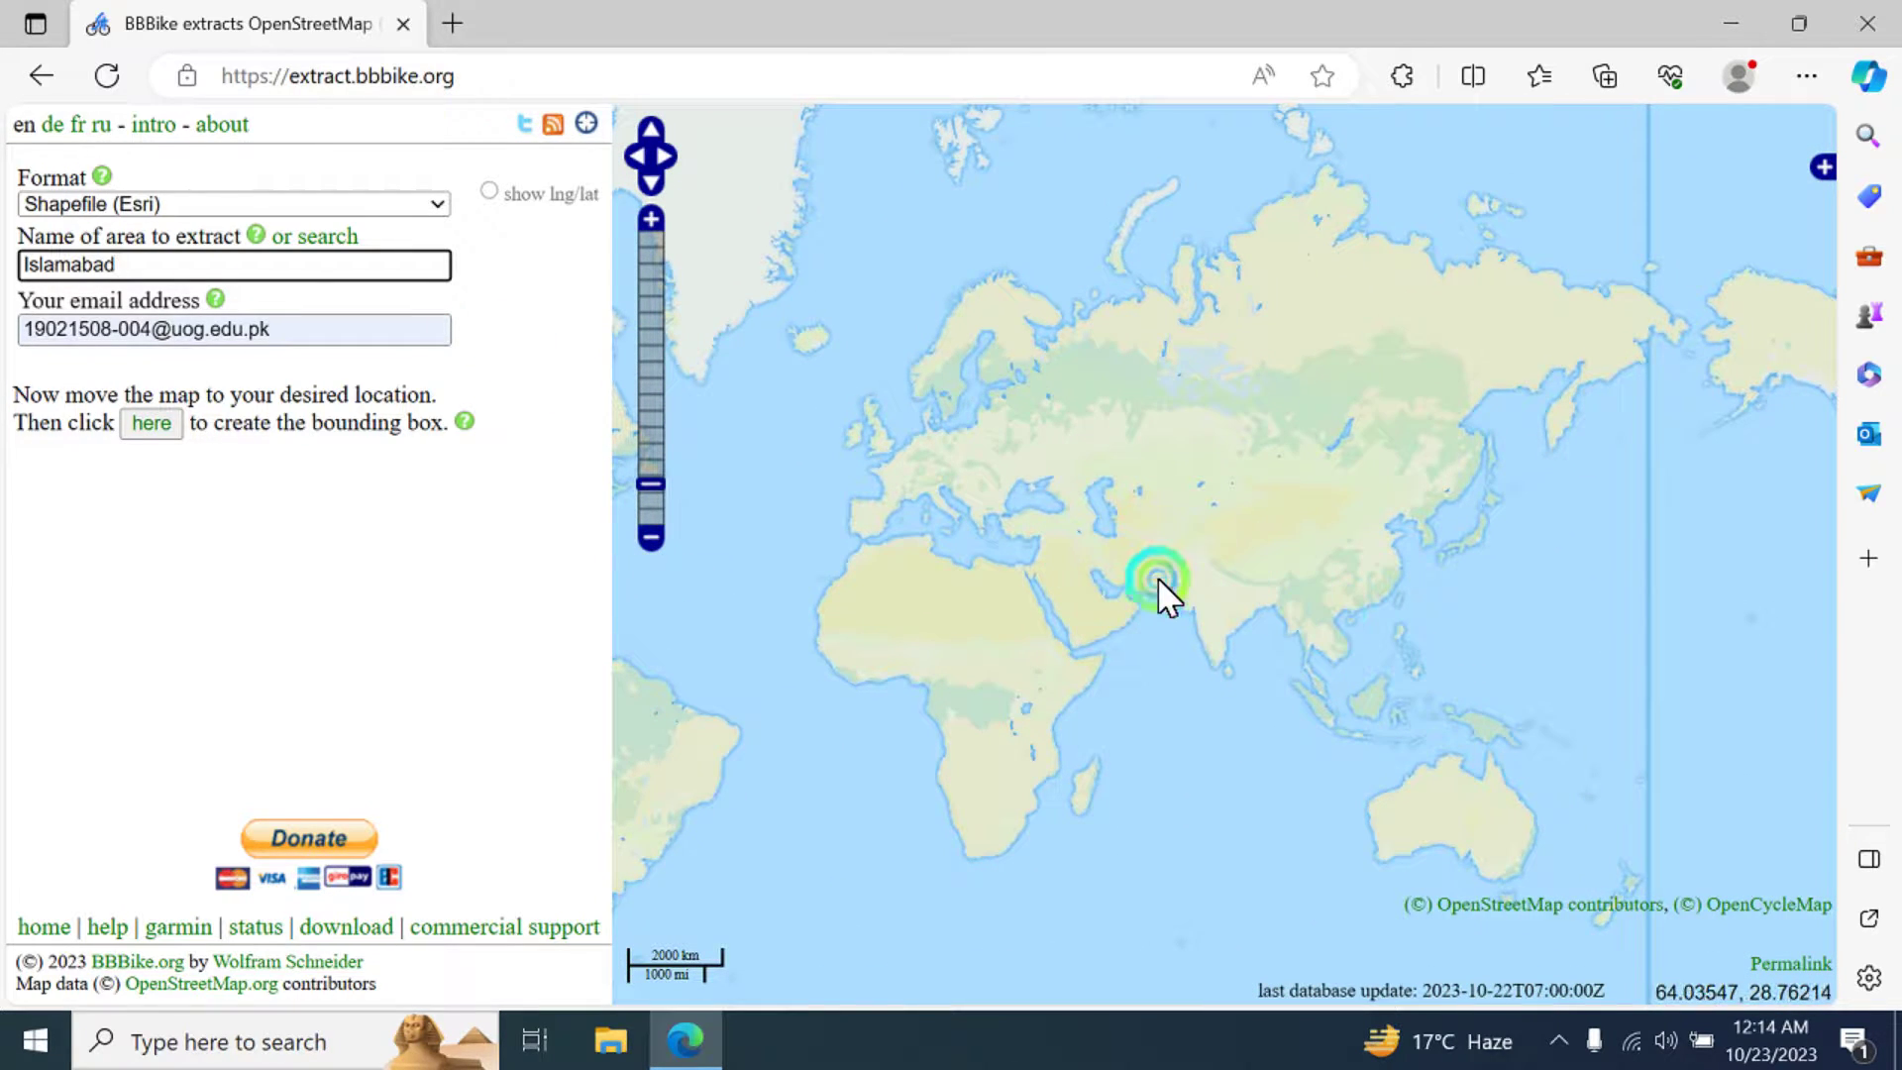
click(670, 331)
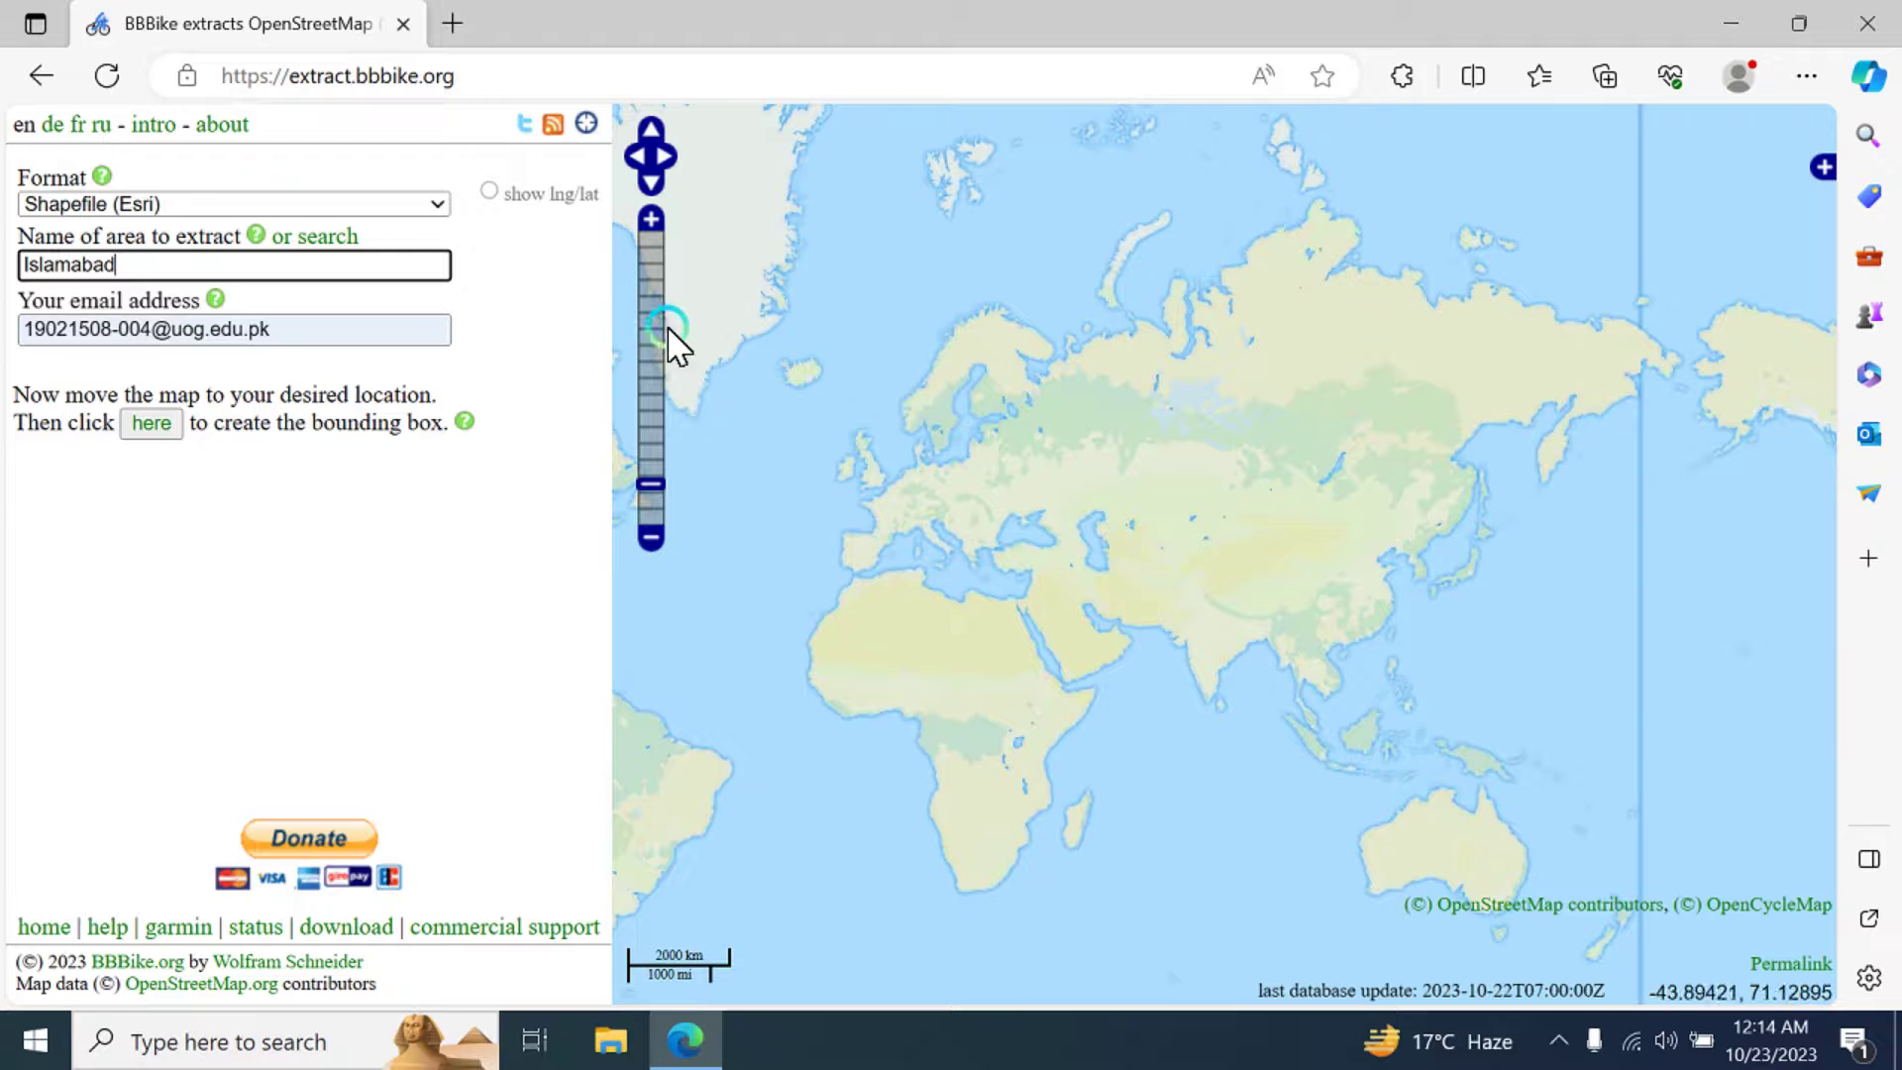
click(650, 397)
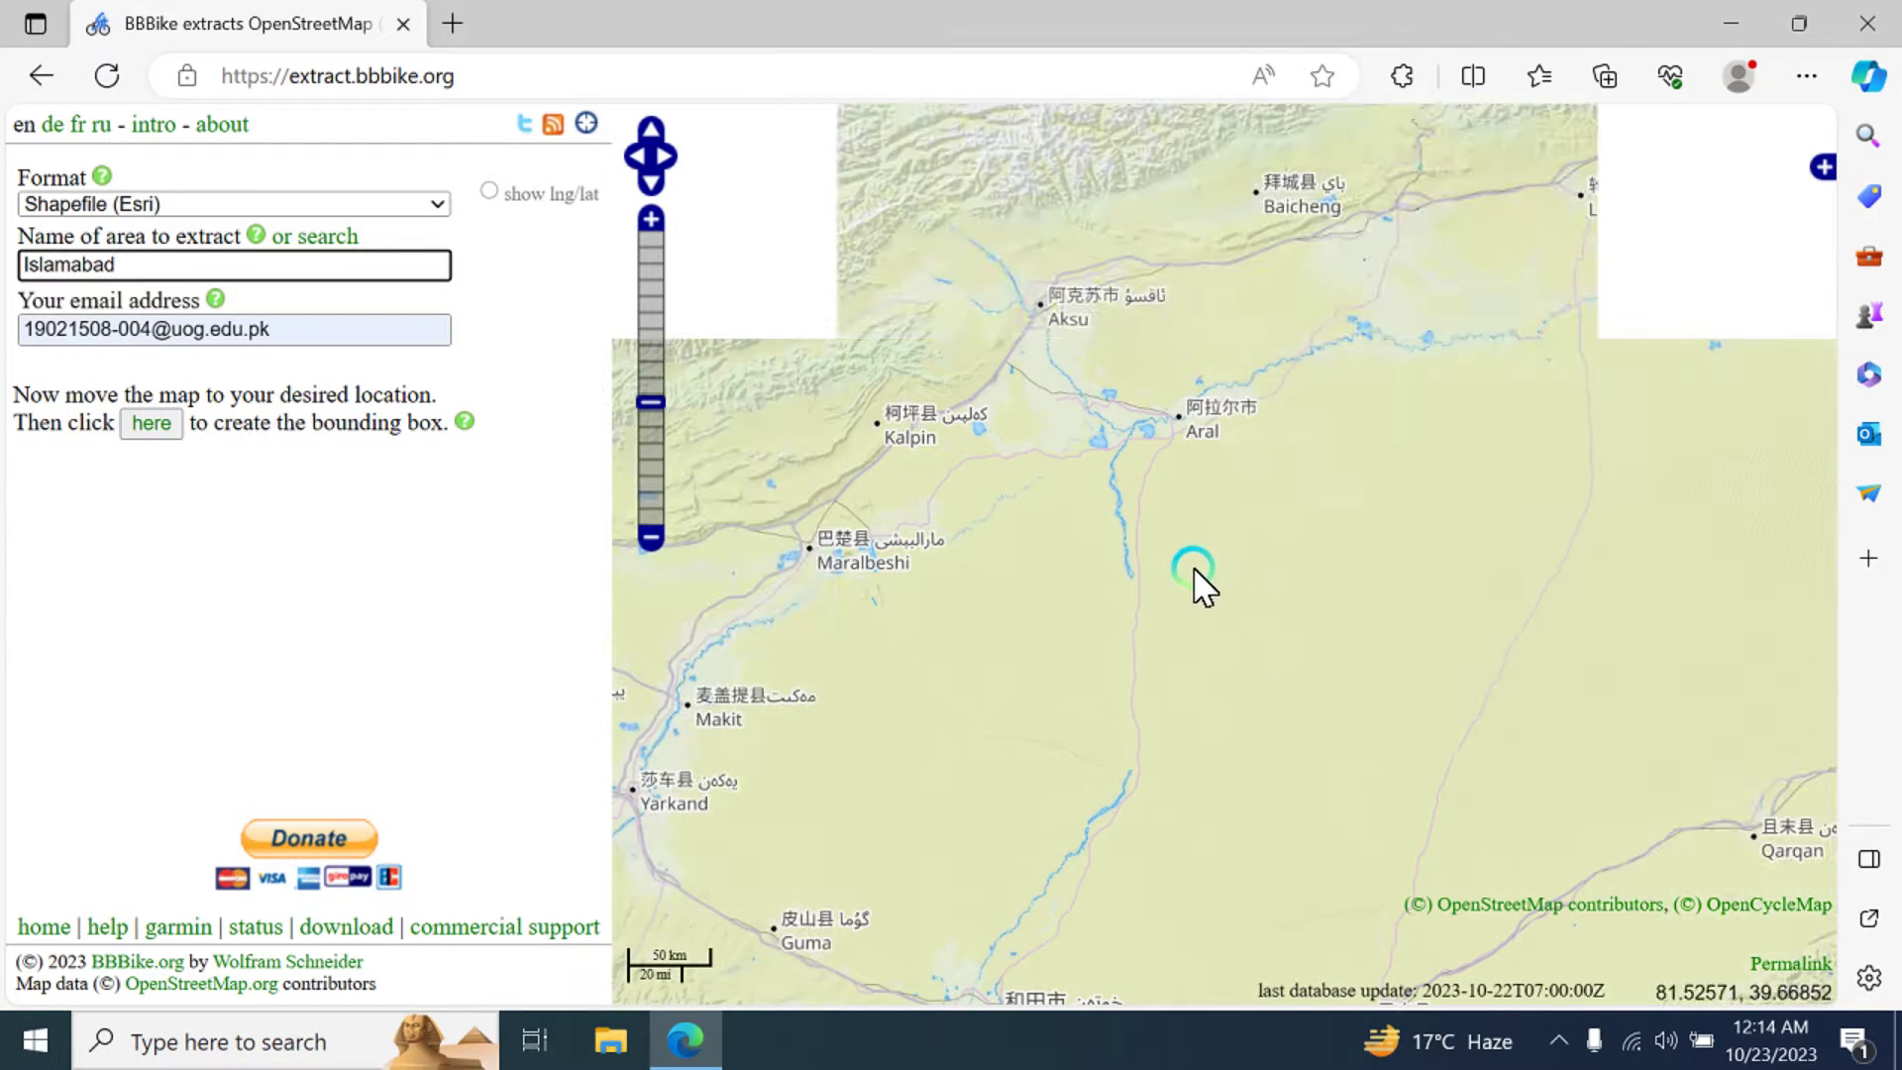
drag(1213, 572, 1450, 729)
drag(1222, 522, 978, 490)
scroll(979, 490, down, 2)
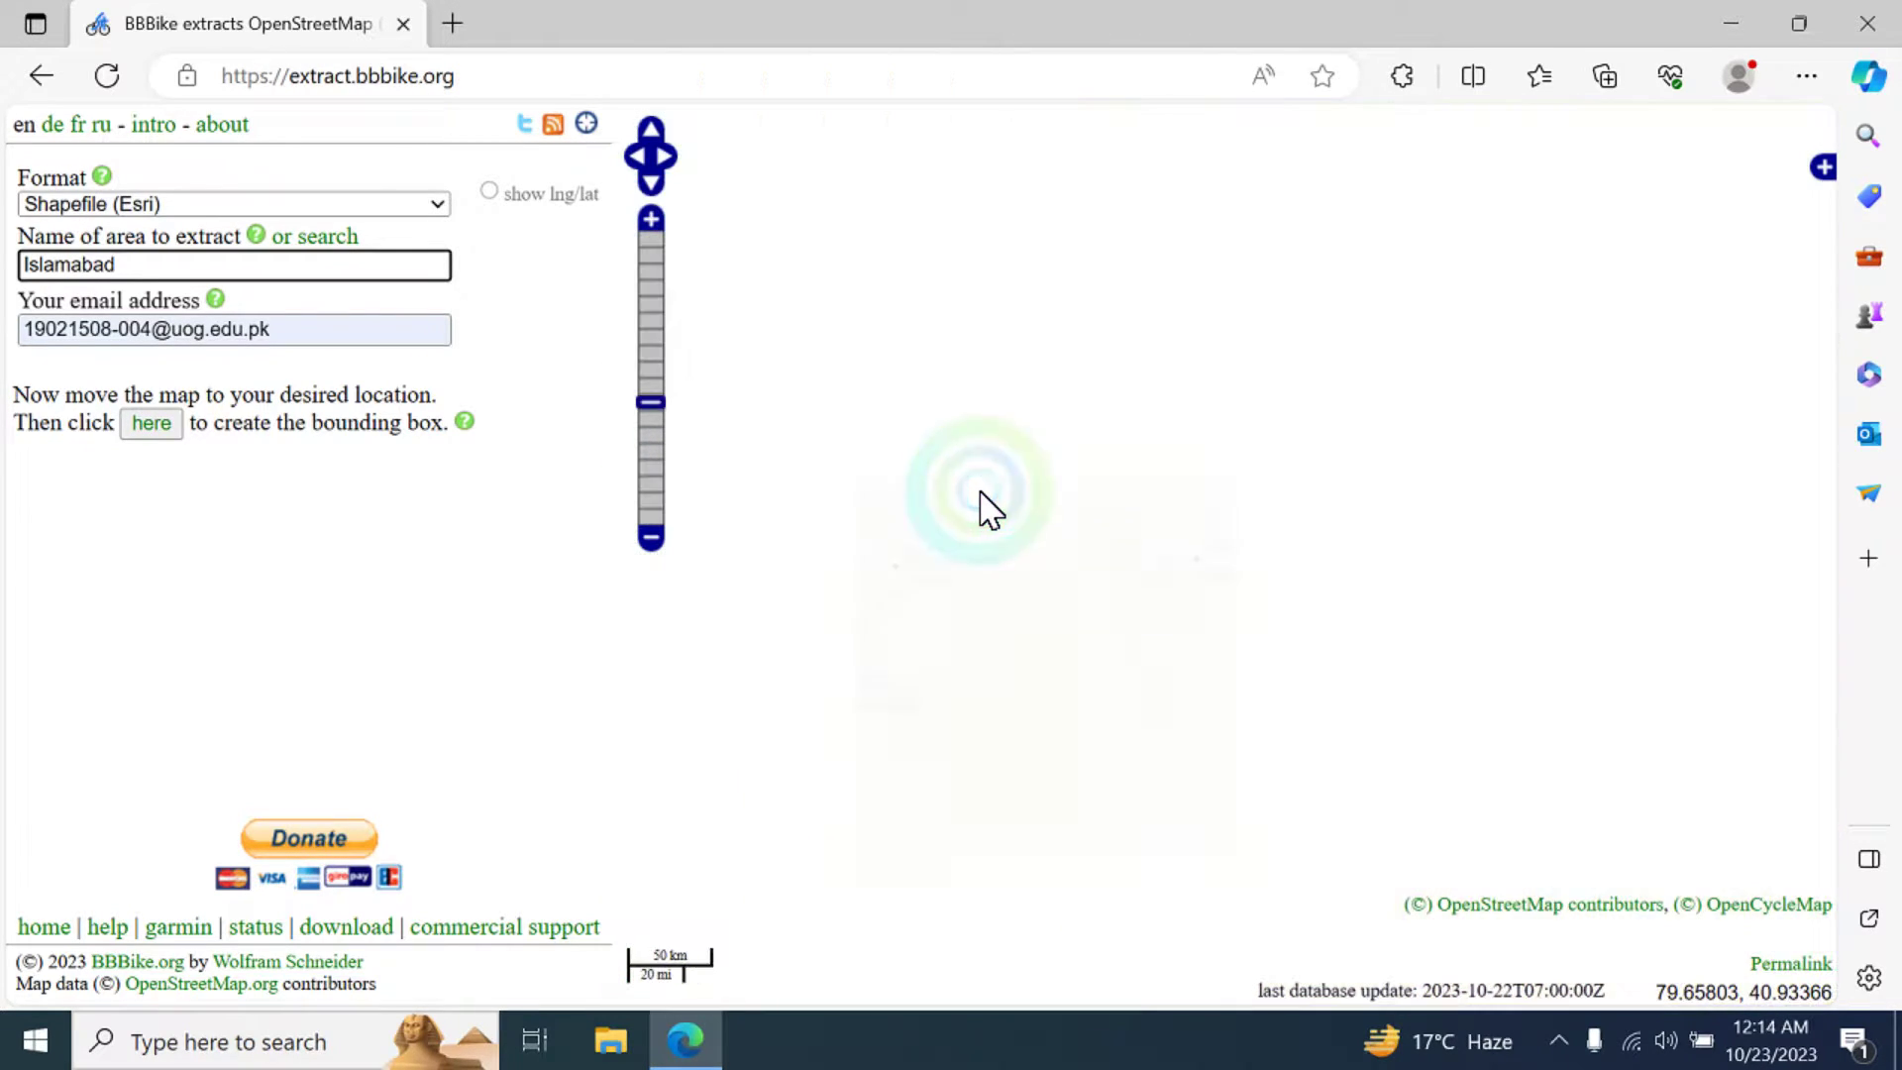
scroll(986, 508, up, 2)
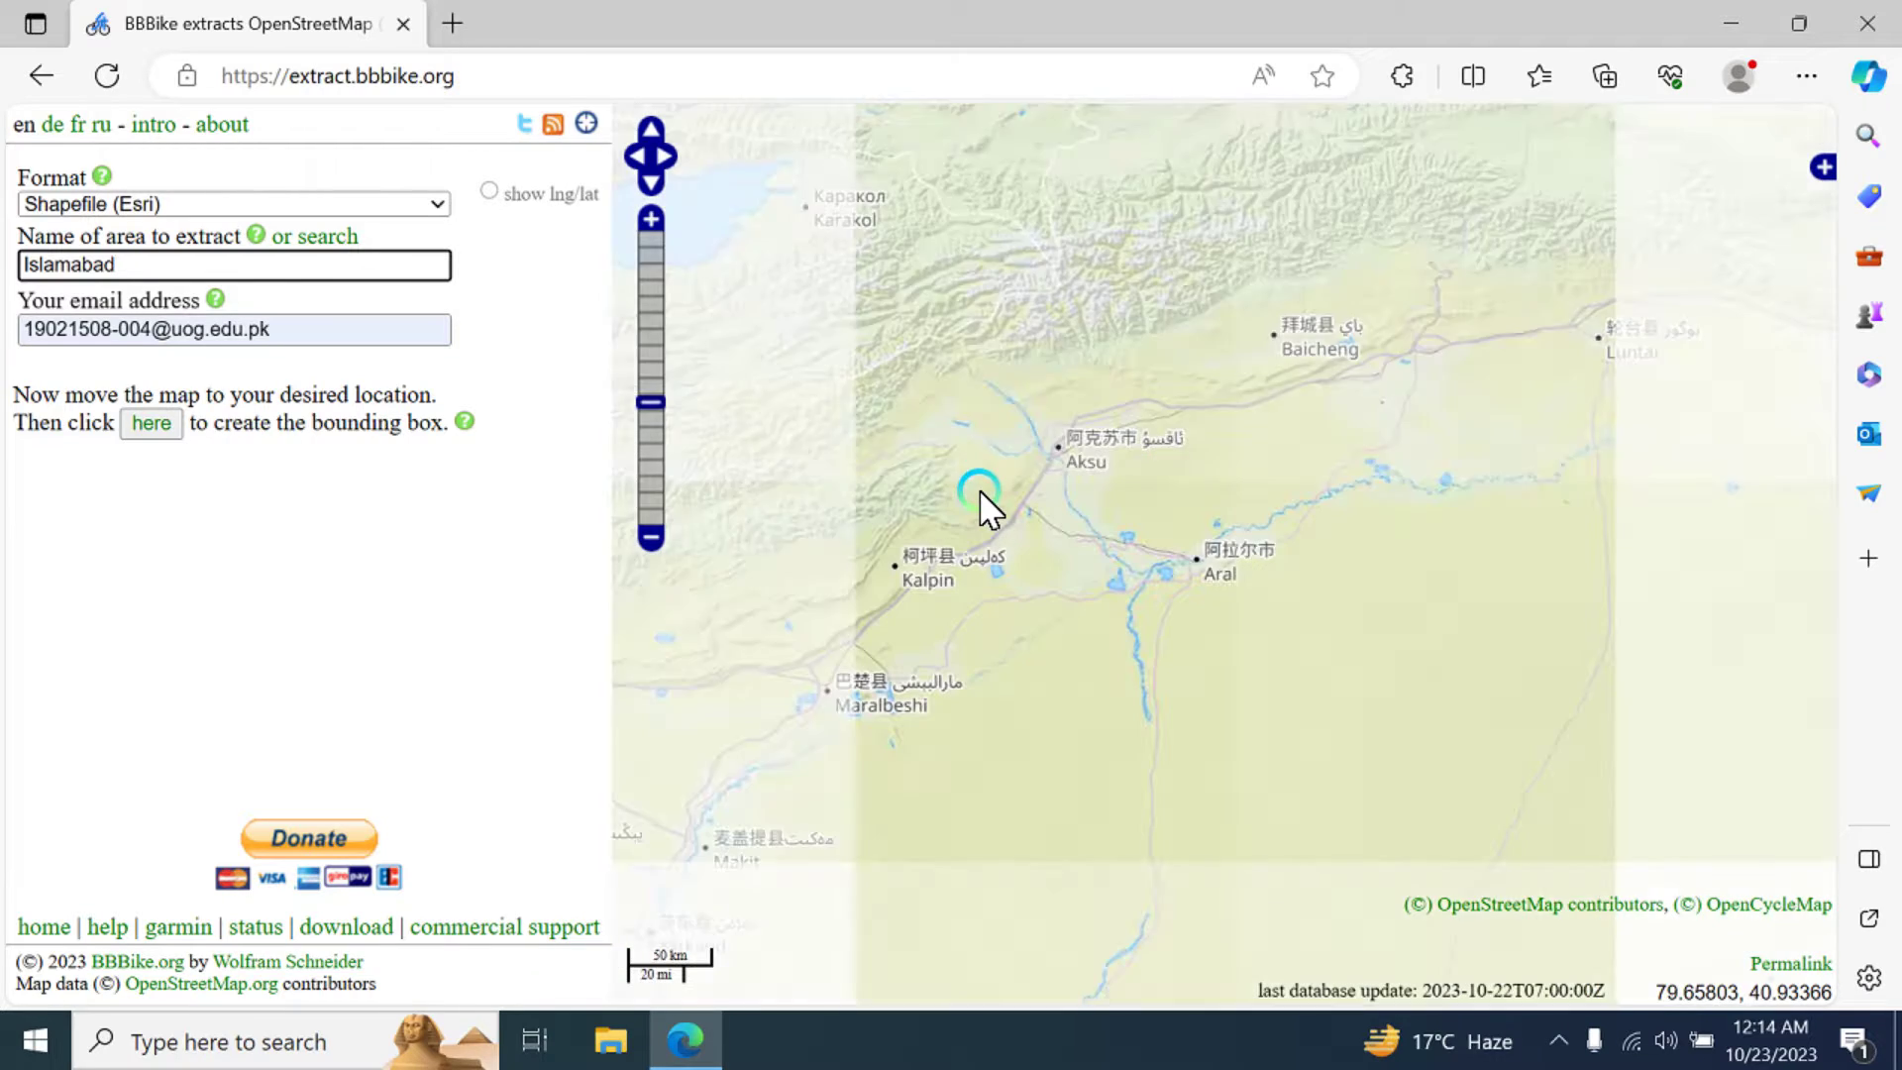
scroll(981, 500, down, 2)
drag(951, 583, 1196, 407)
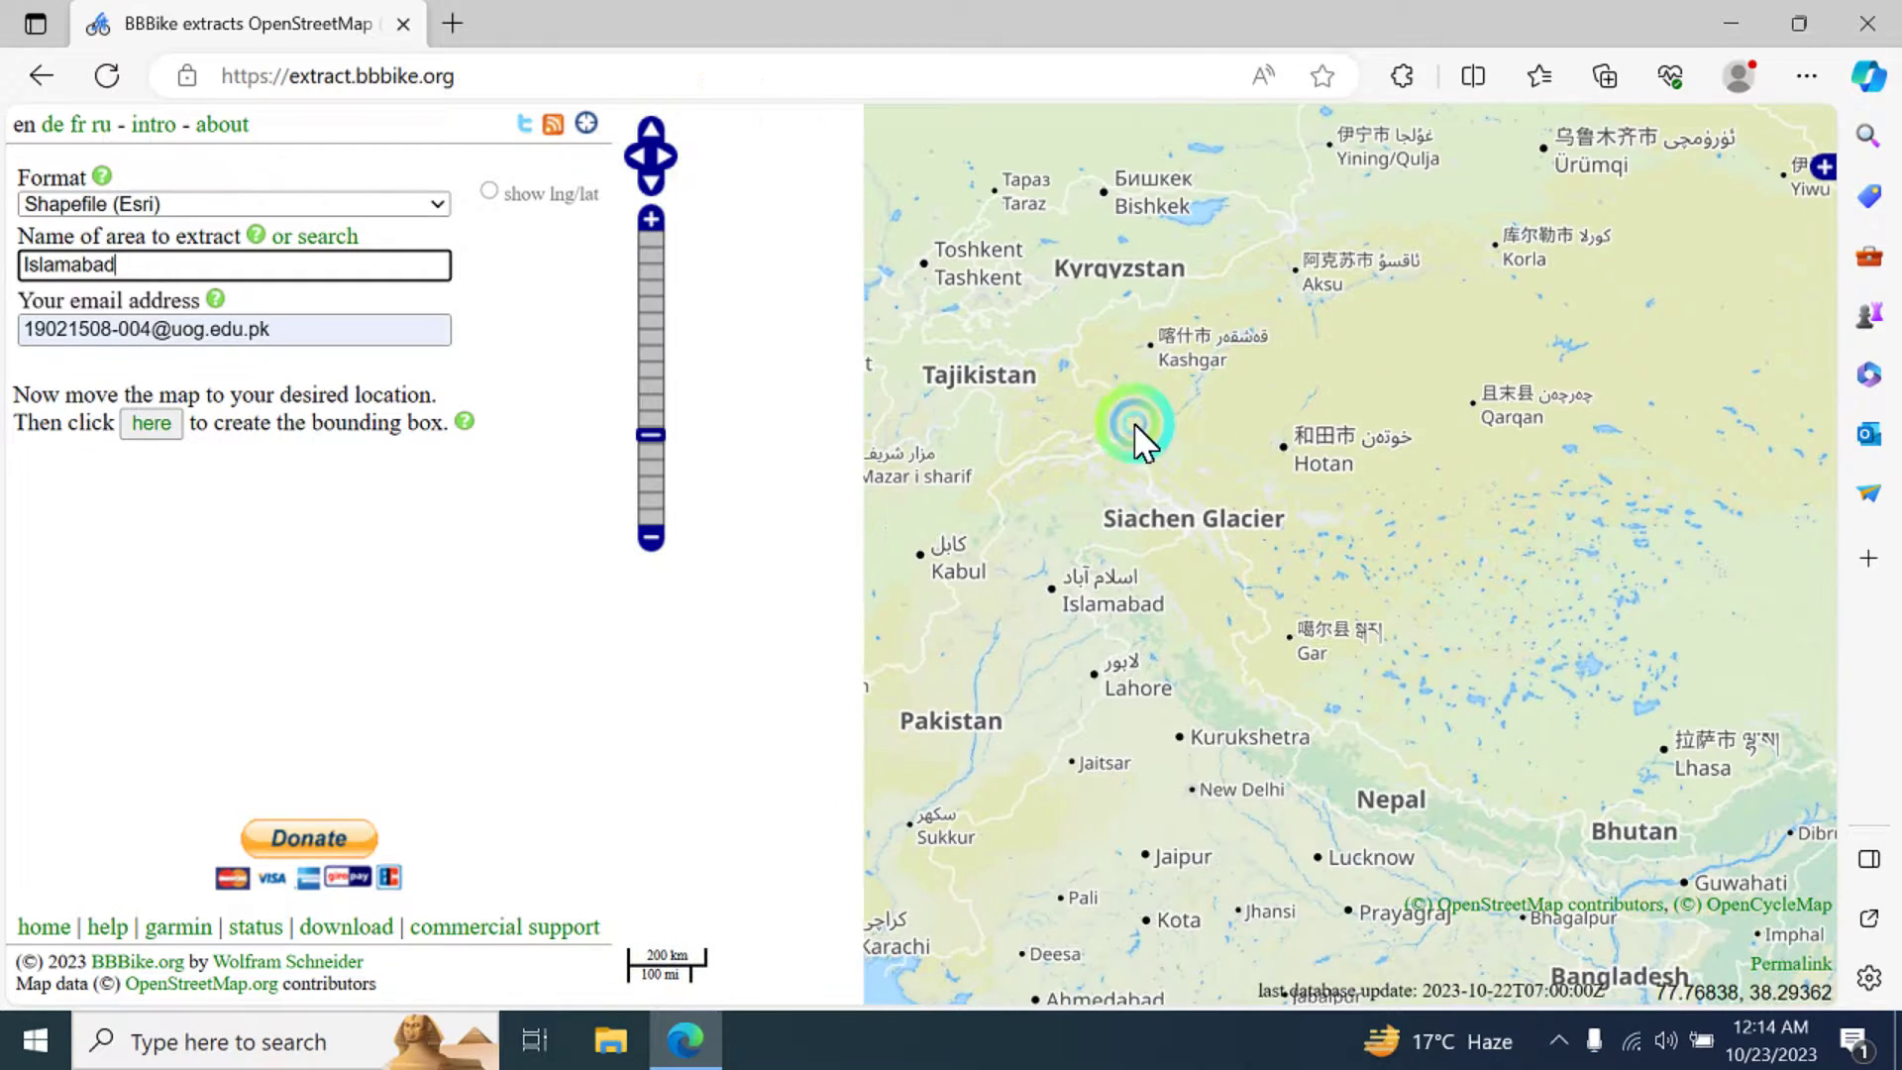
drag(1192, 578, 1147, 493)
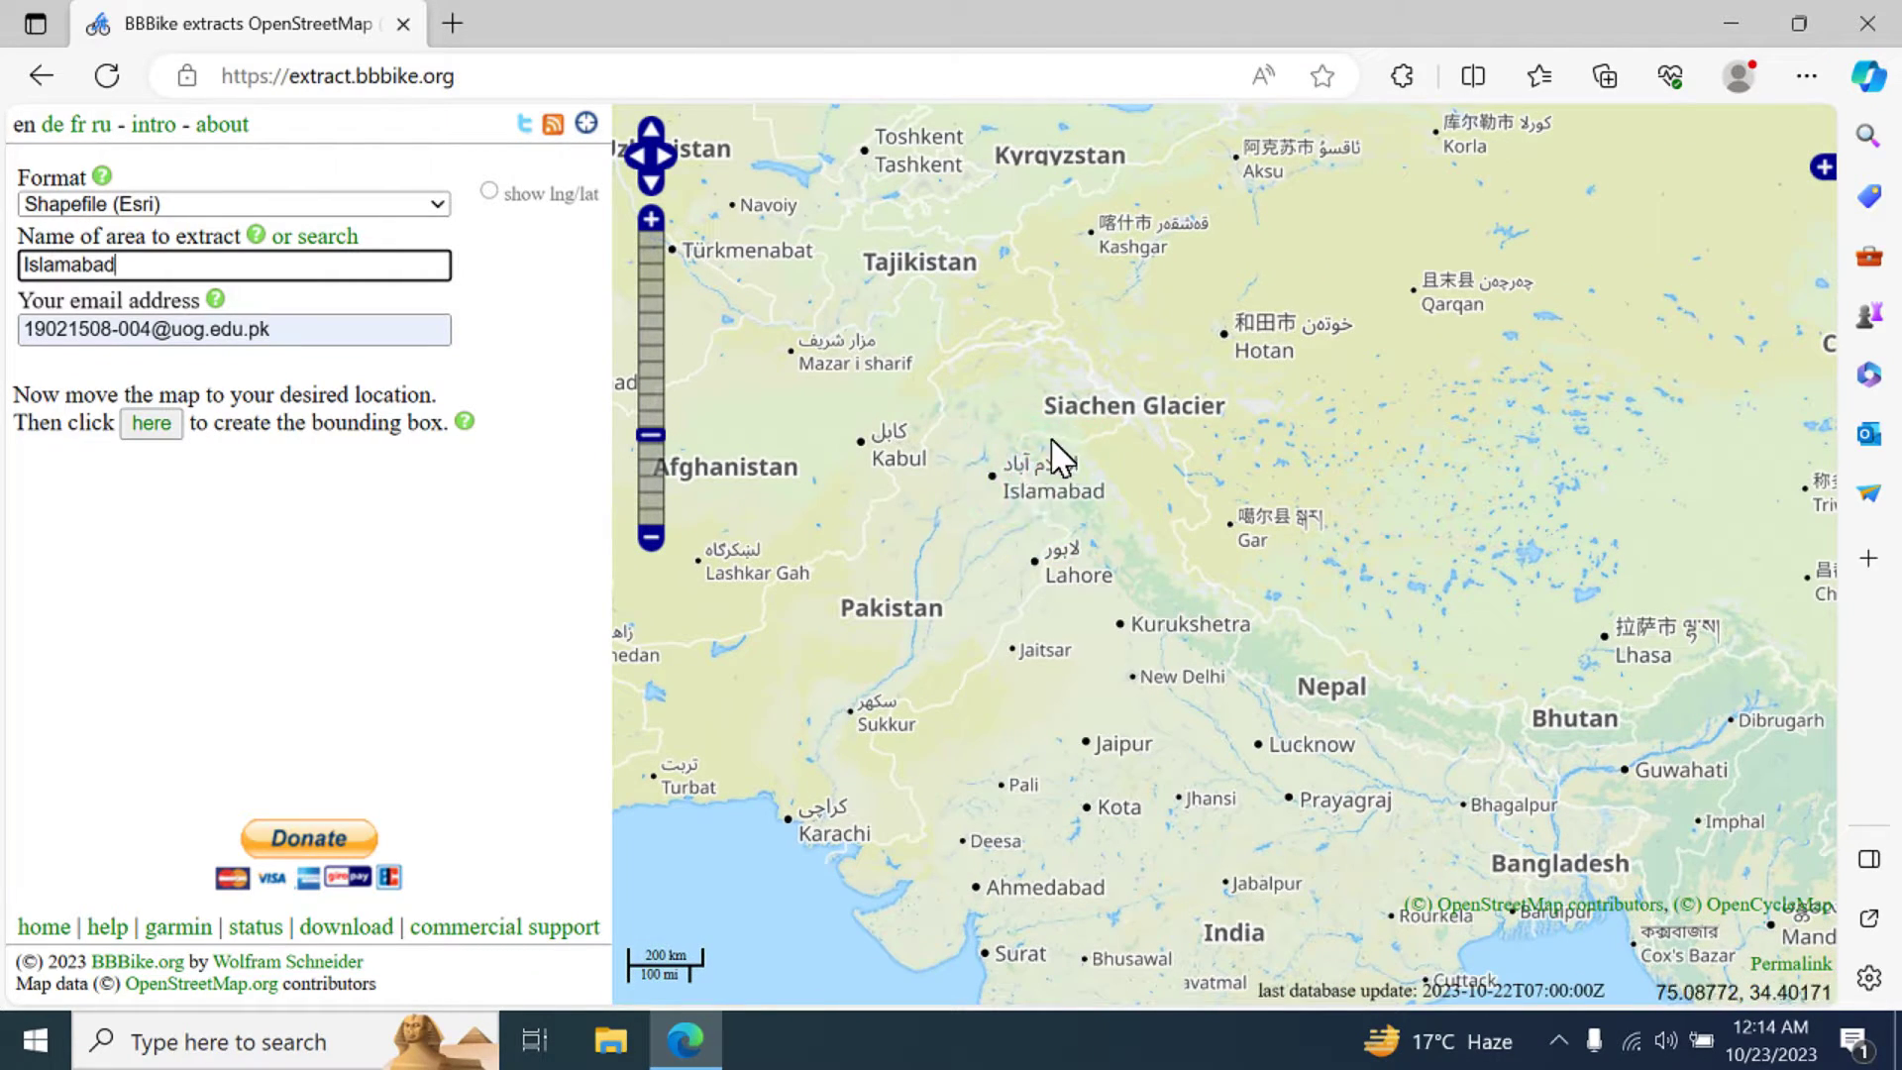
click(1017, 472)
click(169, 424)
click(30, 422)
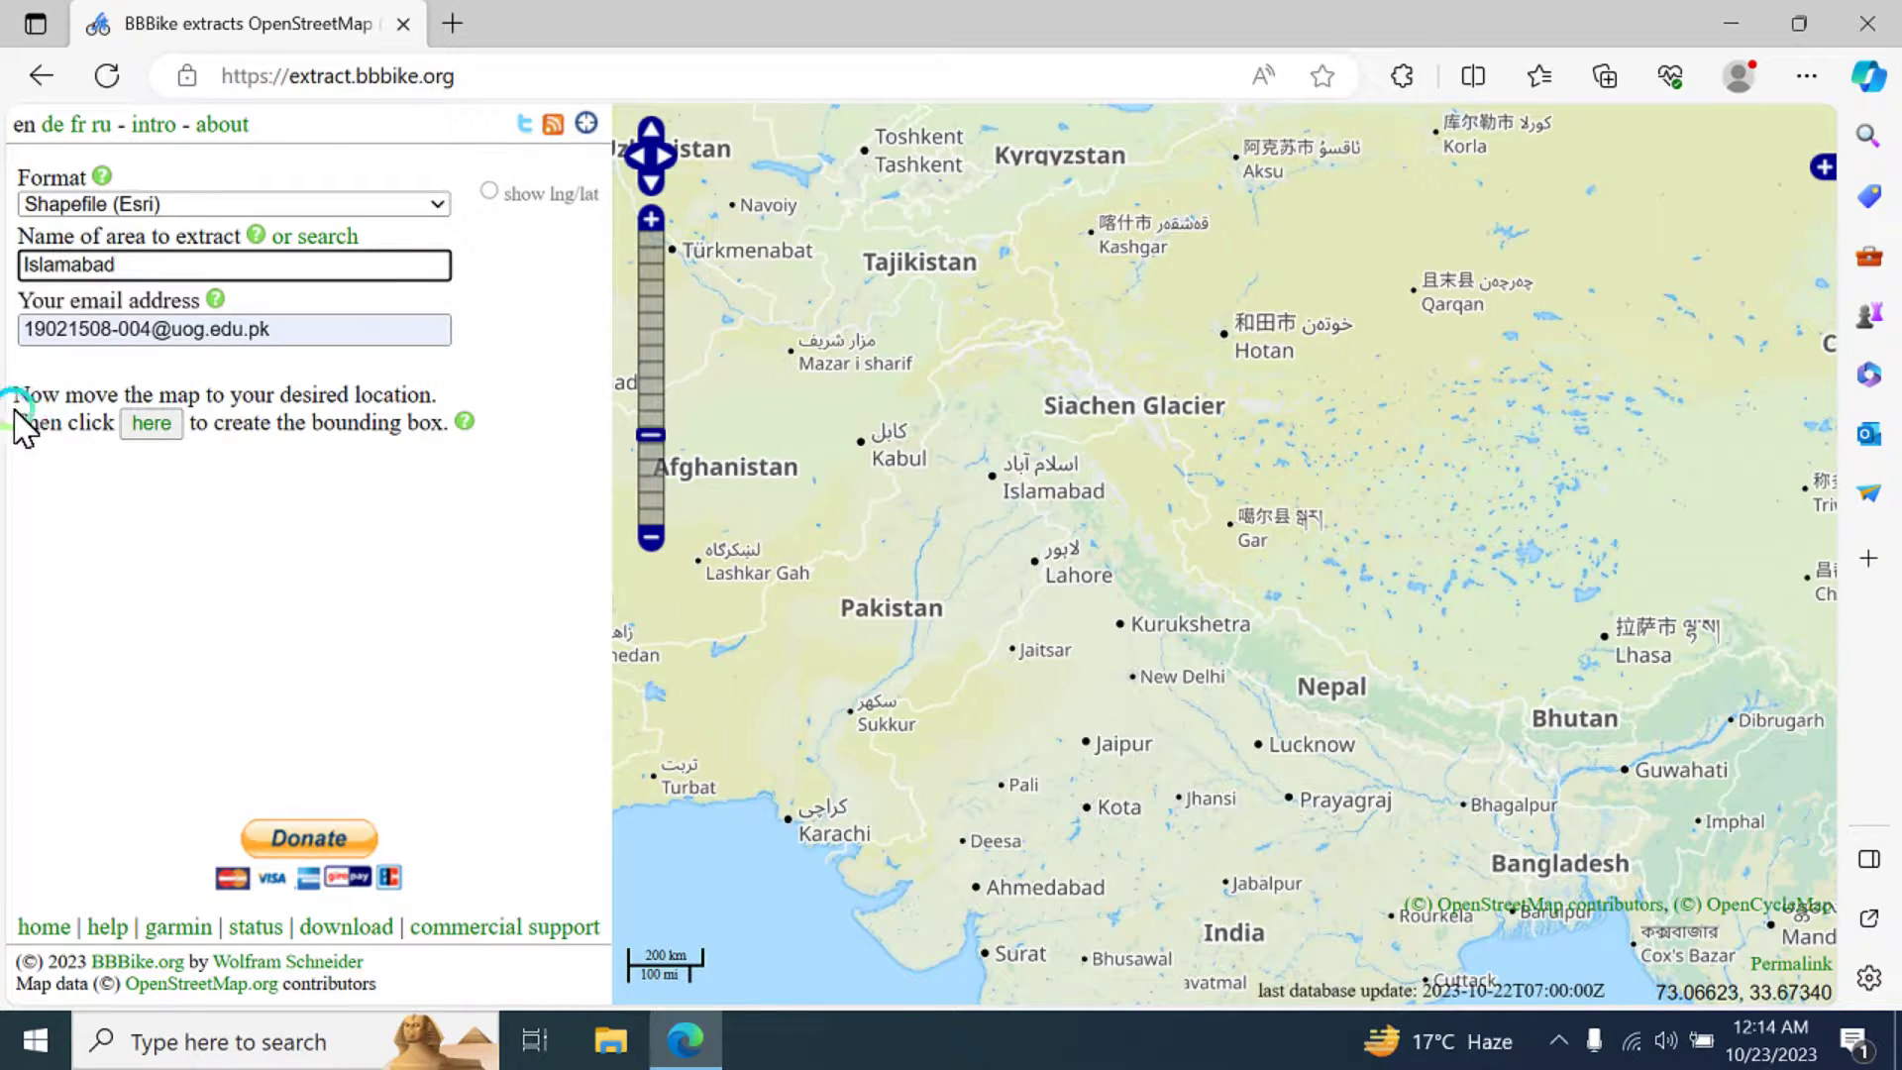
drag(18, 398, 419, 415)
click(142, 421)
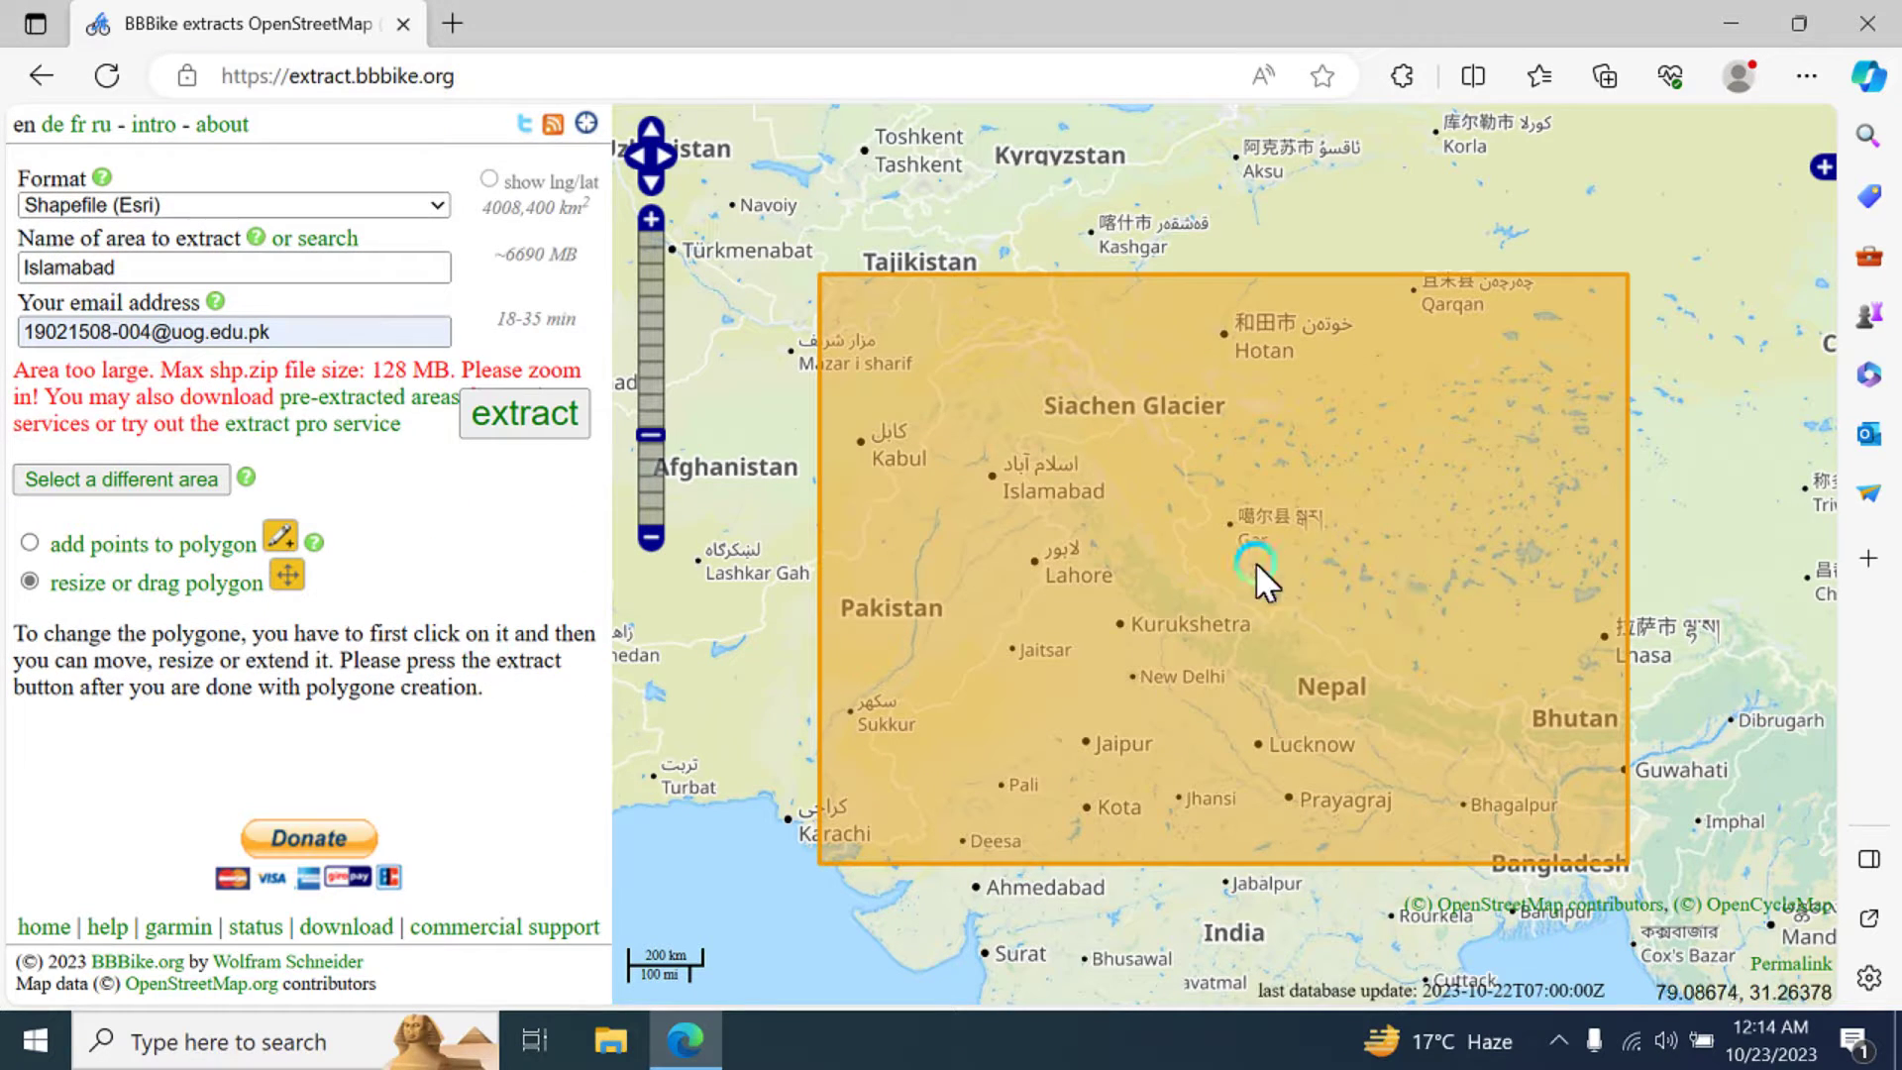
- Activate the bounding box for editing and shrink it to about 94,945 km² around Islamabad
click(271, 540)
click(985, 614)
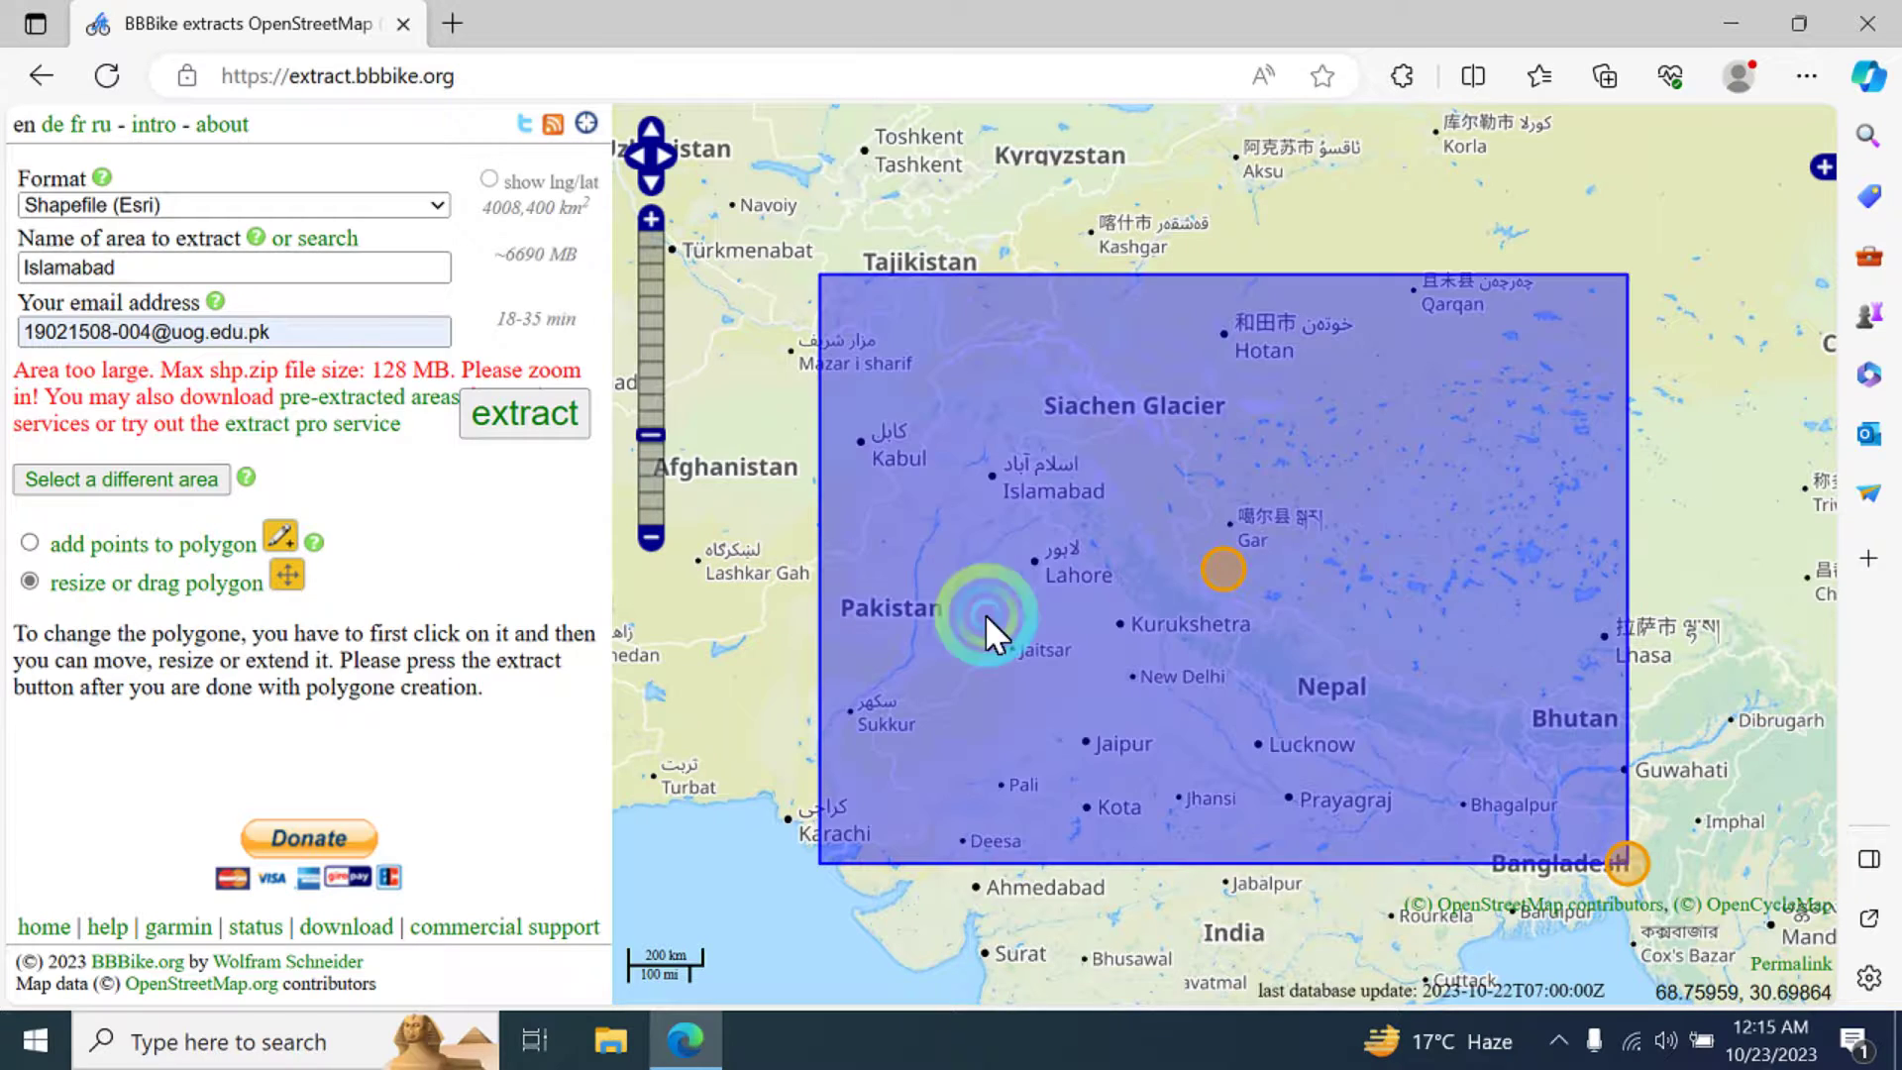
drag(1636, 853, 1014, 490)
- Shrink the bounding box further to the area between Islamabad, Gujar Khan and Poonch
scroll(1095, 484, down, 1)
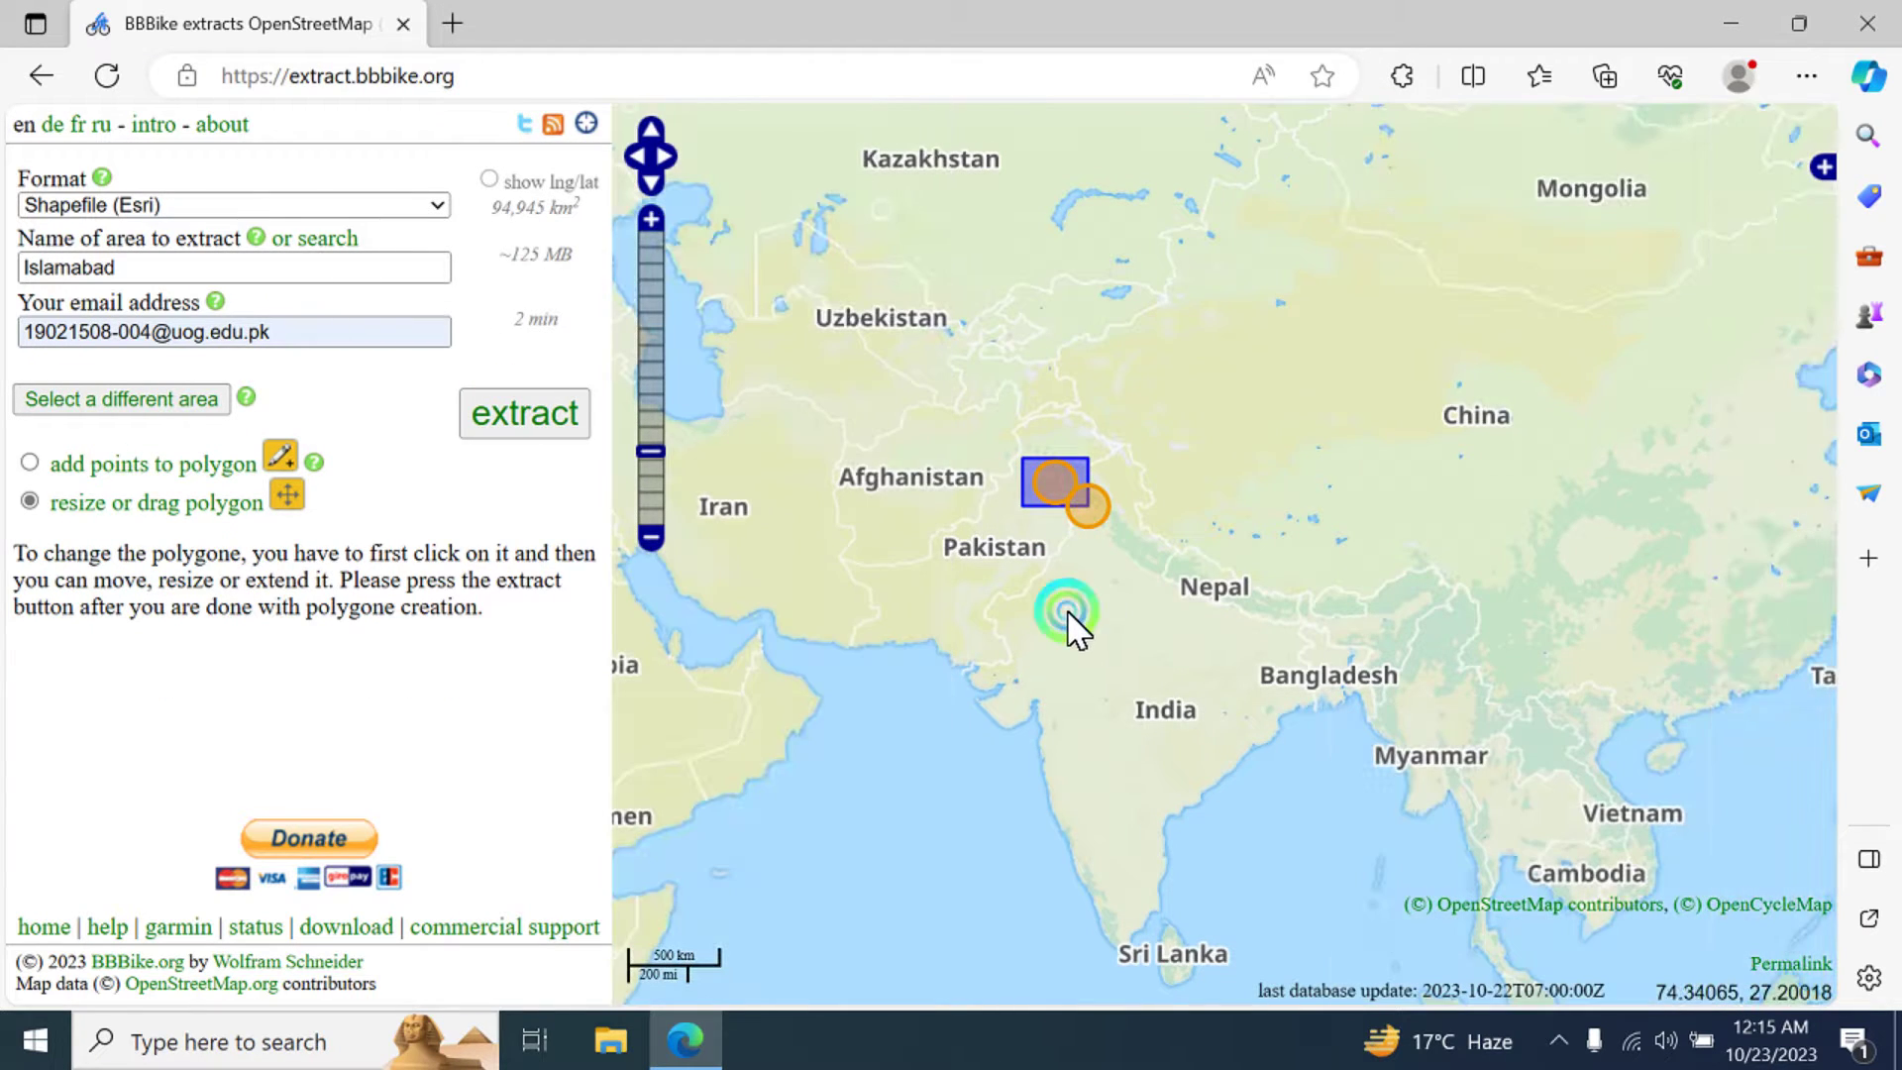
drag(1054, 565, 1137, 610)
scroll(1110, 614, up, 2)
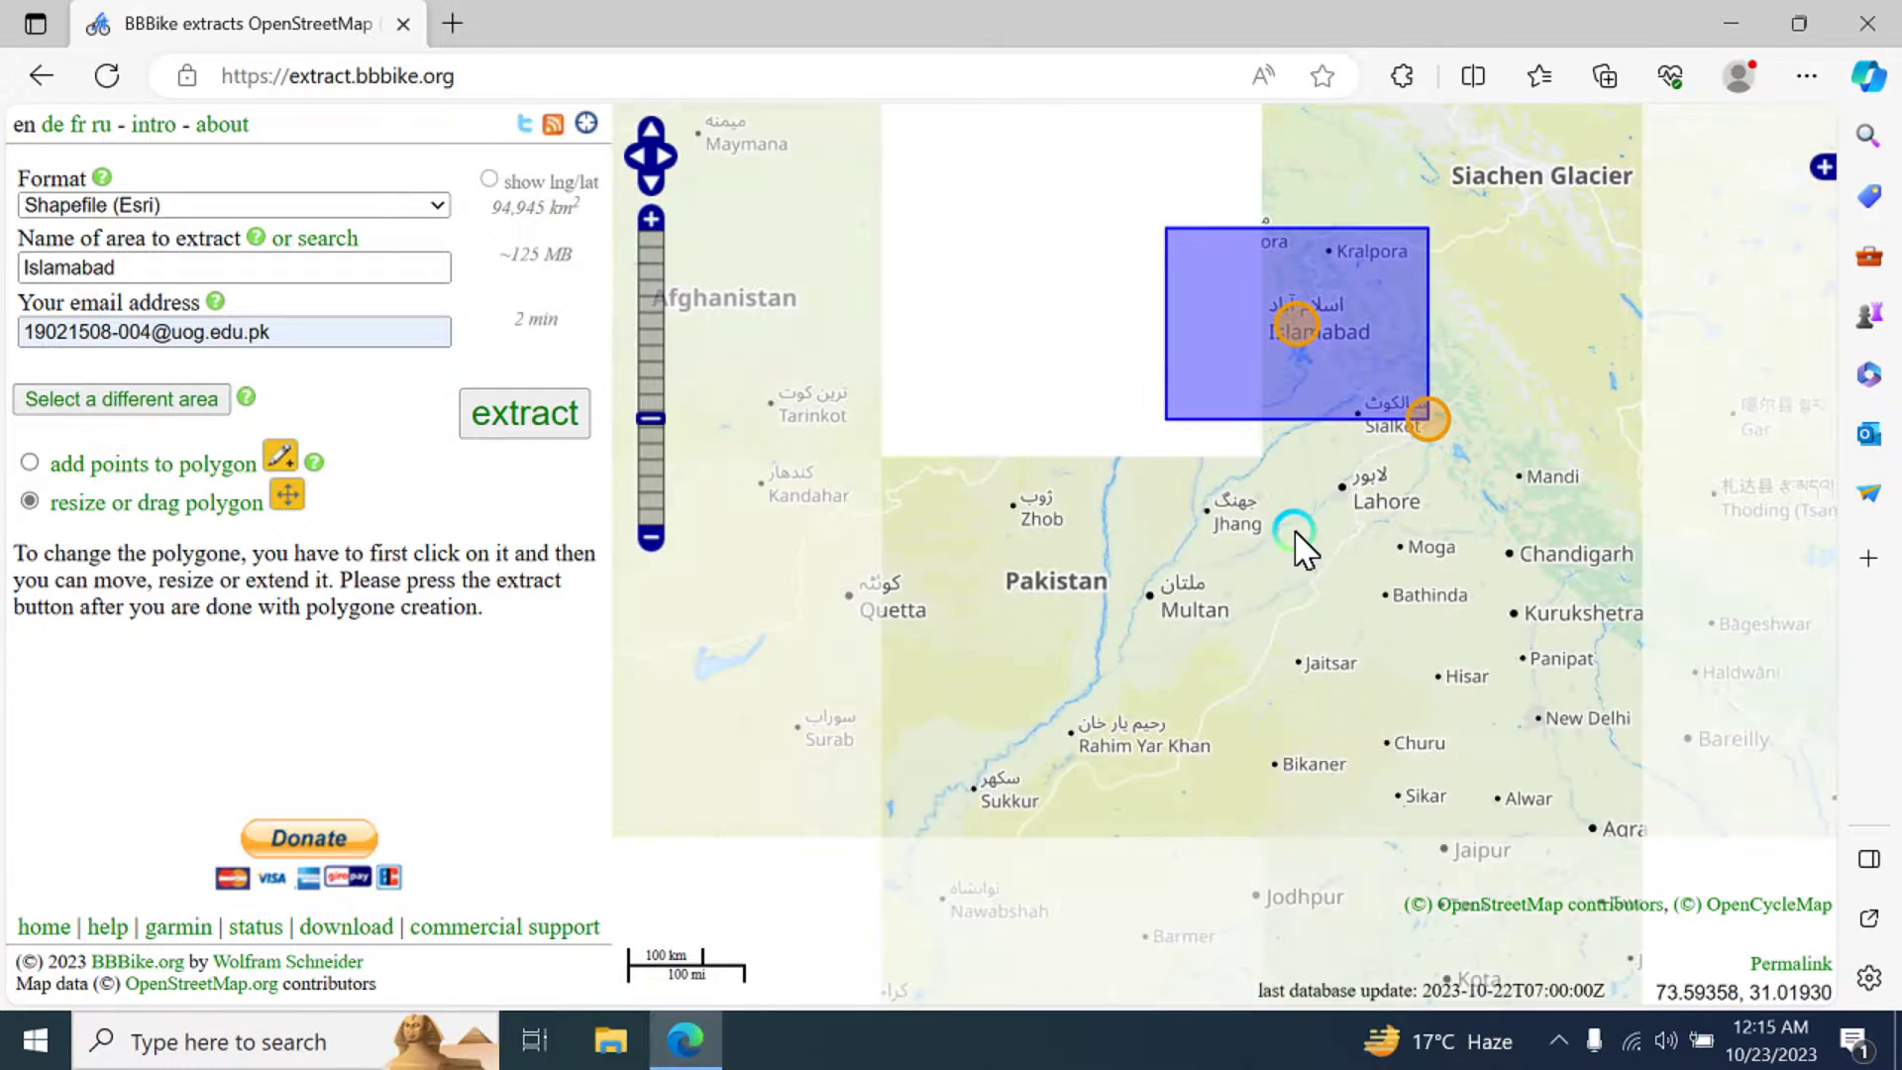
drag(1296, 543, 1126, 680)
scroll(1151, 477, up, 2)
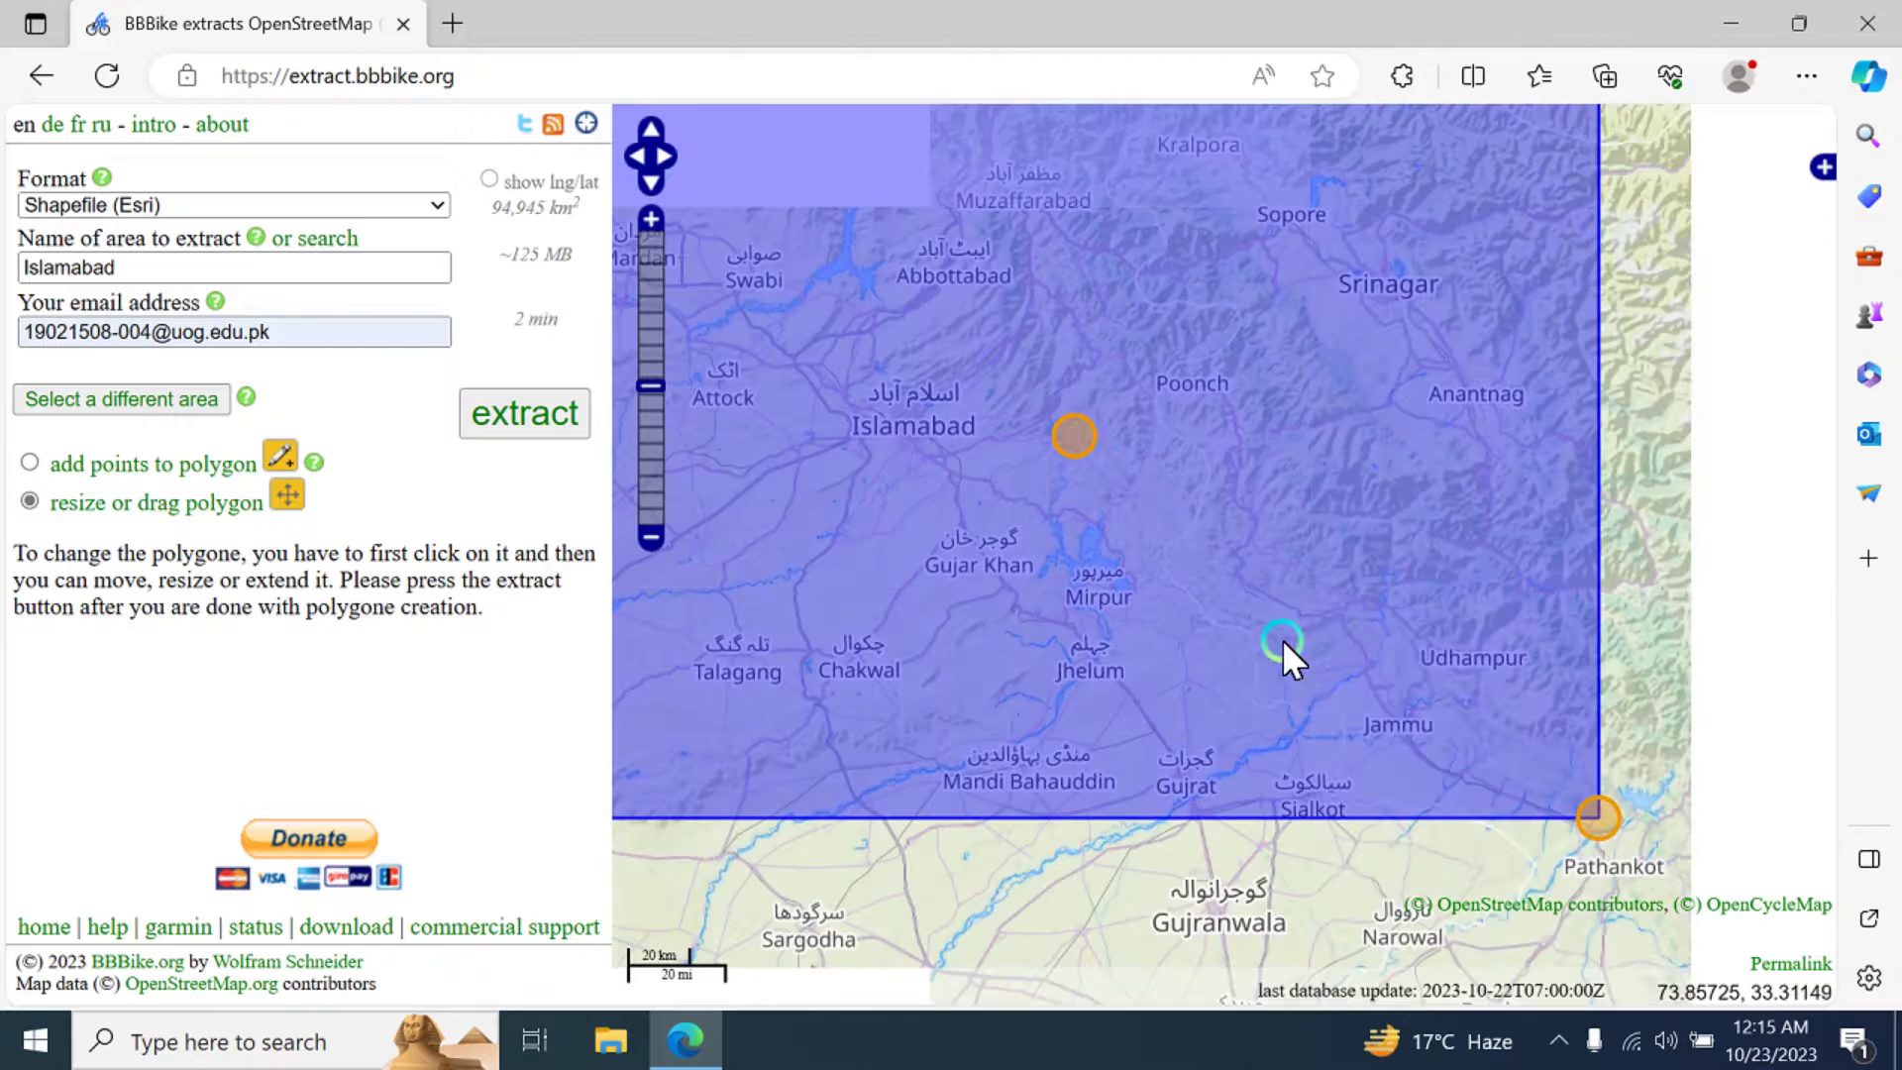
drag(1597, 818, 1251, 564)
click(1090, 502)
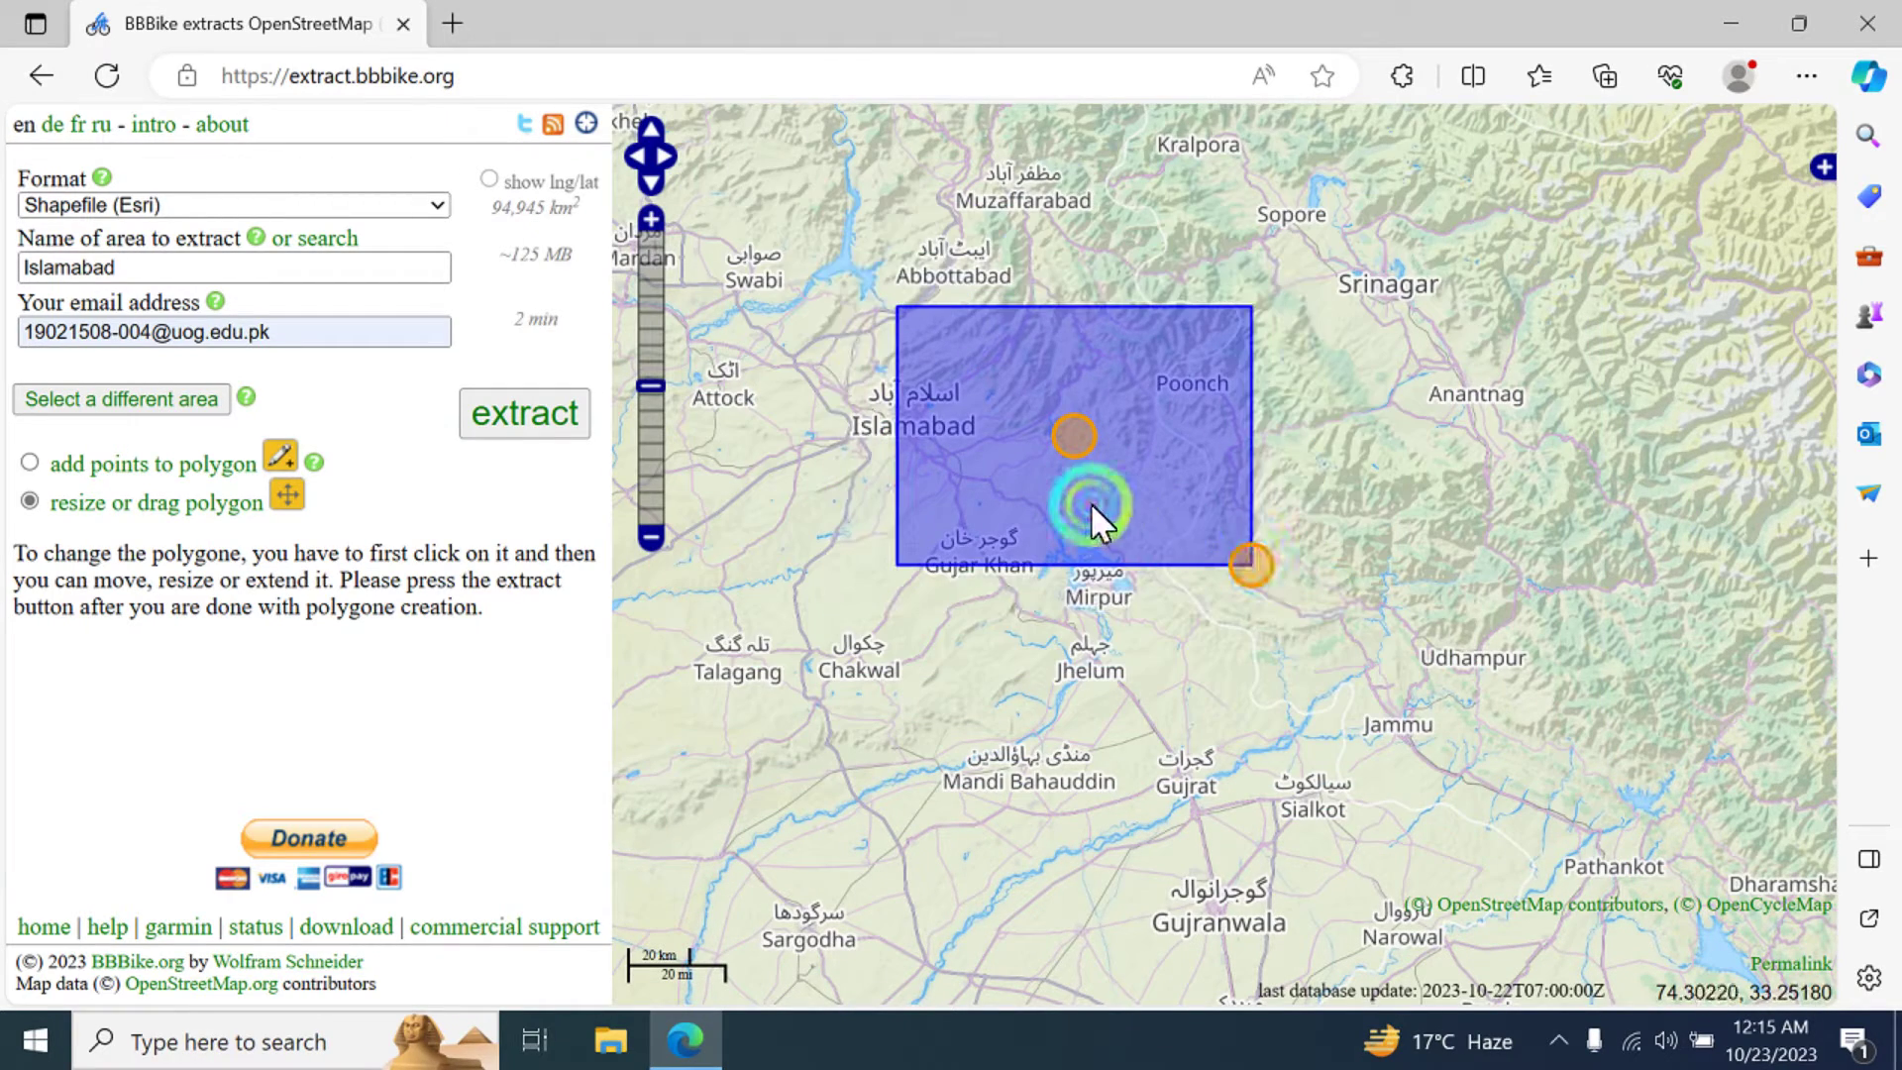
- Reposition the bounding box towards Rawalpindi and reduce it to about 237 km²
drag(971, 639, 1258, 654)
drag(1335, 469, 1141, 468)
scroll(1198, 514, up, 4)
scroll(1198, 515, down, 2)
click(1730, 841)
drag(1627, 861, 1048, 401)
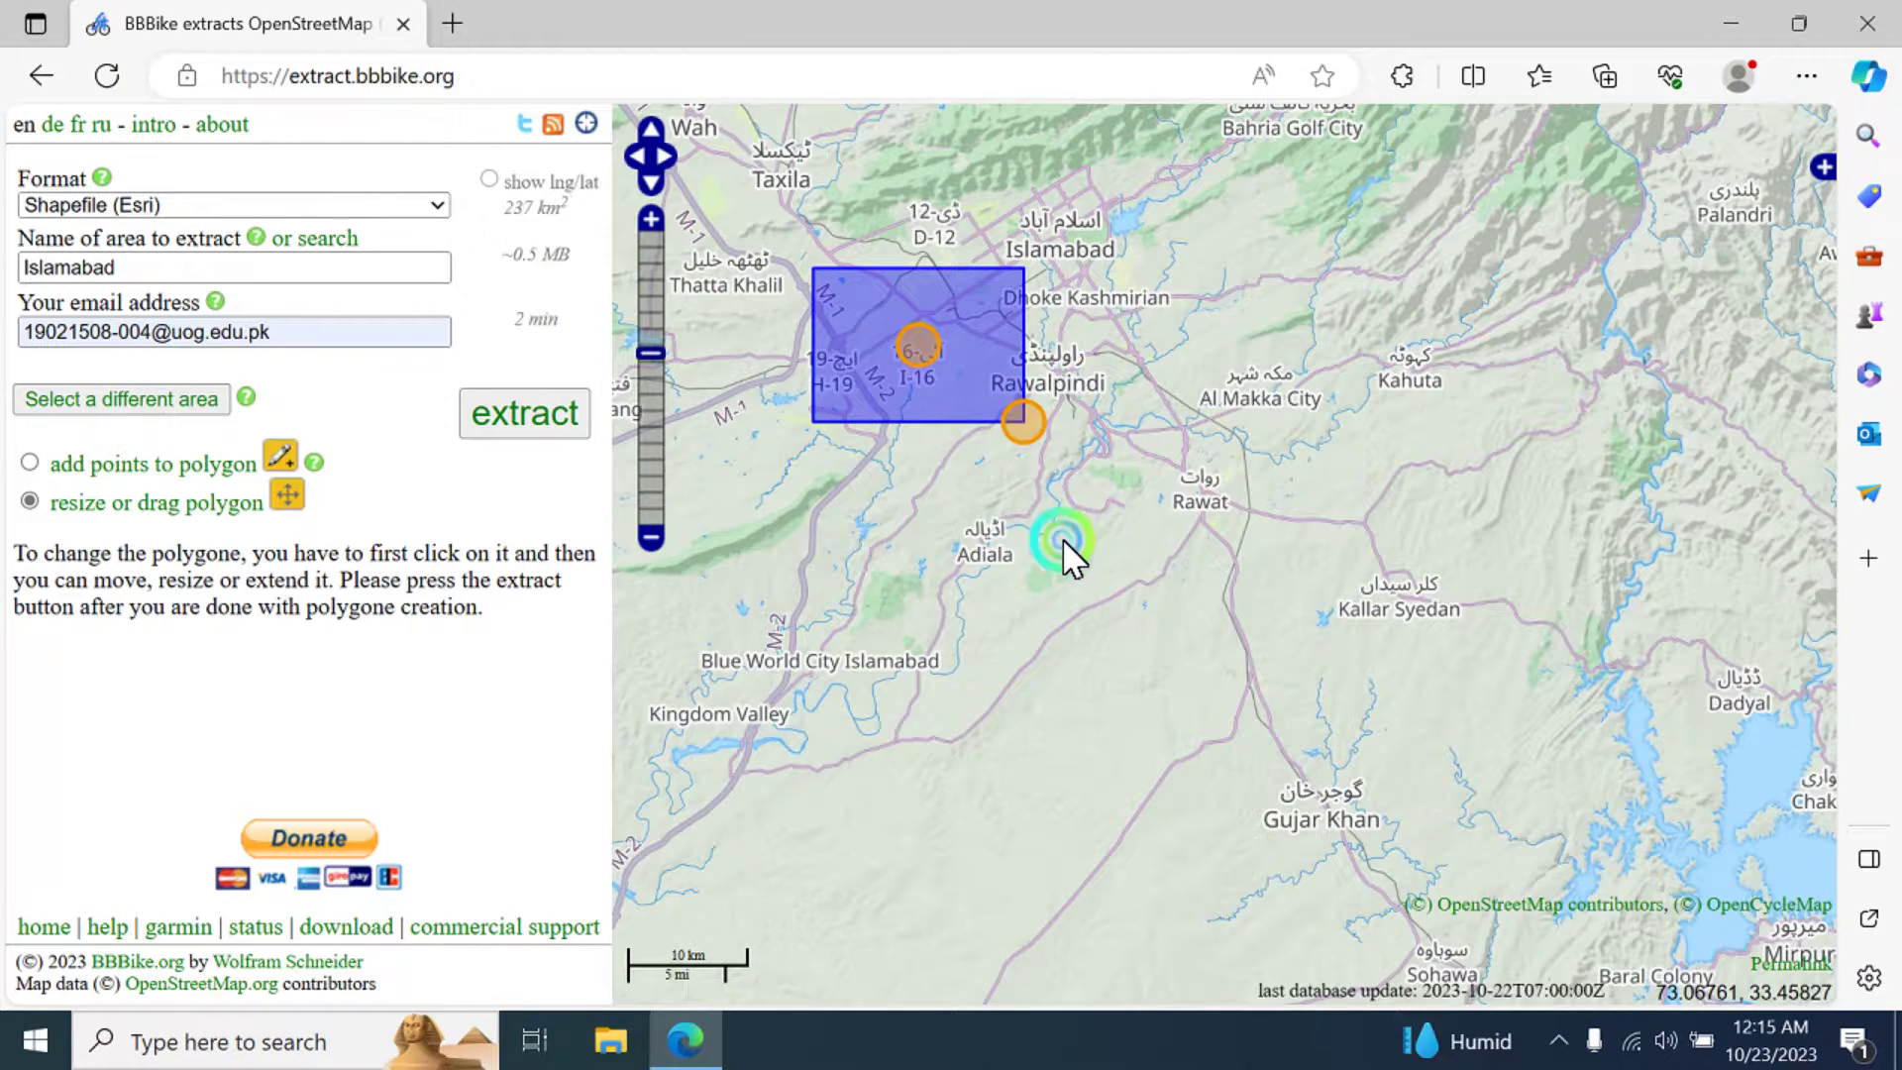
- Move the bounding box northeast so it is centred over the city of Islamabad
drag(1061, 538, 1026, 634)
drag(961, 575, 1098, 456)
click(1032, 408)
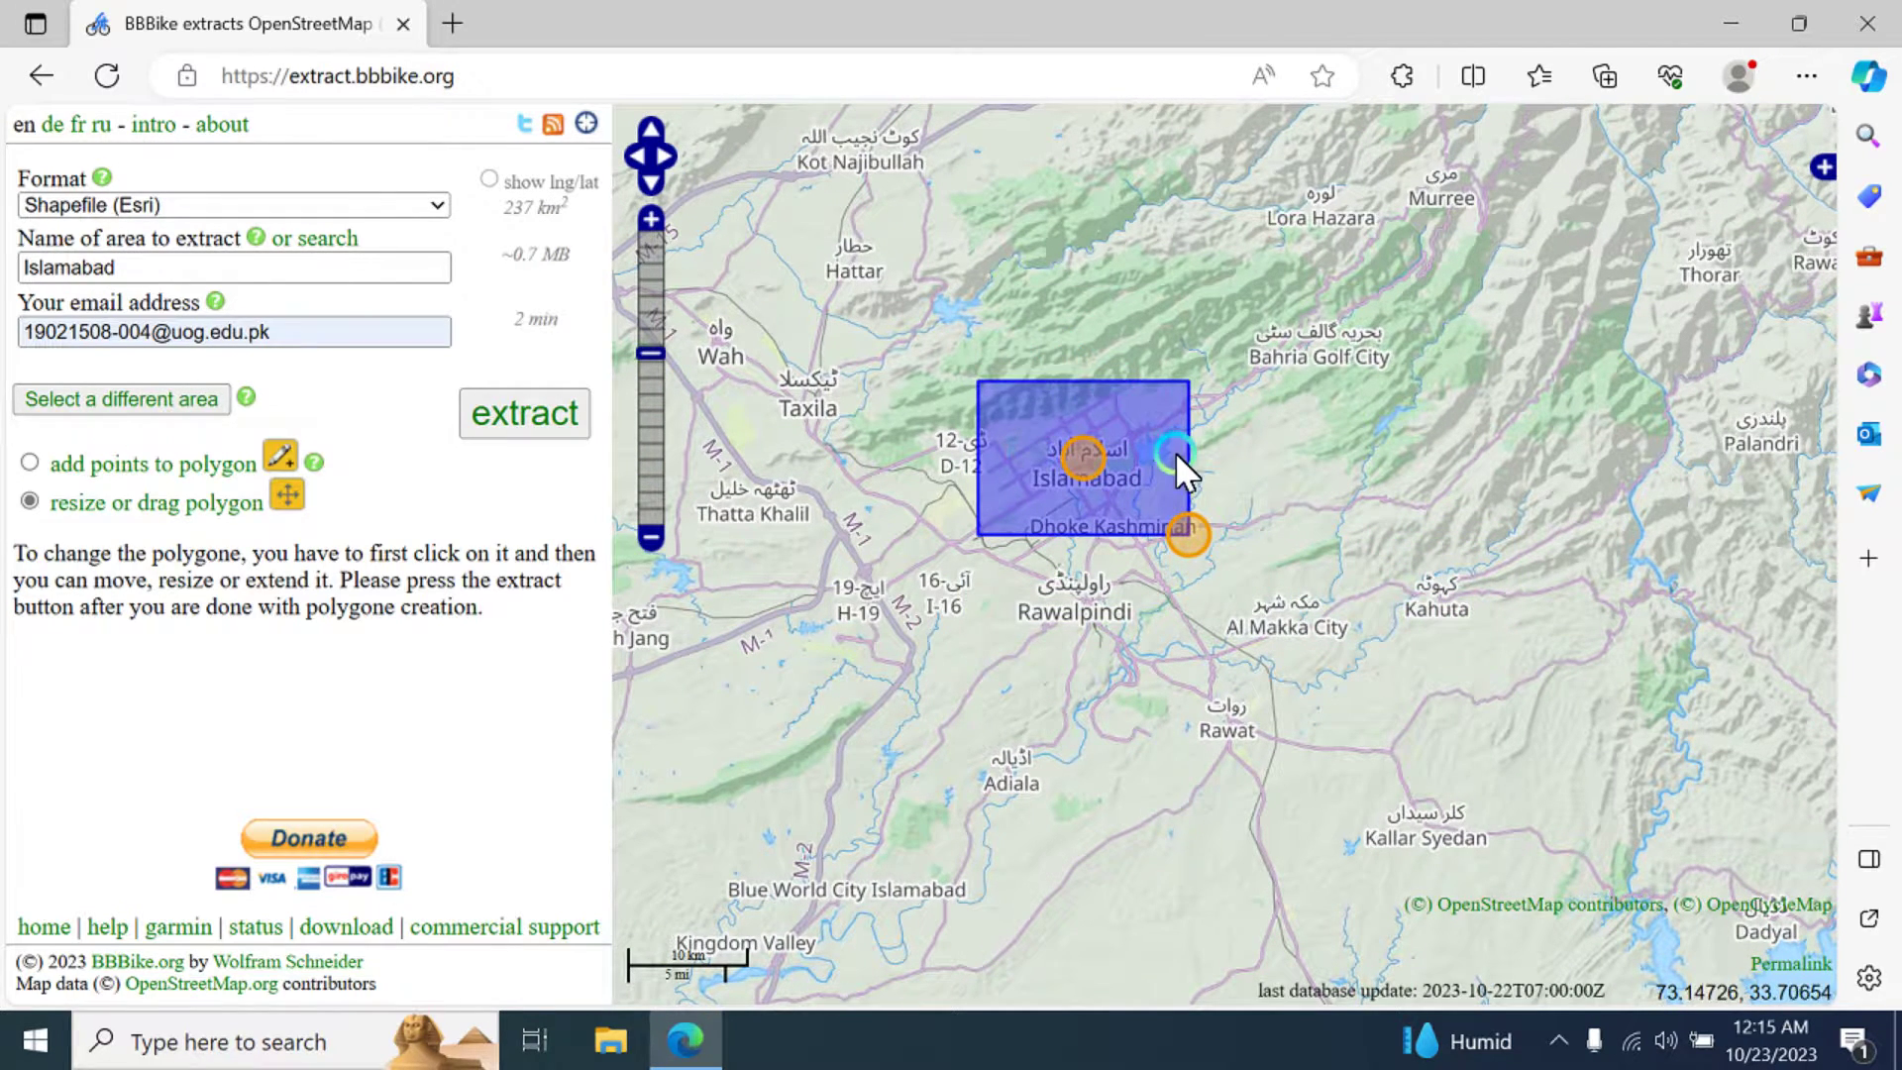
- Shift the bounding box southwest to cover southern Islamabad and northern Rawalpindi, and reduce it to about 180 km²
scroll(1119, 443, up, 2)
click(1405, 803)
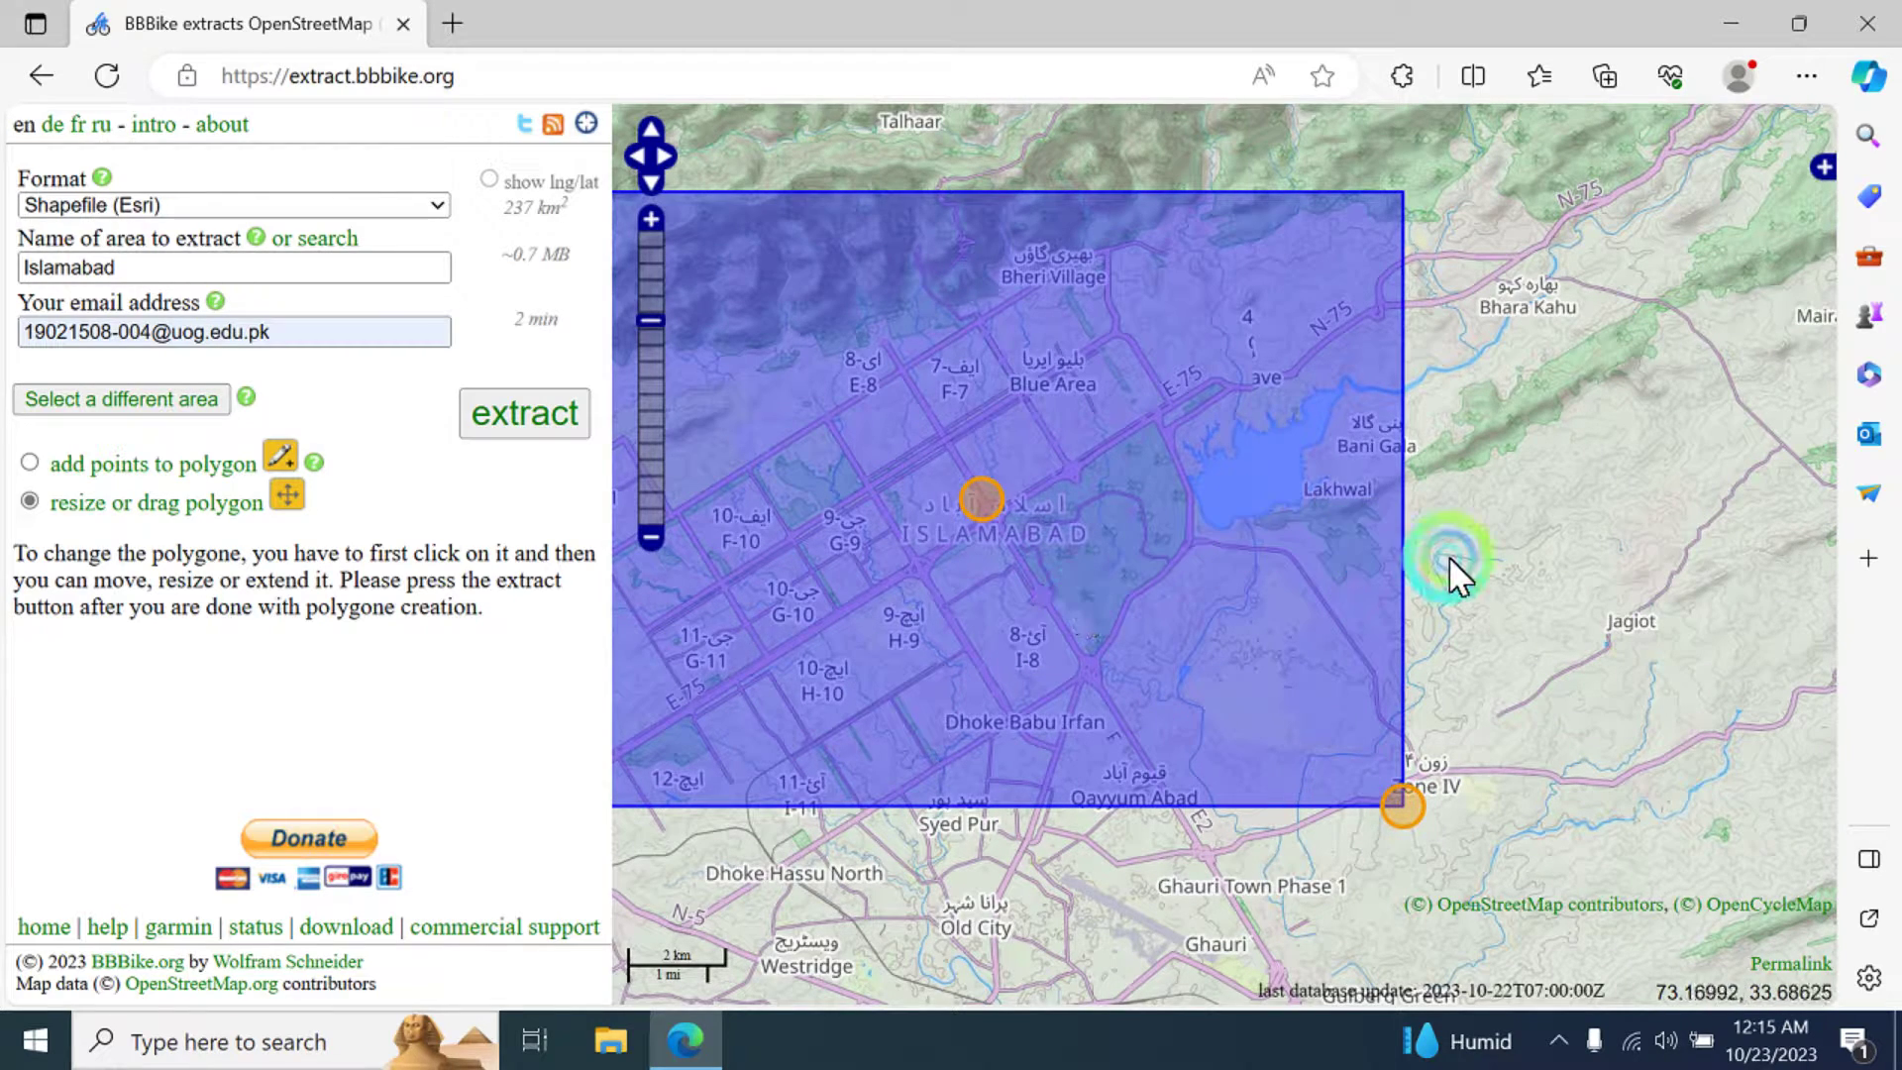
drag(1449, 556, 1648, 480)
drag(1101, 625, 1205, 449)
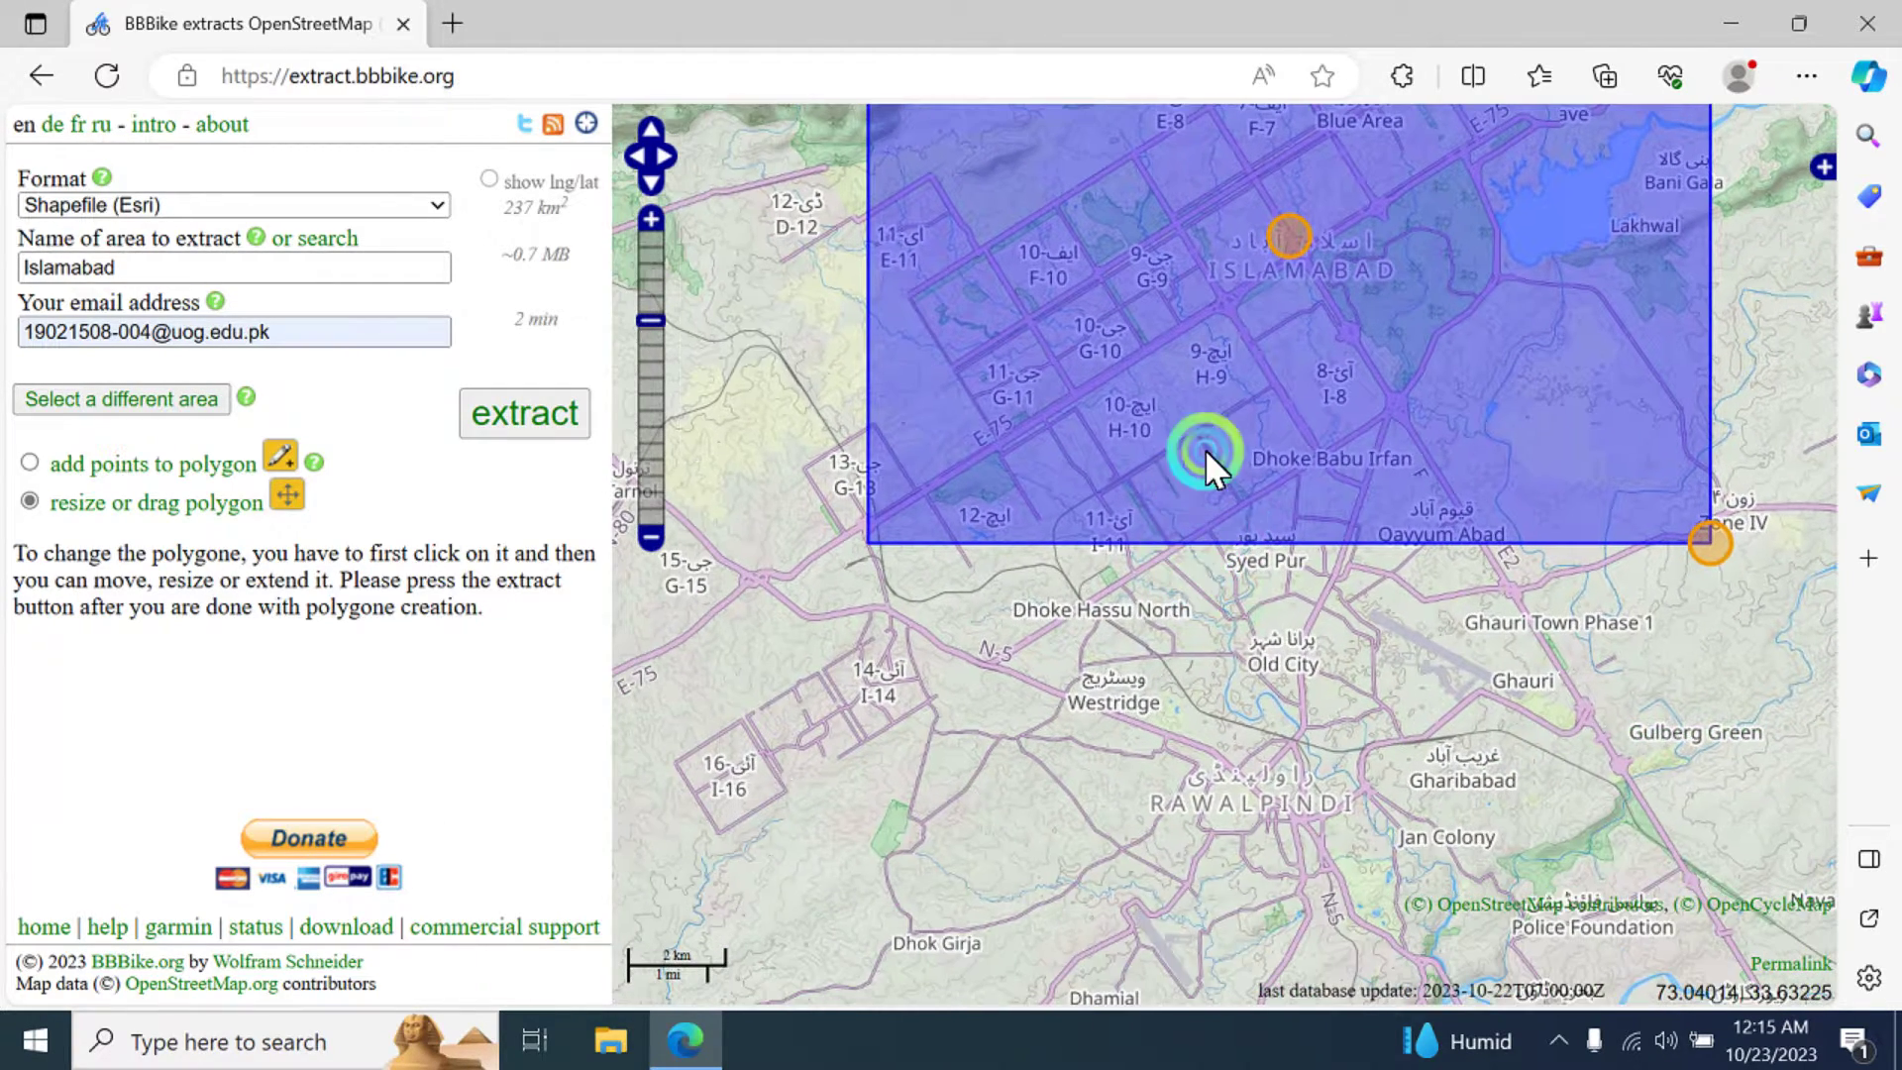
drag(1275, 242, 1202, 448)
click(1639, 758)
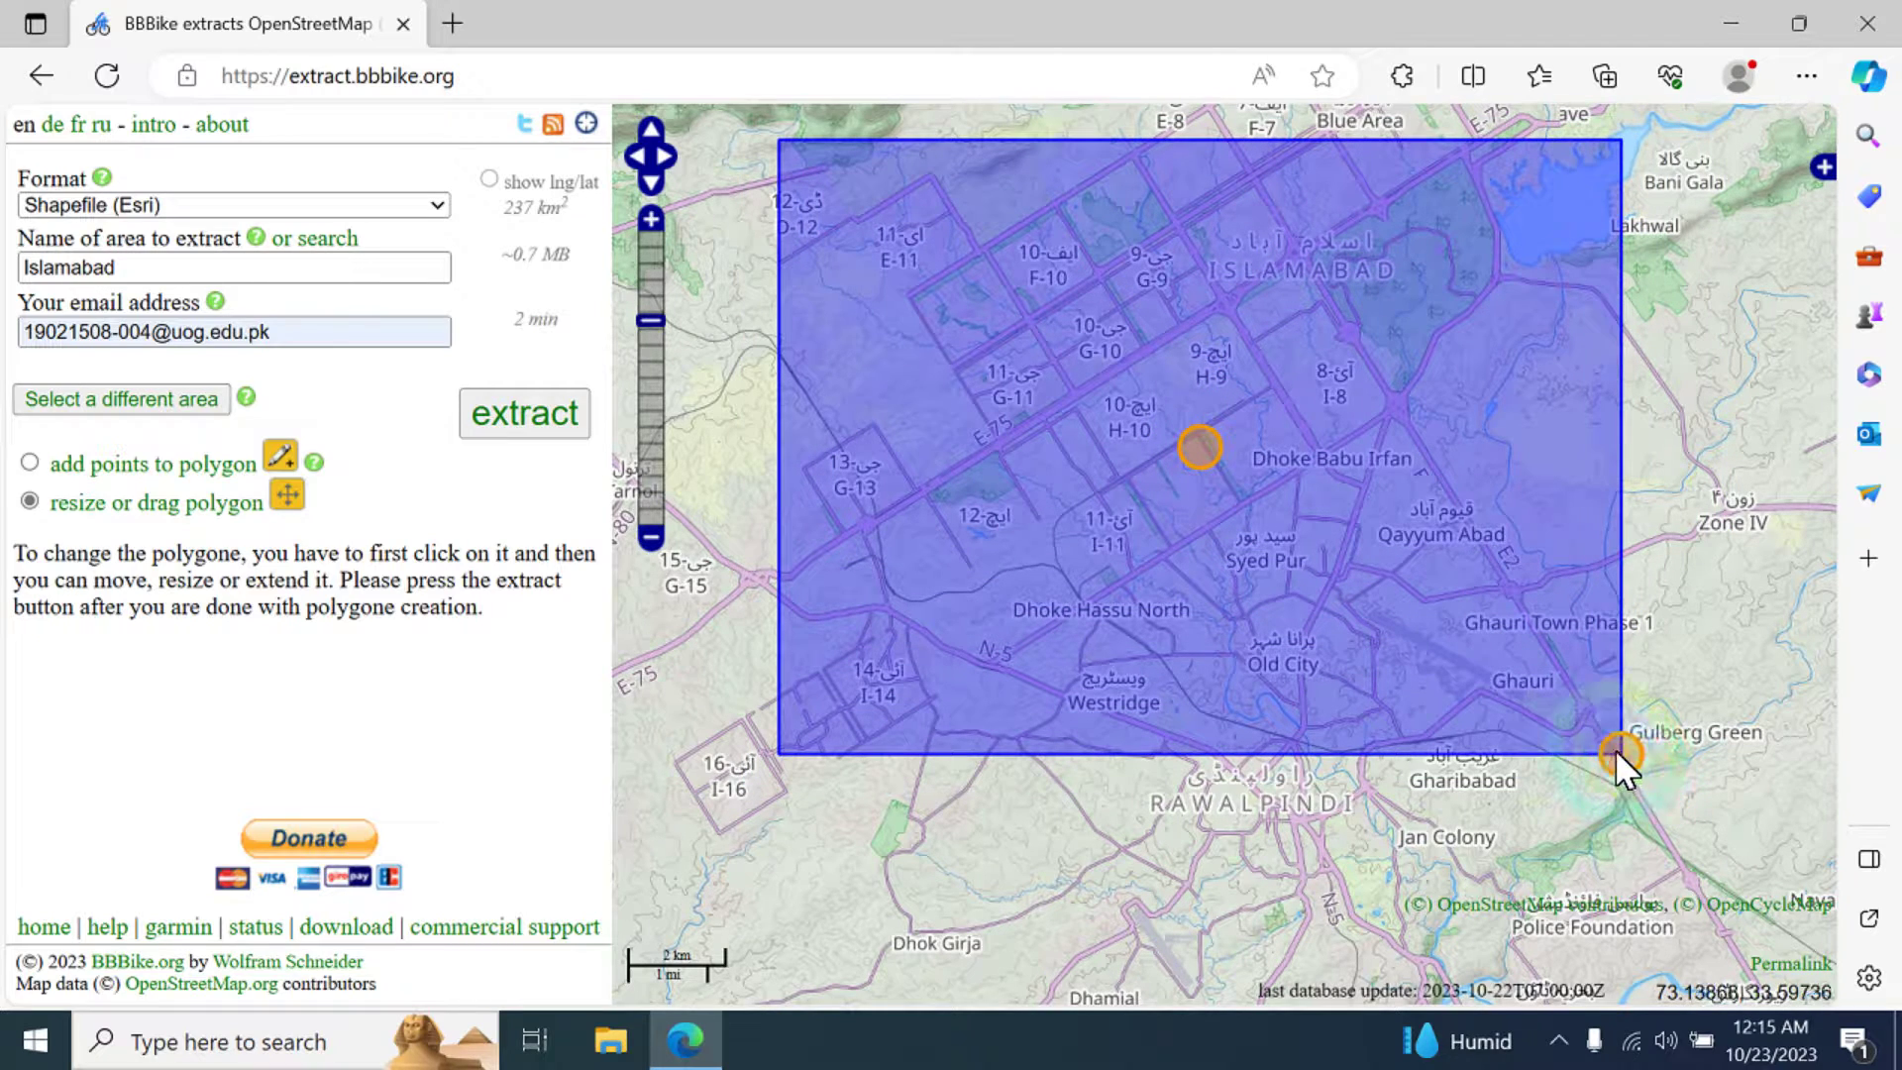
drag(1615, 752, 1568, 701)
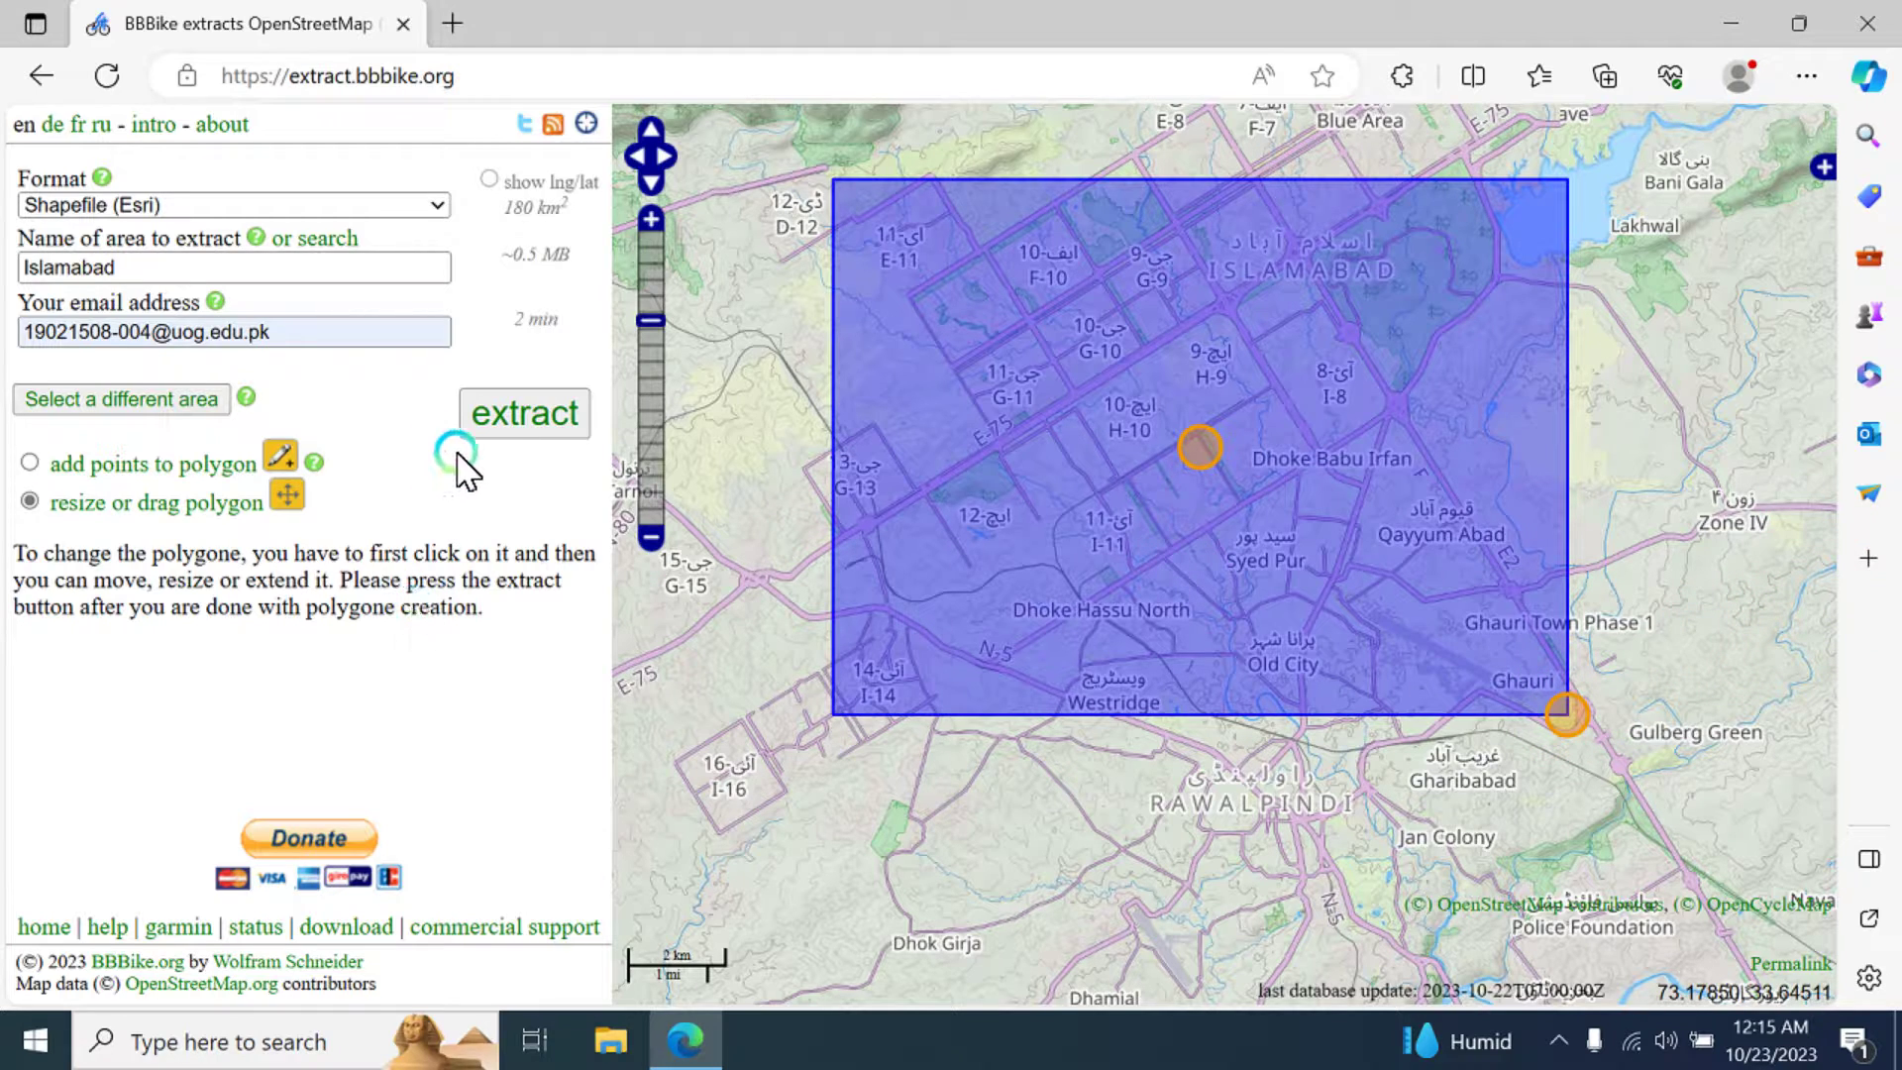
- Submit the extract request and read the processing time and email notification instructions
click(512, 421)
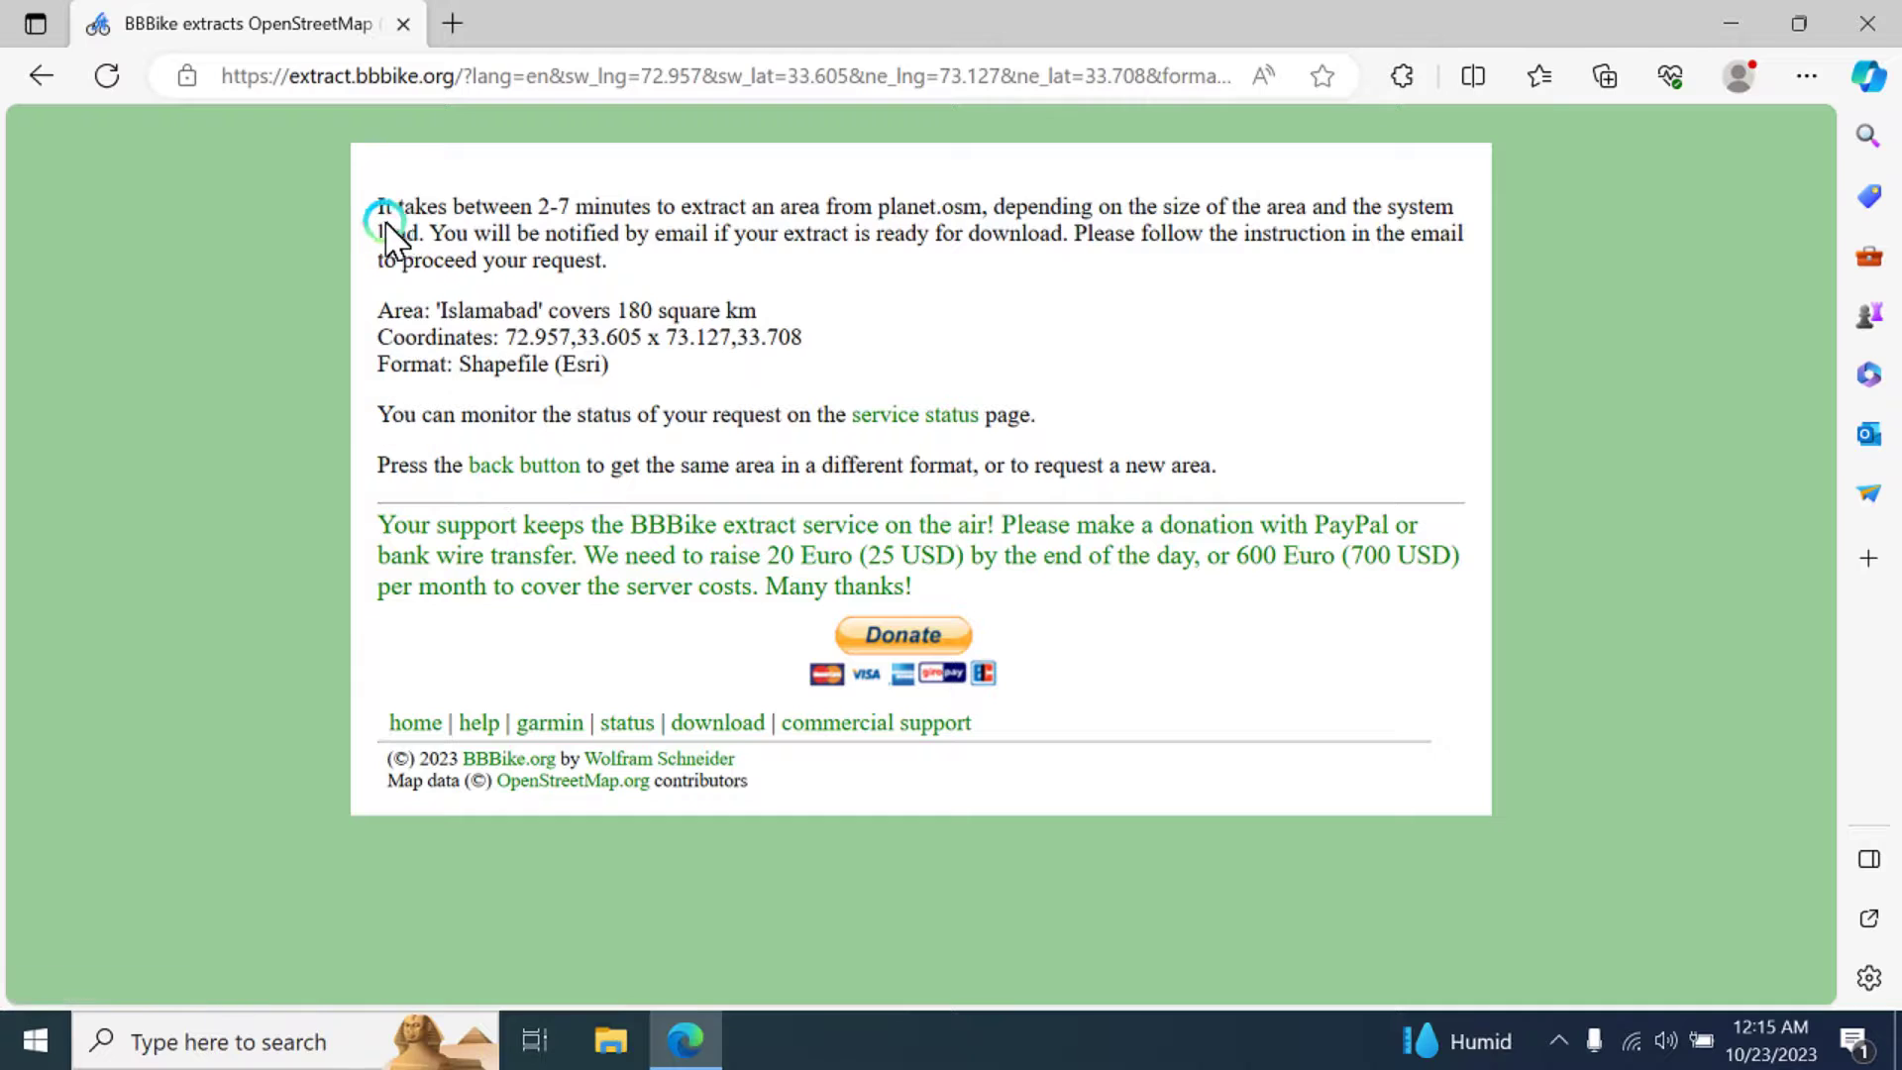
drag(380, 223, 634, 302)
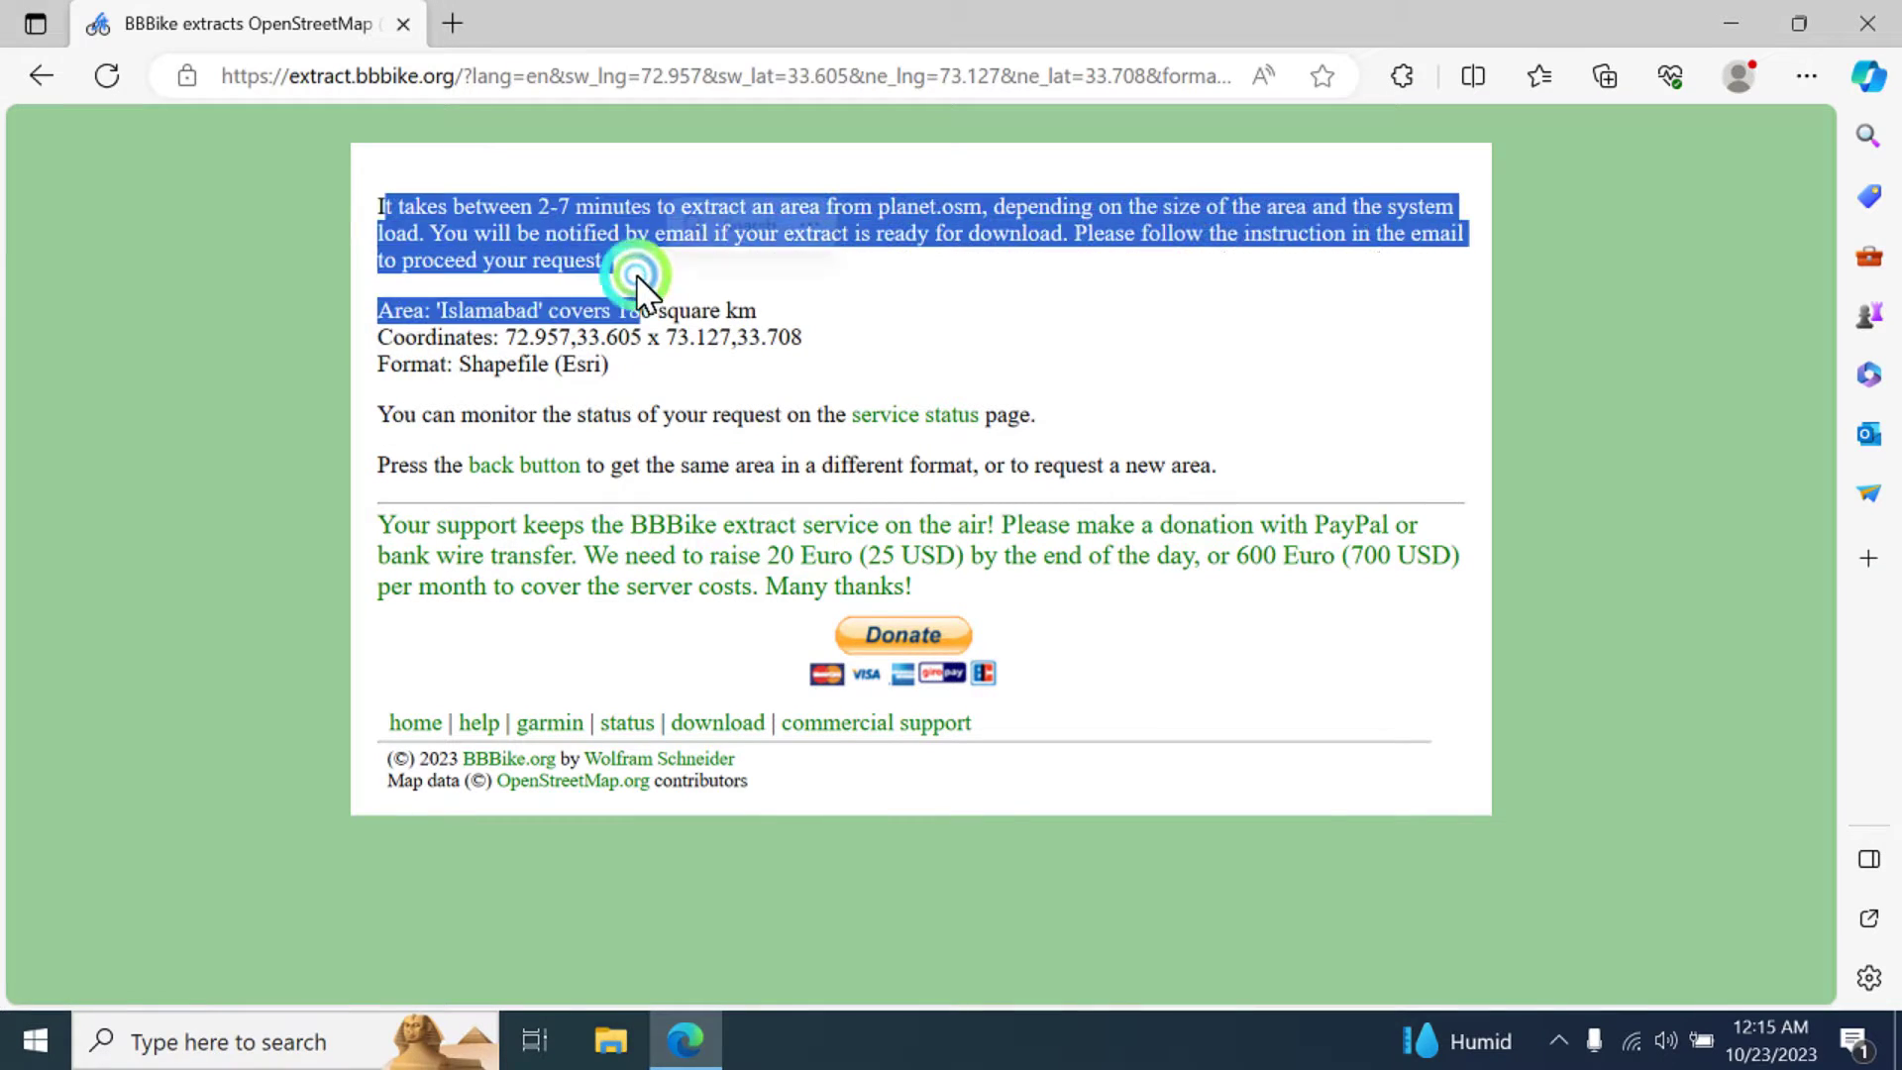
click(467, 223)
click(599, 222)
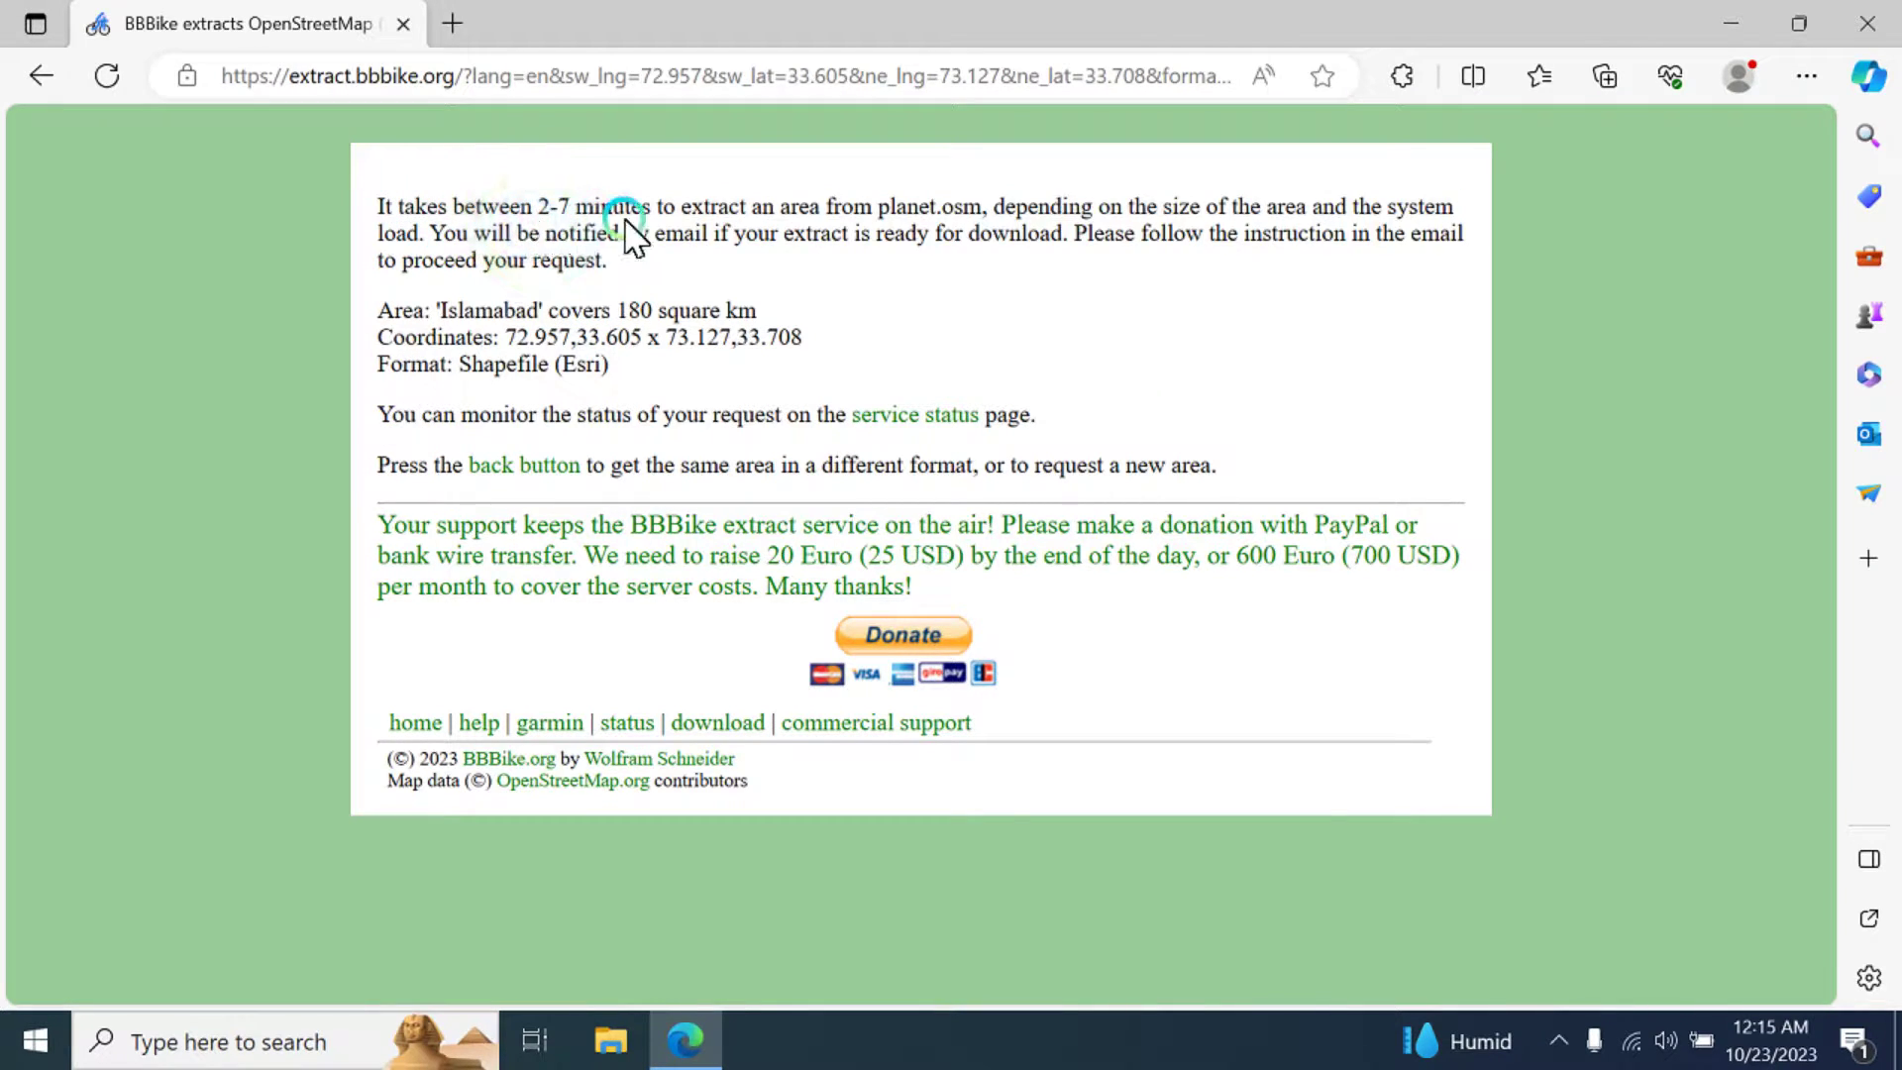
click(904, 213)
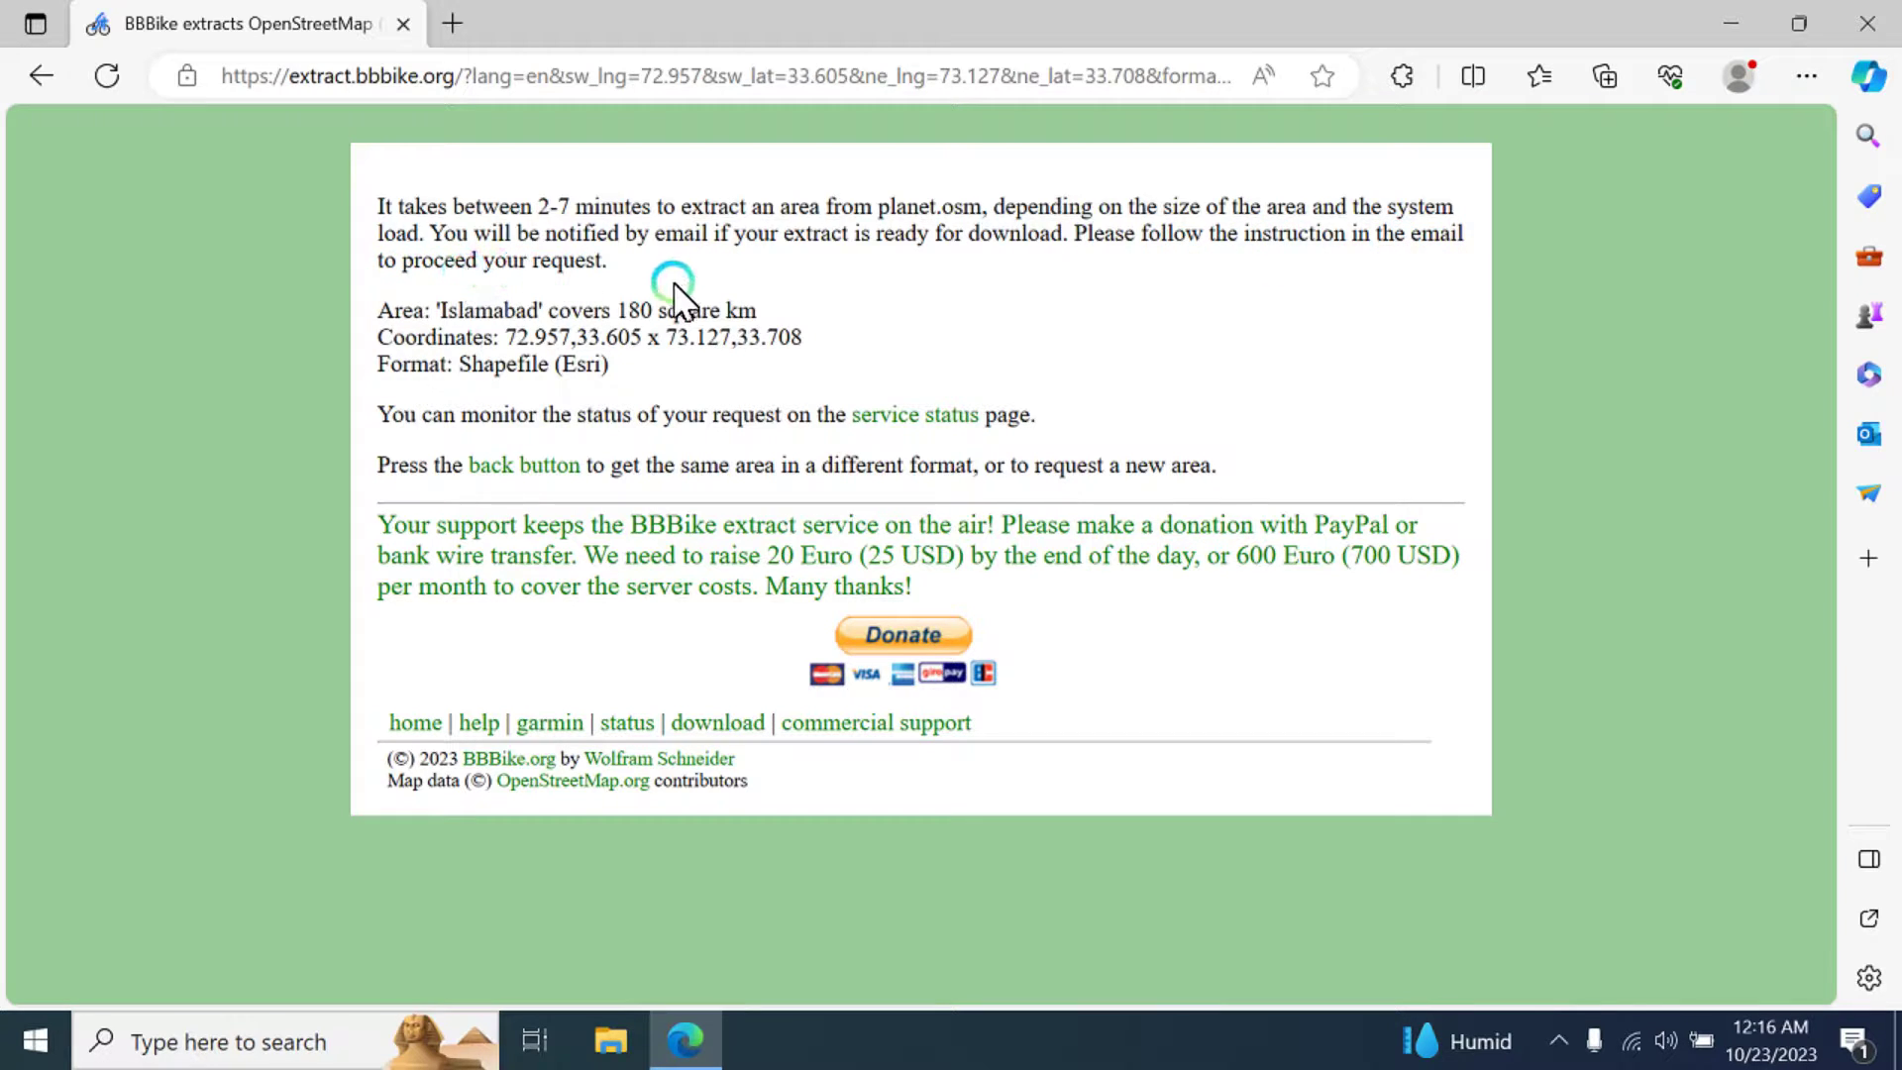
- Review the area, coordinates and format of the submitted Islamabad extract request
drag(393, 313, 638, 310)
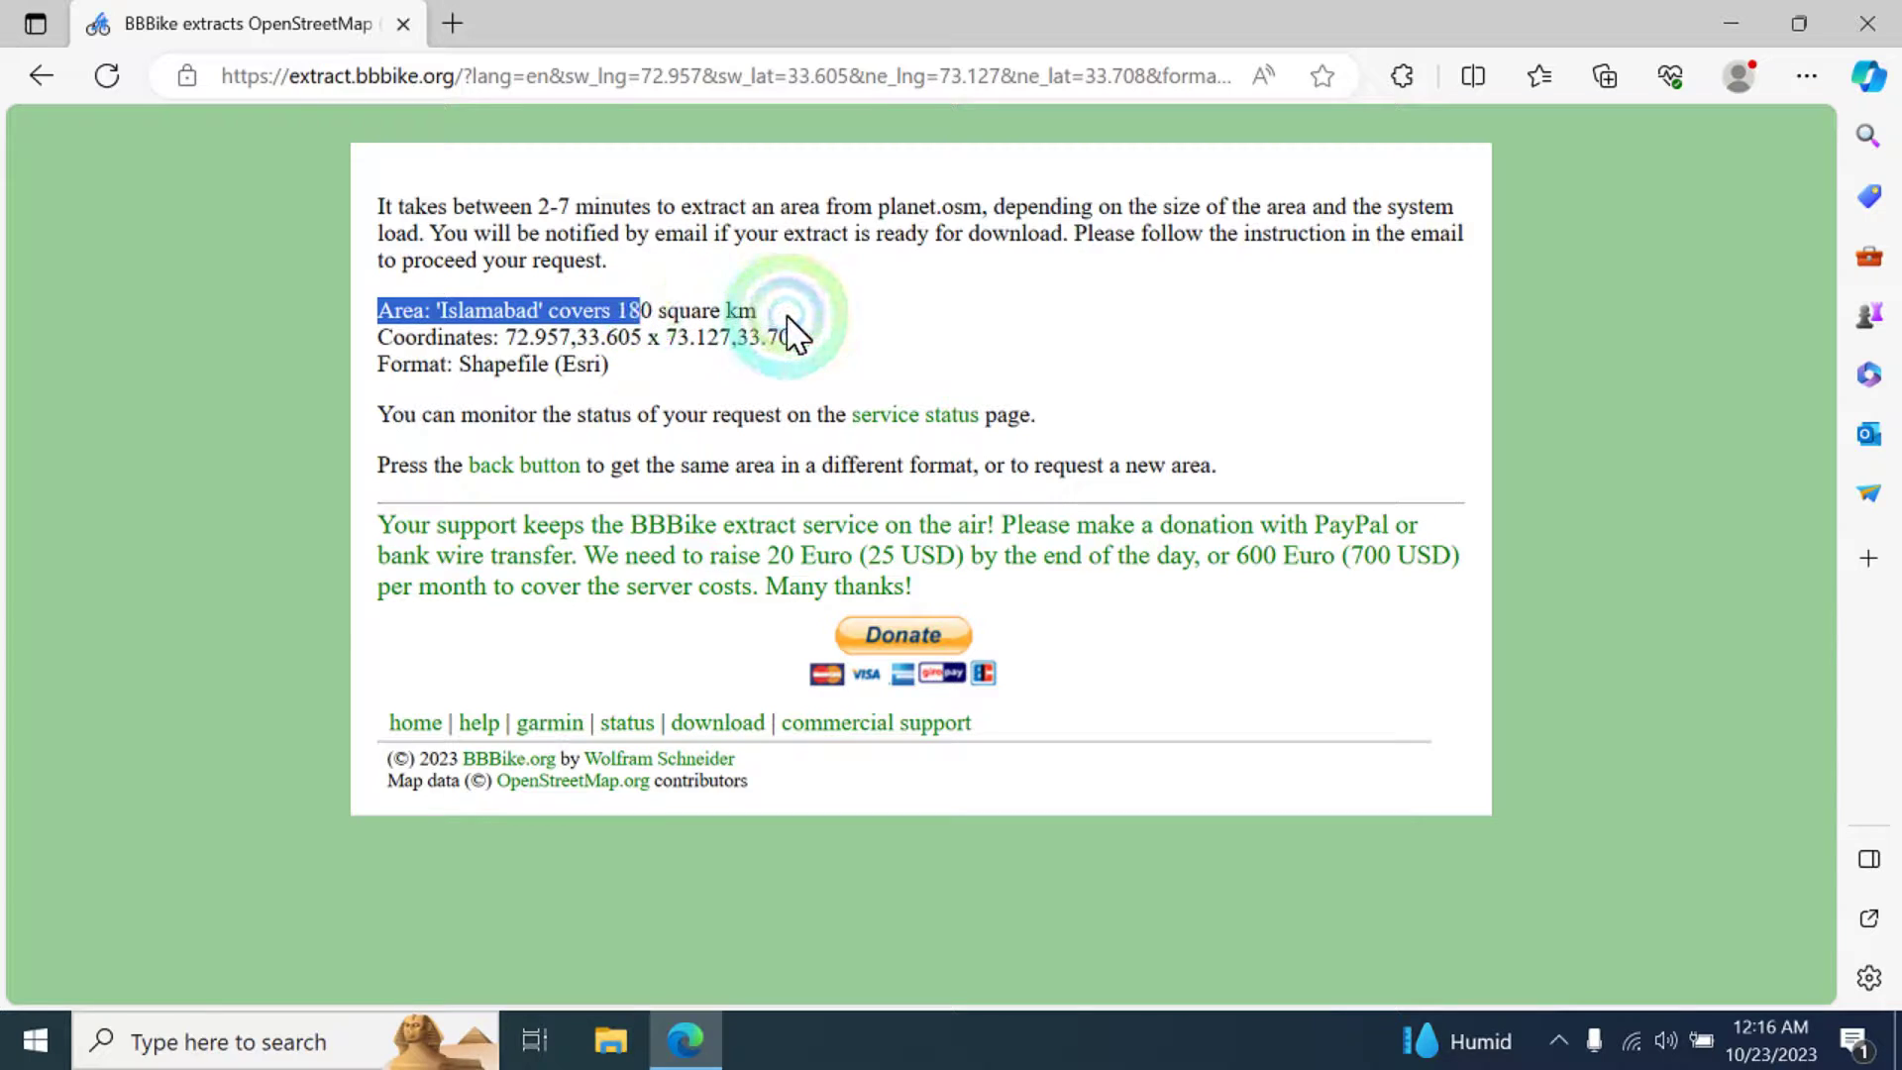
click(389, 354)
drag(375, 337, 819, 348)
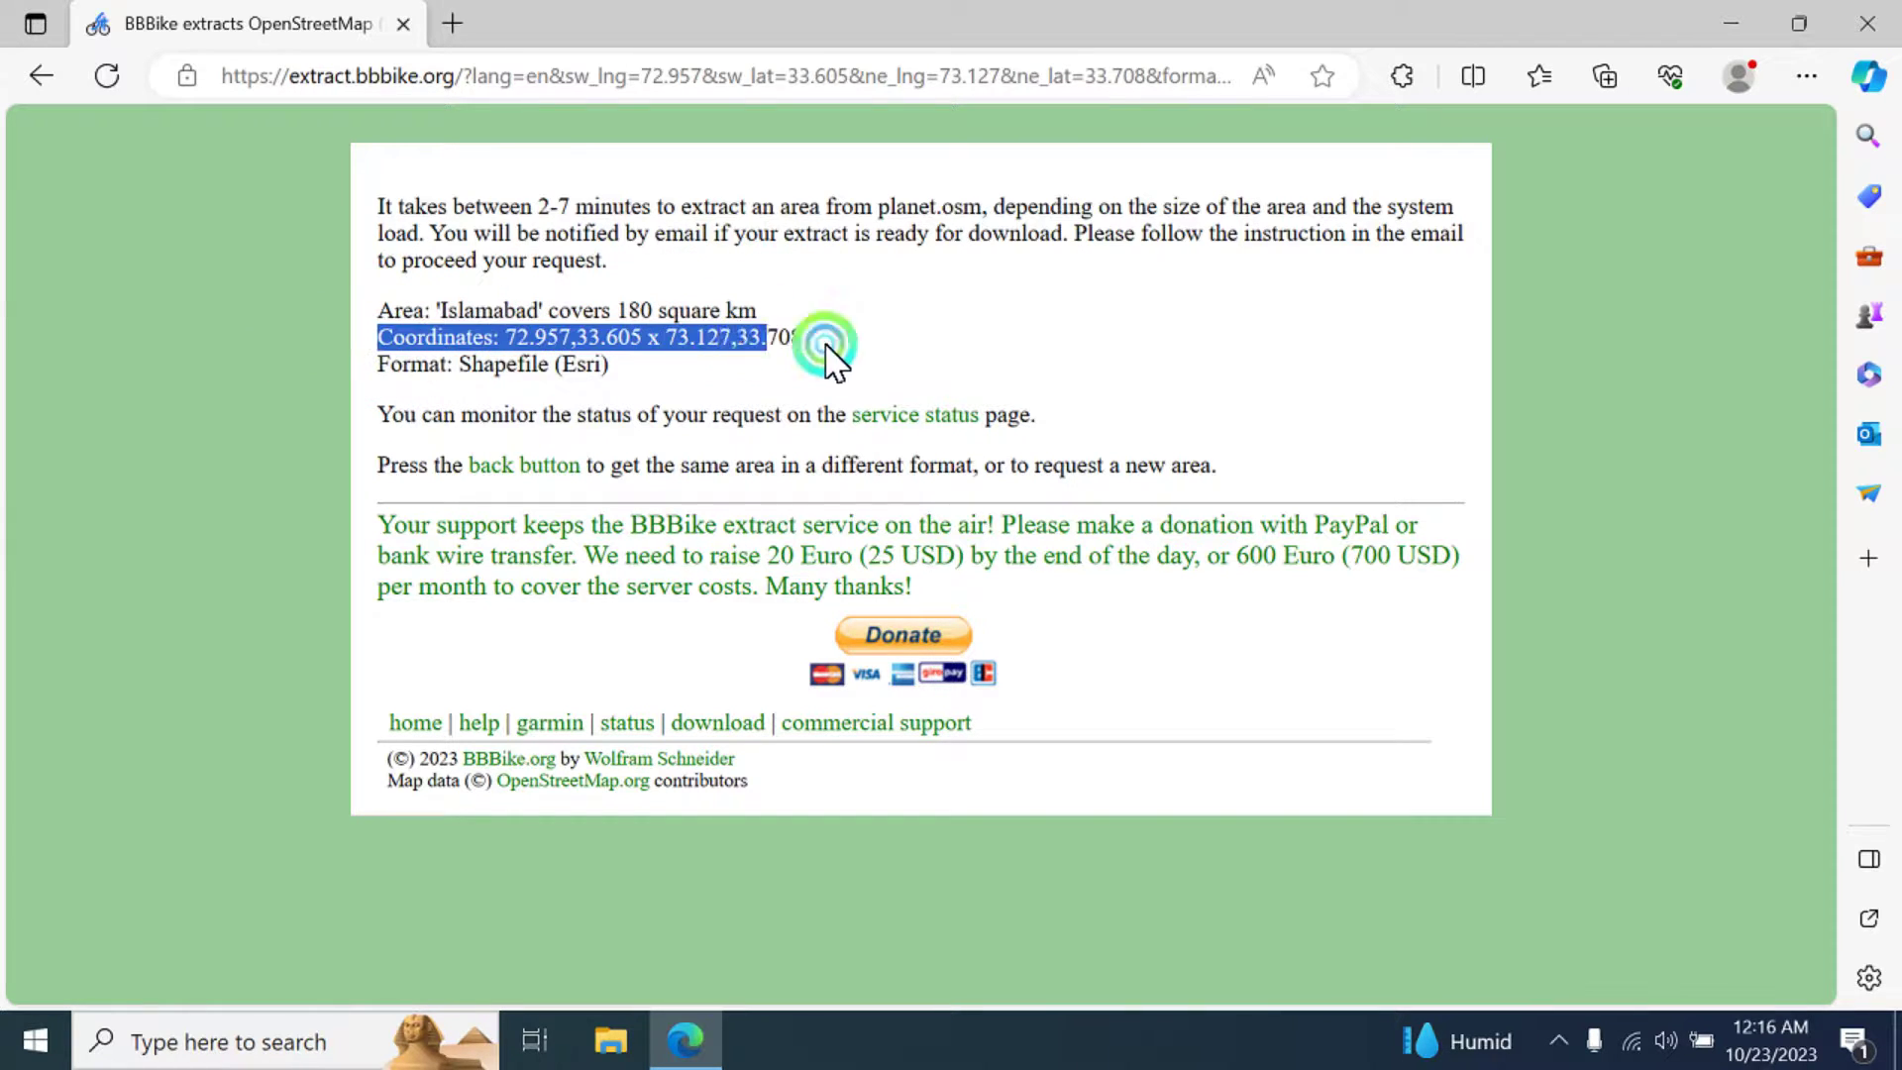
click(381, 366)
drag(381, 366, 610, 366)
click(389, 429)
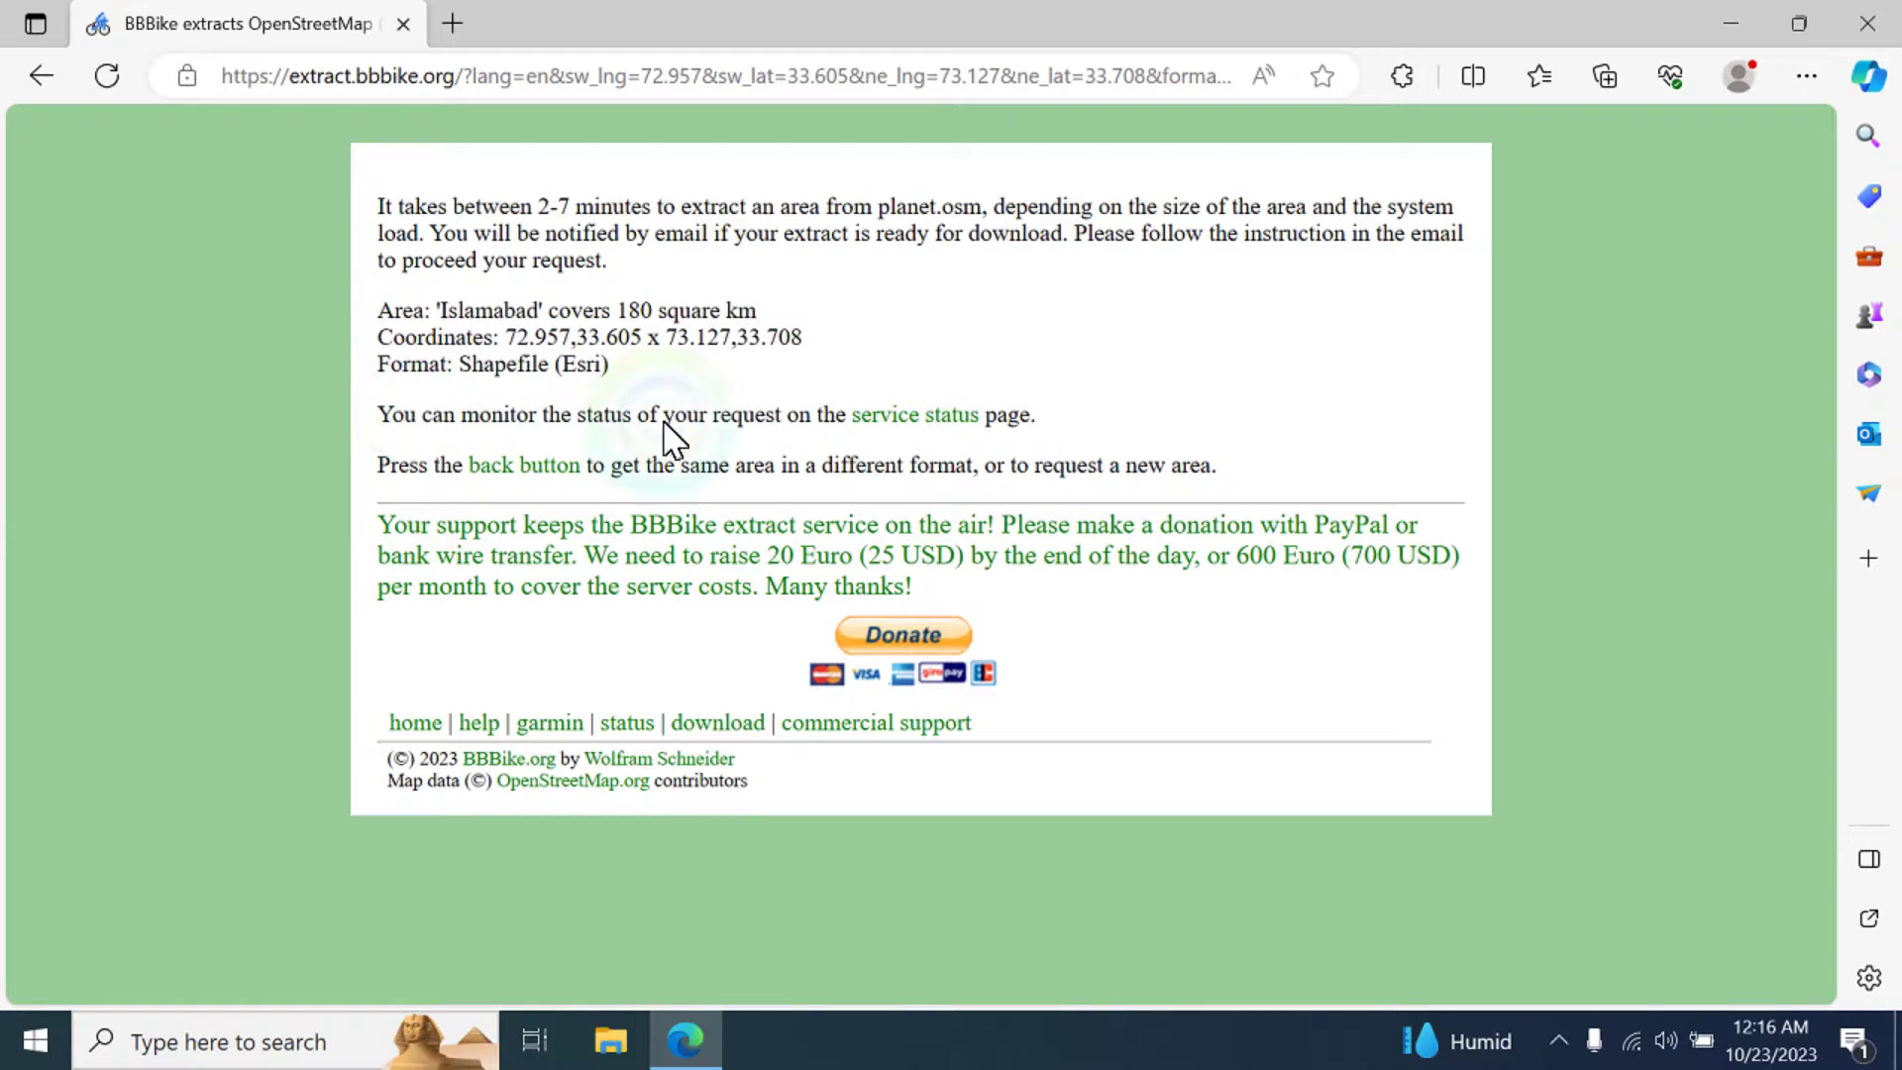
- Open the service status page and check the running Islamabad extract and the list of ready extracts
click(910, 416)
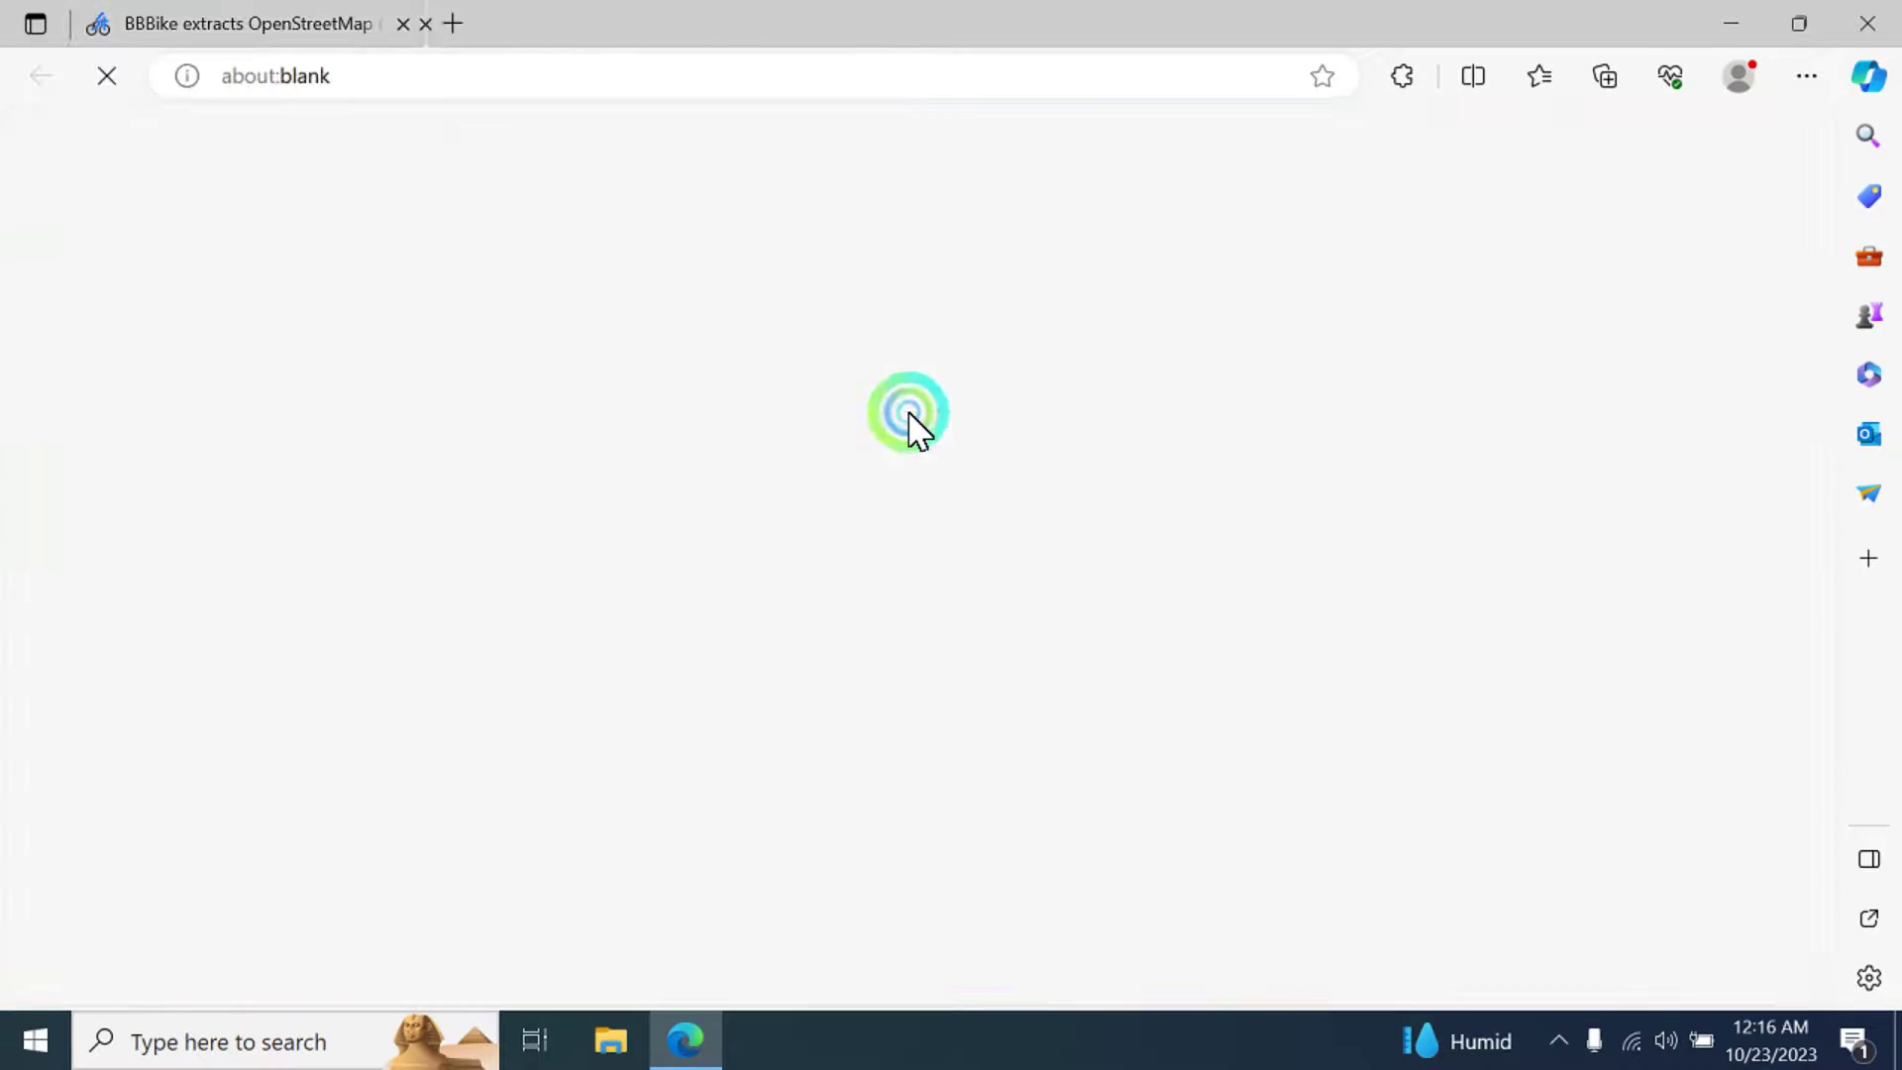
click(310, 20)
click(458, 21)
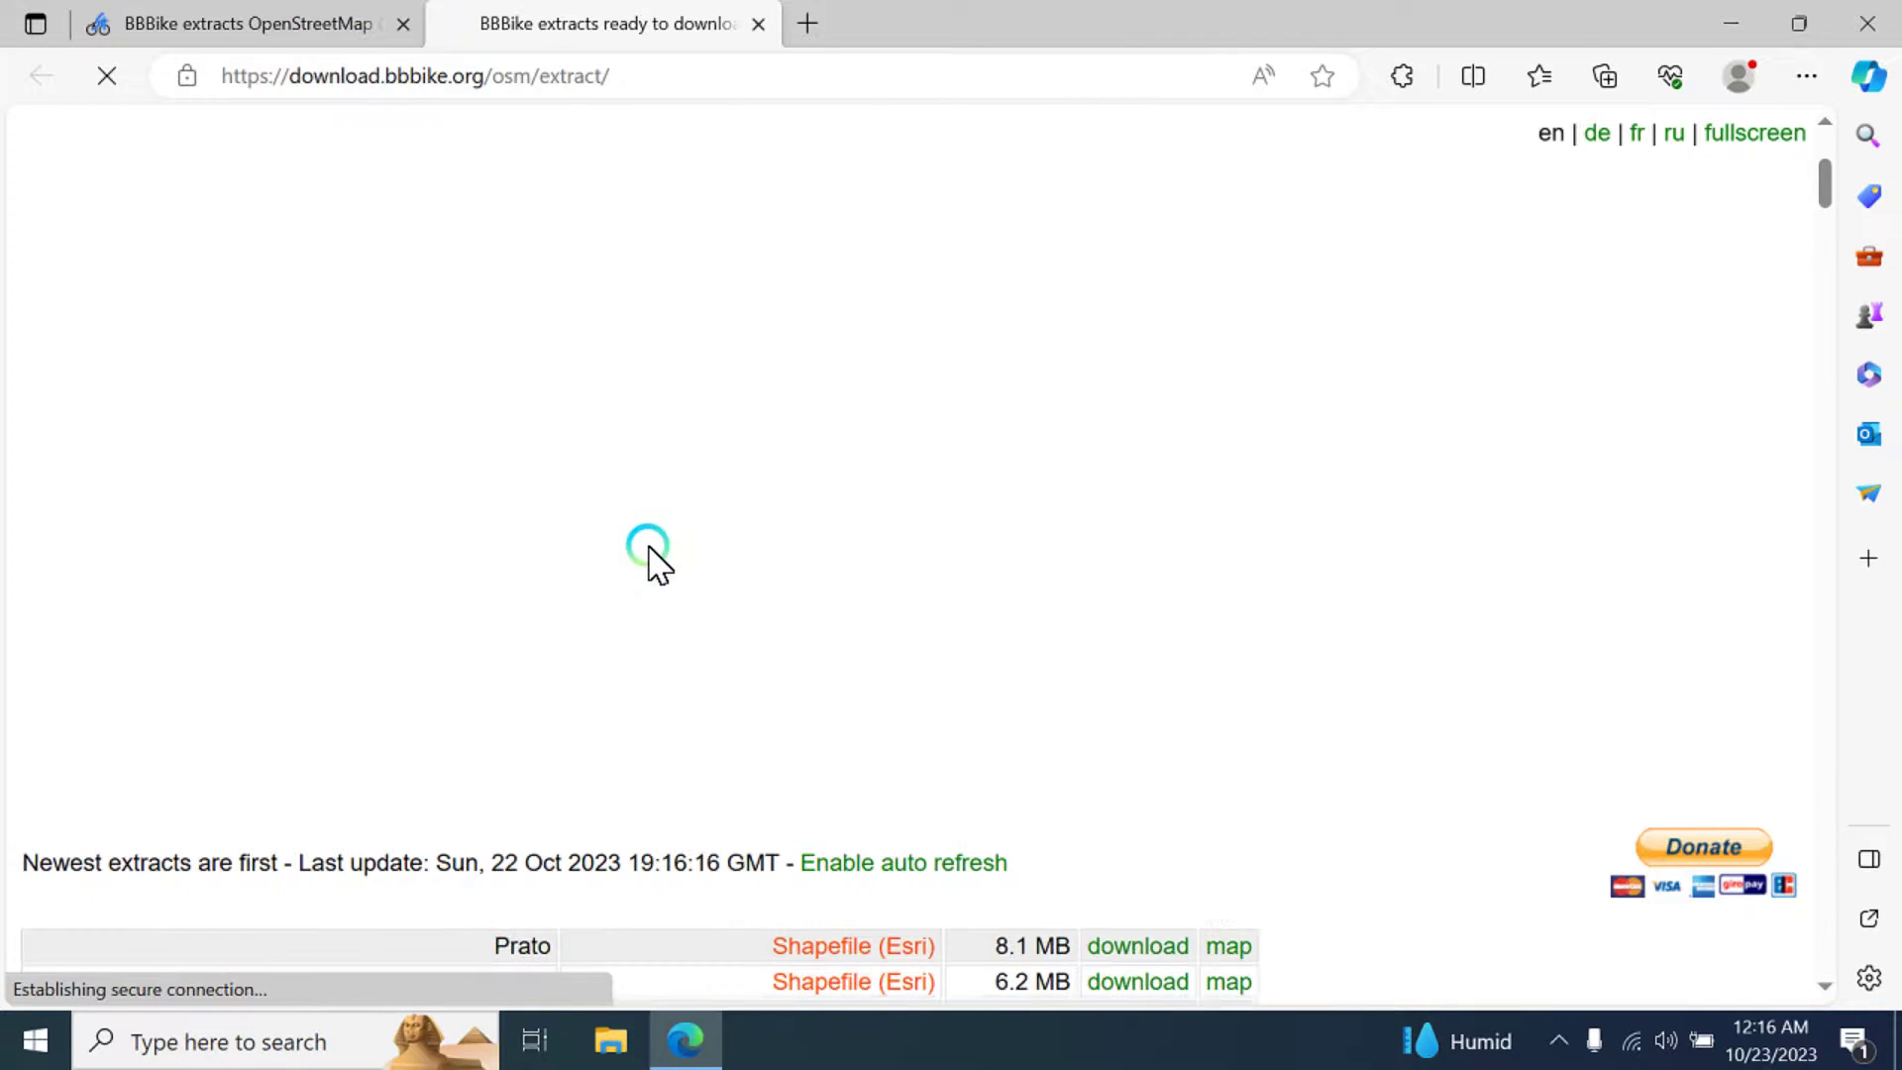
drag(1276, 940, 958, 900)
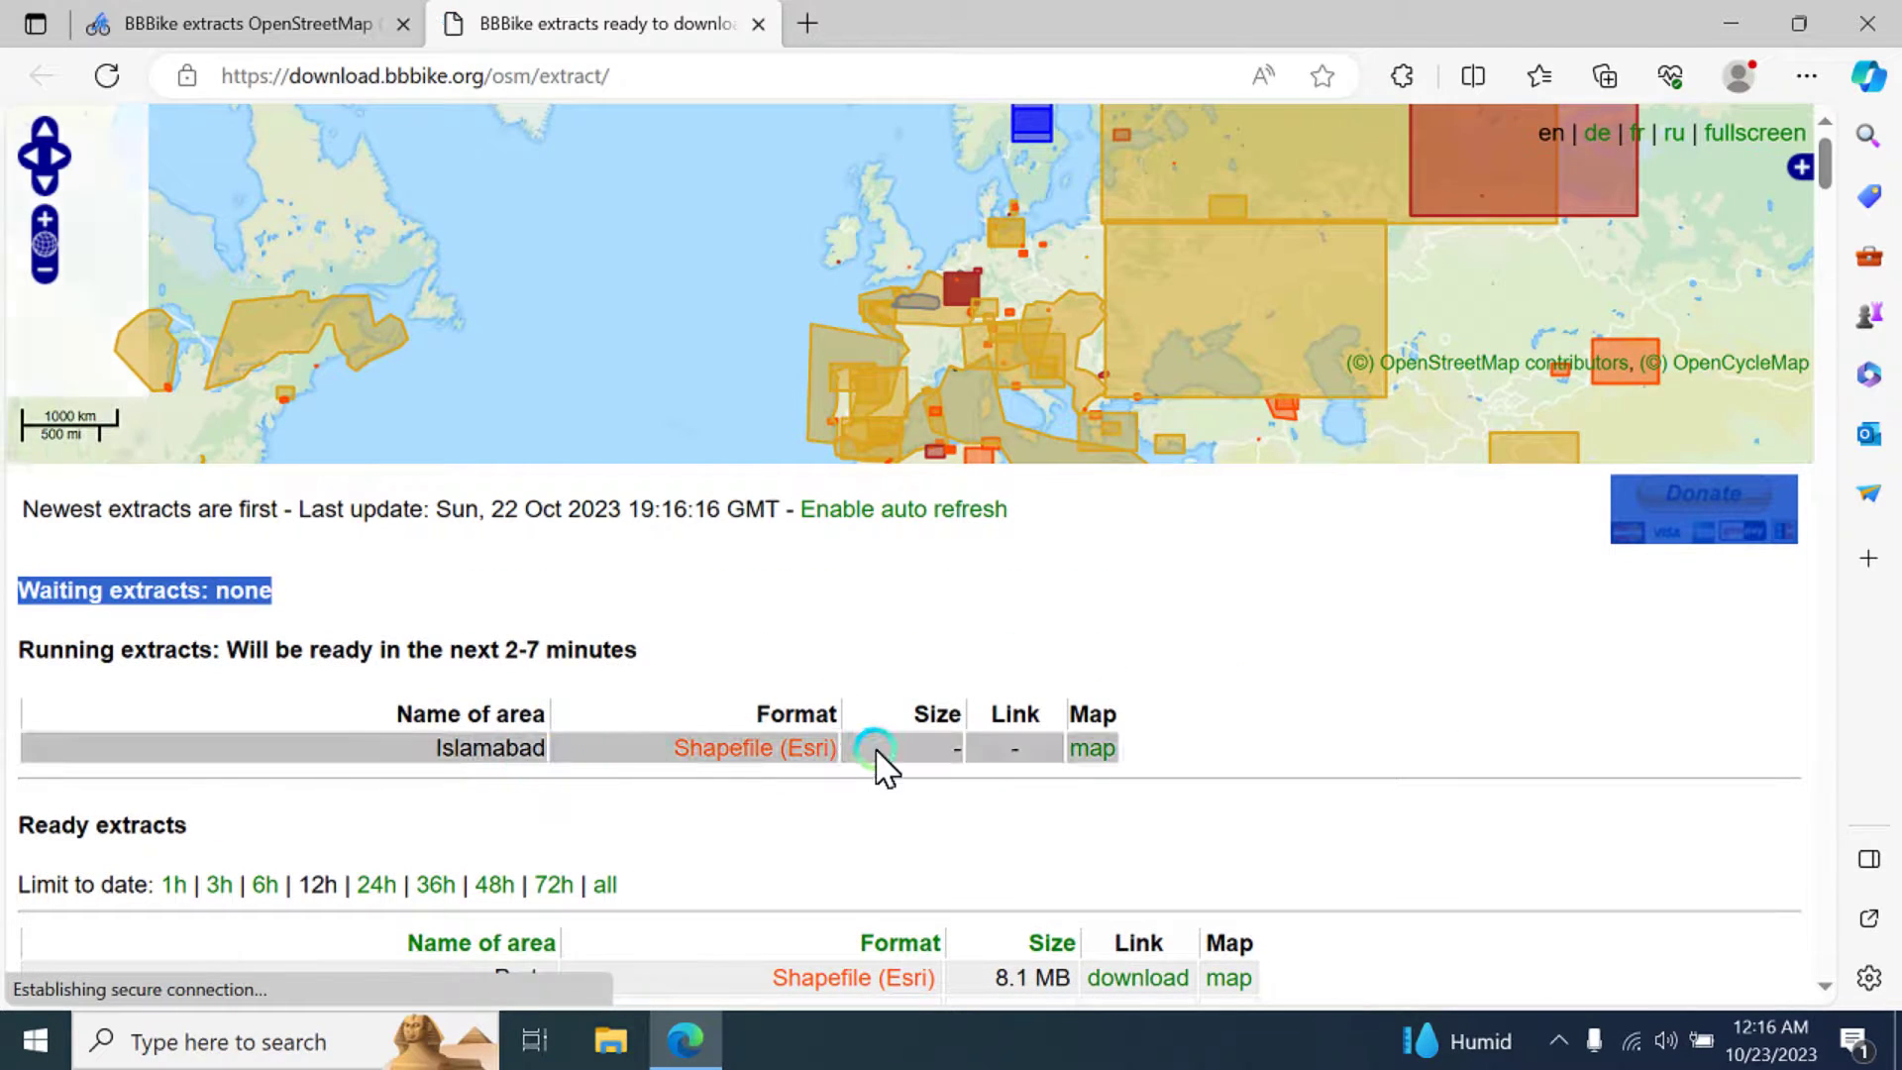
drag(416, 733, 1244, 763)
scroll(993, 798, down, 4)
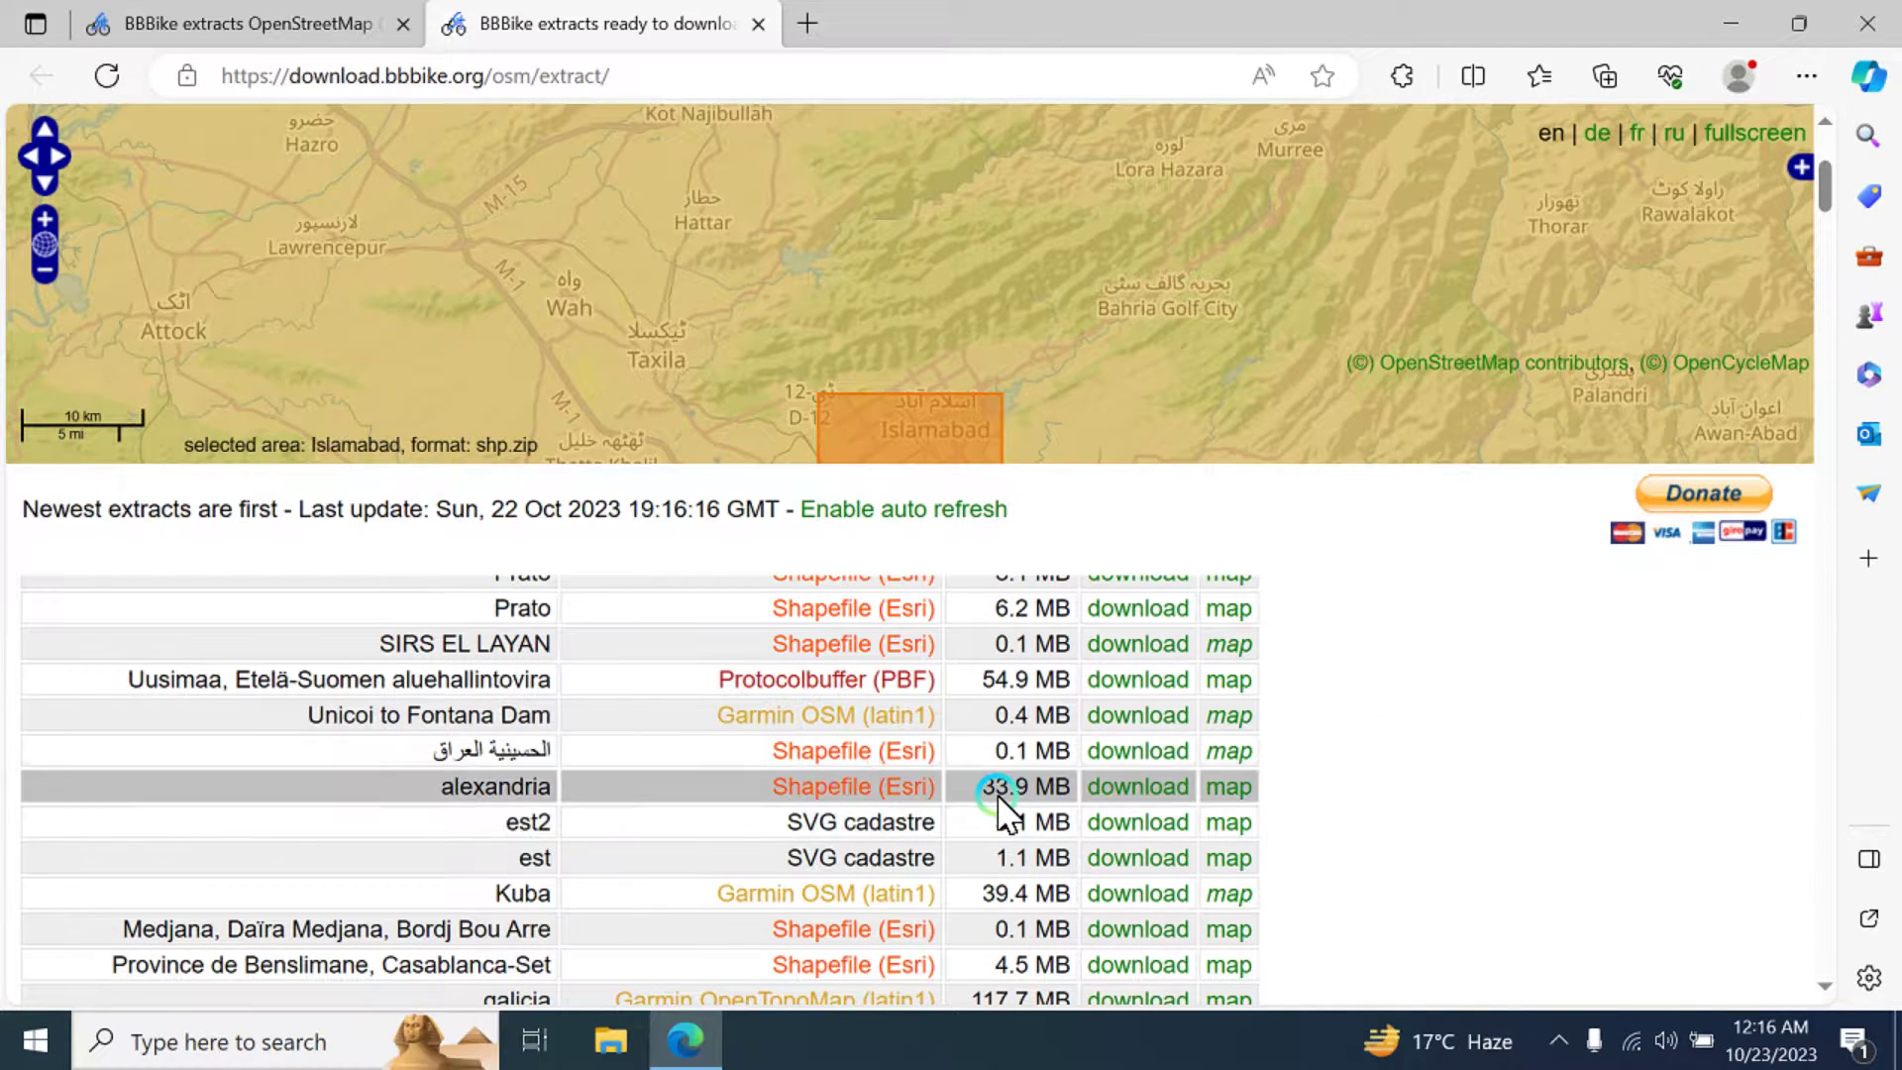
scroll(1001, 807, up, 2)
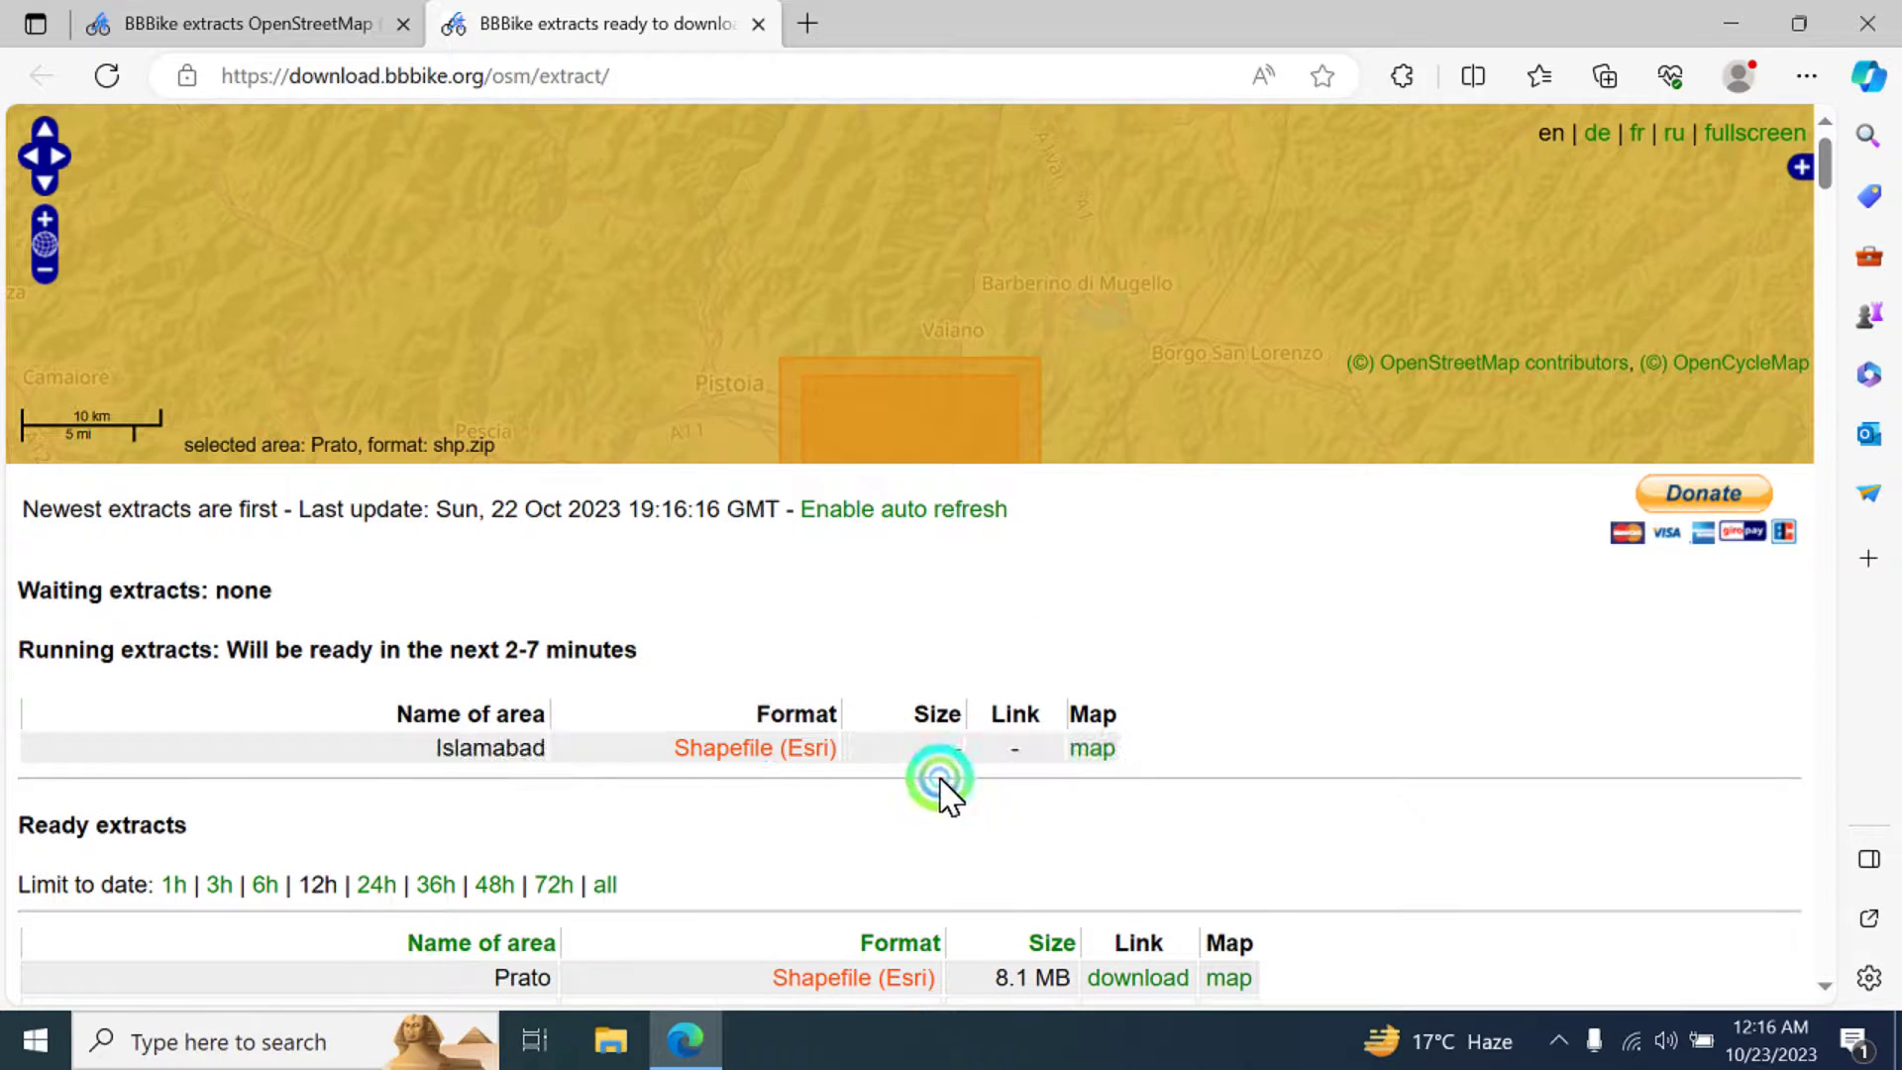
- Open the BBBike donation page from the request confirmation and read through its donation and support options
click(302, 22)
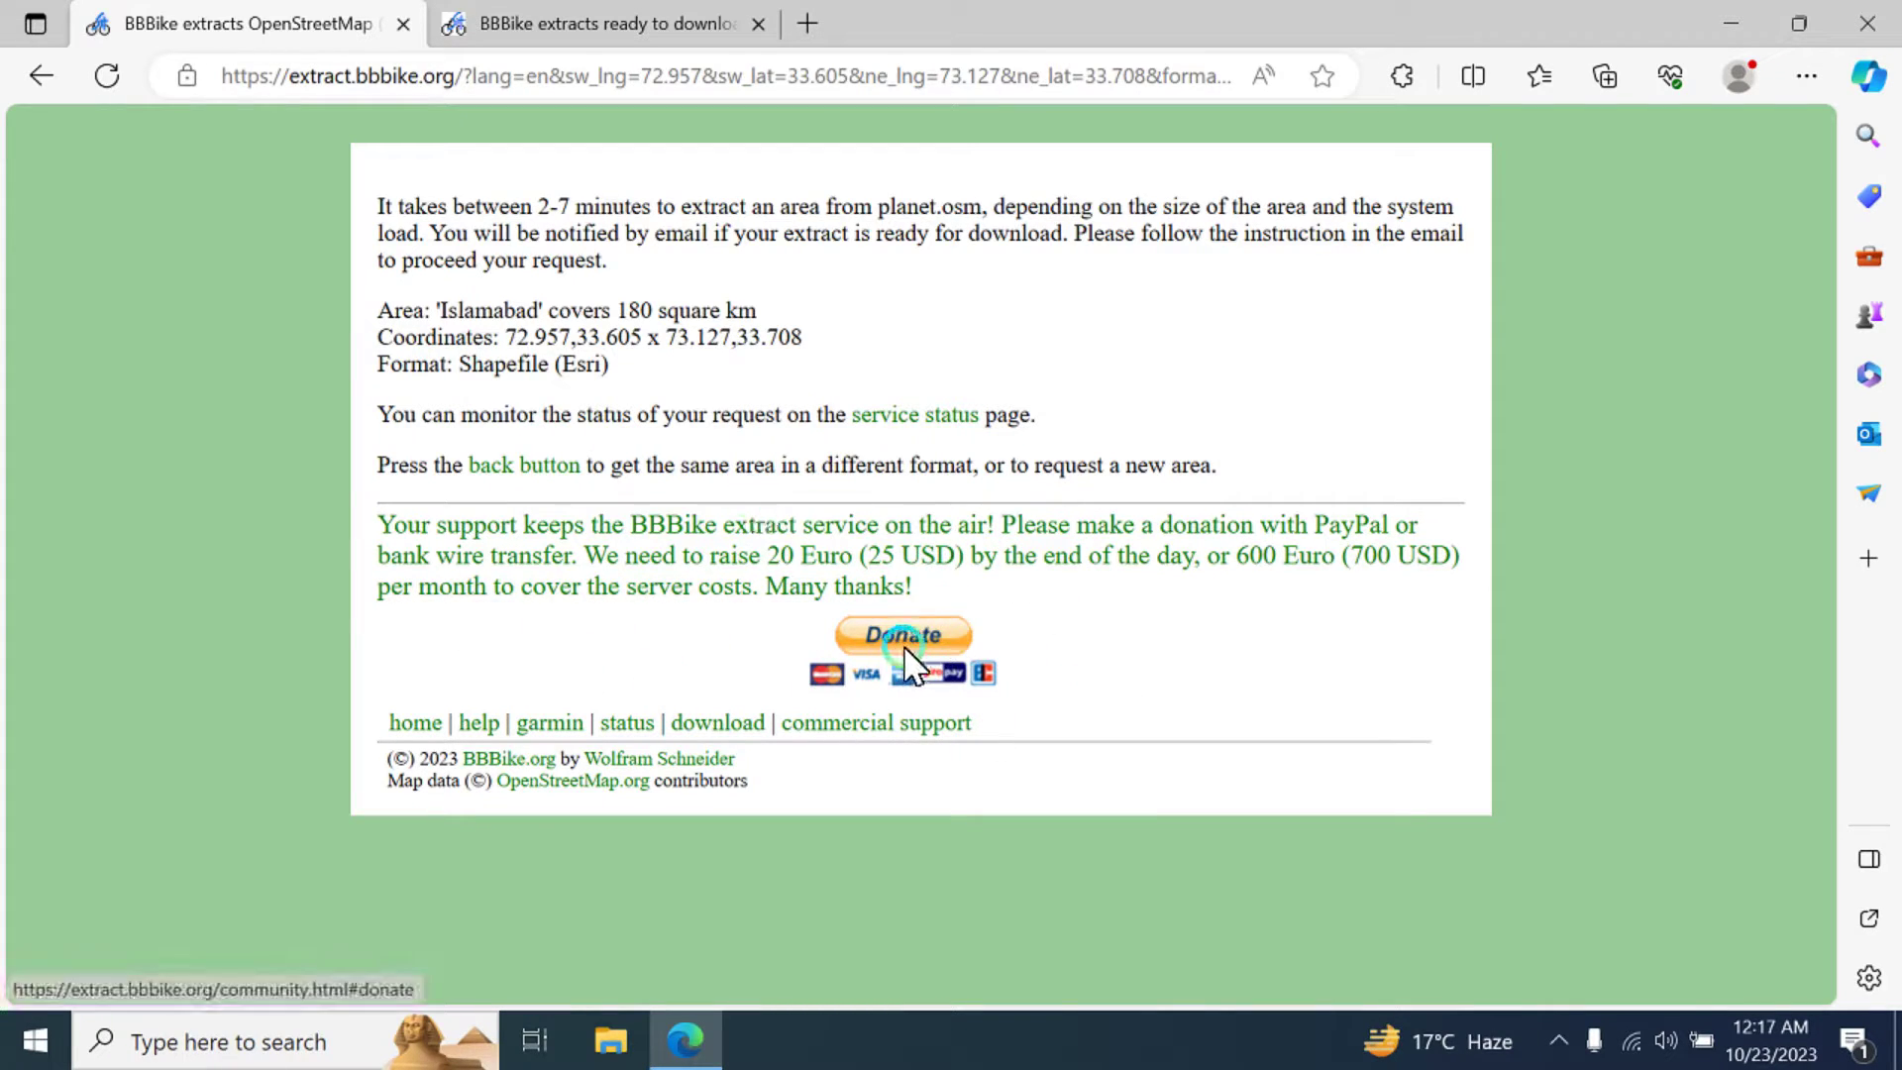
click(931, 637)
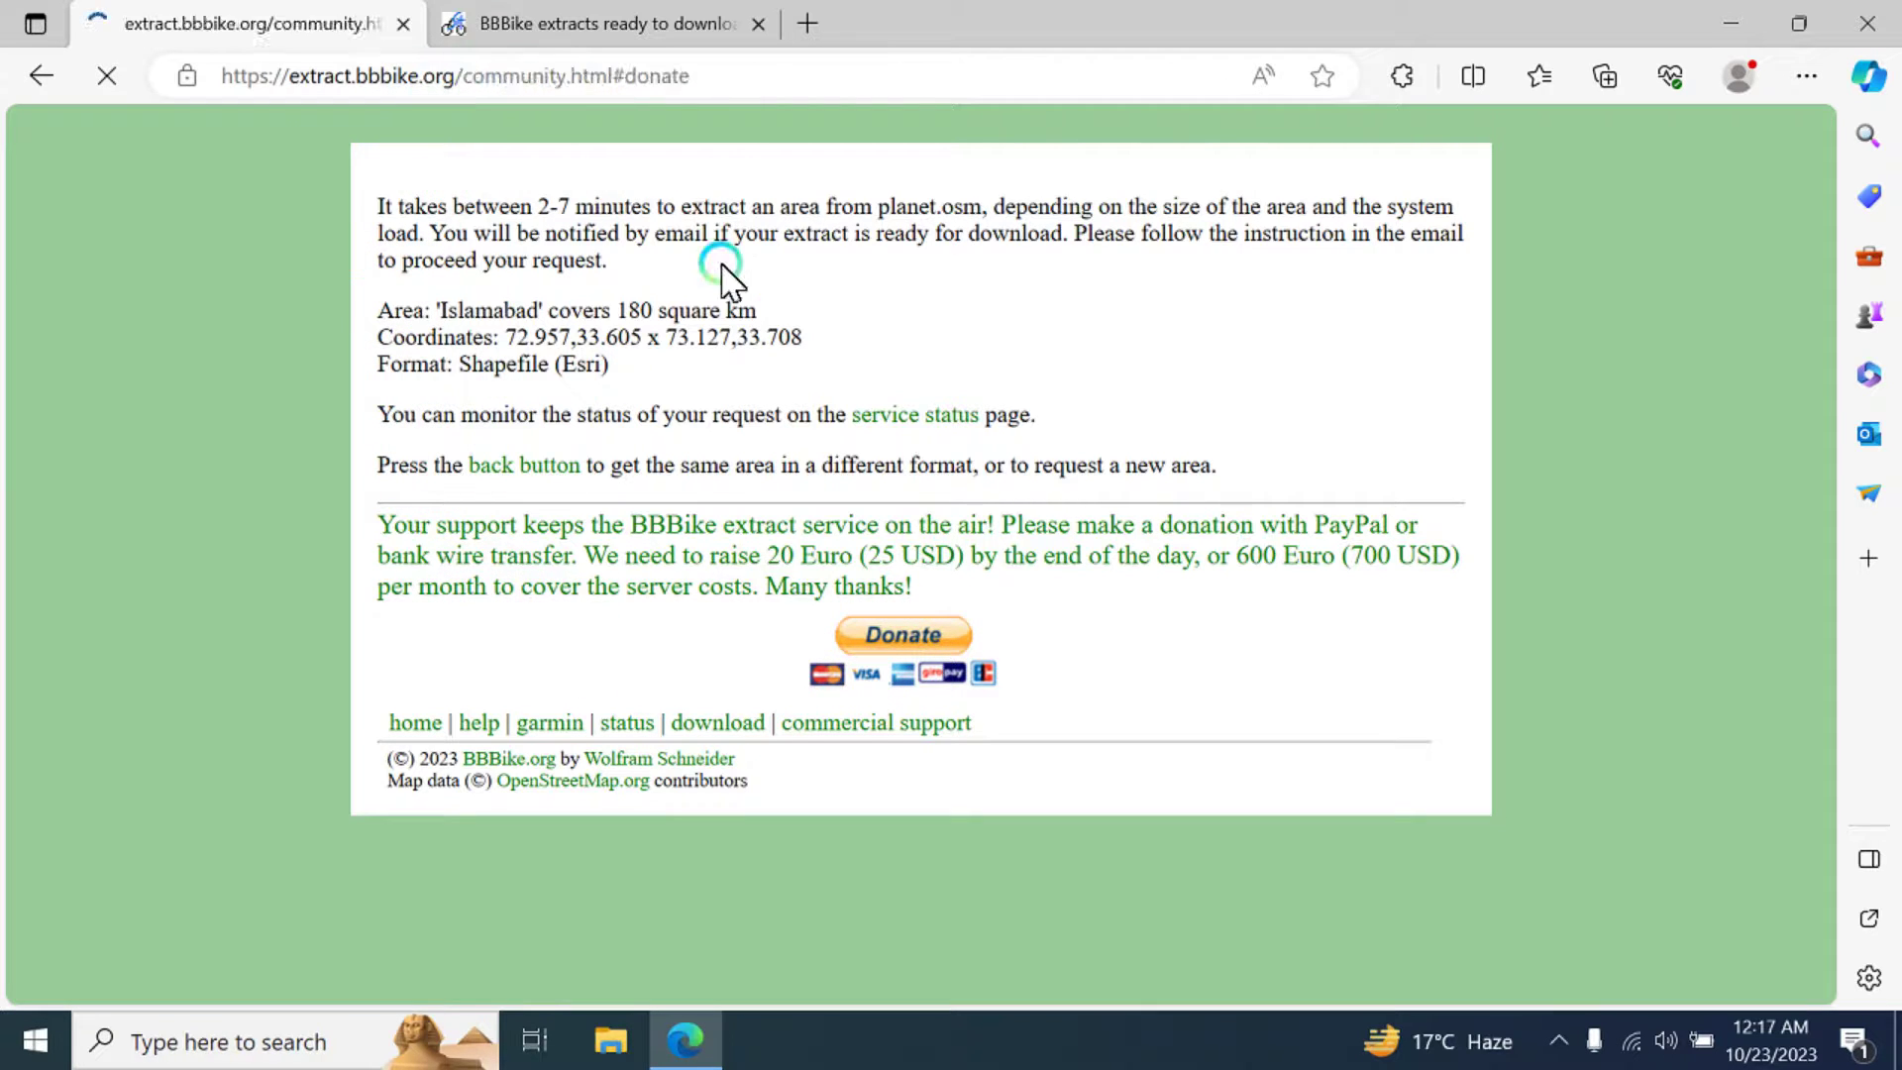
scroll(837, 479, down, 5)
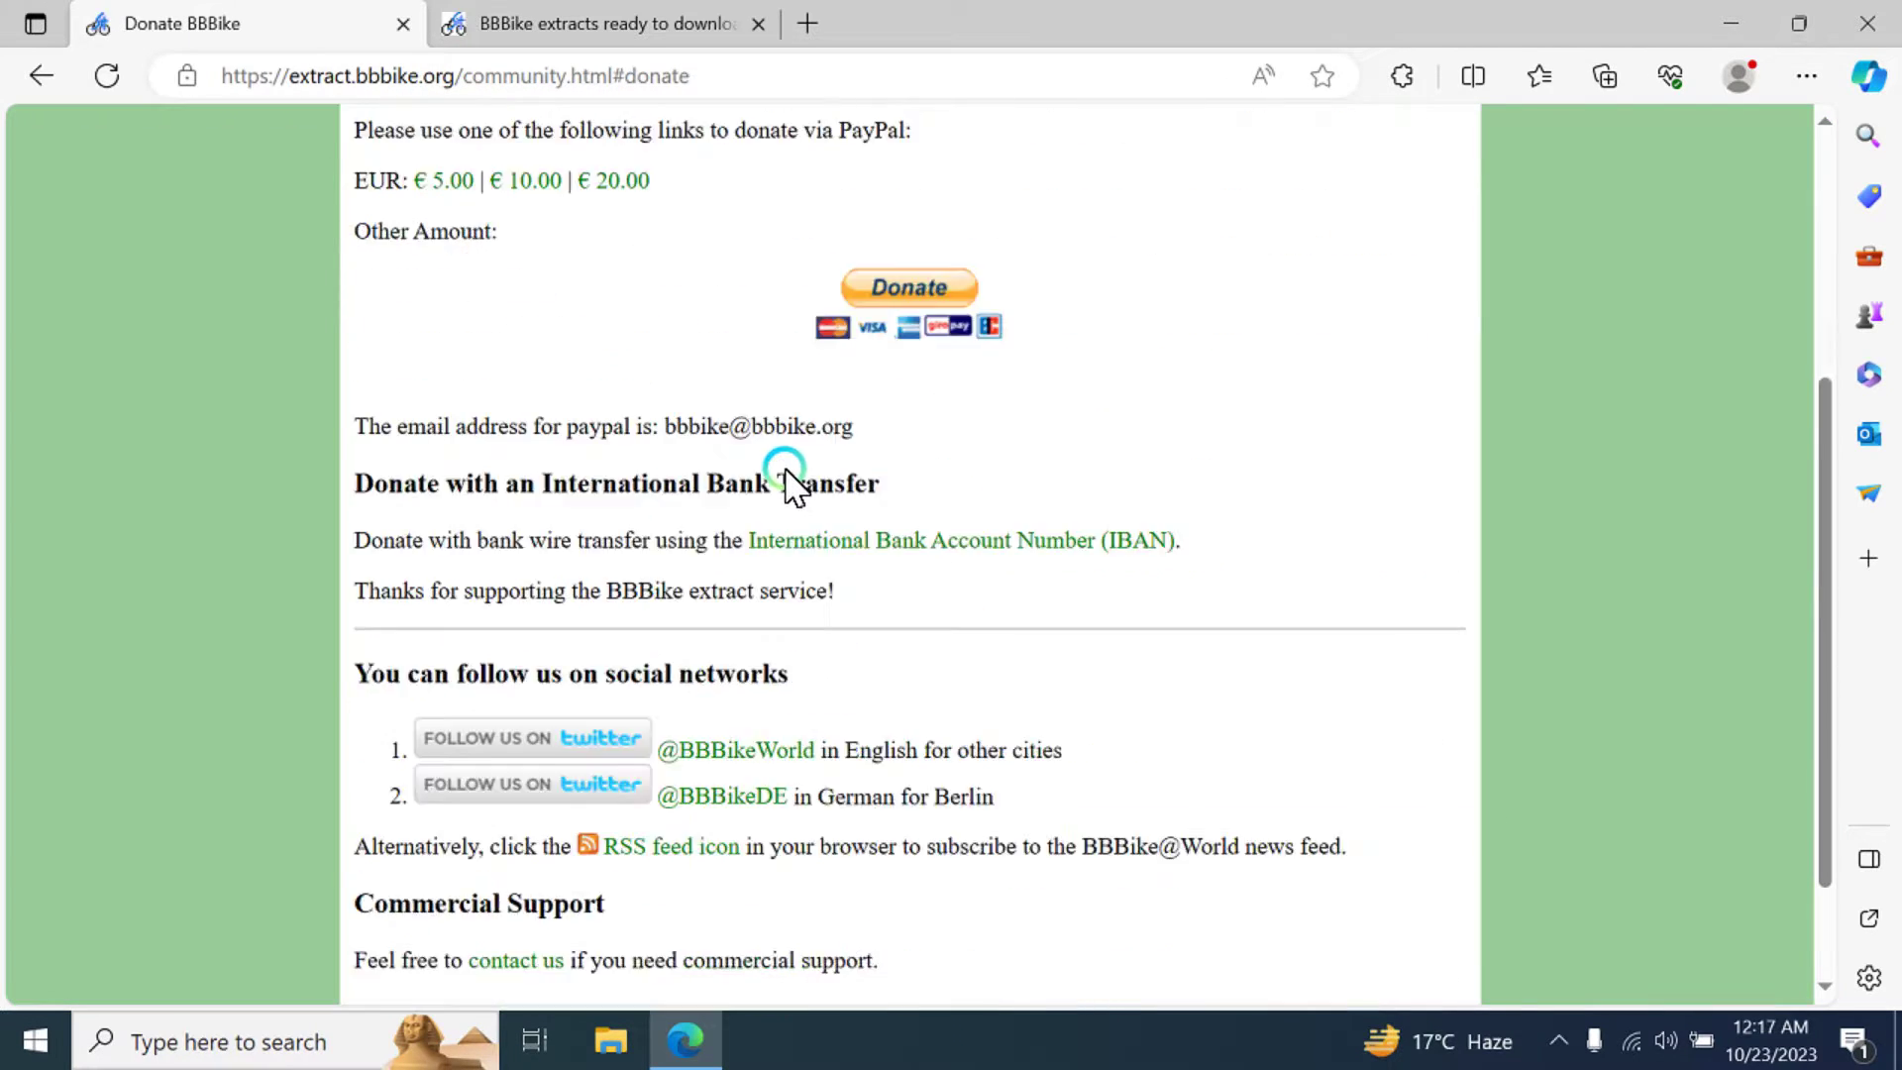
scroll(895, 548, down, 1)
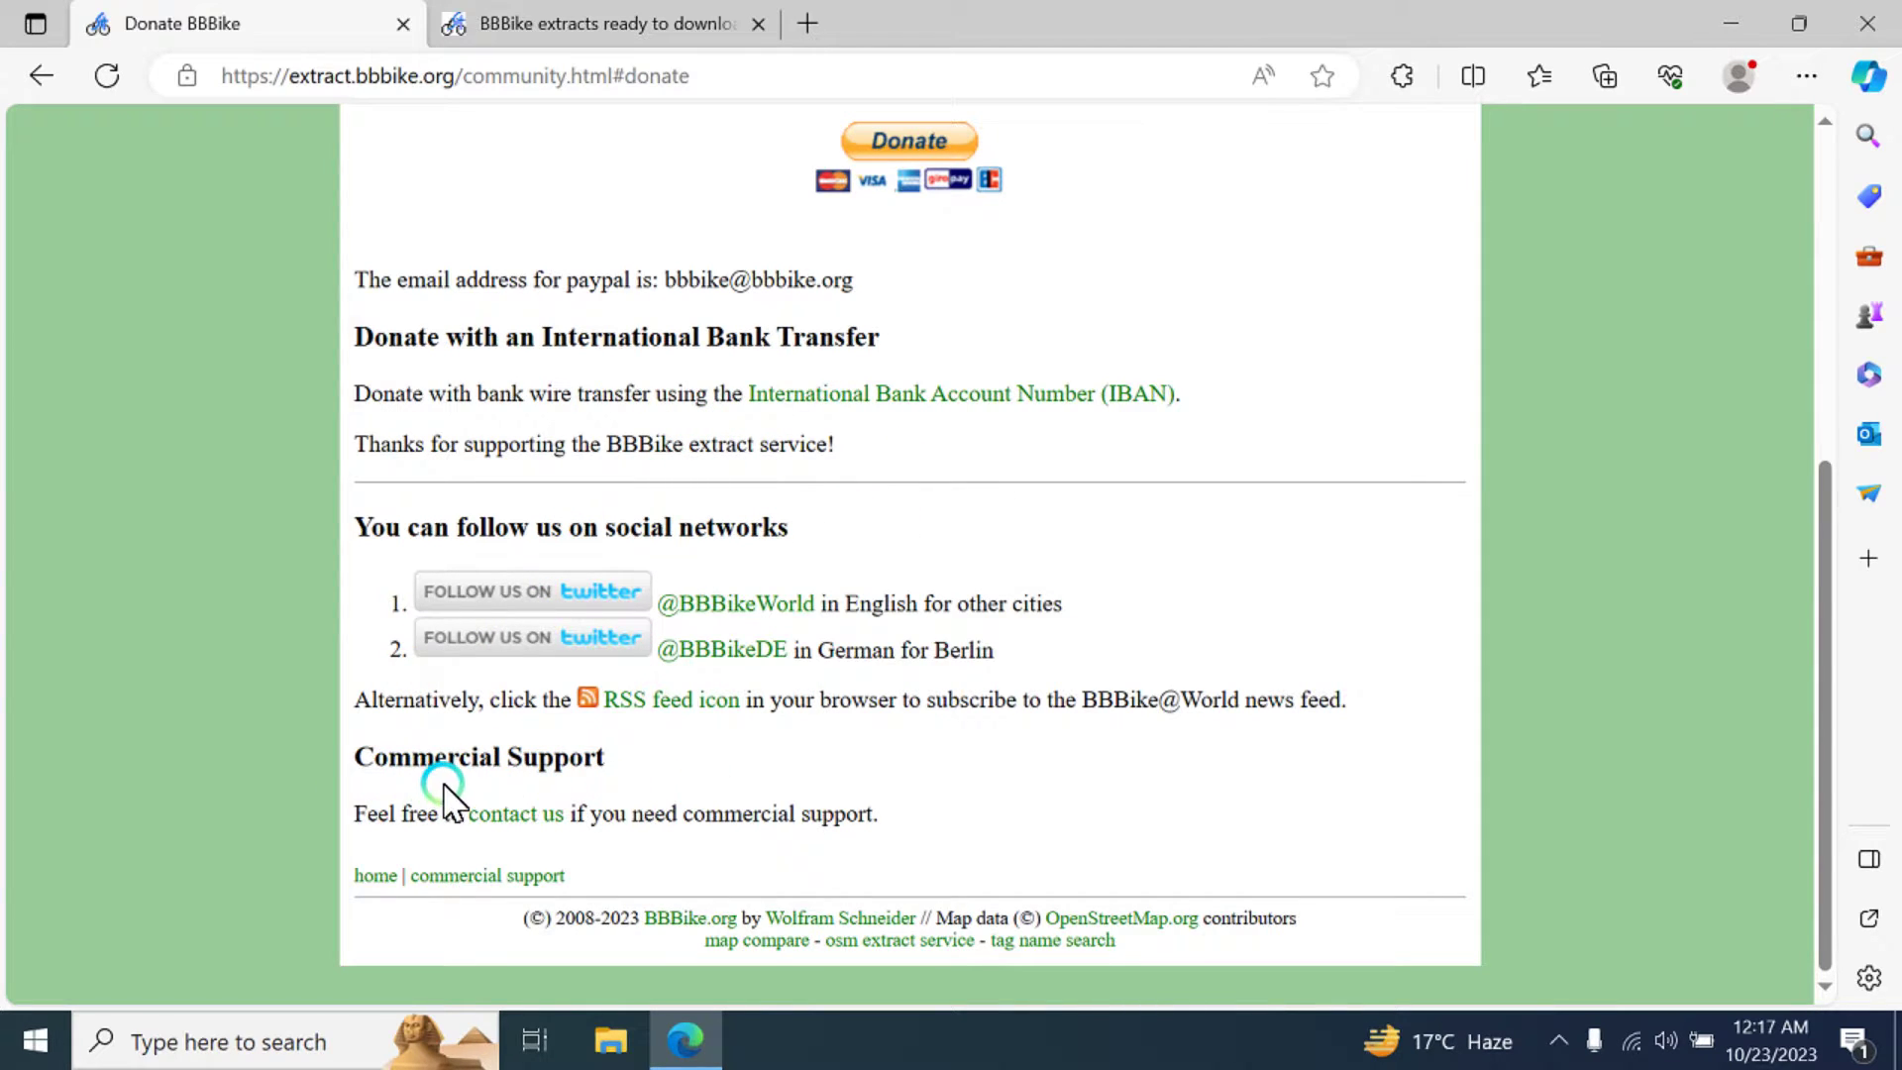
scroll(844, 713, up, 6)
- Open the Gmail inbox in a new tab and close the extract status page
click(679, 22)
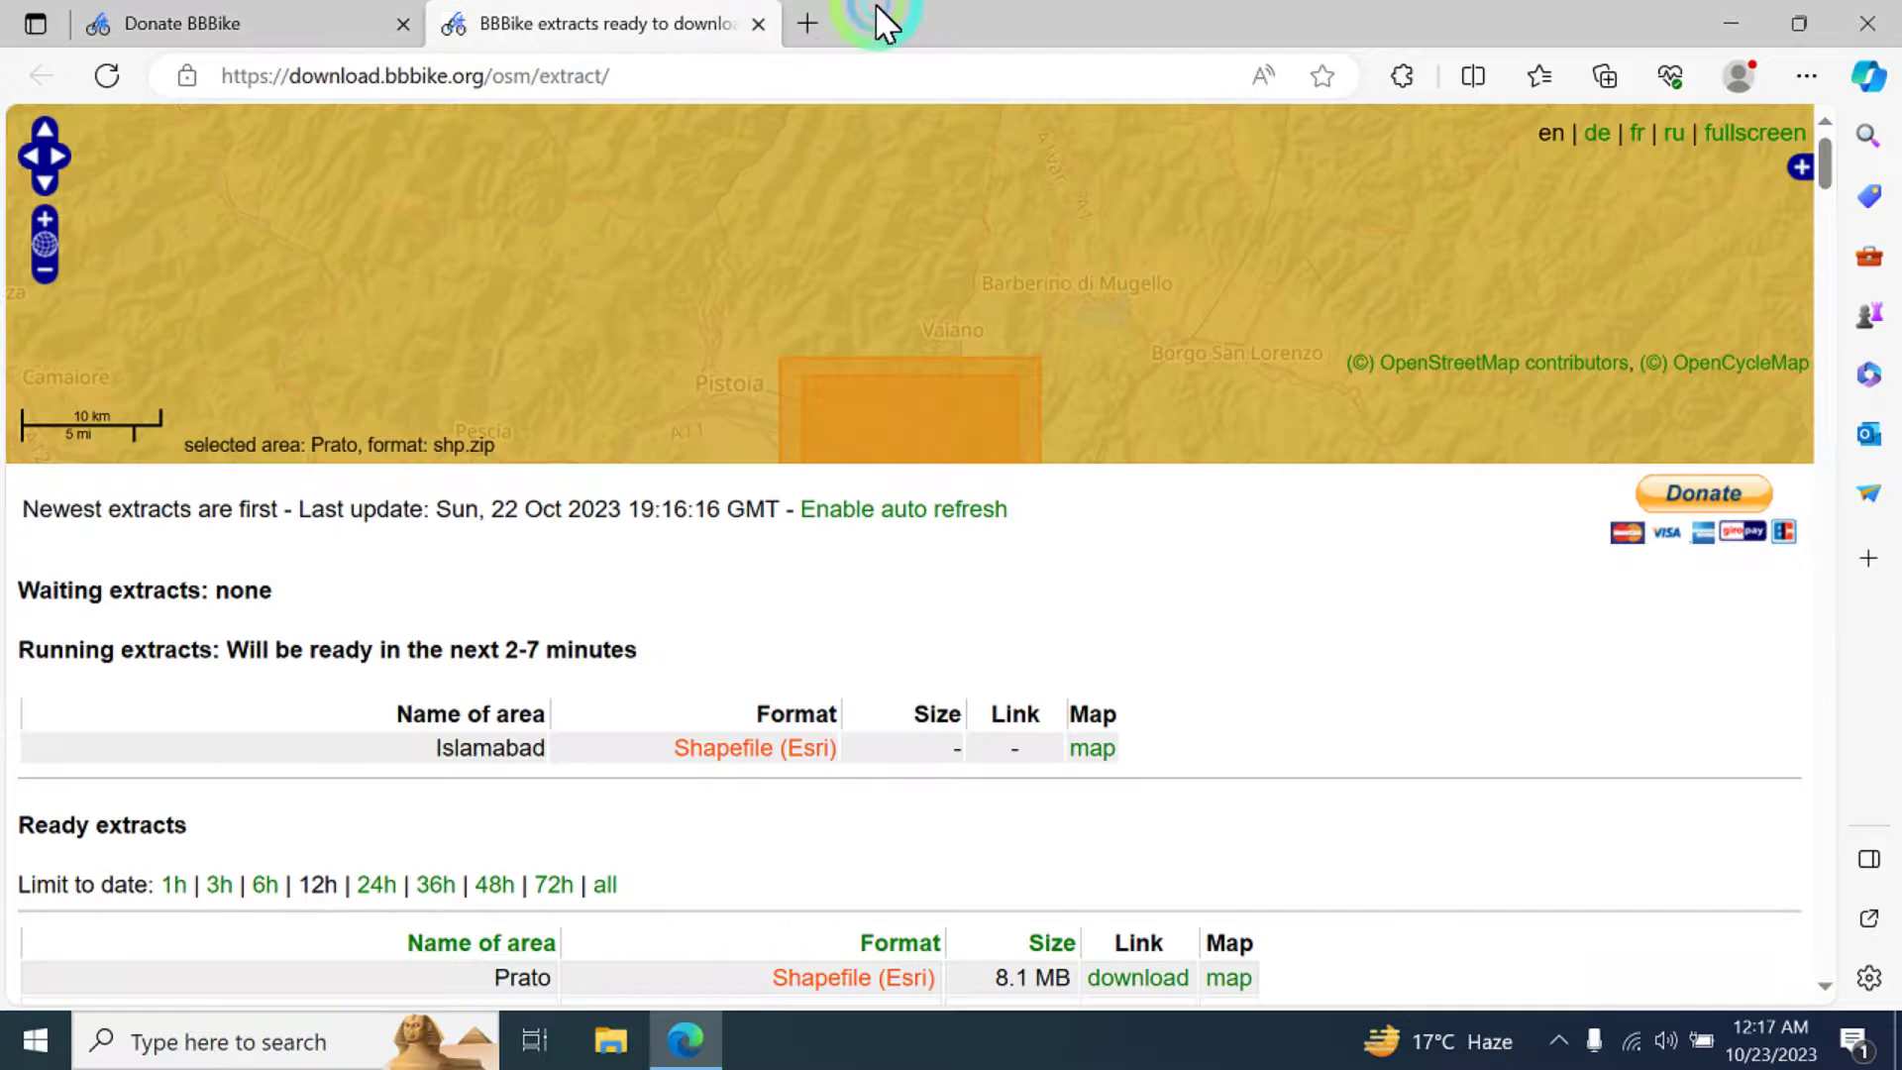
click(820, 20)
click(522, 318)
click(616, 17)
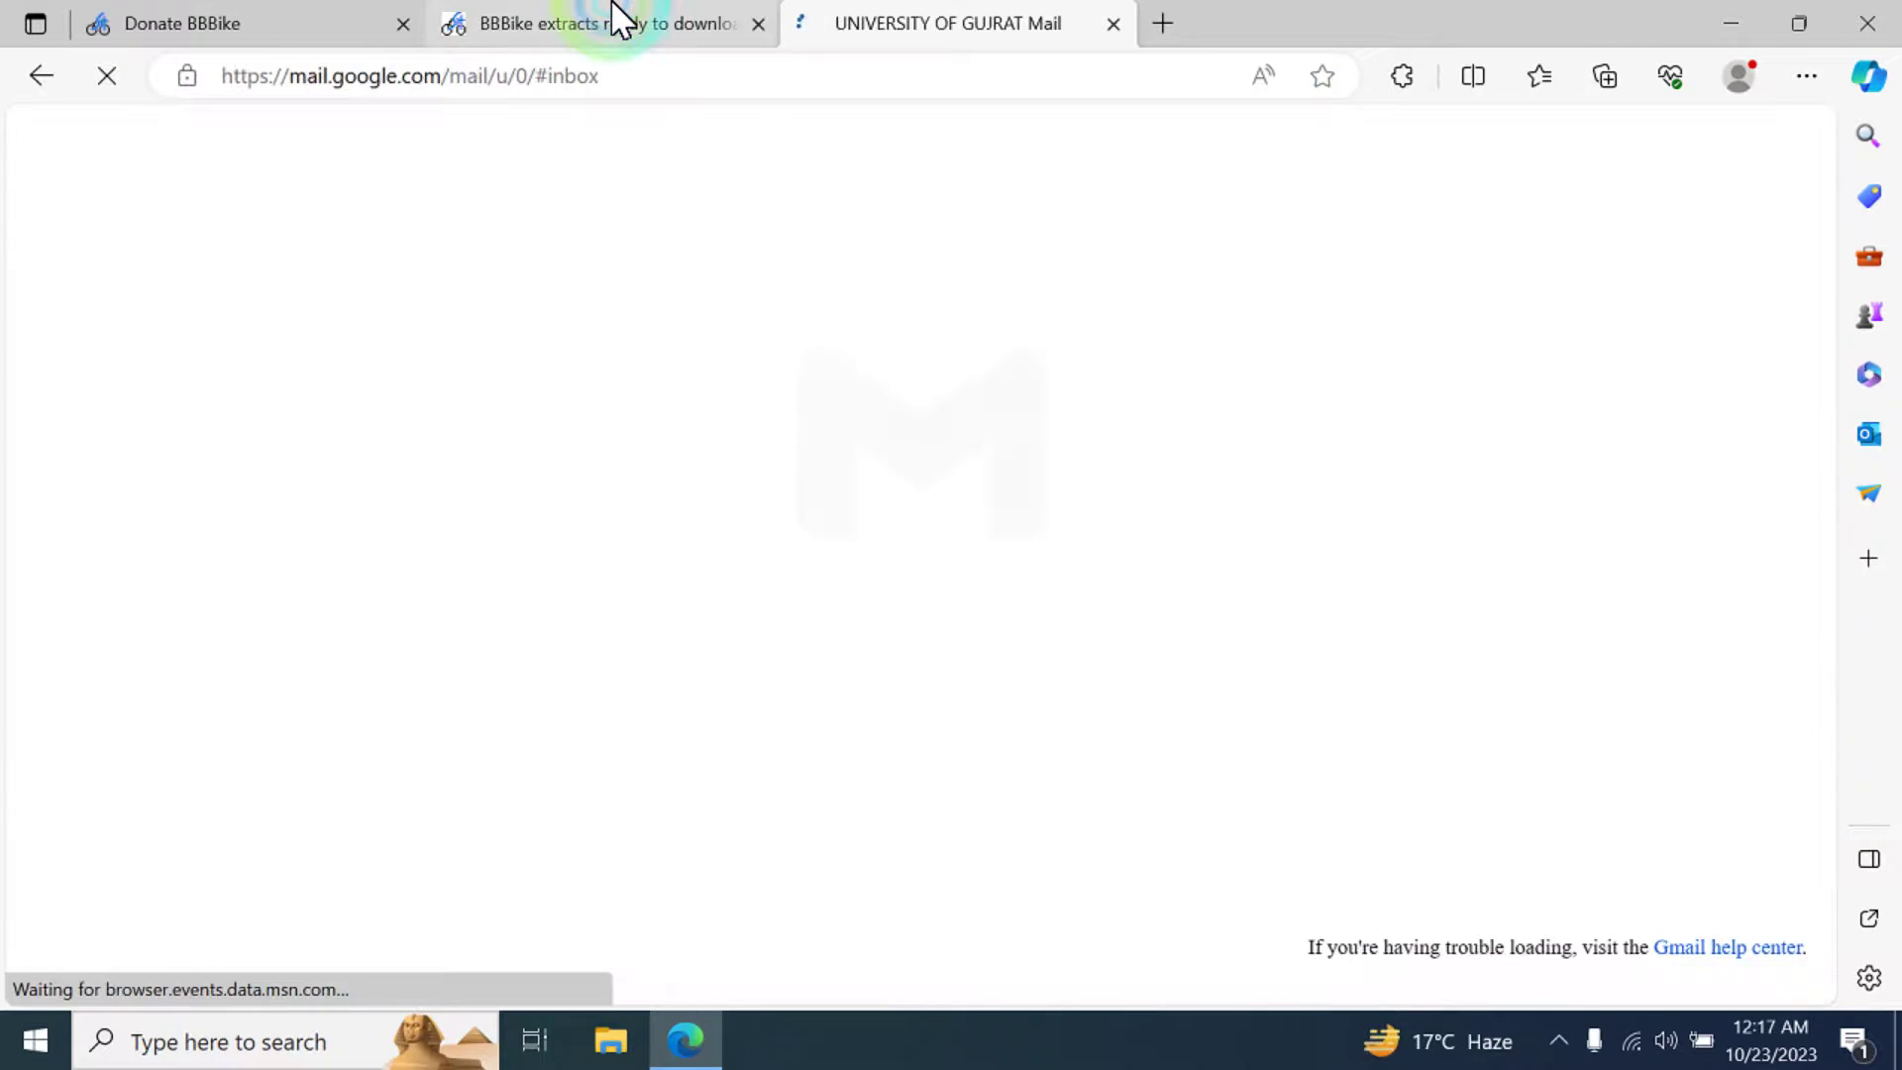
click(759, 23)
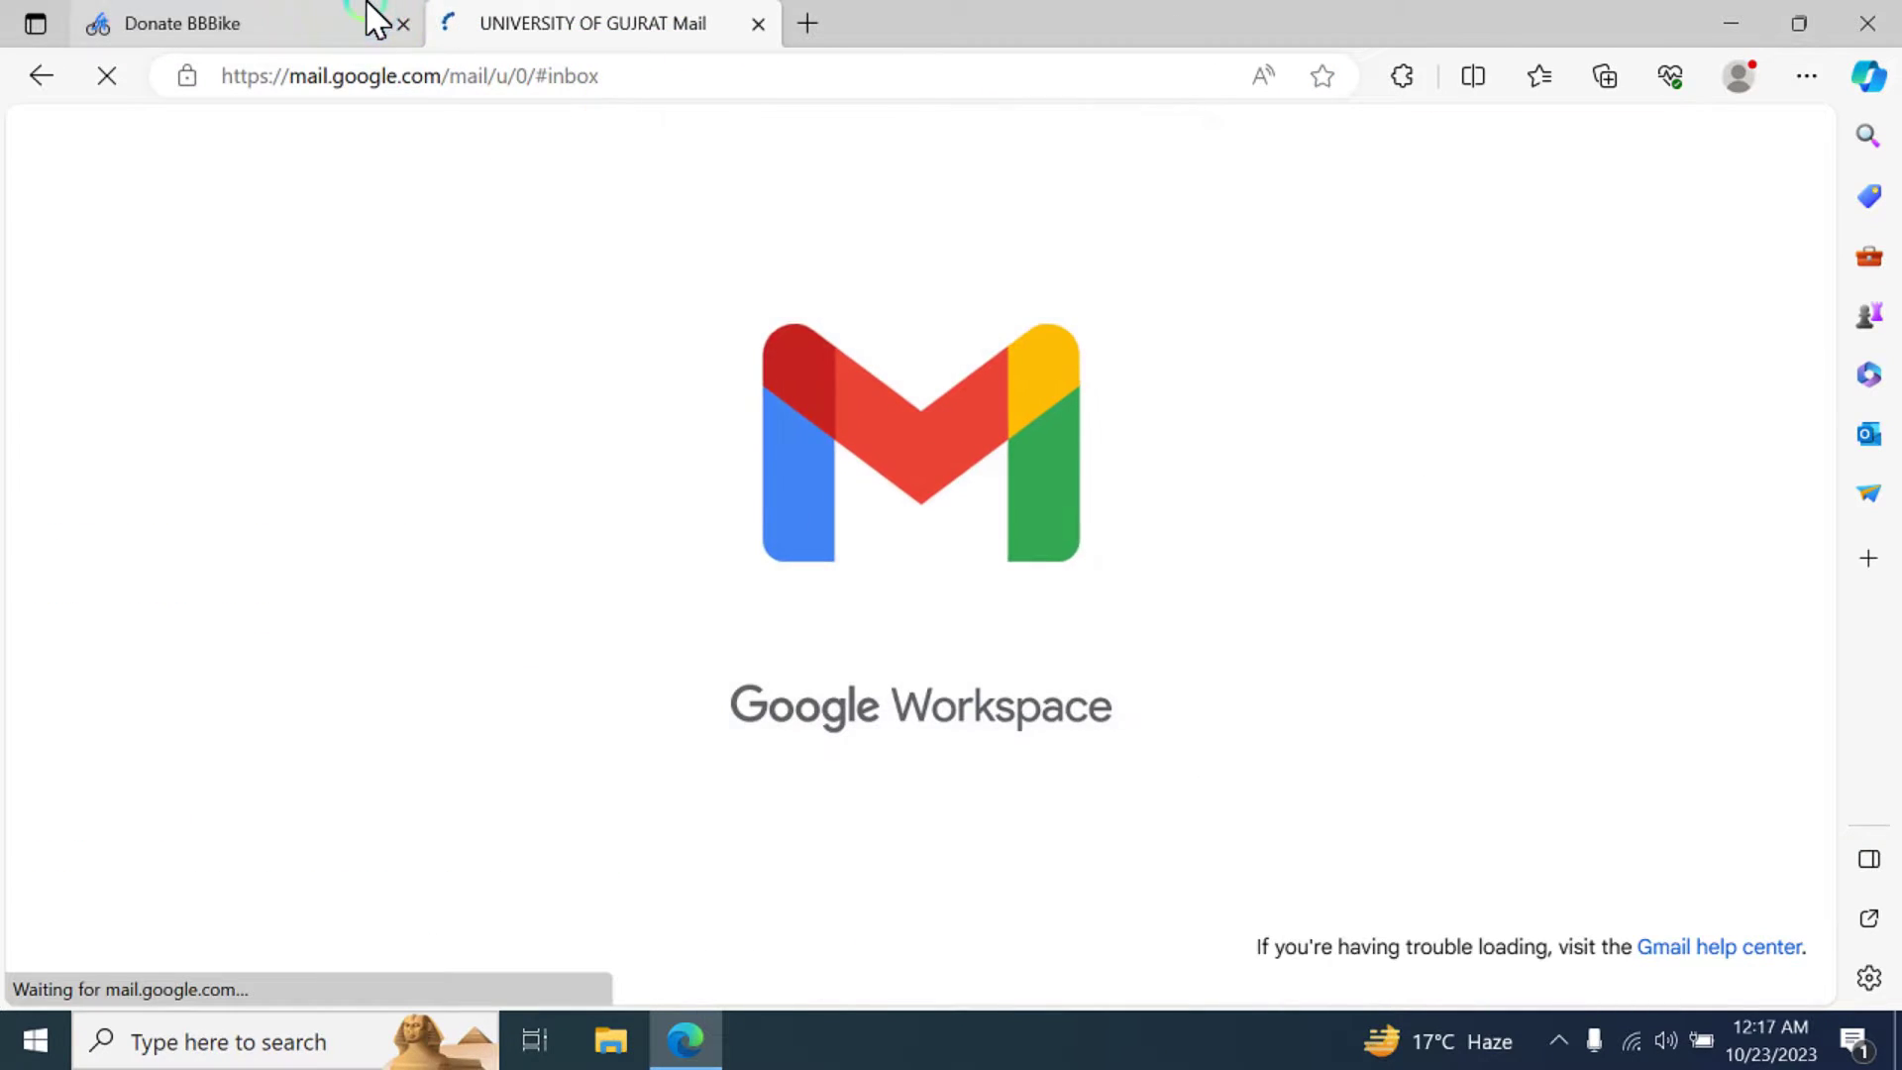
- Refresh the Gmail inbox and look for the BBBike notification email
click(375, 18)
click(522, 19)
click(615, 234)
click(557, 234)
click(372, 18)
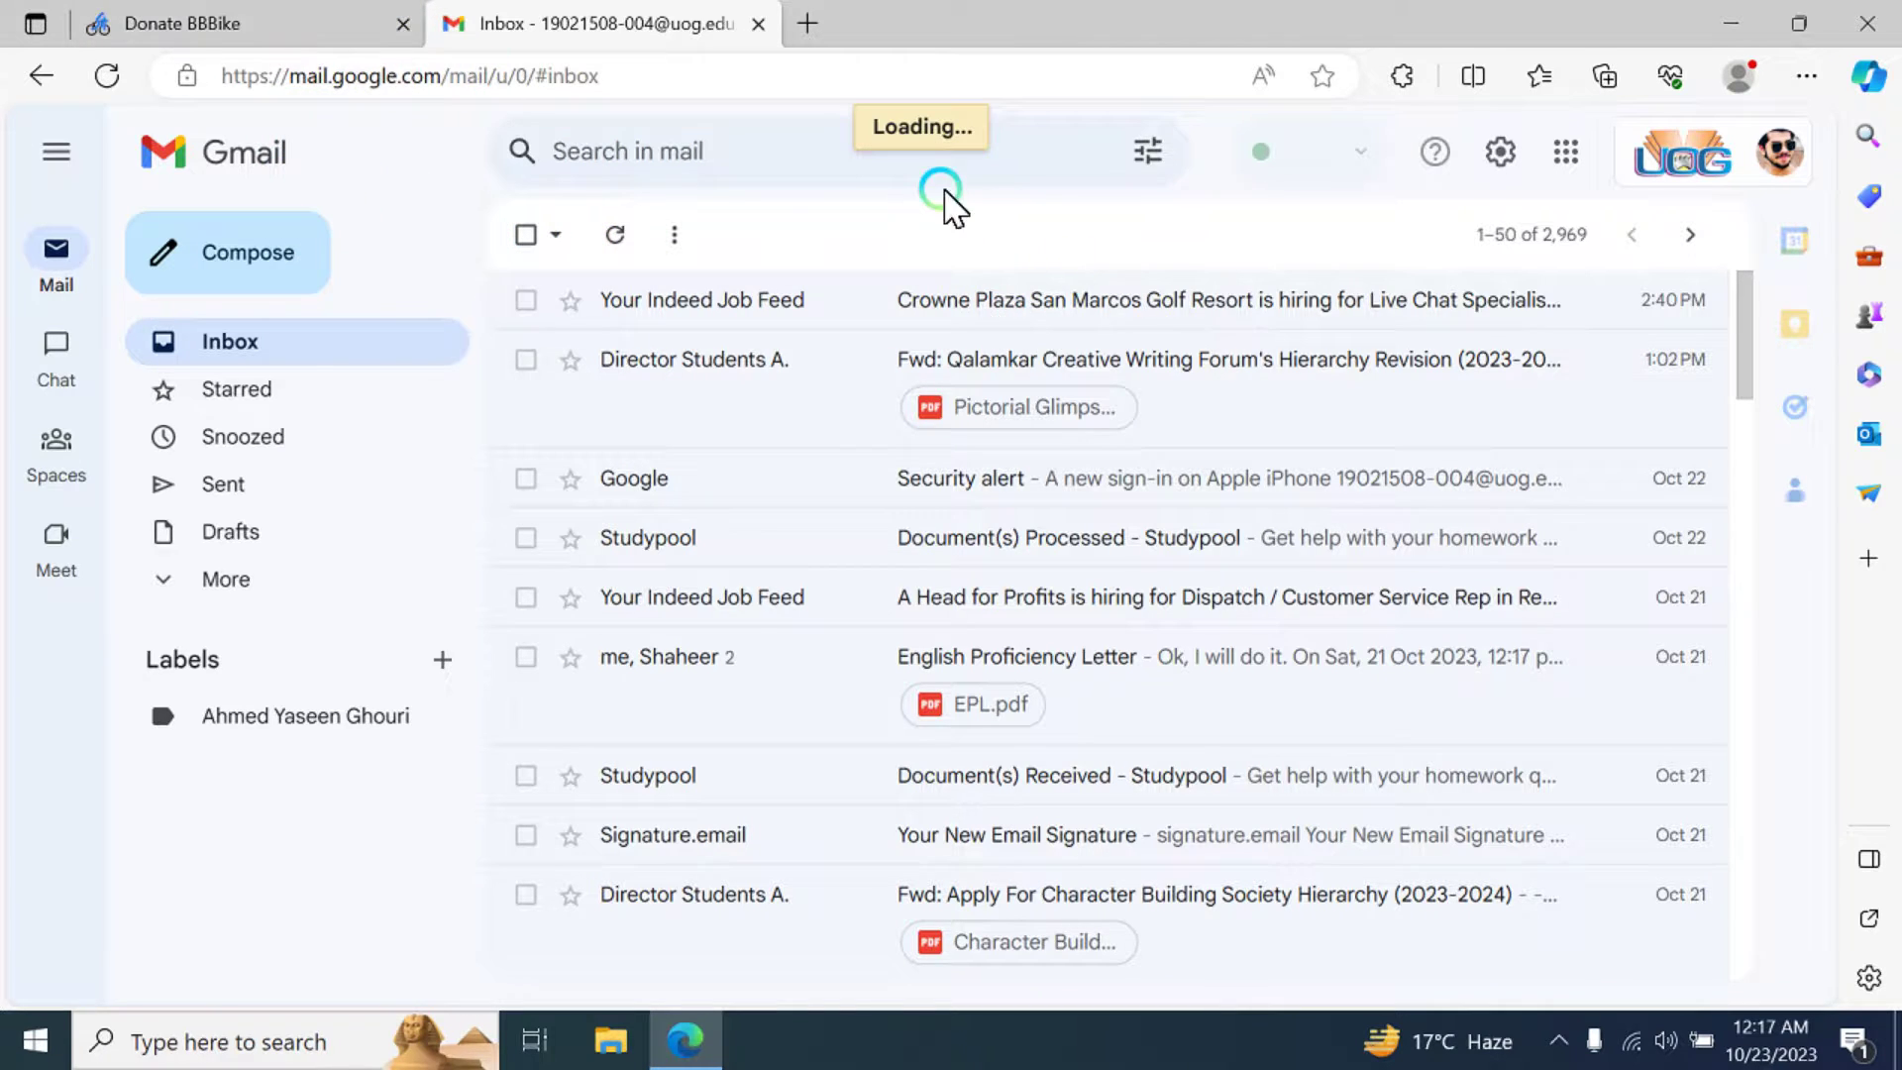
click(394, 17)
click(711, 414)
click(689, 1039)
click(888, 872)
click(640, 1044)
click(682, 1044)
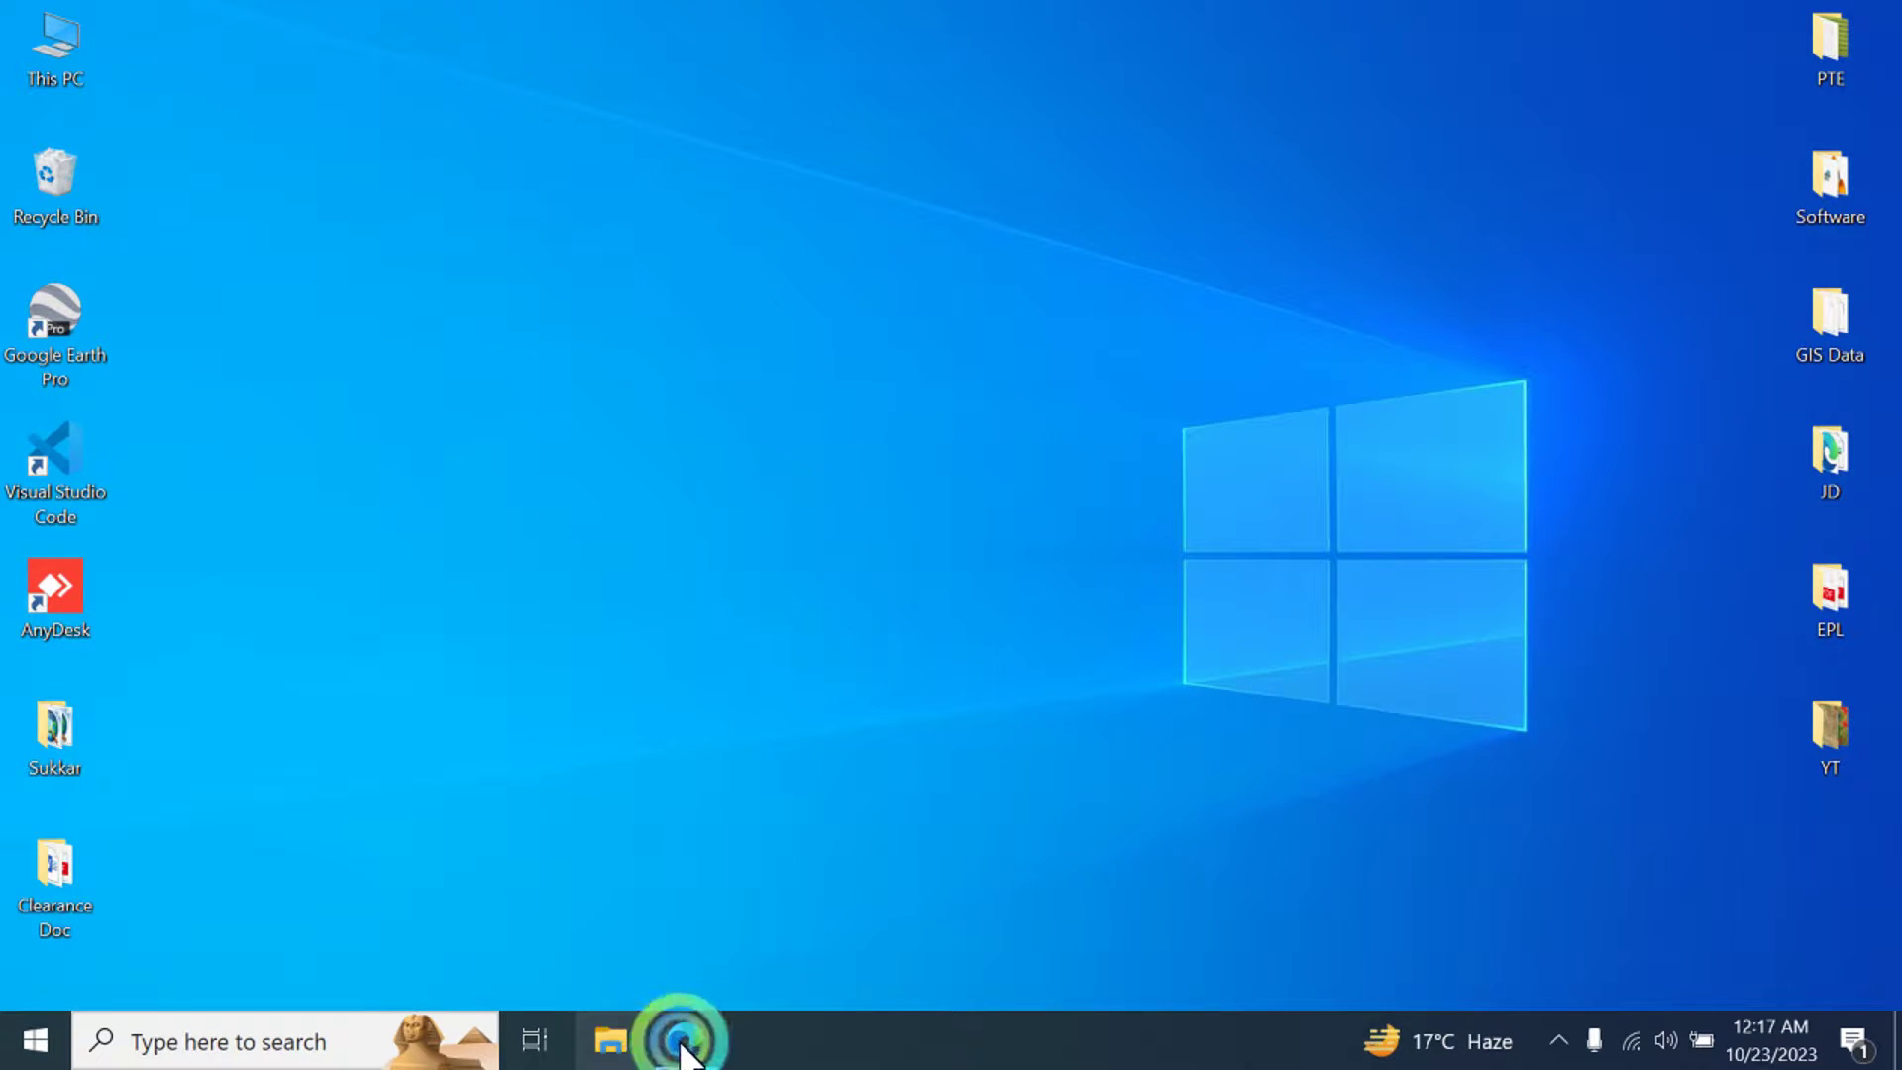
click(622, 1048)
click(621, 1048)
click(1155, 490)
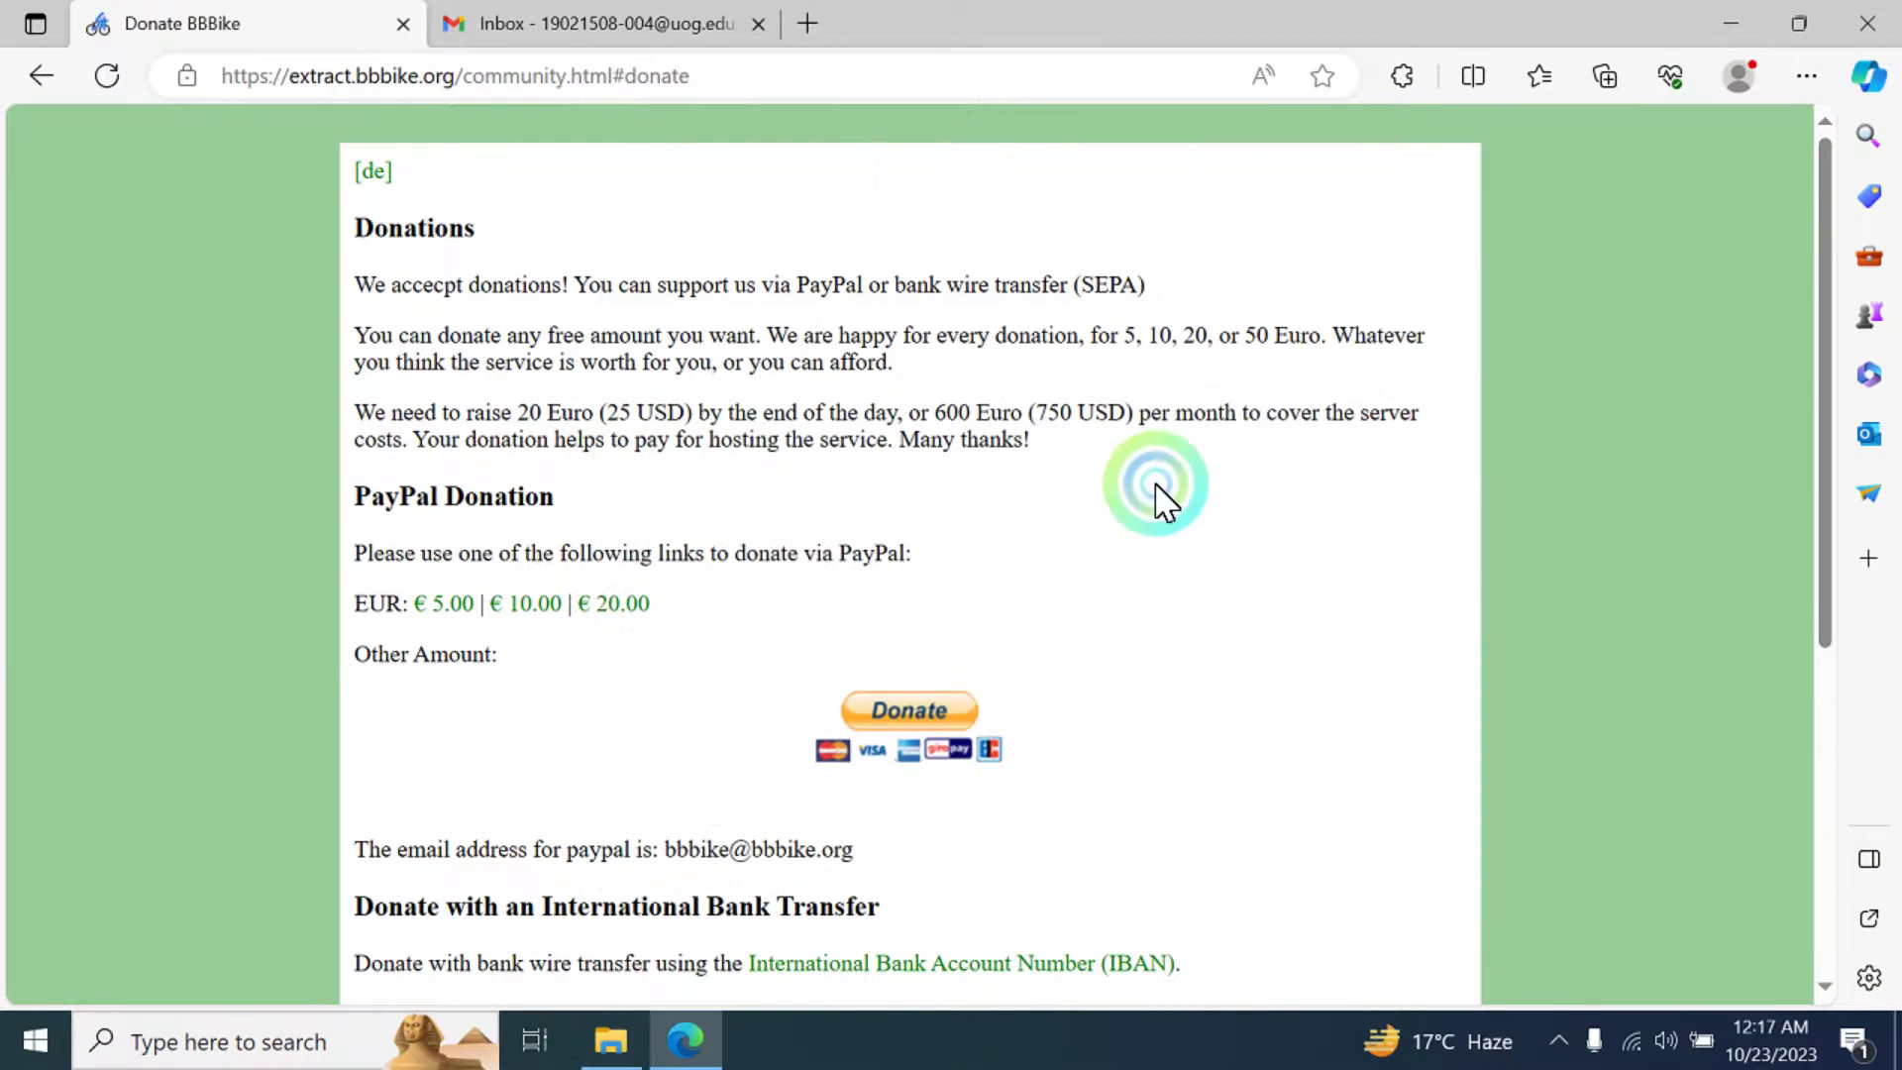
click(654, 1066)
click(766, 1042)
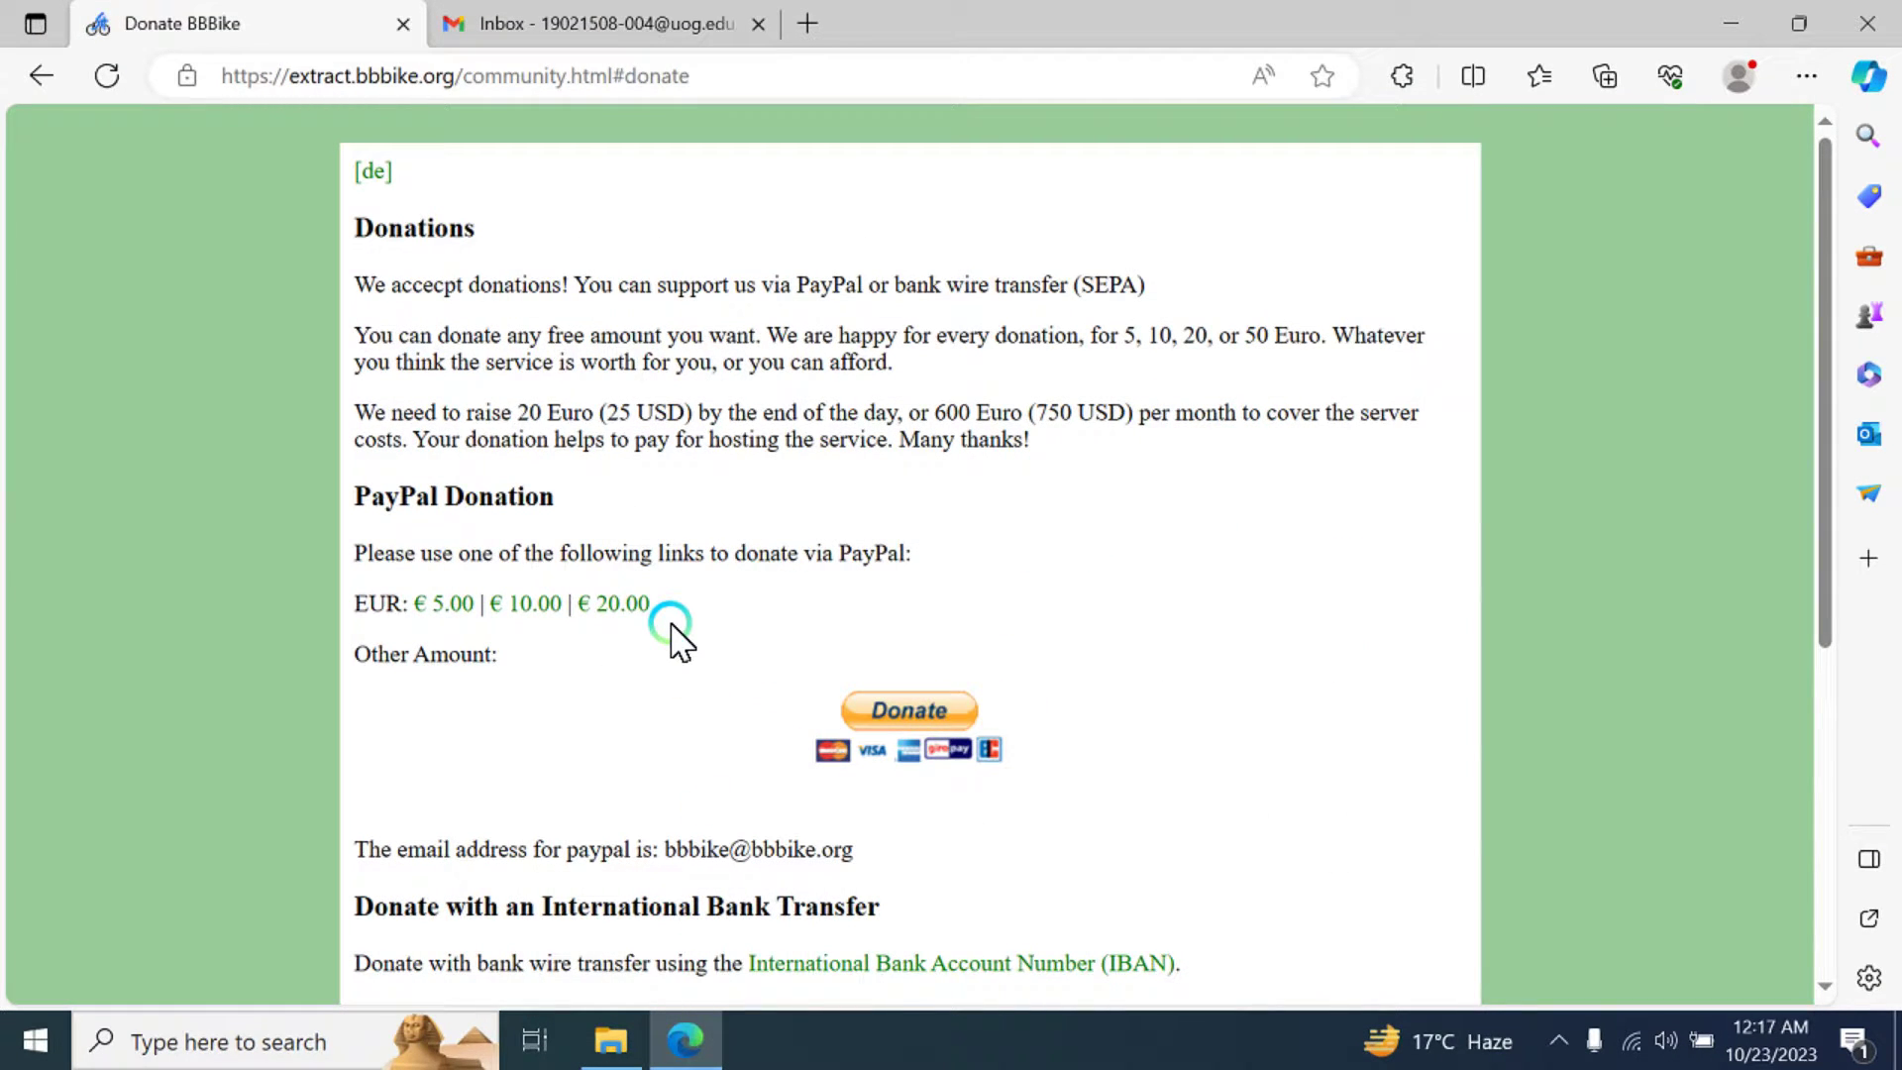
- Reload the Gmail page to check again for the extract notification
click(631, 44)
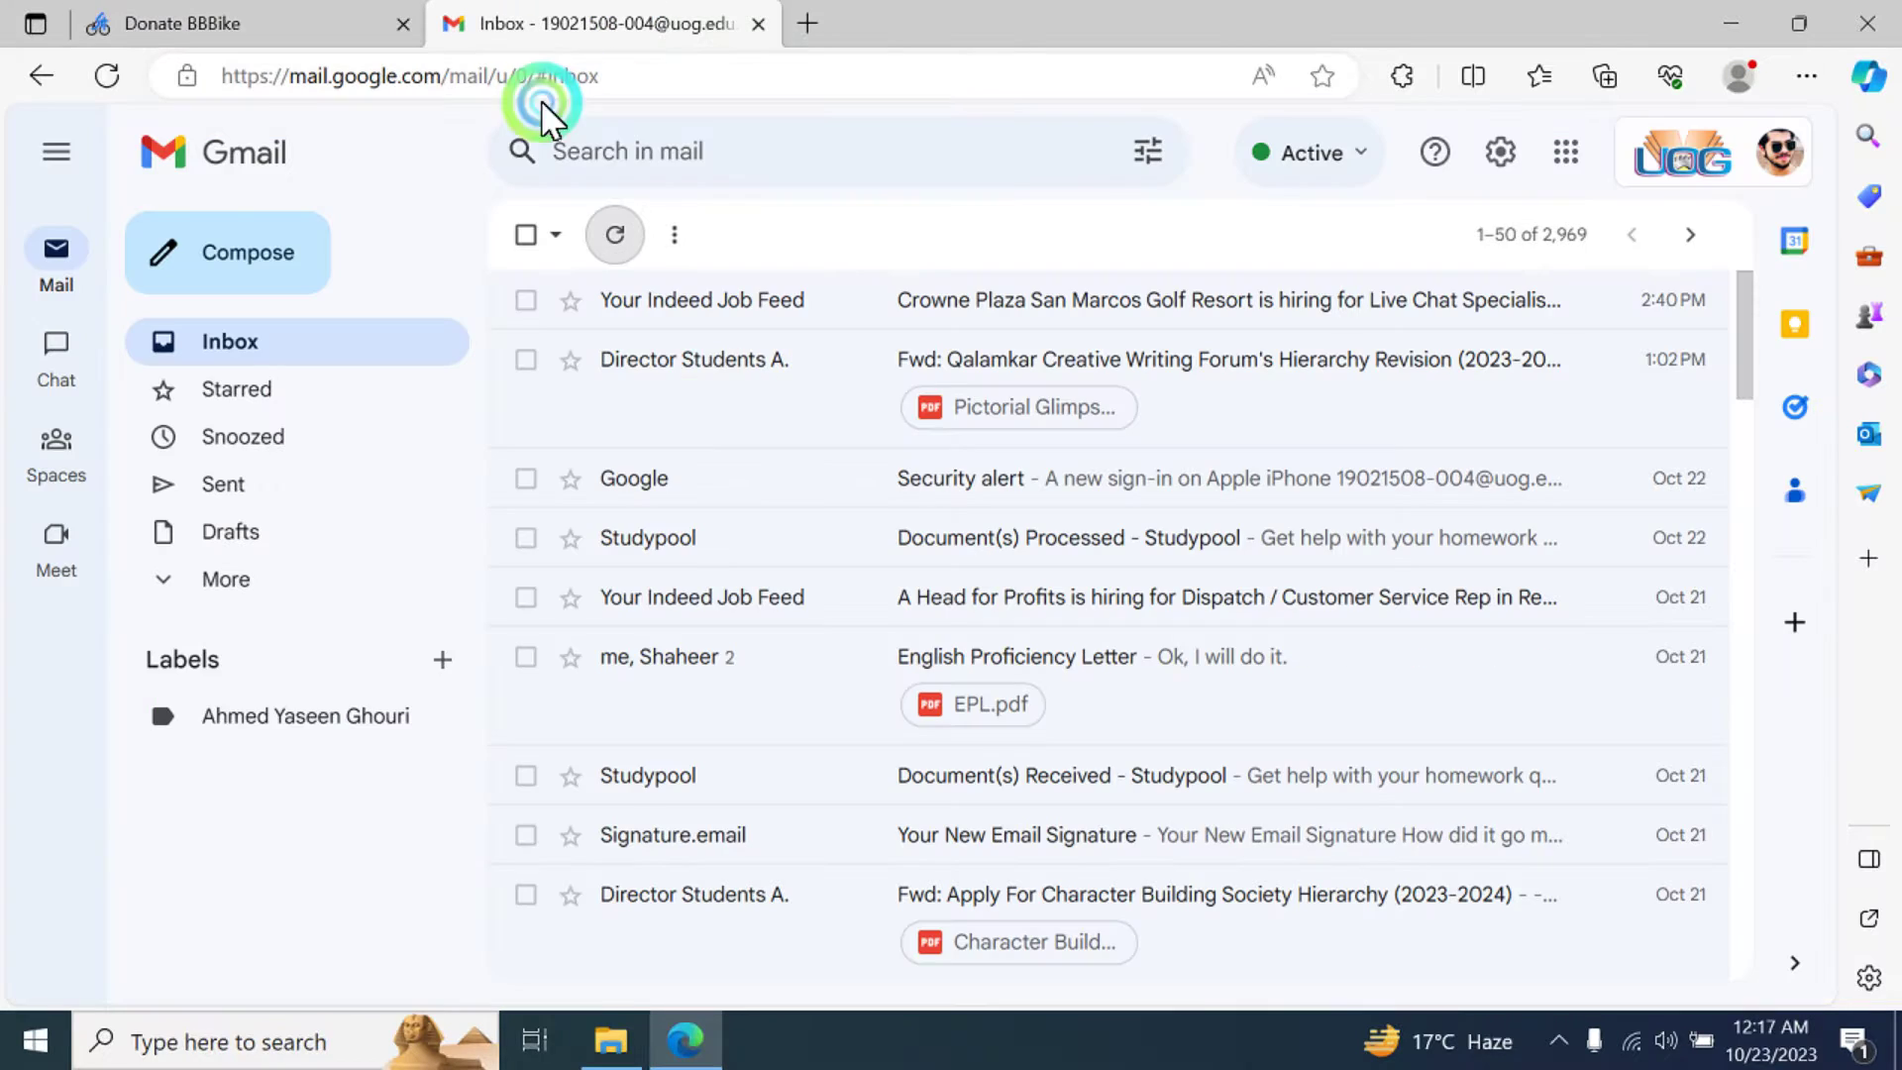
click(107, 75)
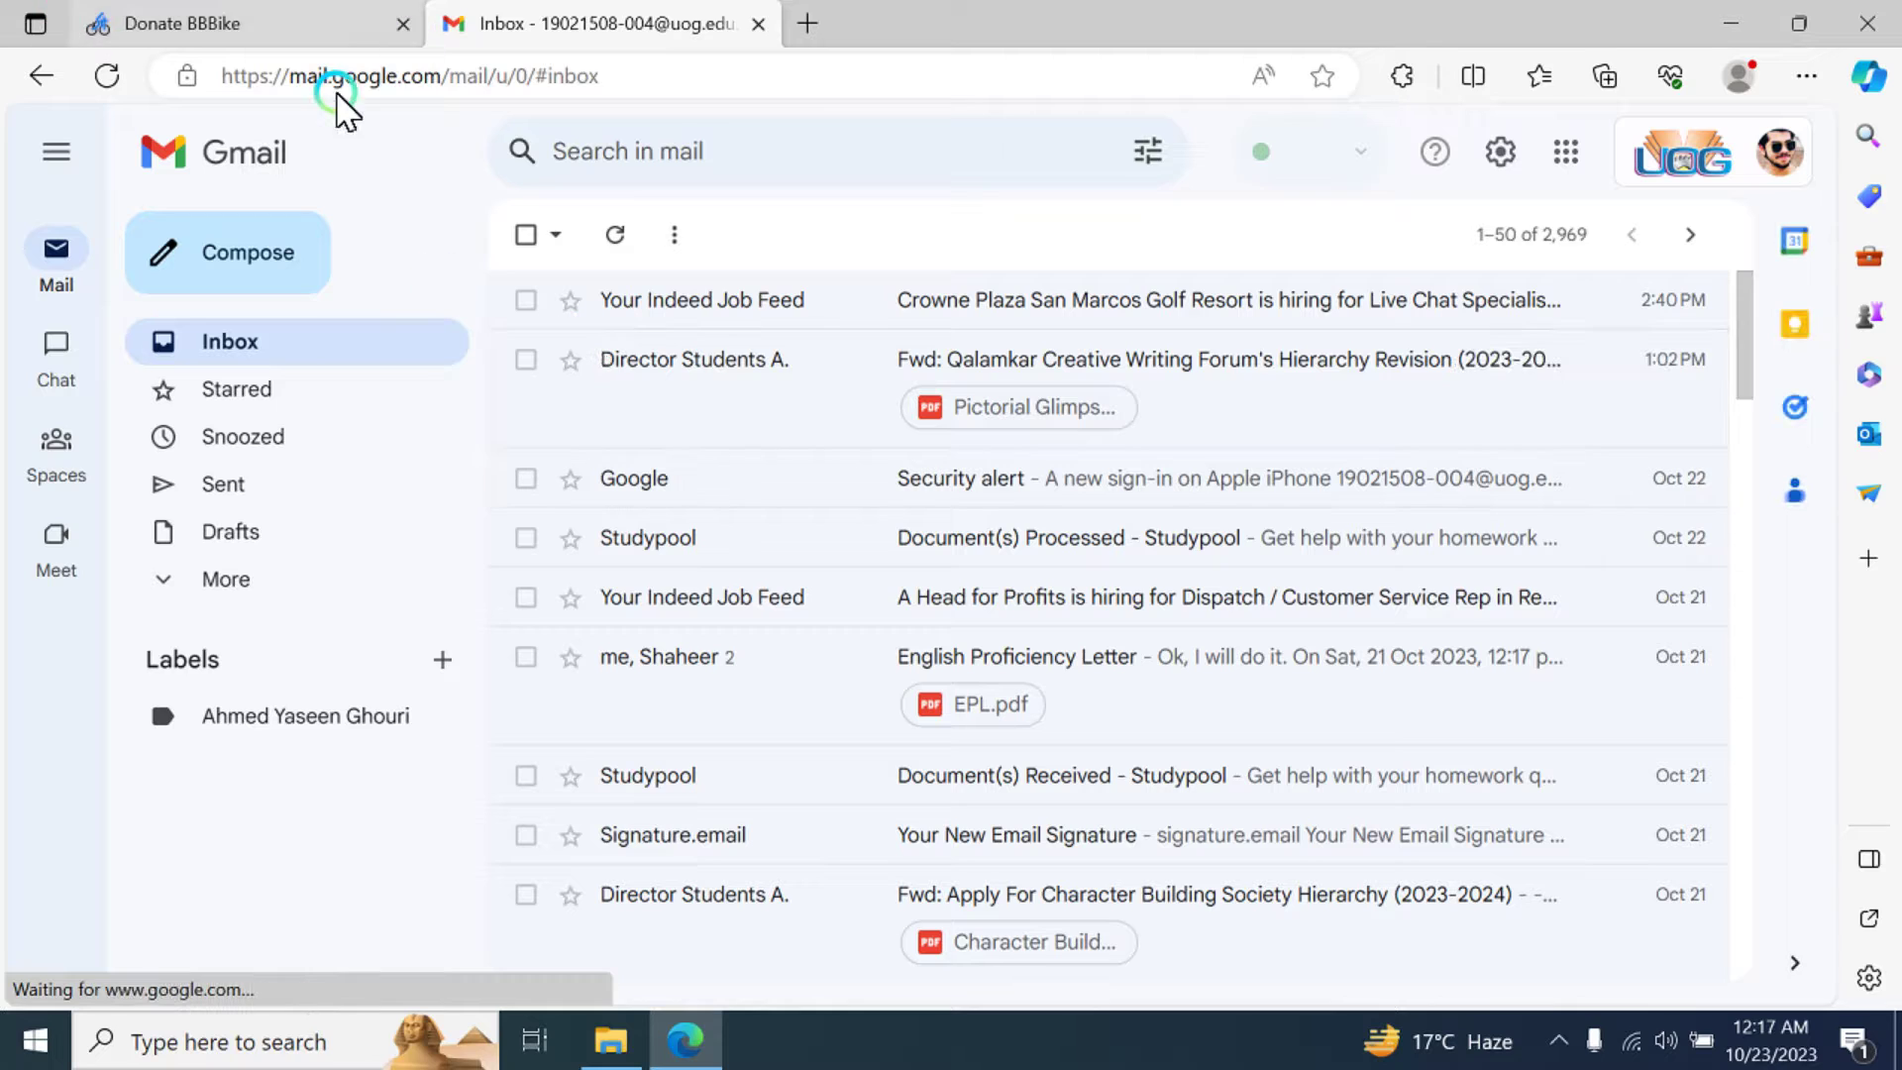
- Launch QGIS Desktop 3.32.2 and minimize the browser while it loads
click(156, 1058)
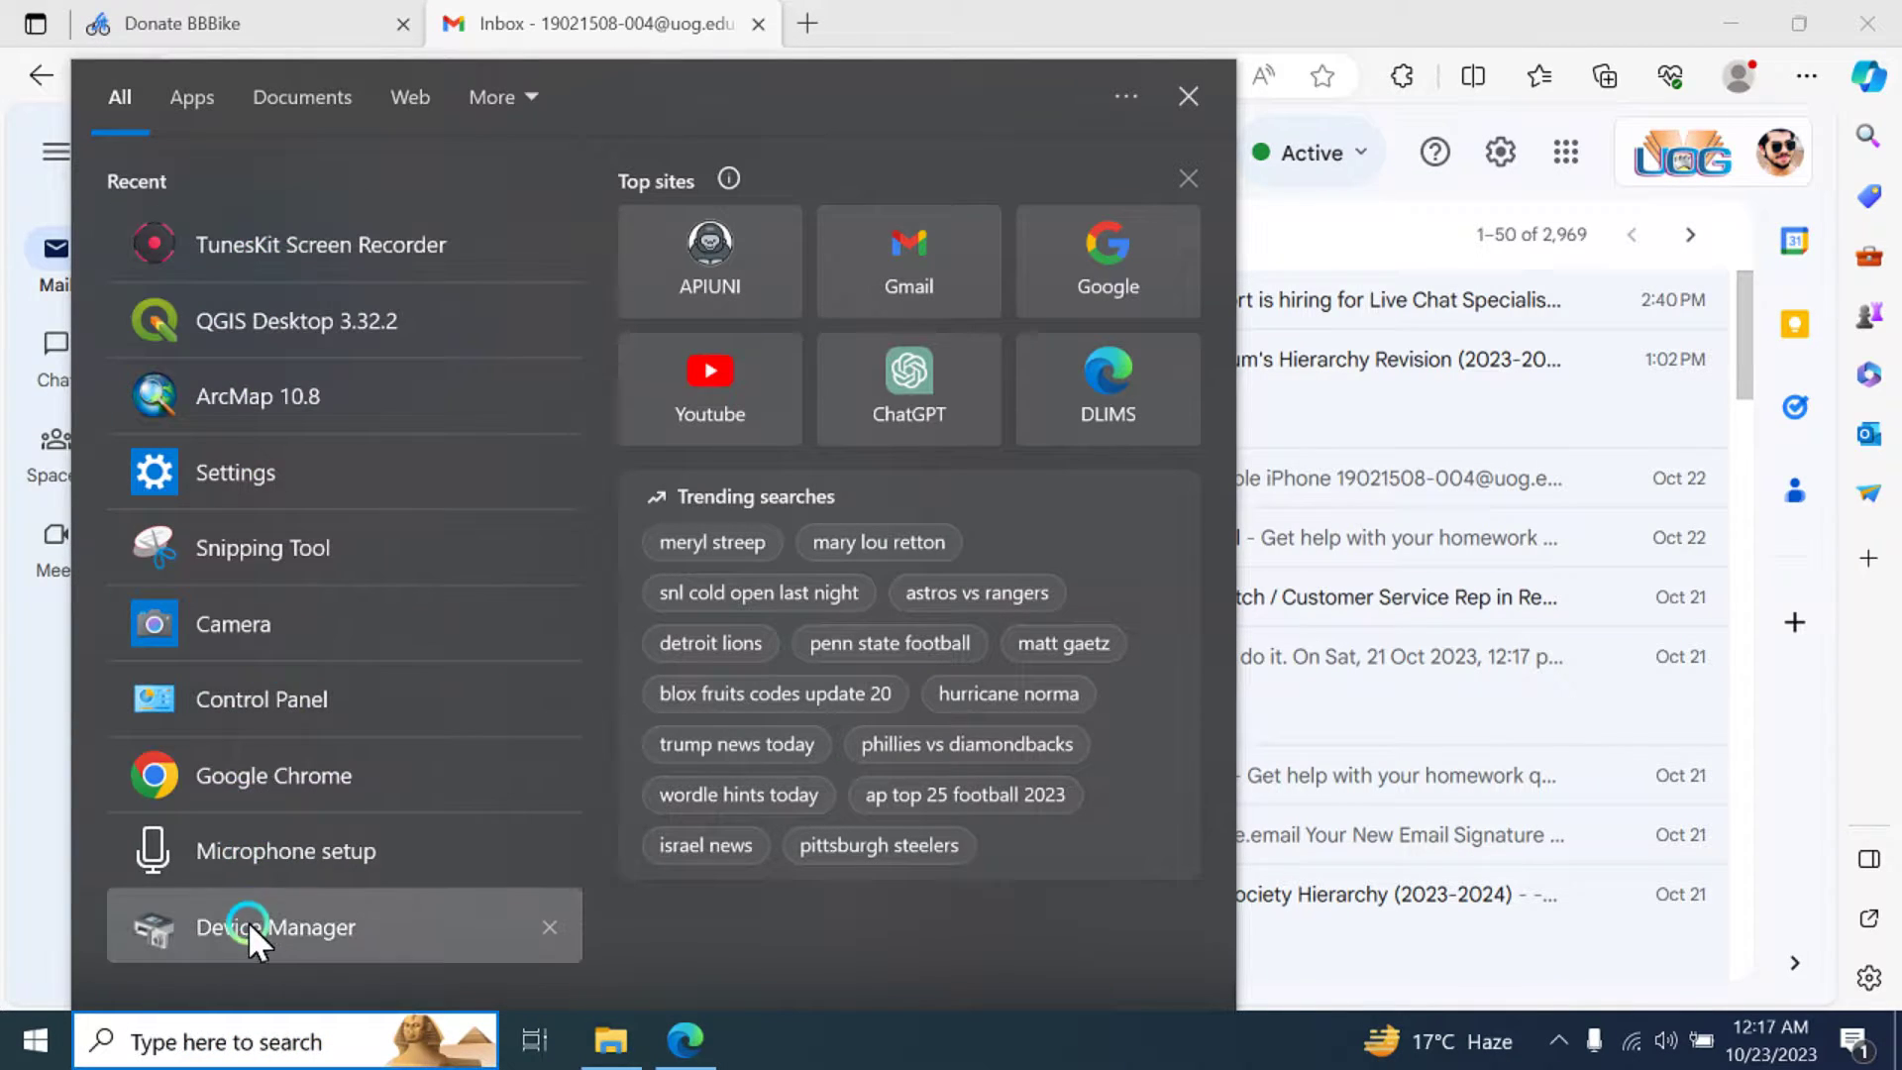
click(246, 311)
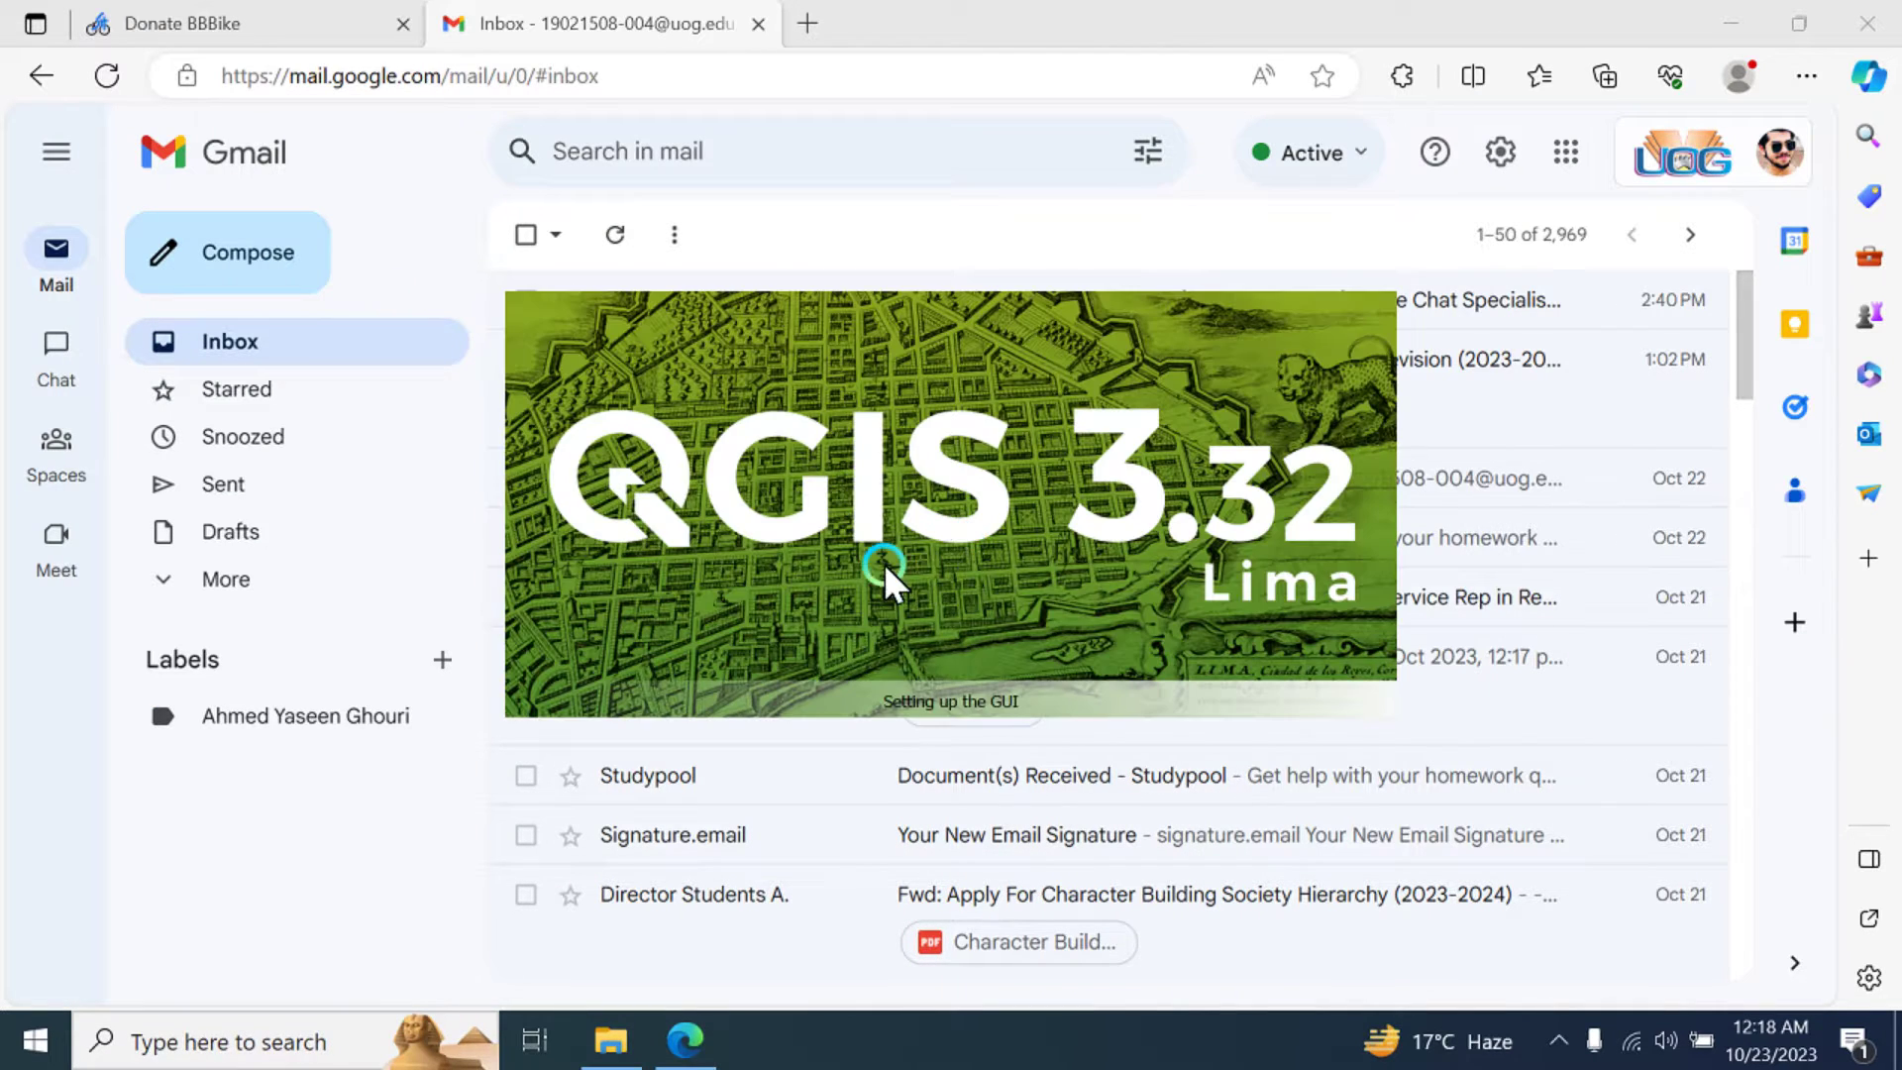
click(1732, 23)
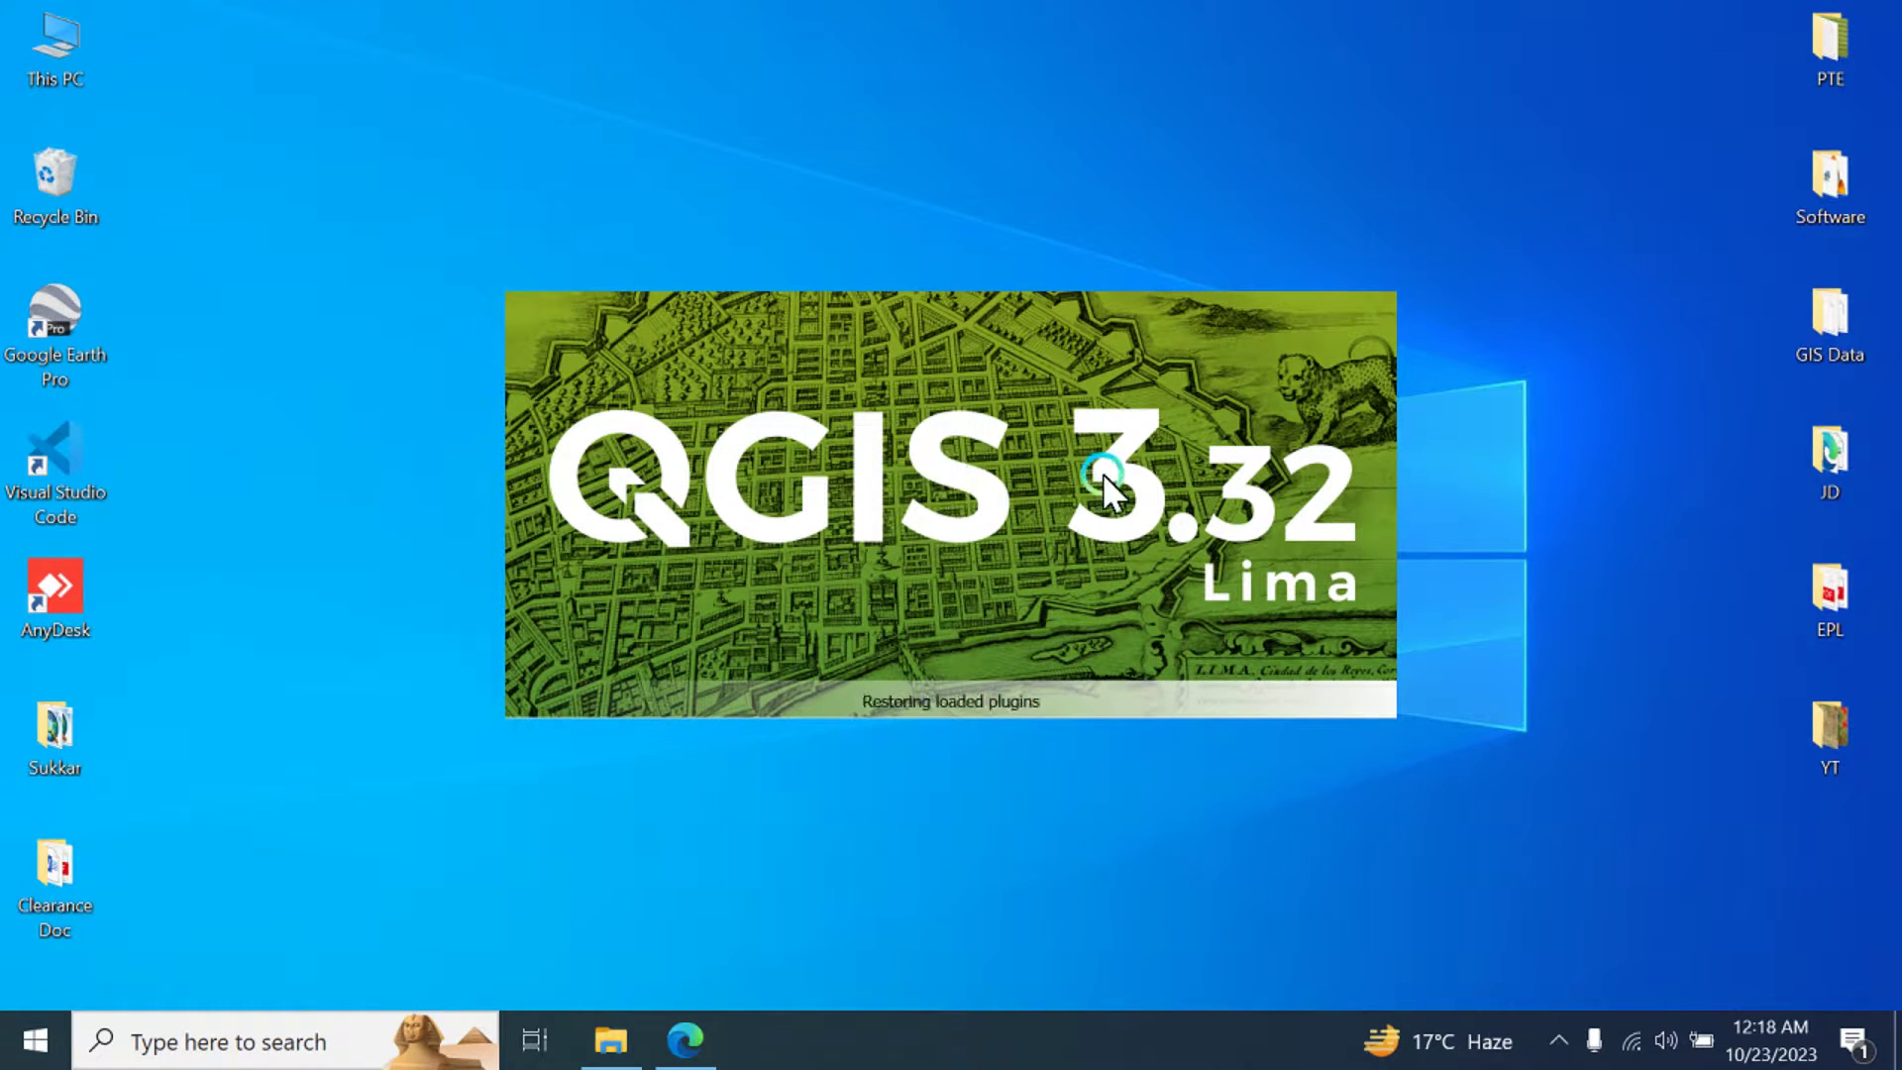
- Switch back to Gmail, open the BBBike email about the Islamabad extract and download the shp.zip file from its link
click(681, 1042)
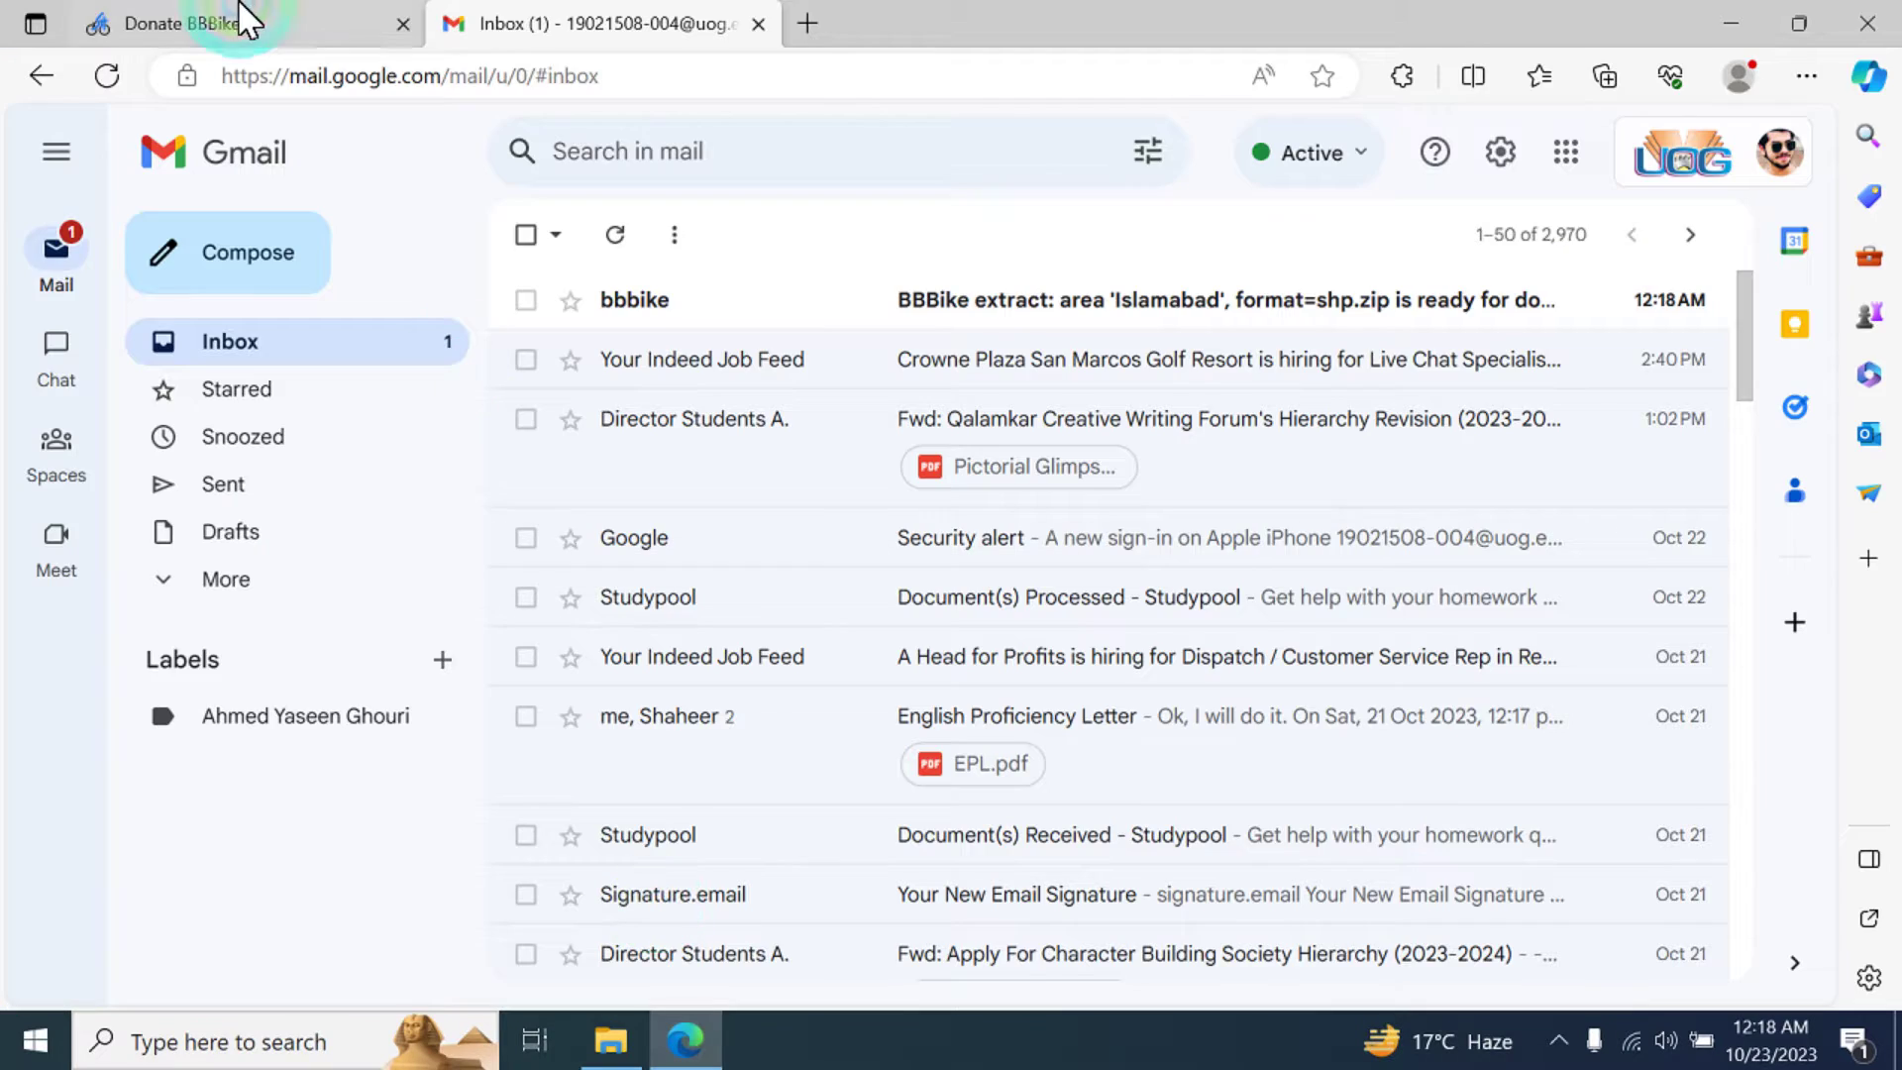
click(987, 303)
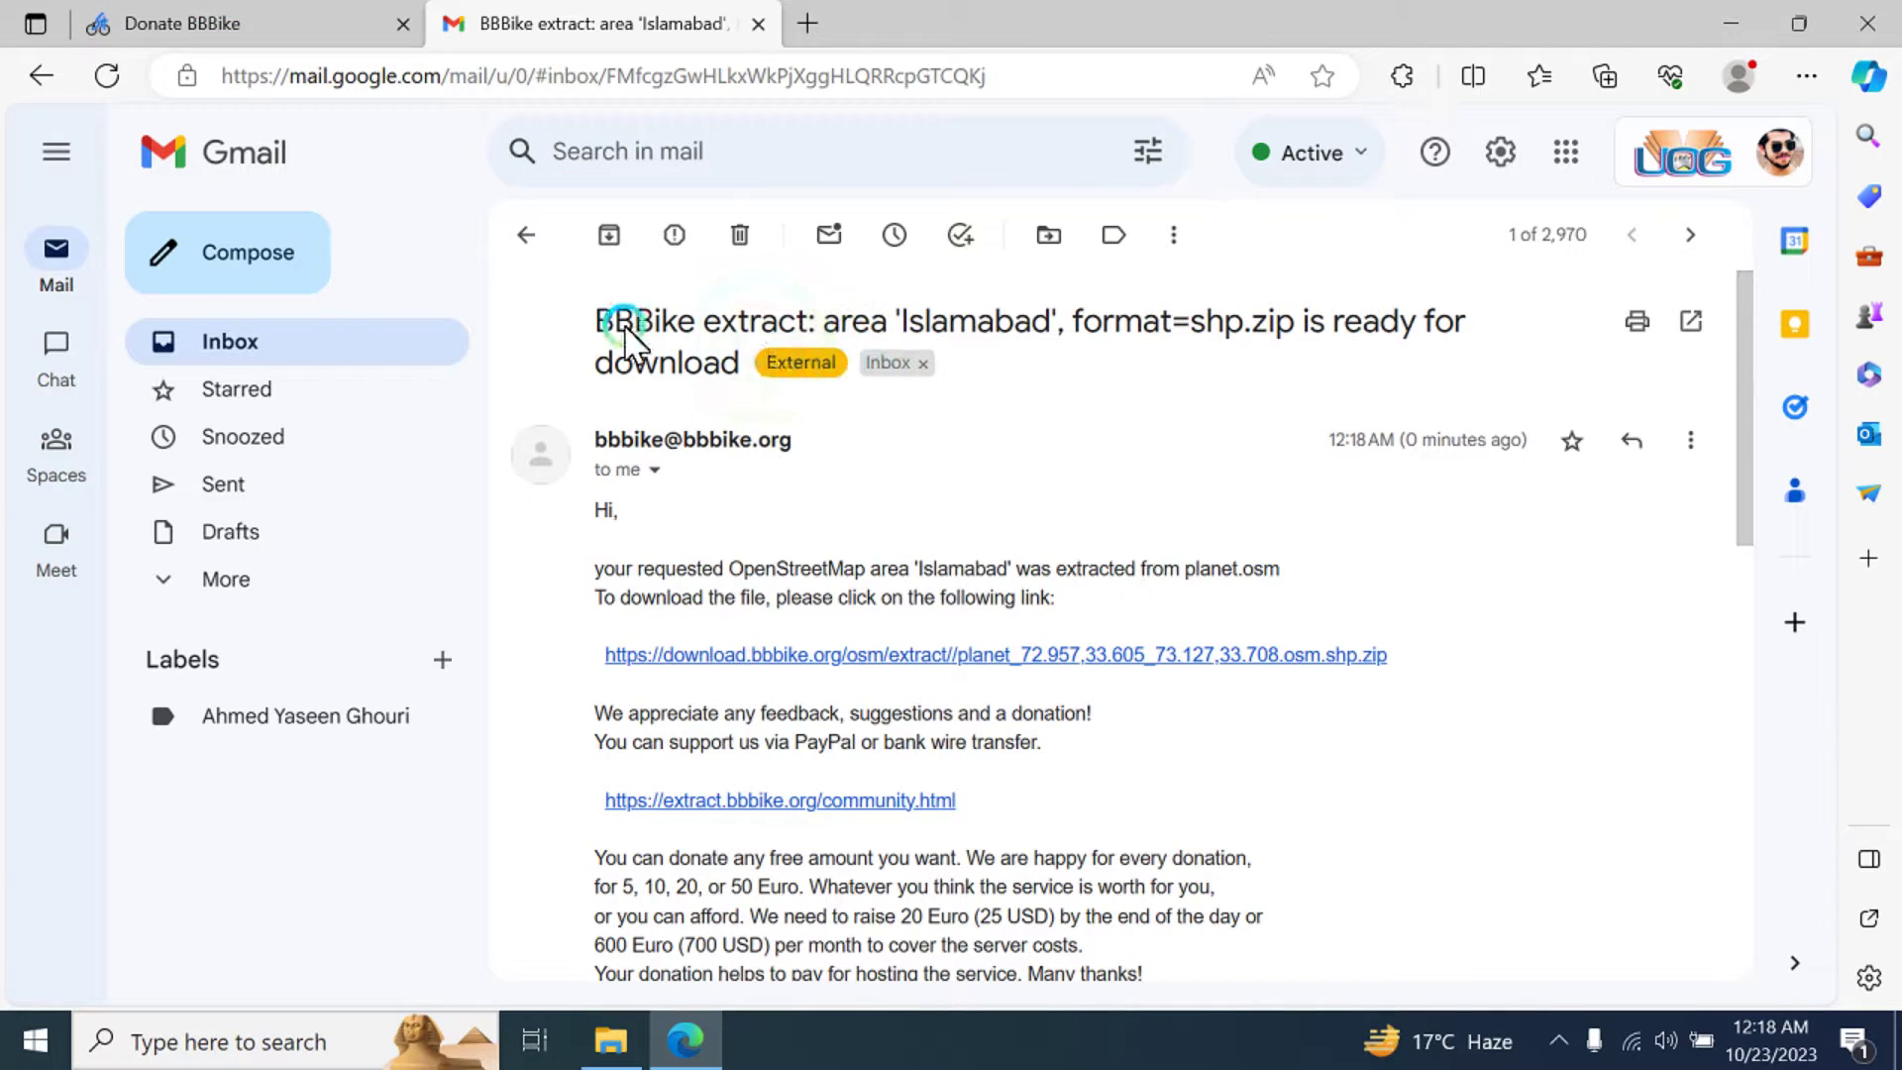
drag(599, 314, 733, 377)
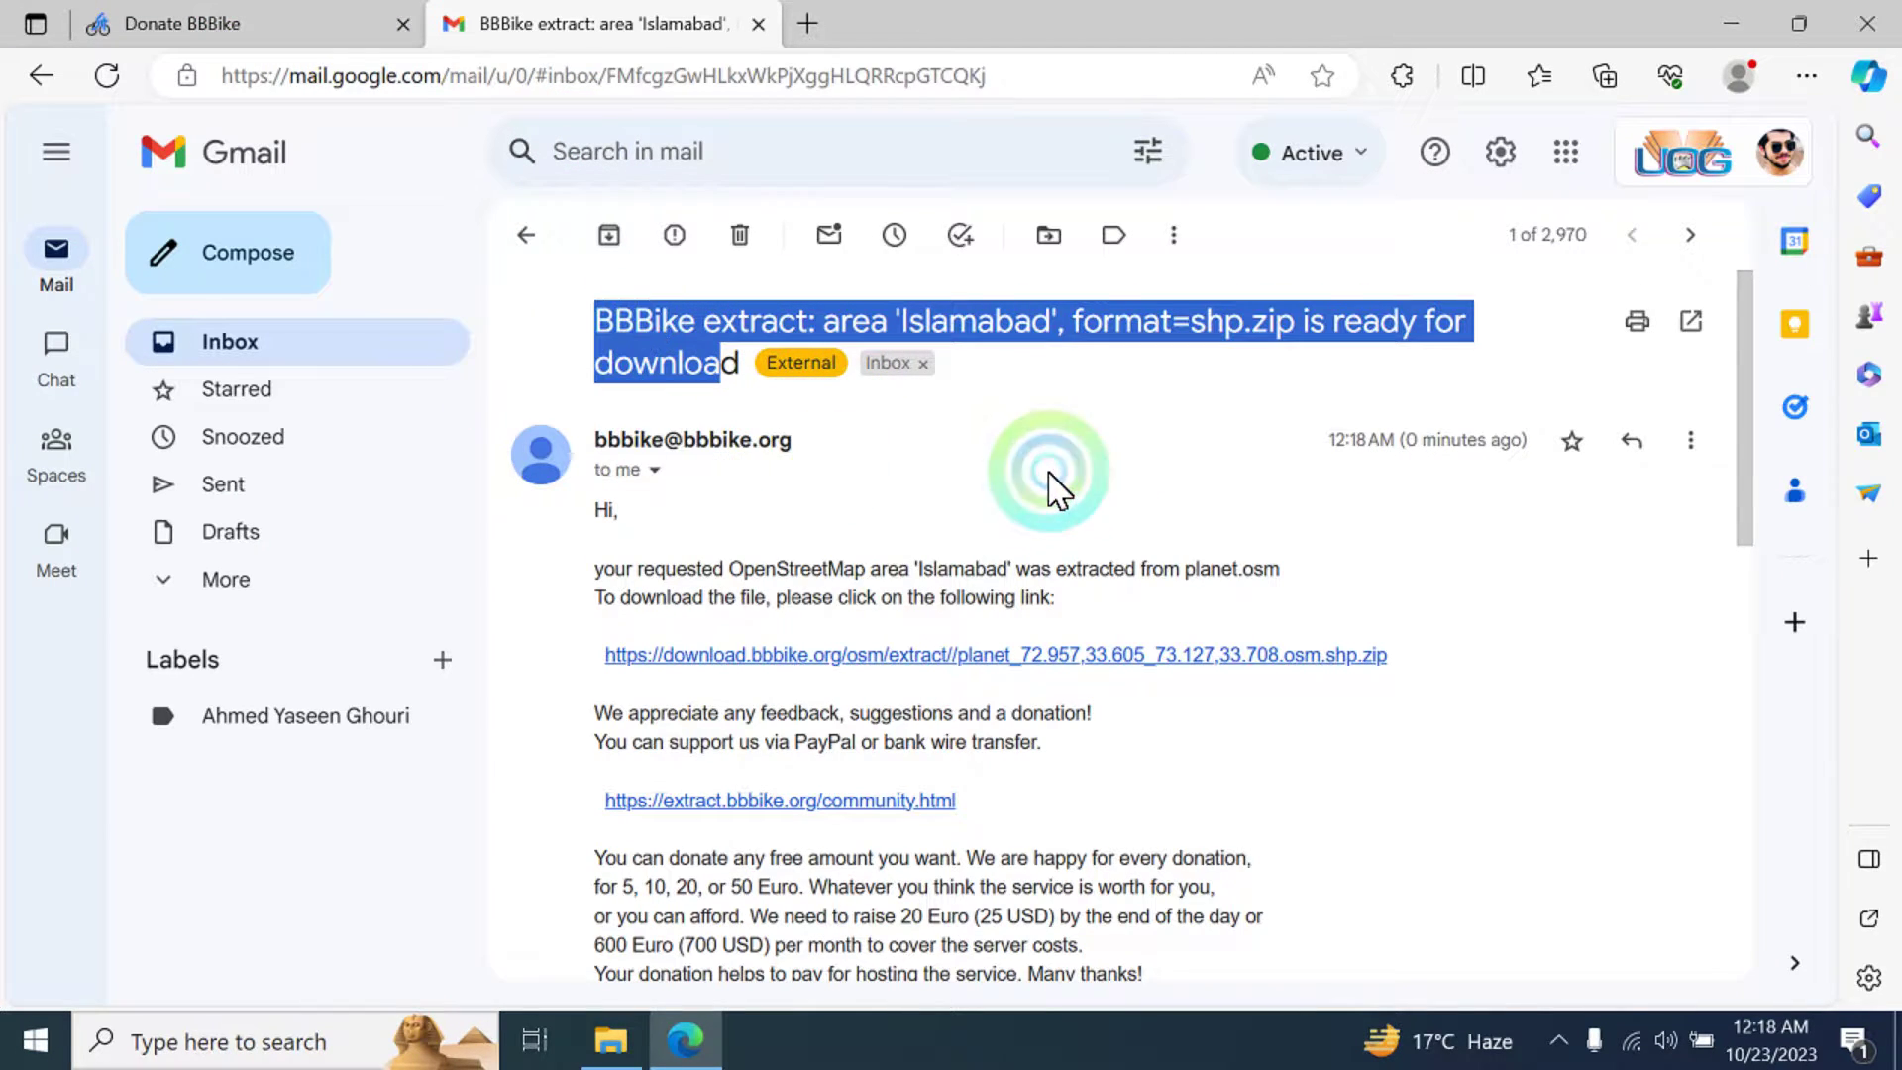
scroll(733, 545, down, 1)
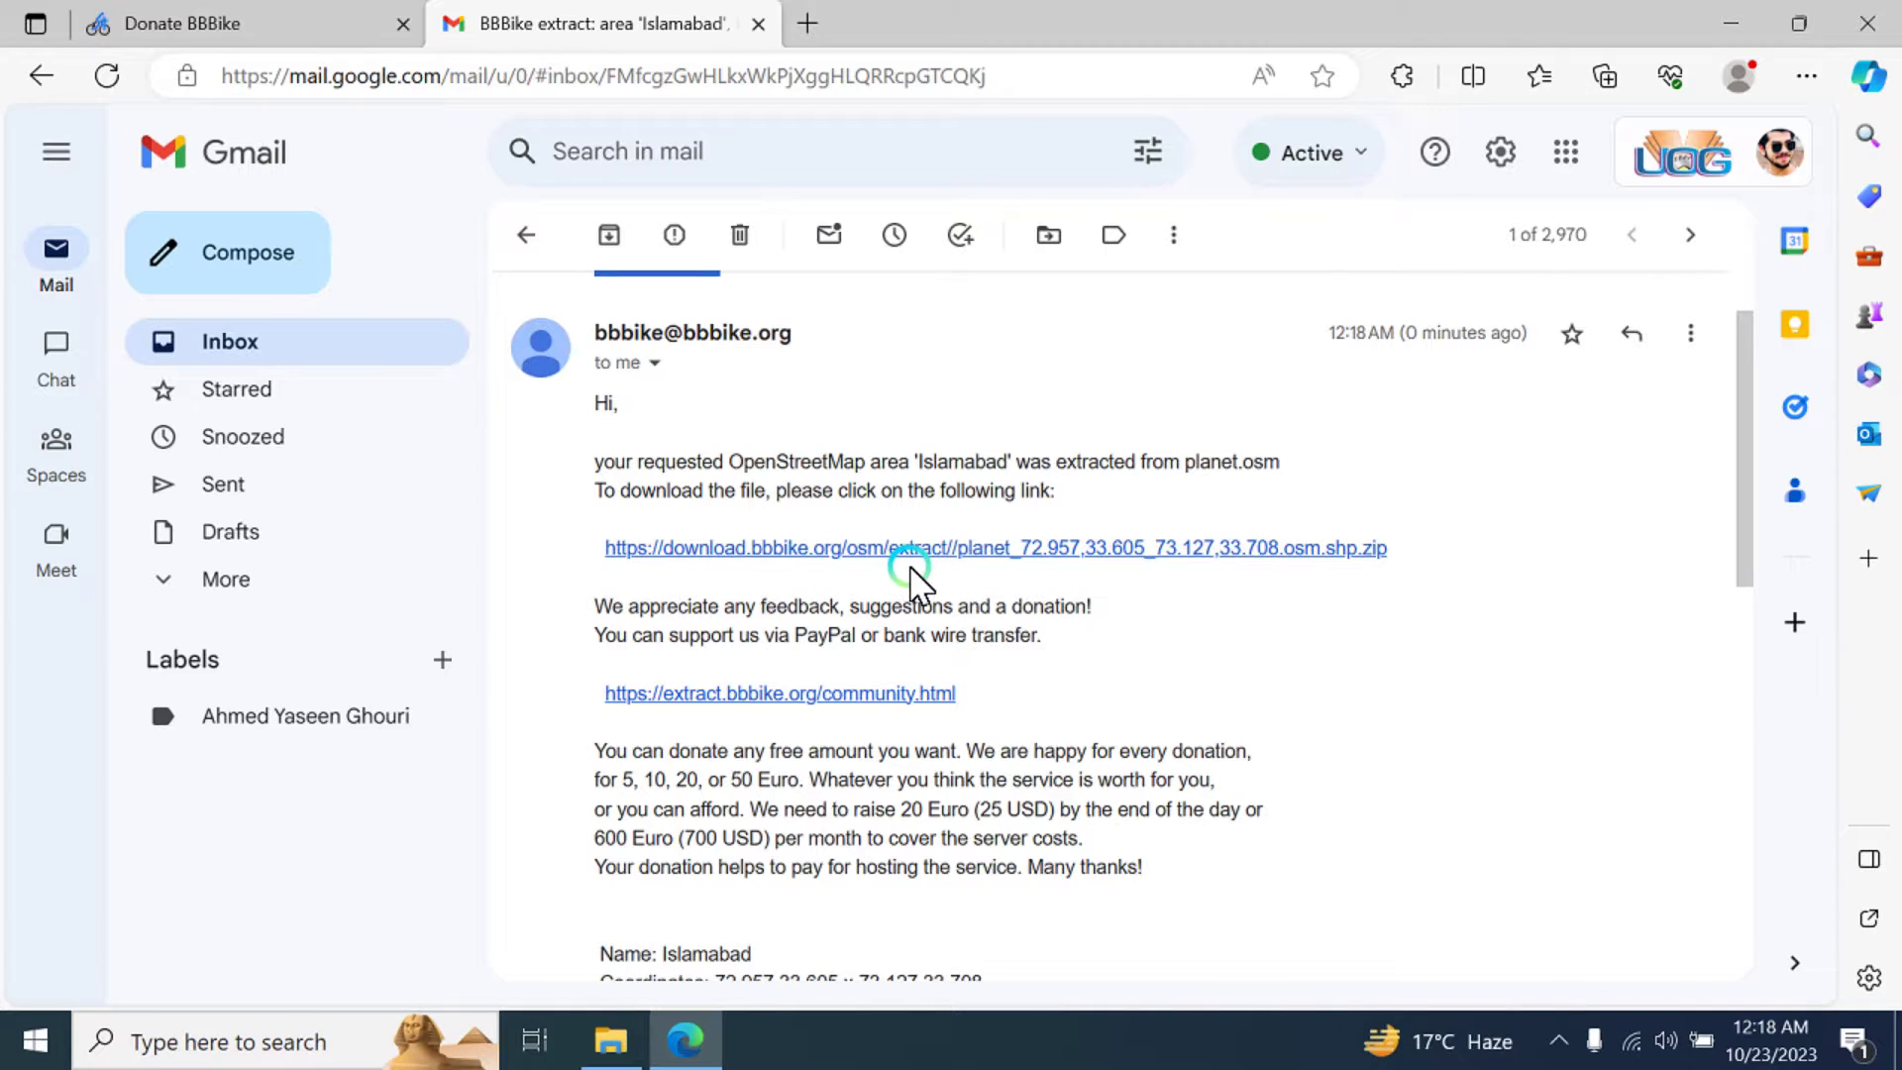
click(806, 548)
click(771, 13)
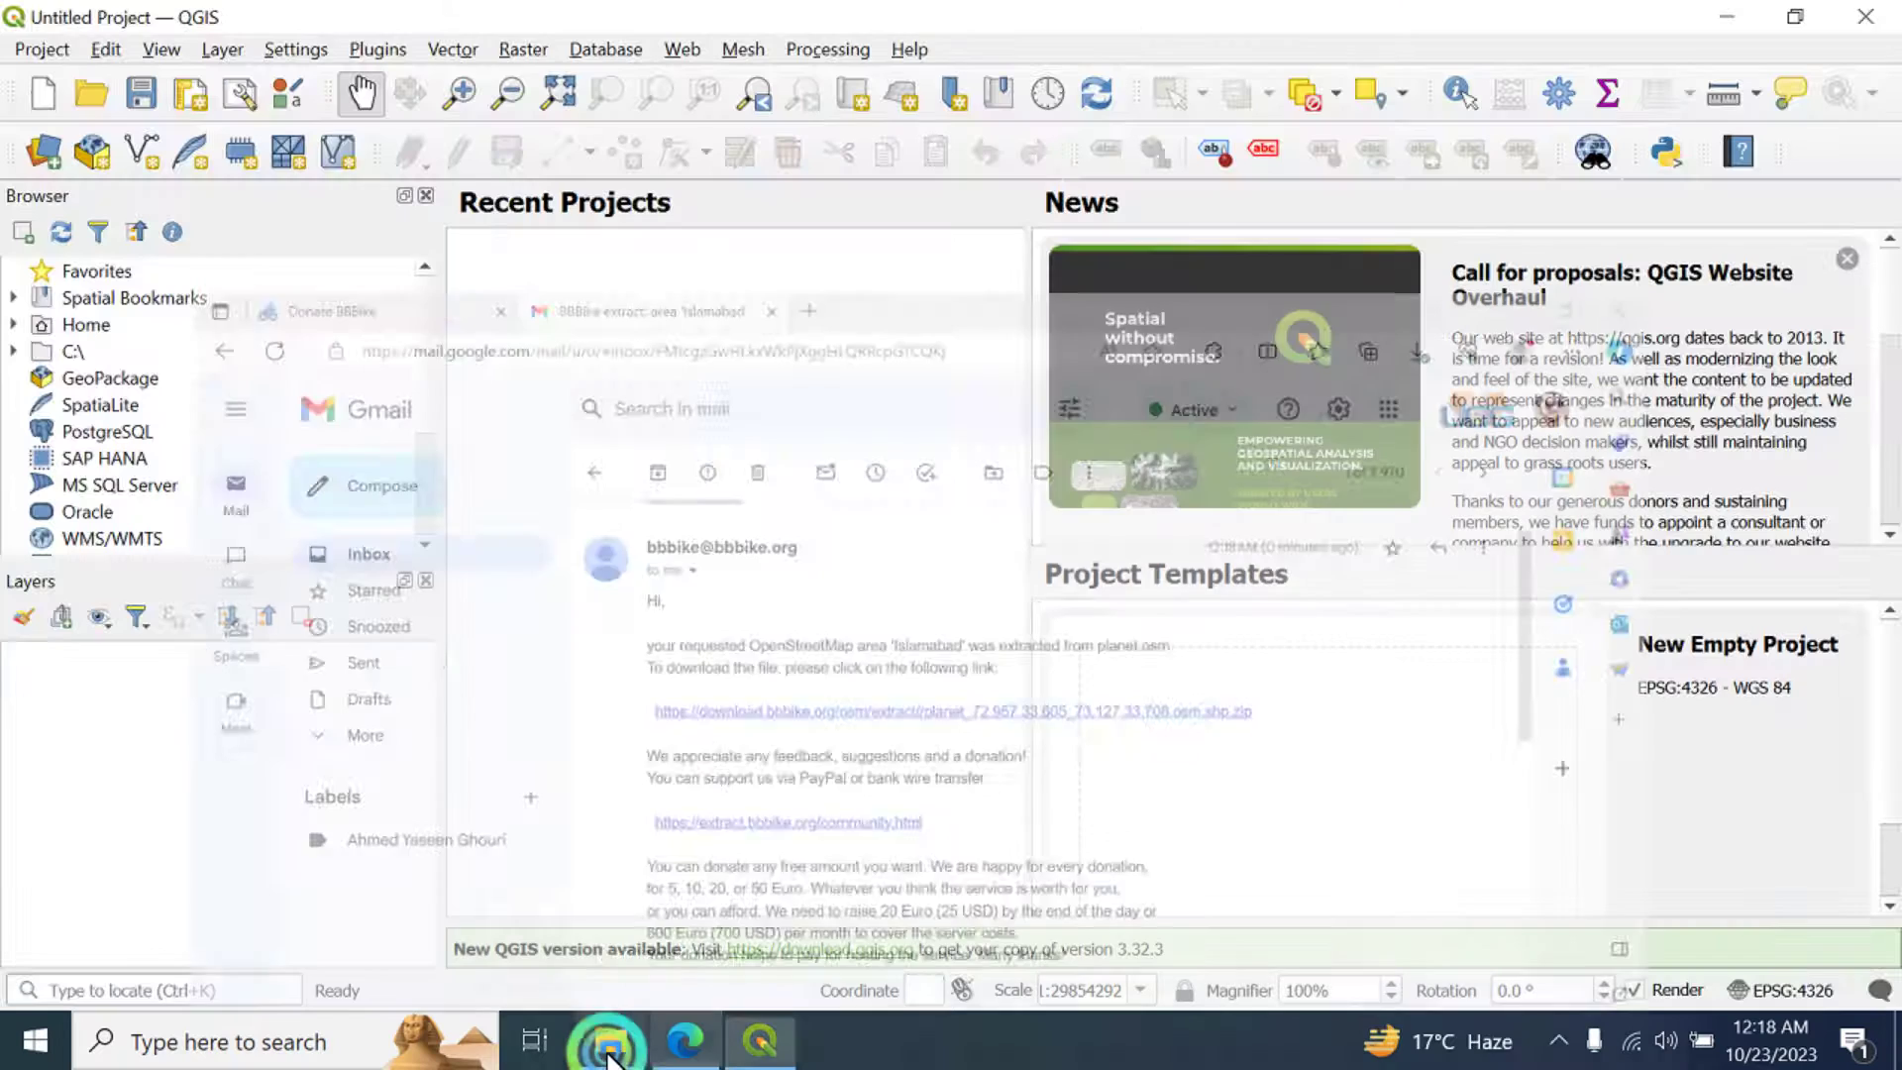
- Extract the planet_72.957,33.605_73.127,33.708.osm.shp archive in the Downloads folder into a folder of the same name and close File Explorer
click(613, 1041)
click(701, 388)
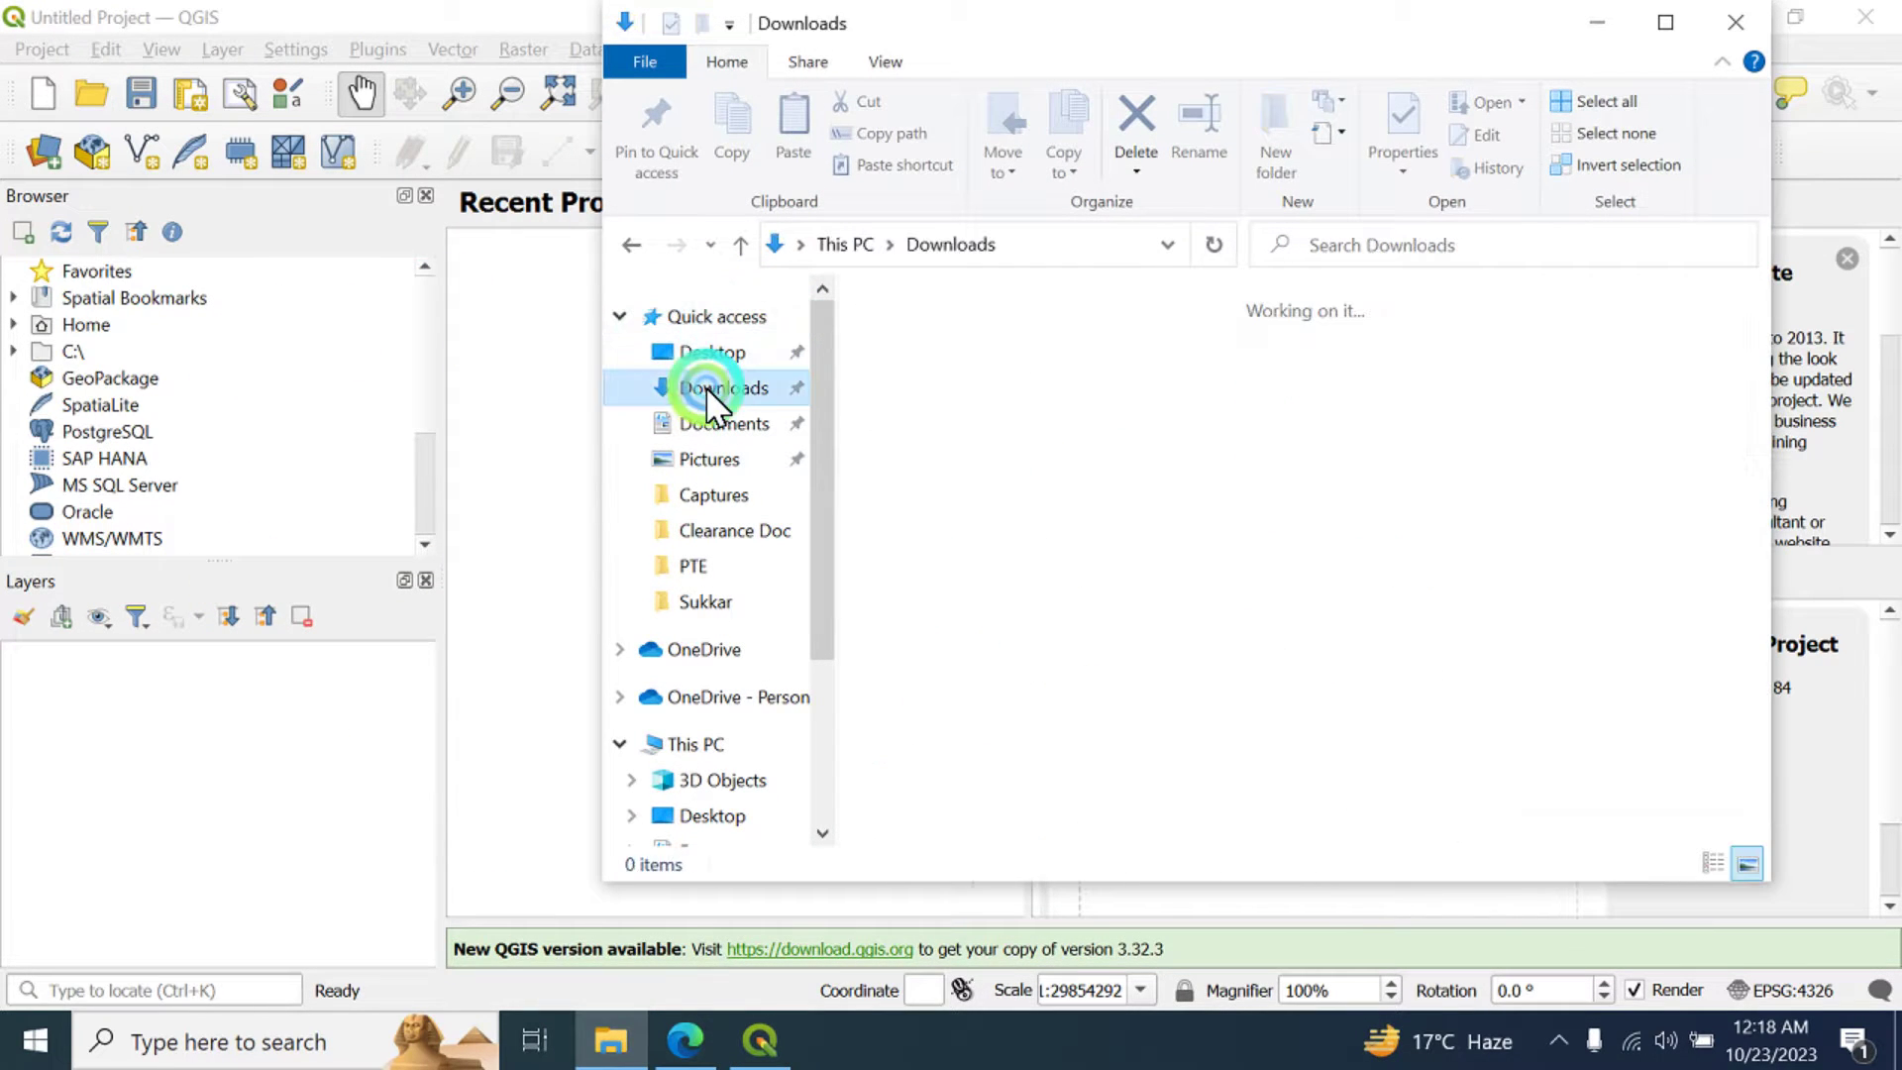
click(985, 395)
right_click(945, 392)
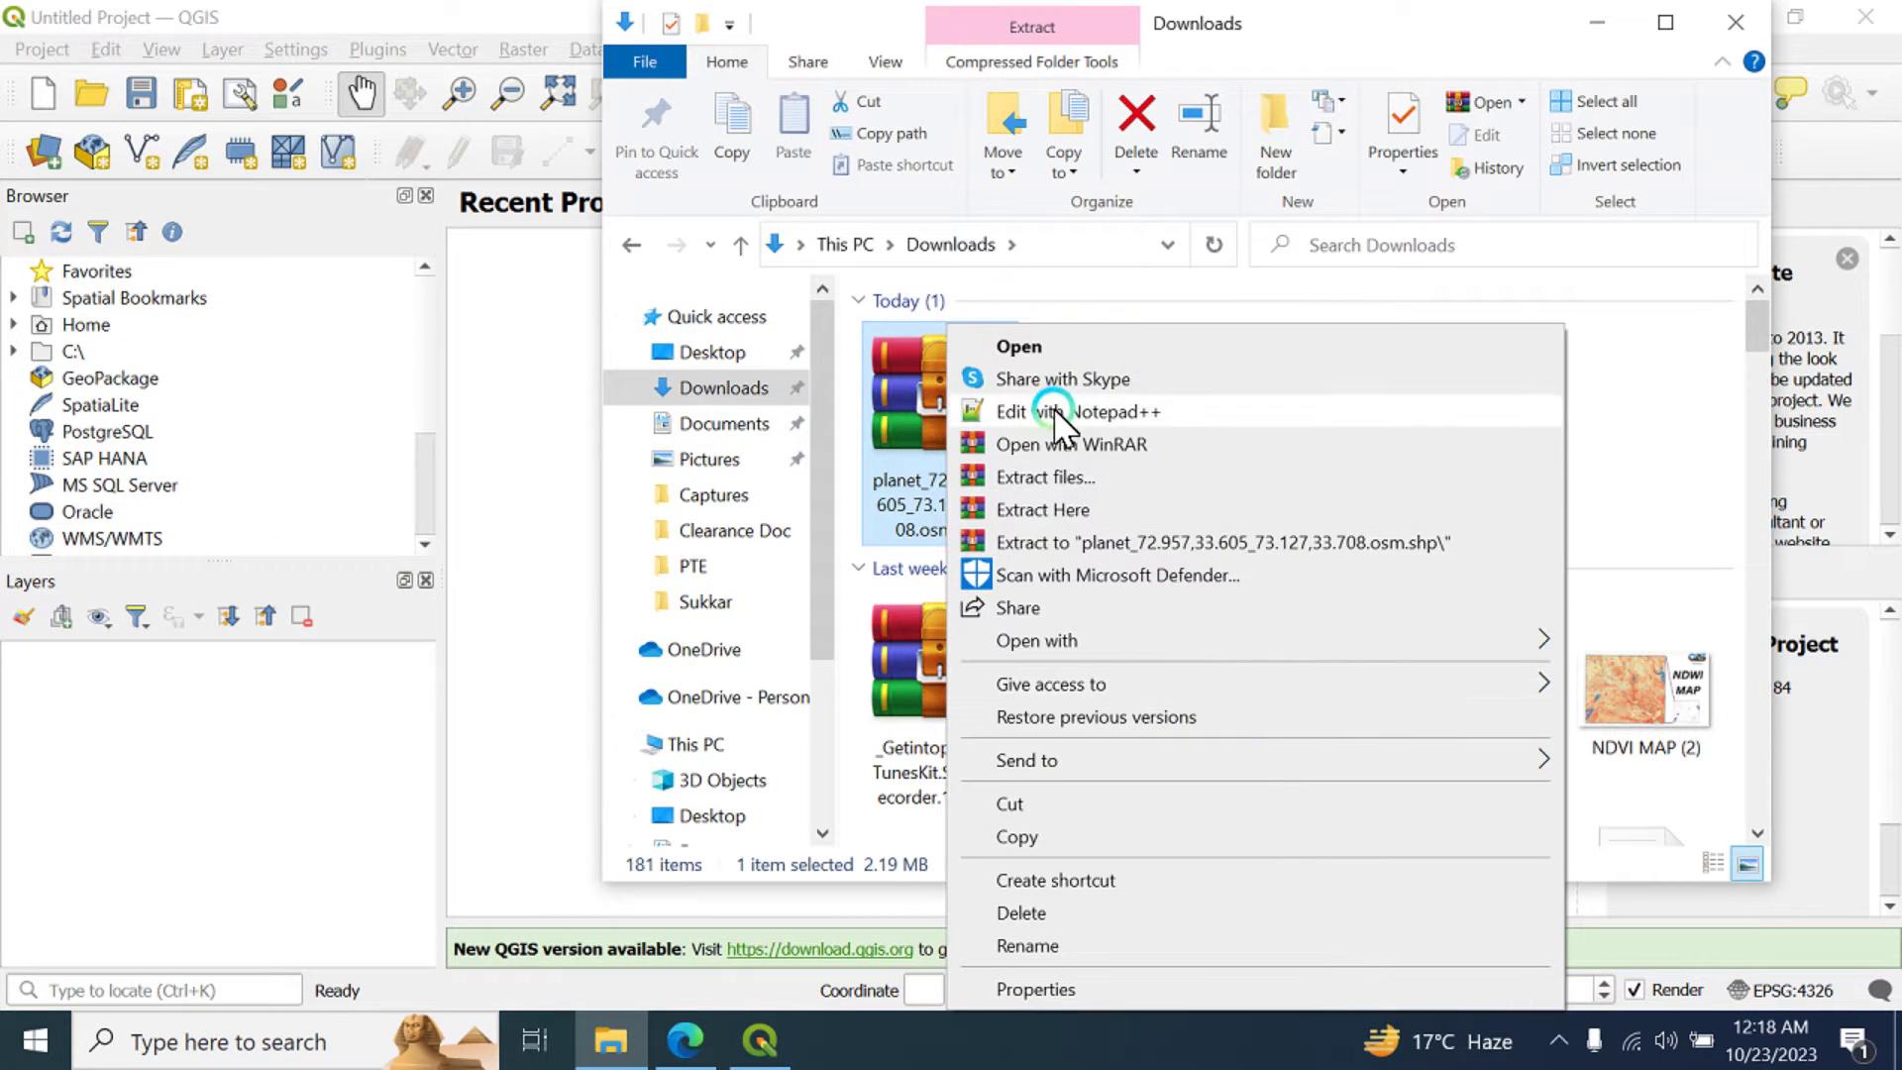
click(1070, 482)
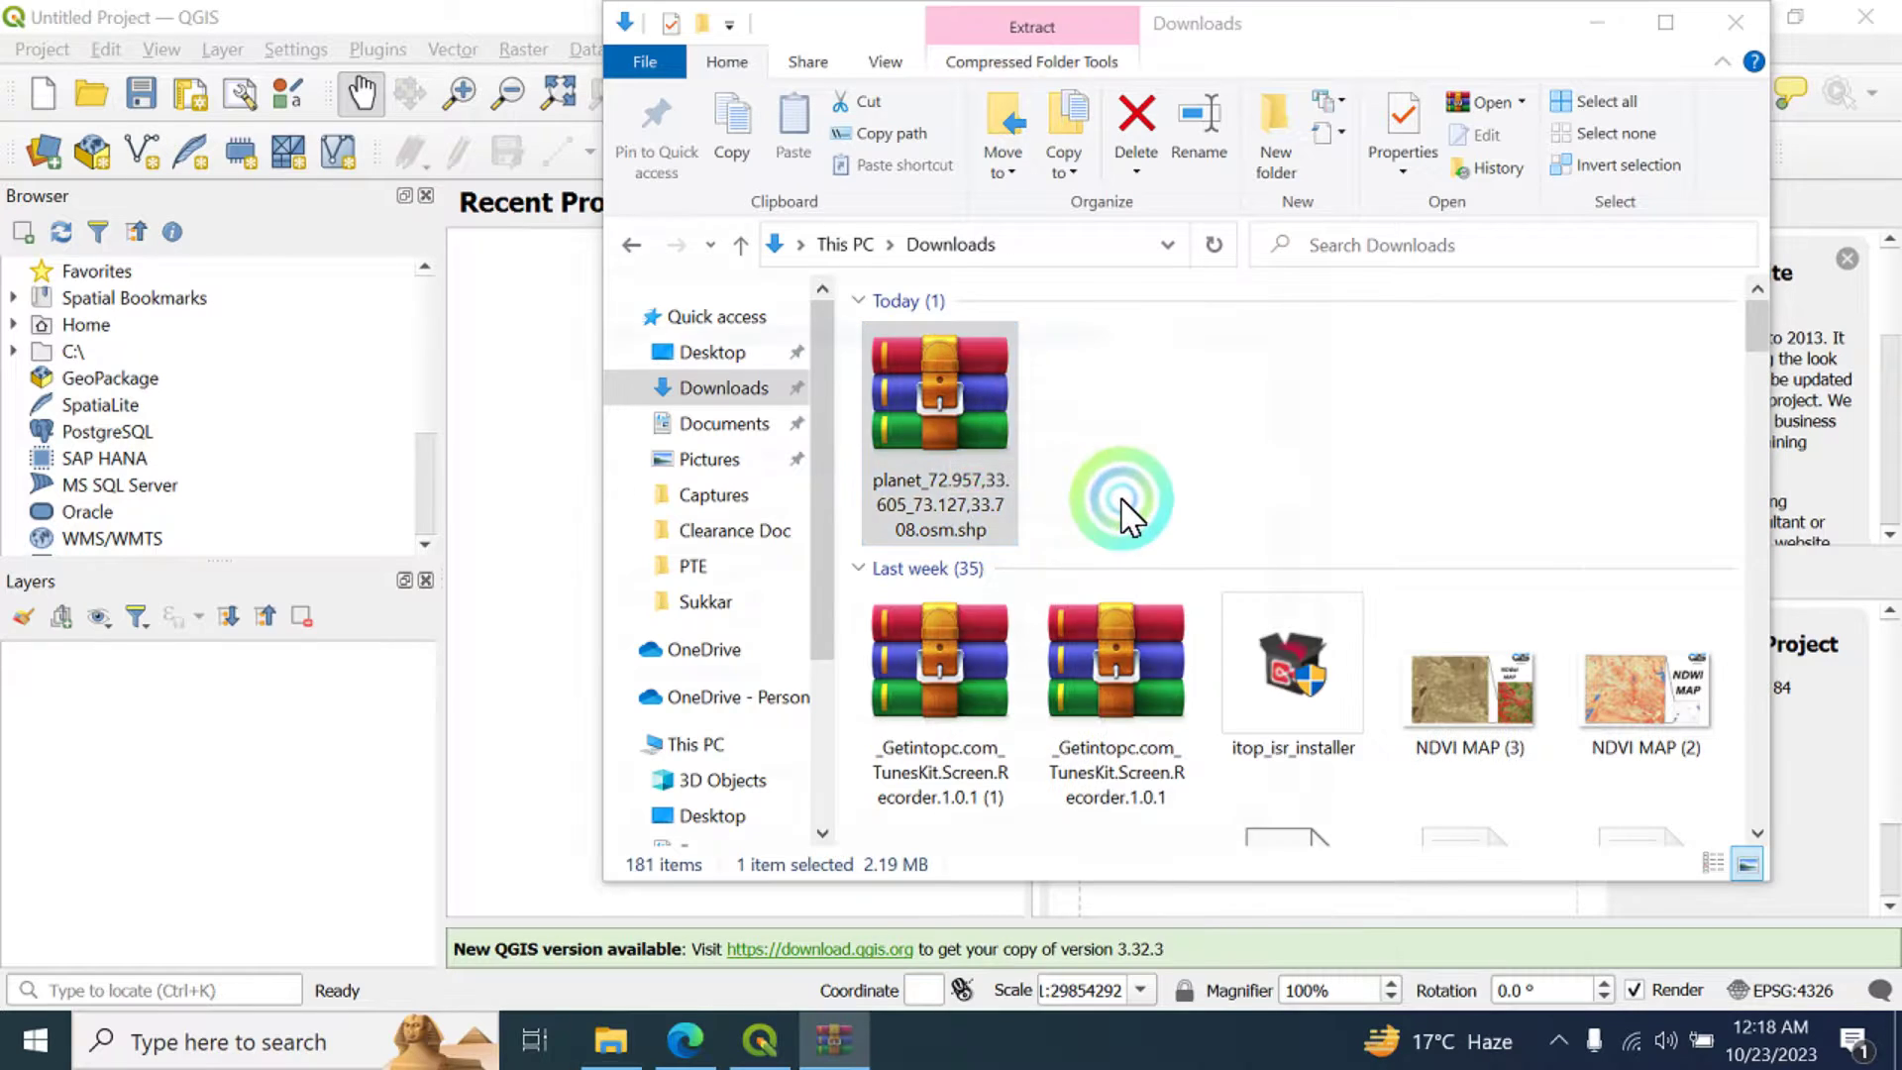
click(1052, 839)
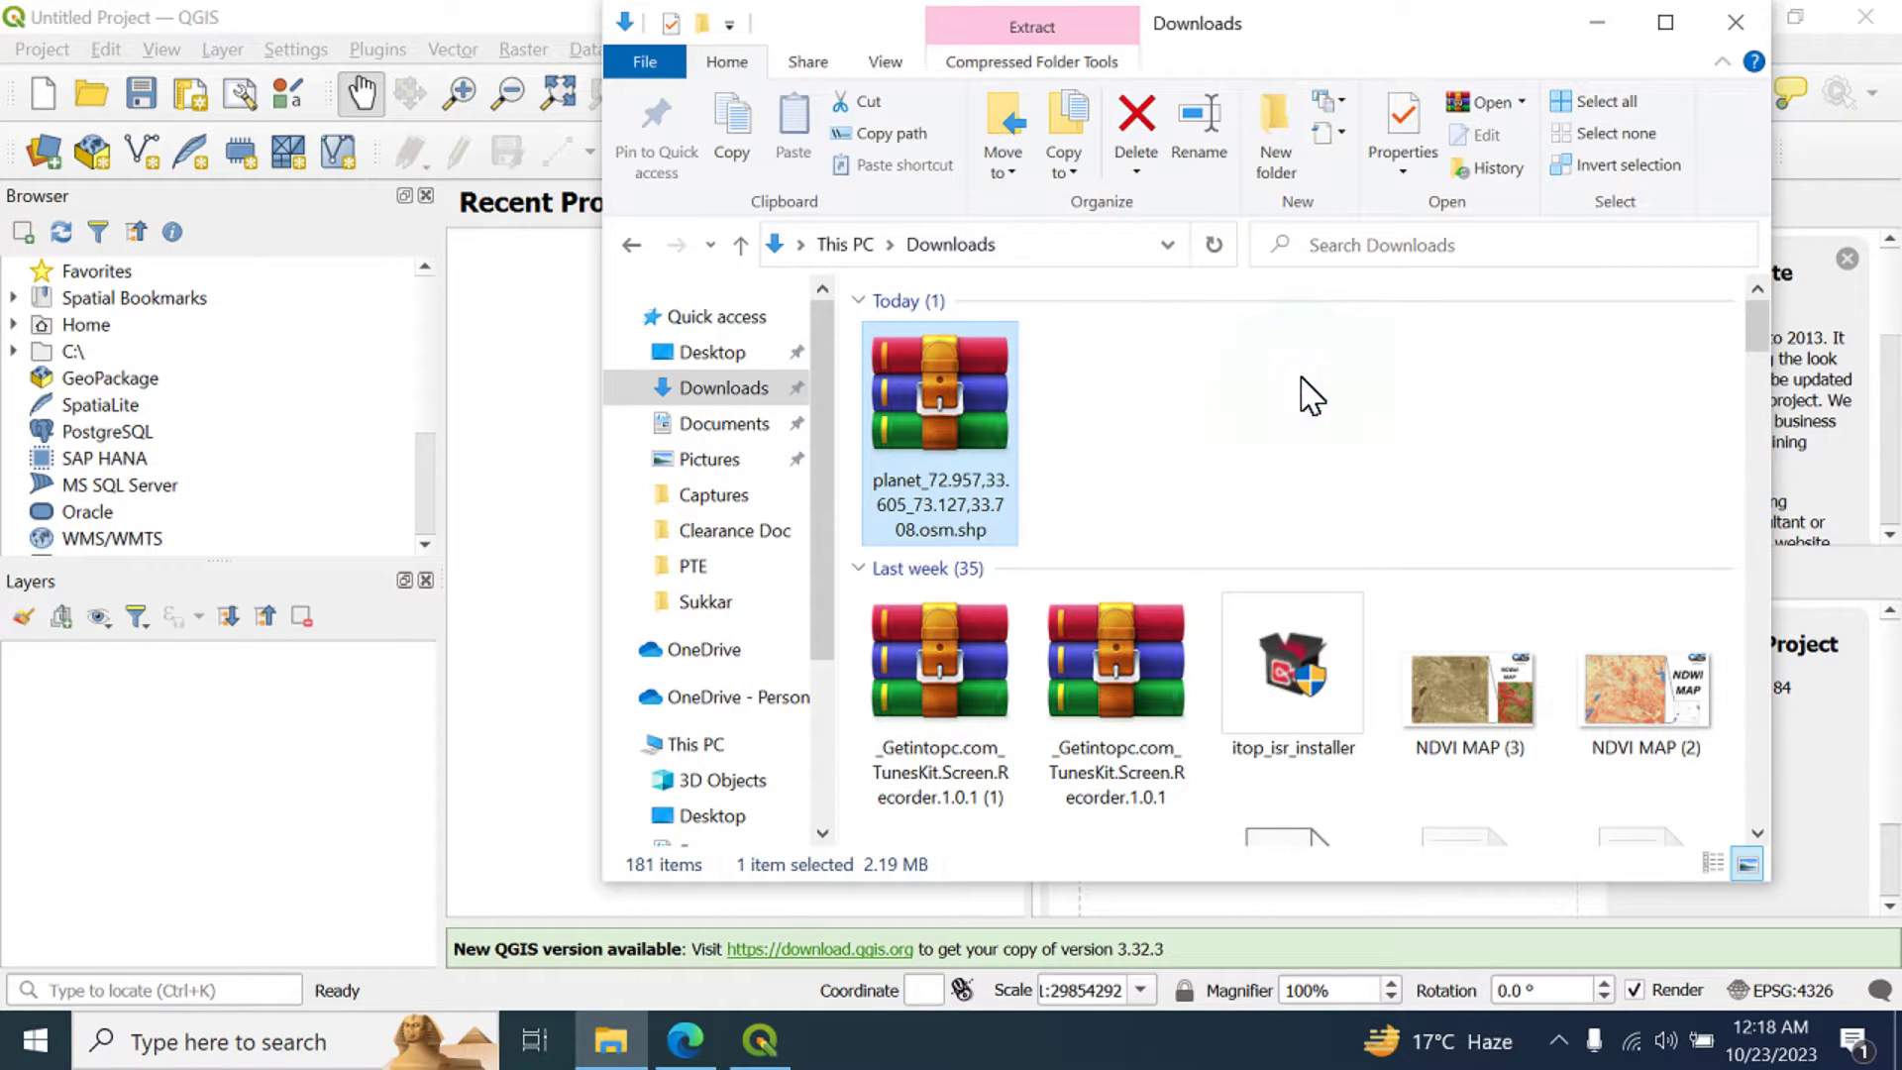
click(1121, 419)
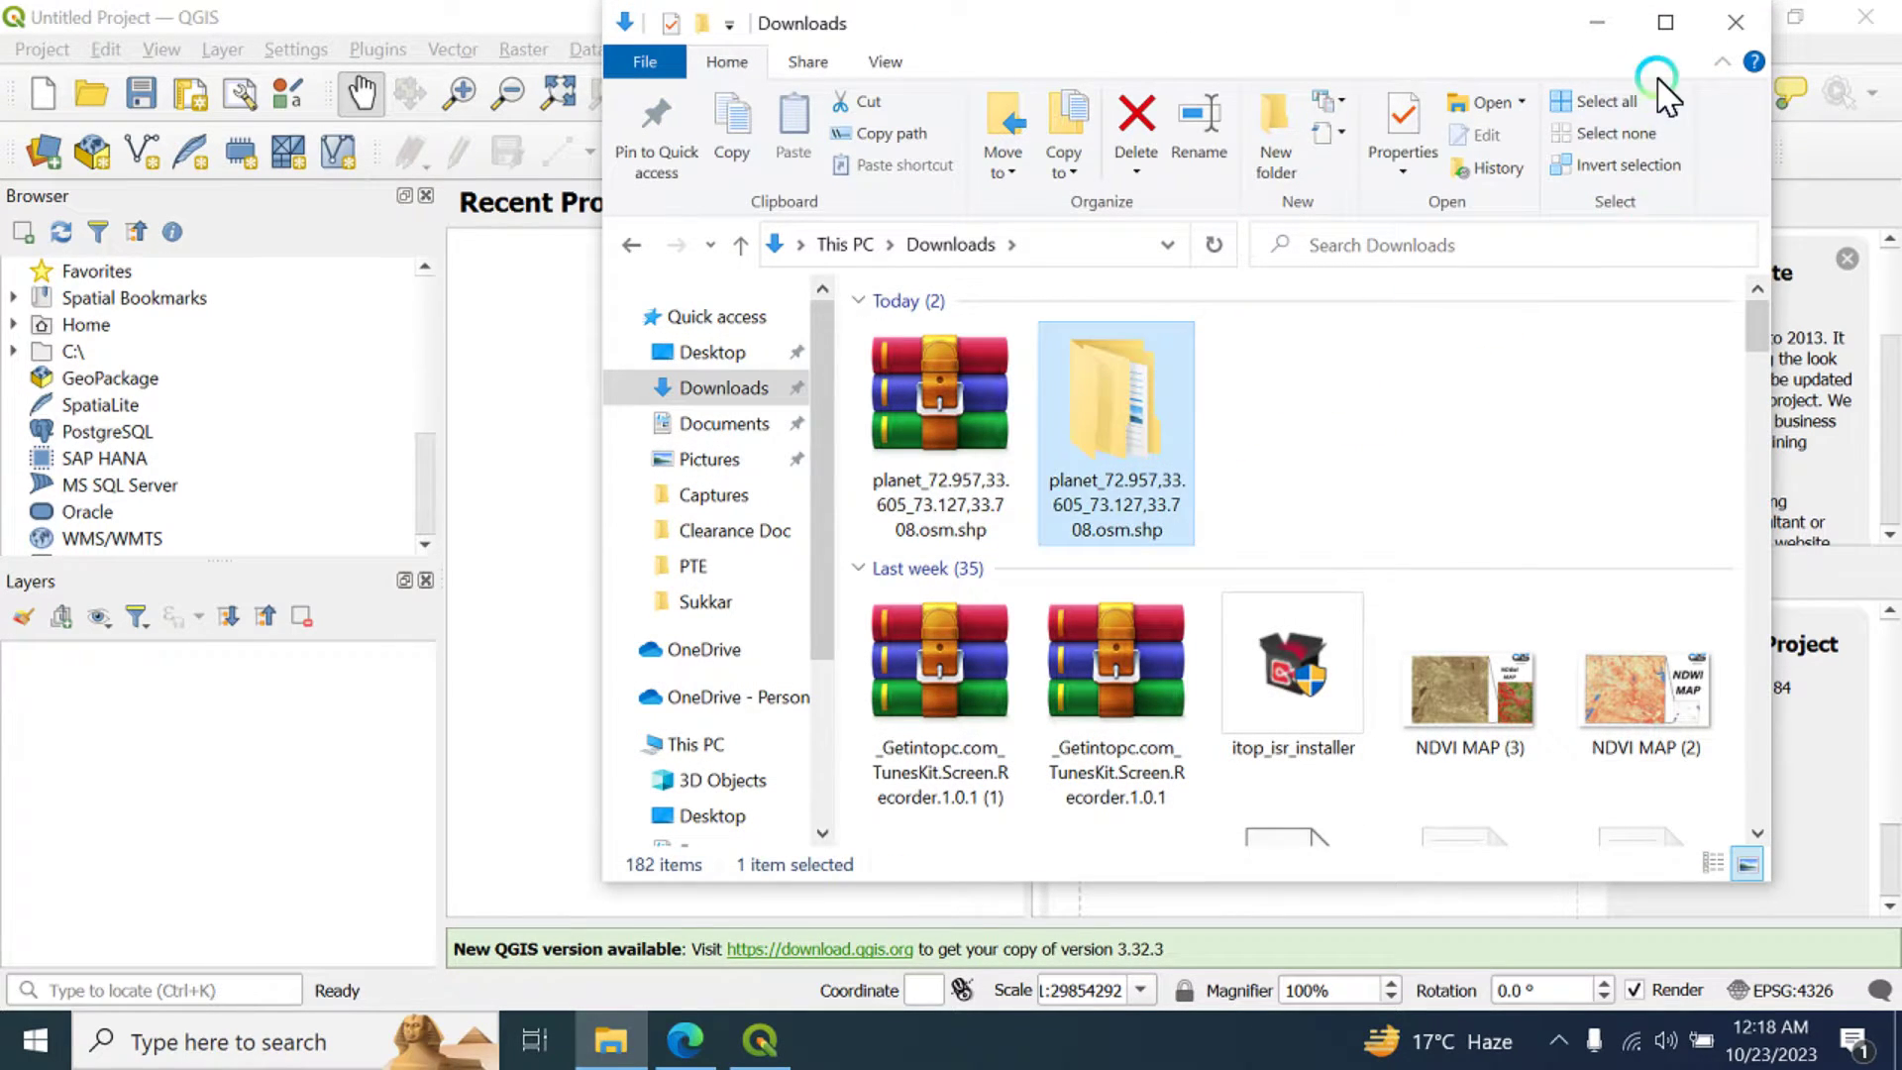
click(1736, 22)
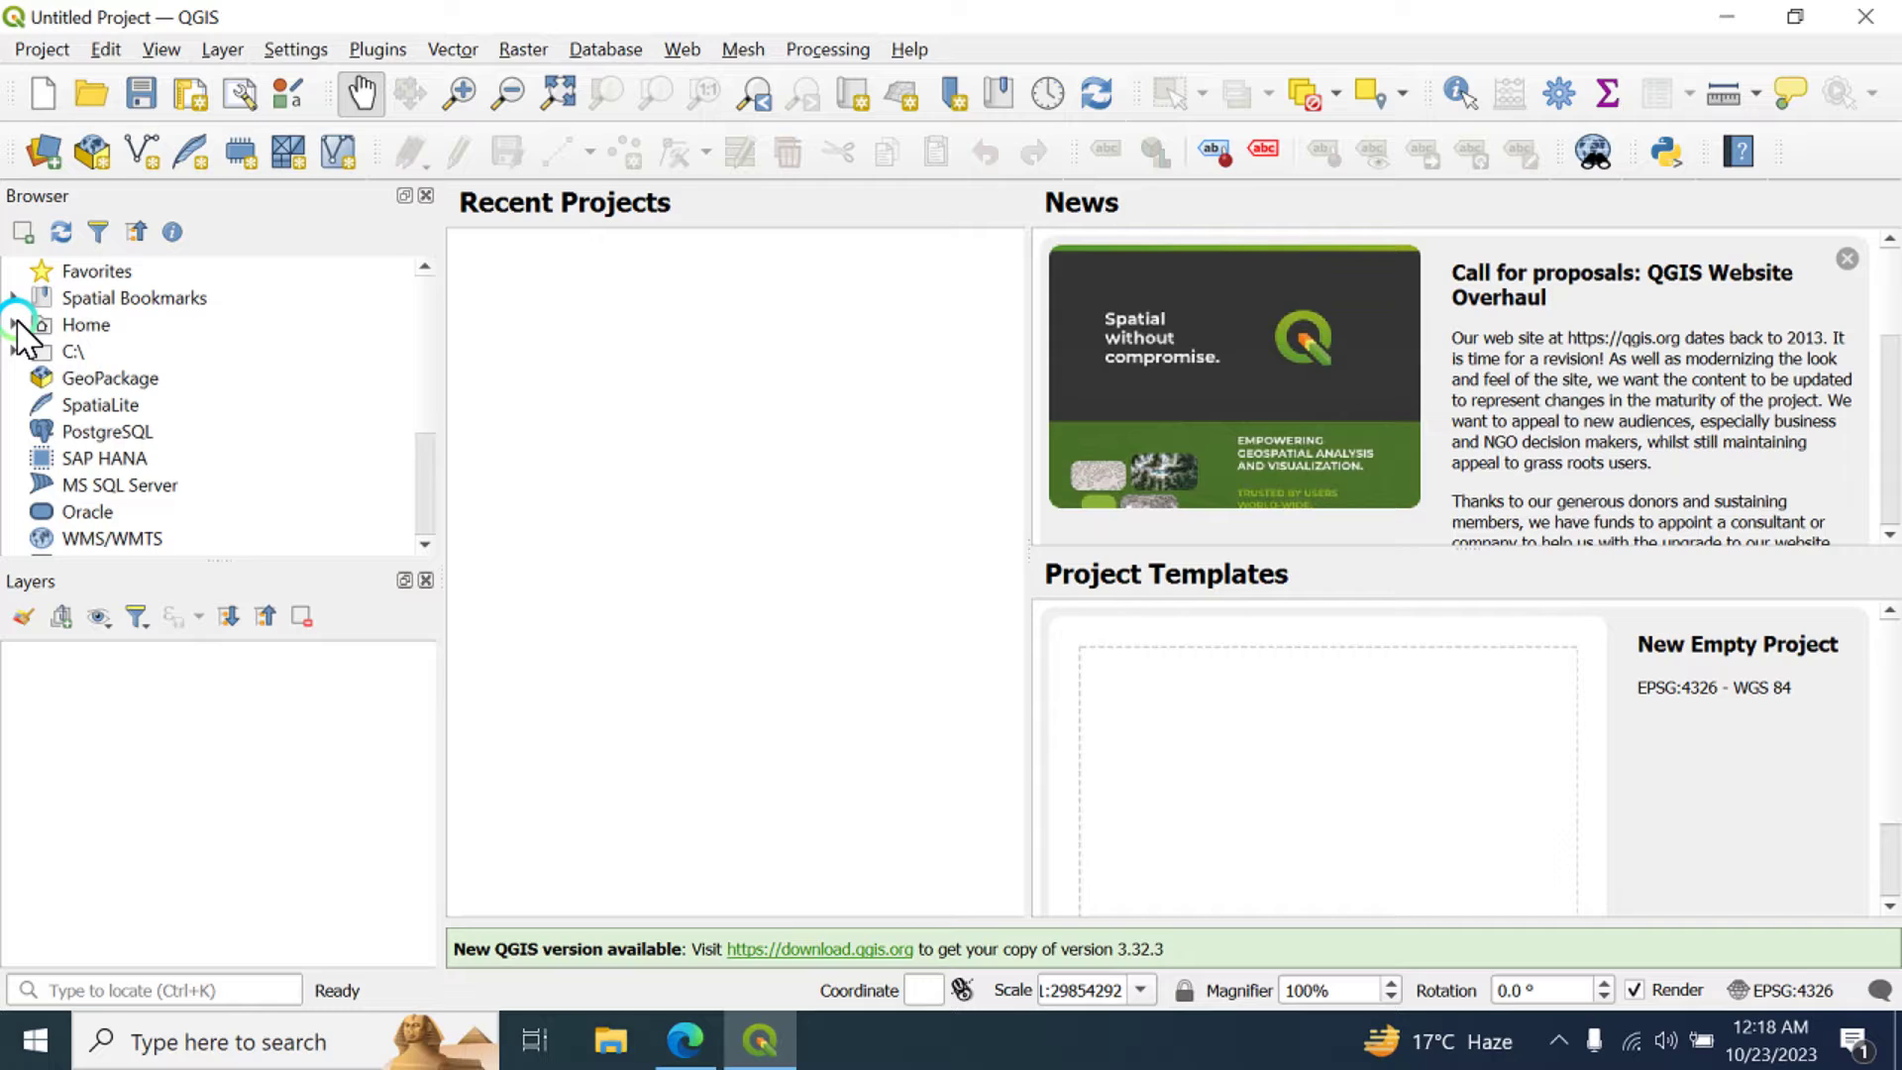
- Look through the Spatial Bookmarks, Home and C:\ entries in the Browser for the extracted shapefile folder
scroll(119, 377, down, 3)
scroll(129, 384, up, 3)
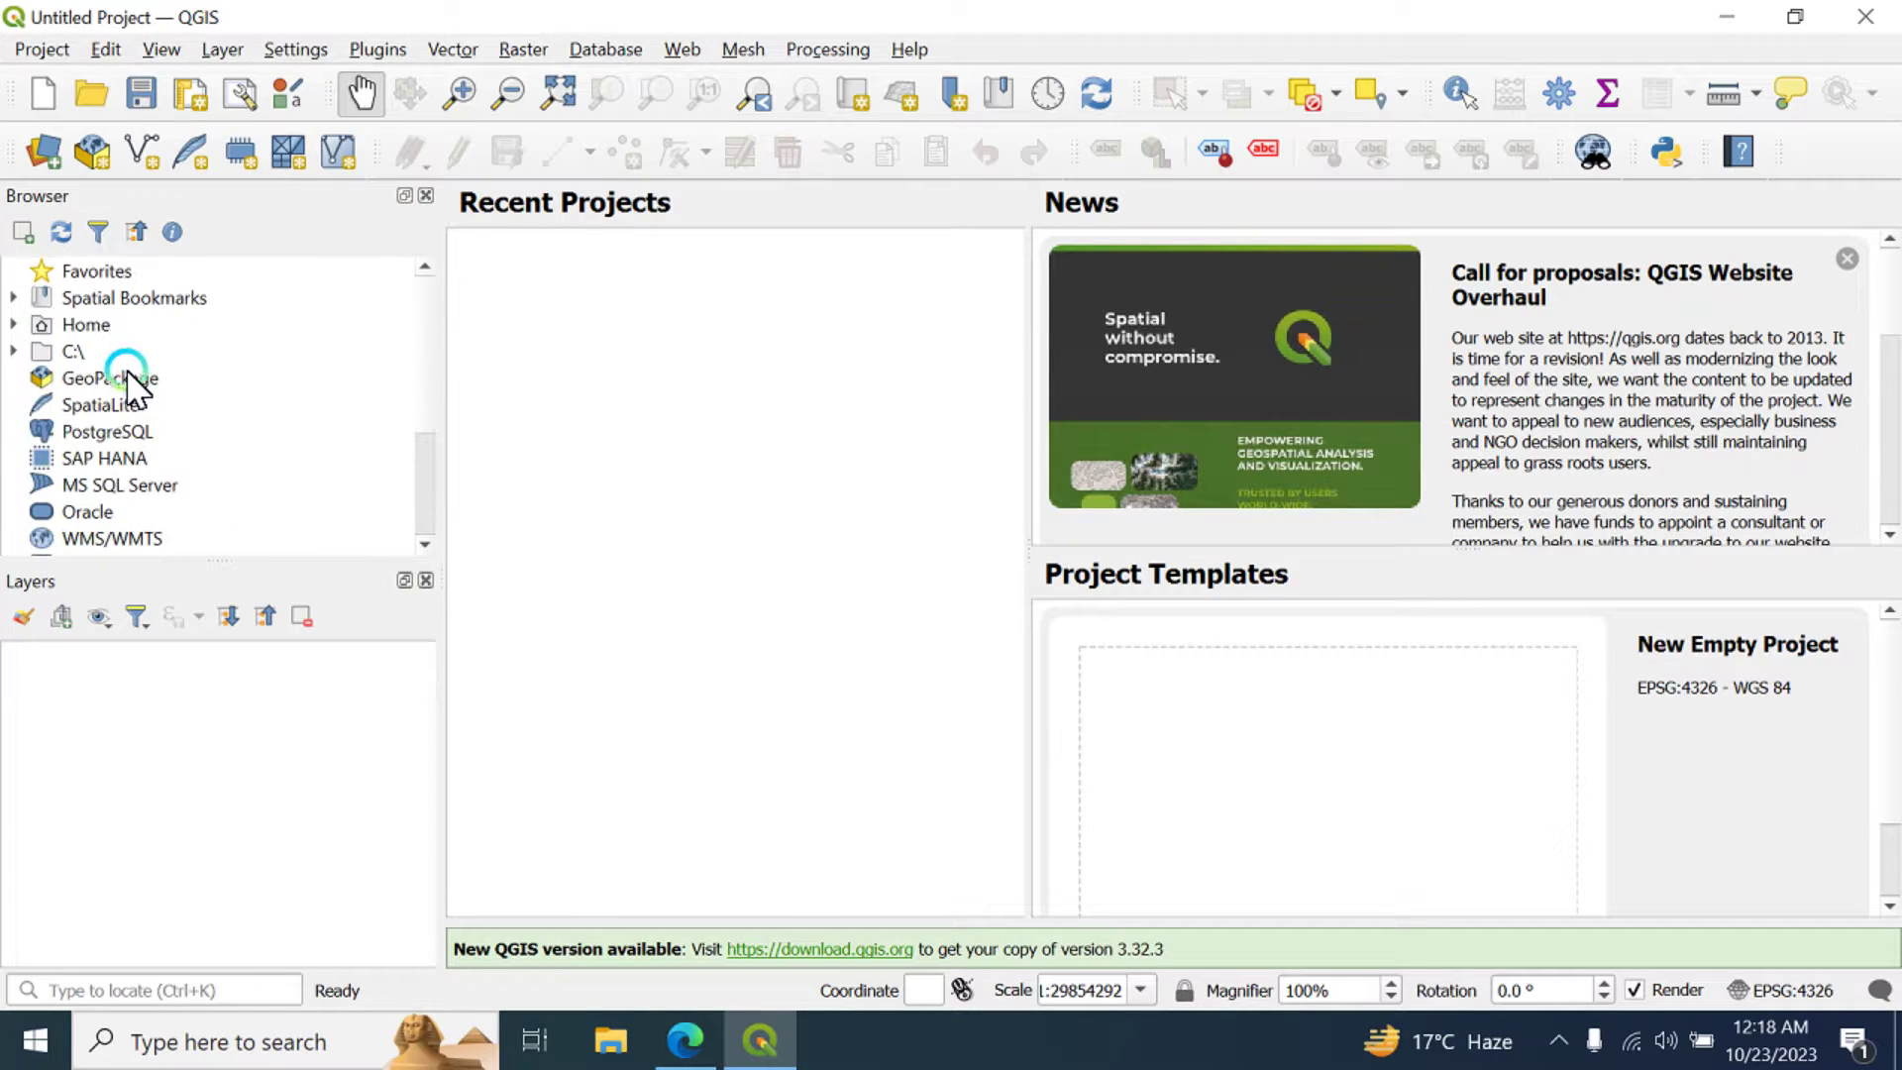
click(14, 324)
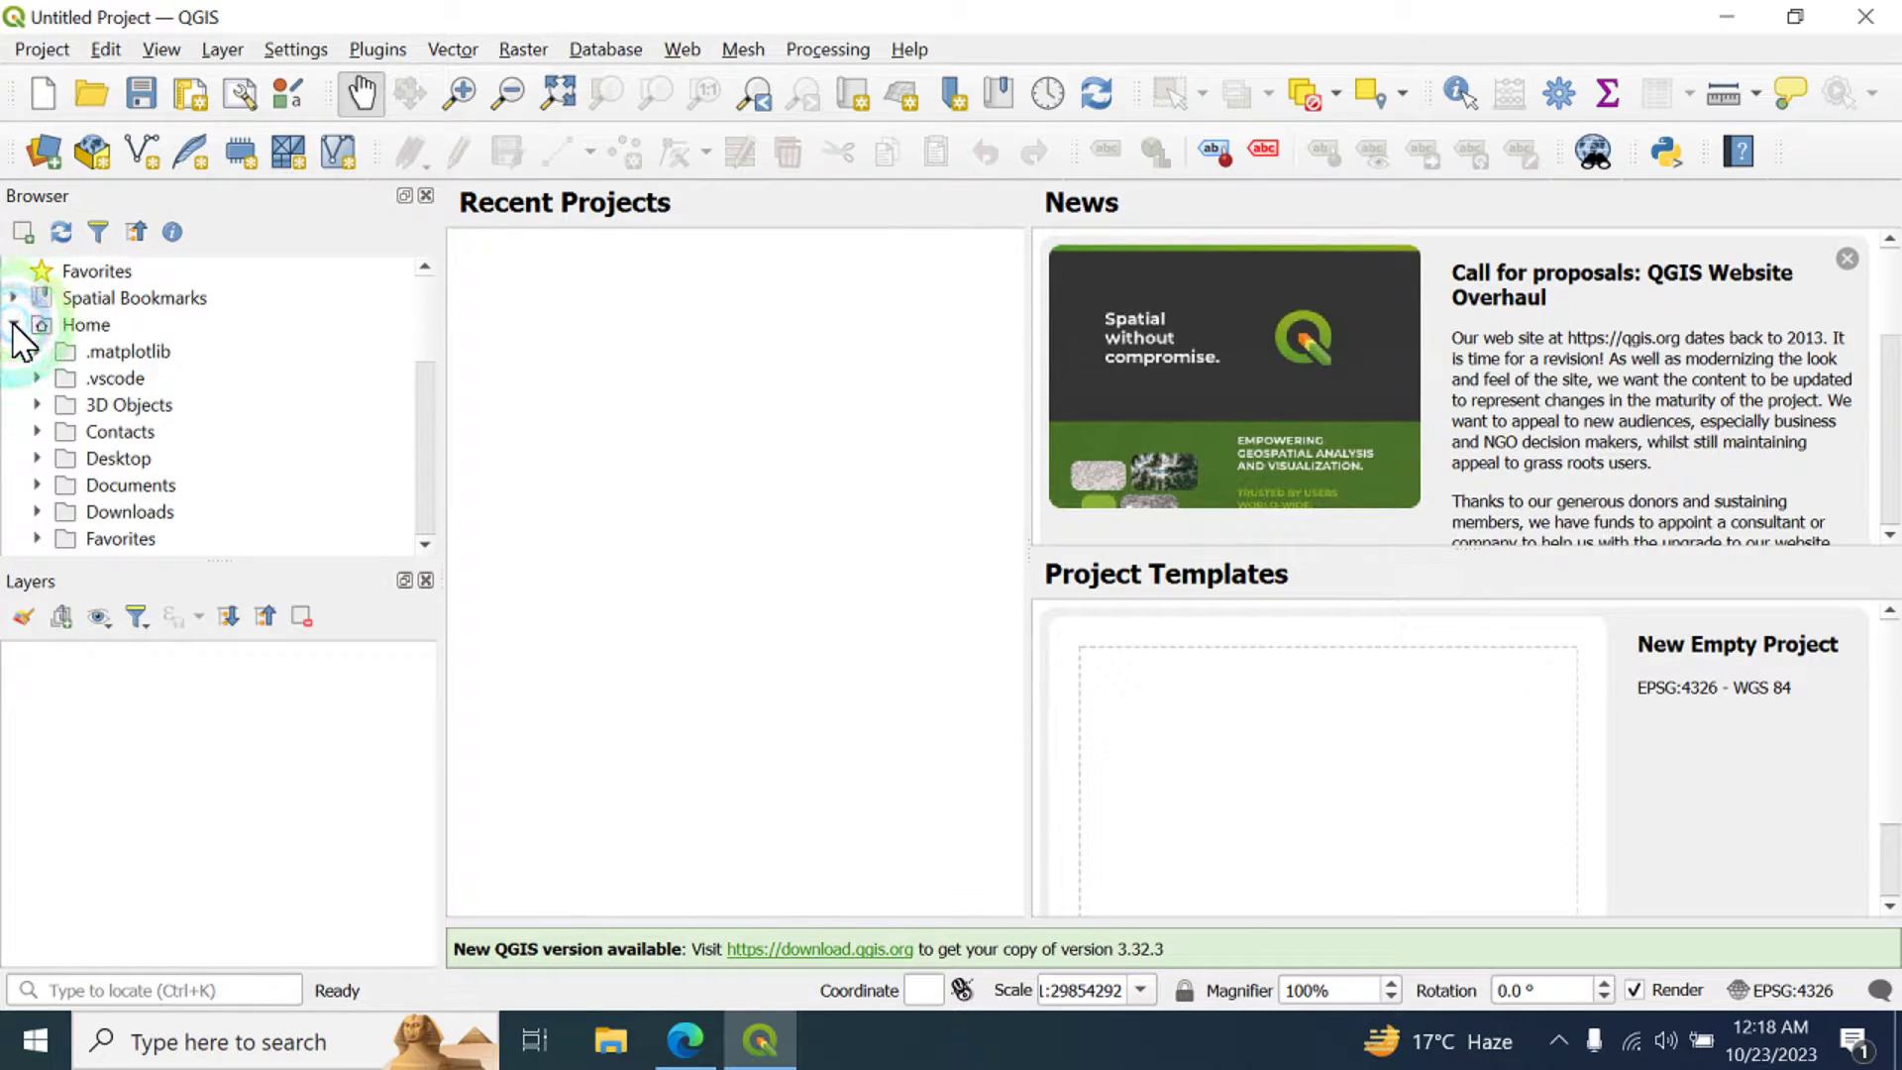
click(14, 324)
click(13, 297)
click(13, 297)
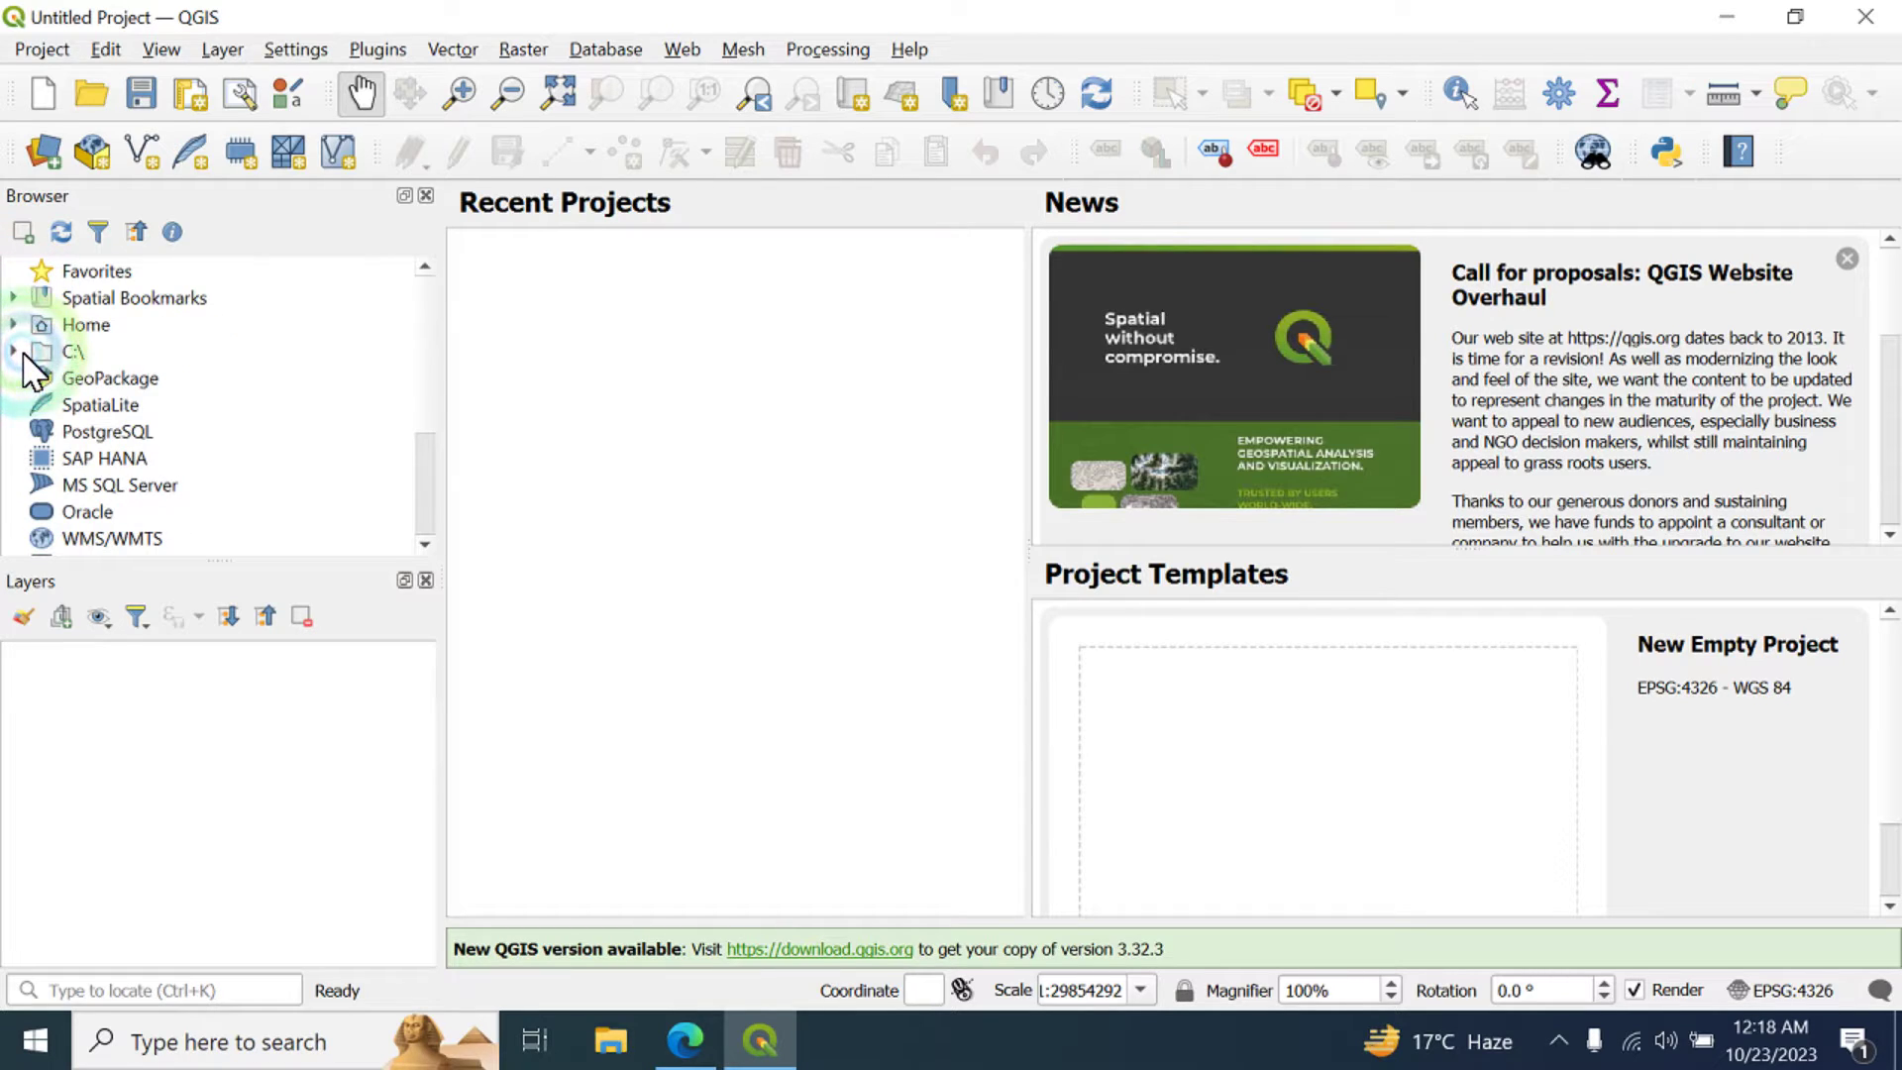
click(14, 350)
scroll(184, 456, down, 4)
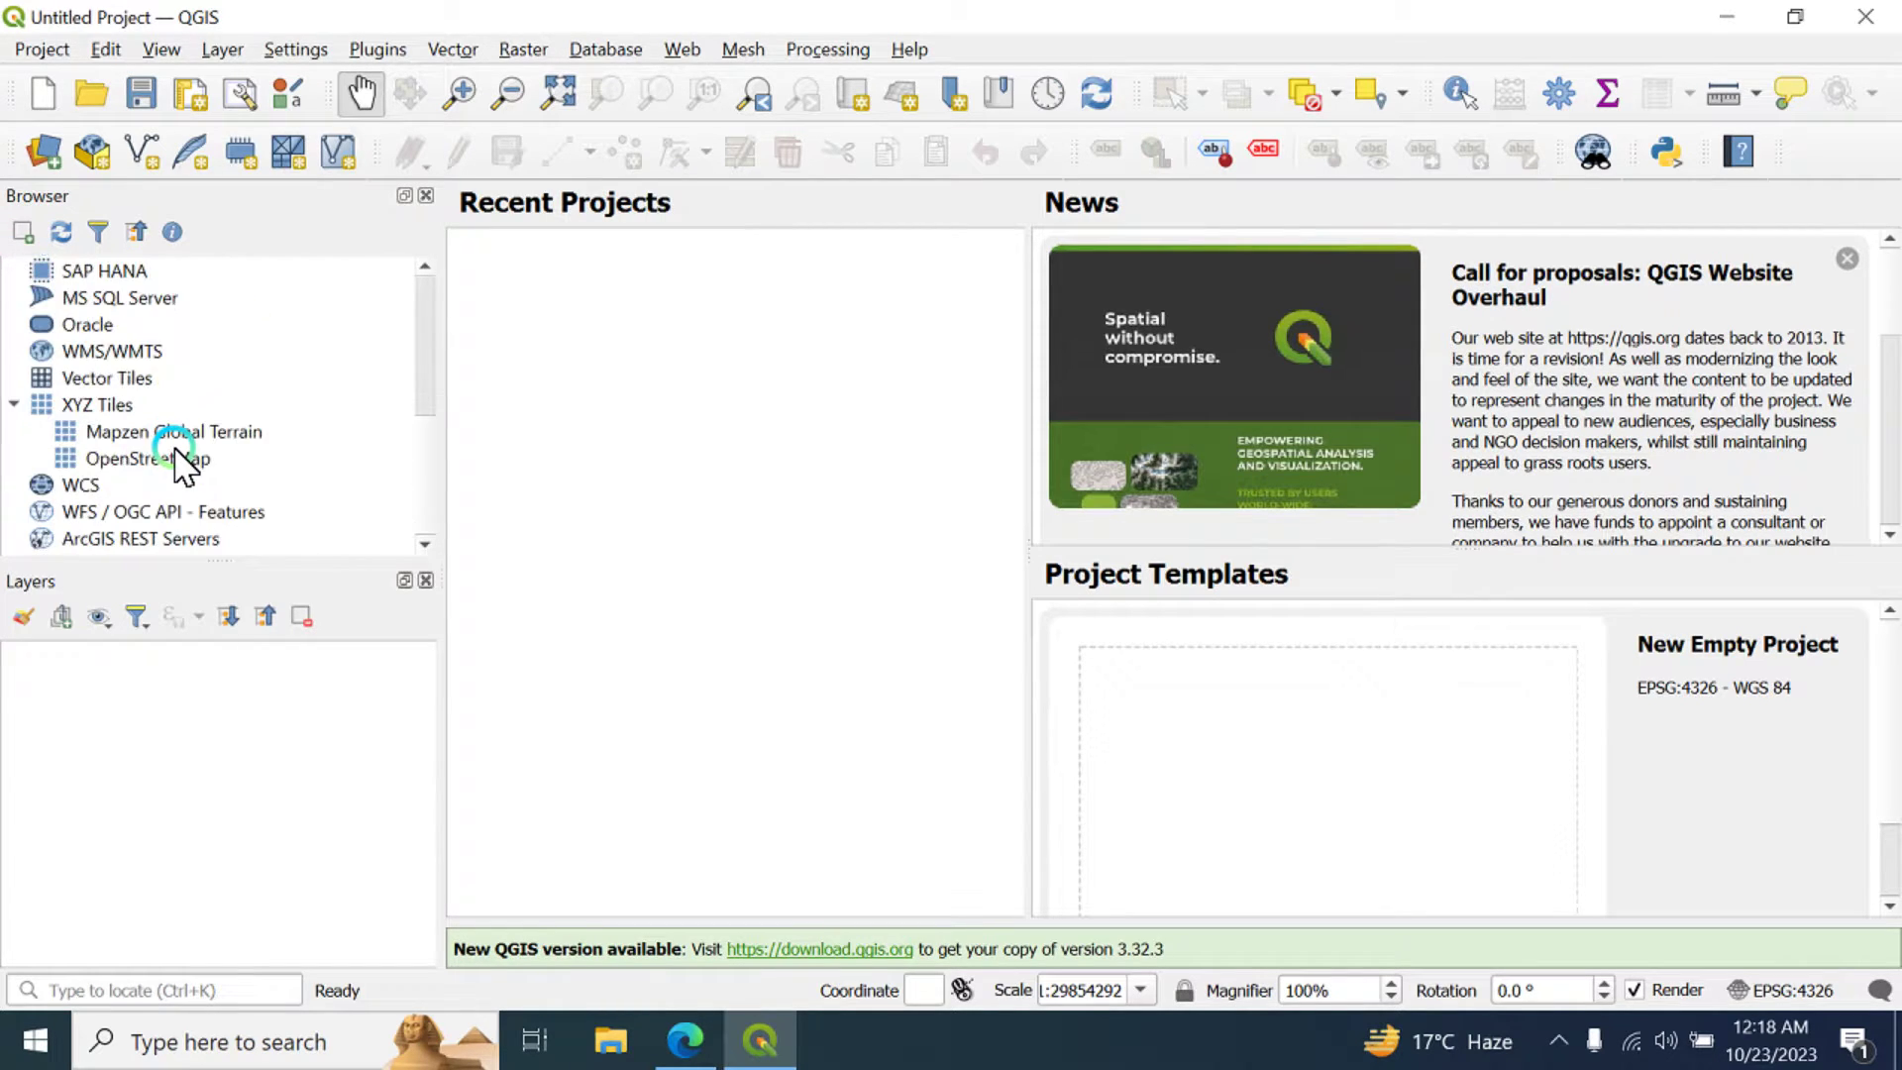
scroll(184, 463, up, 4)
click(20, 350)
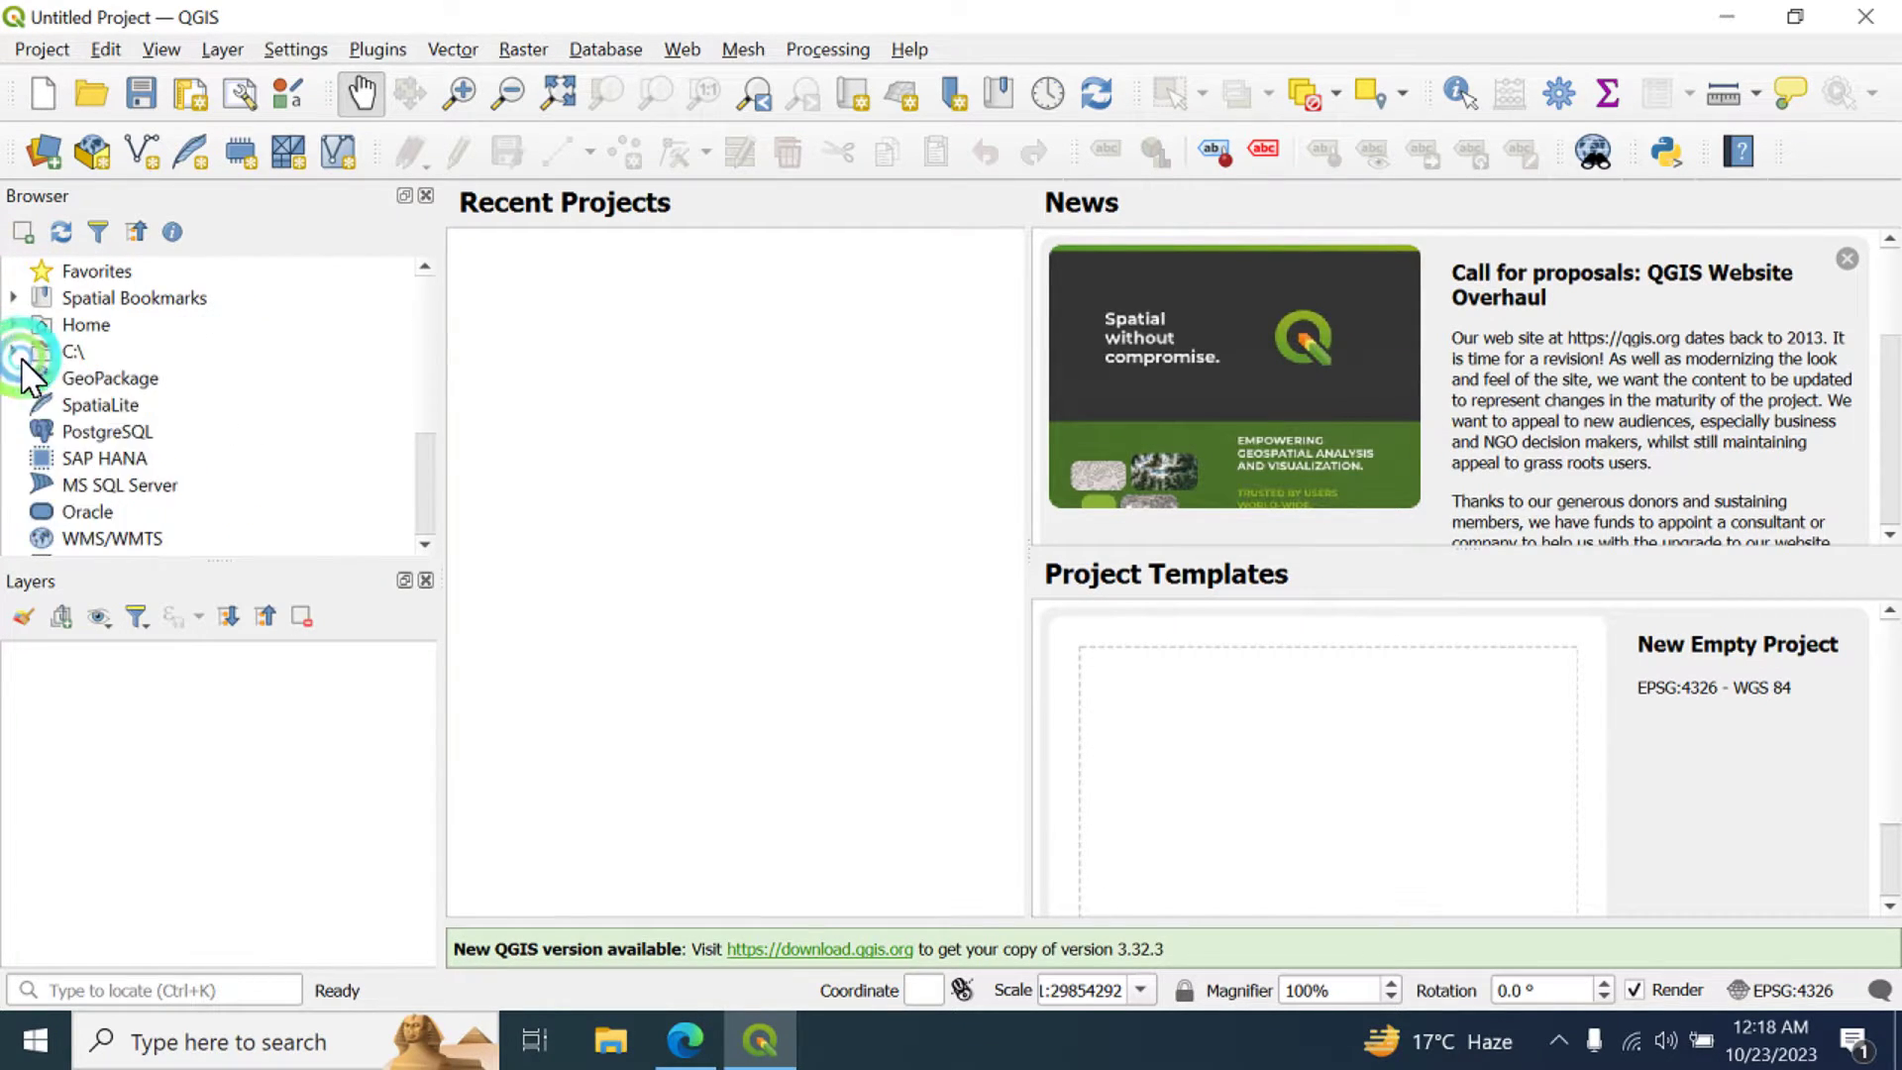
click(67, 234)
click(97, 234)
click(63, 355)
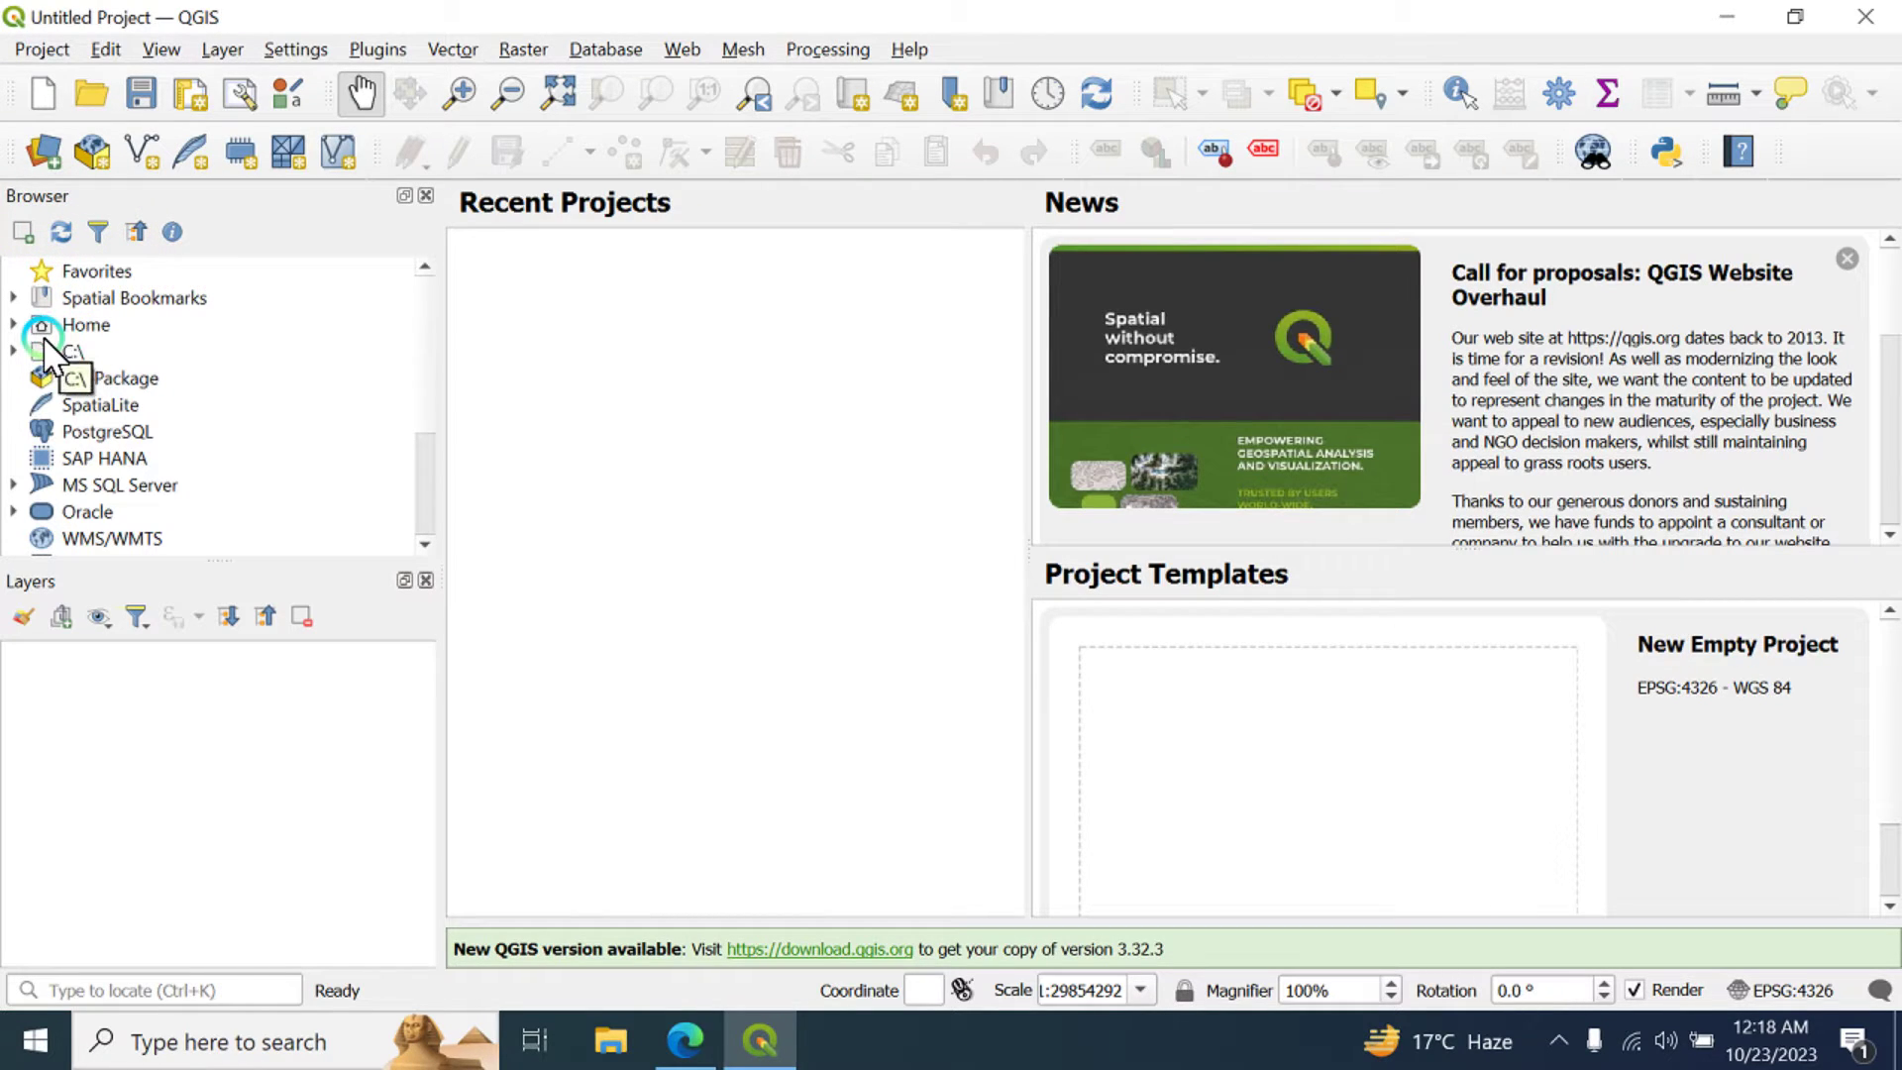
double_click(29, 351)
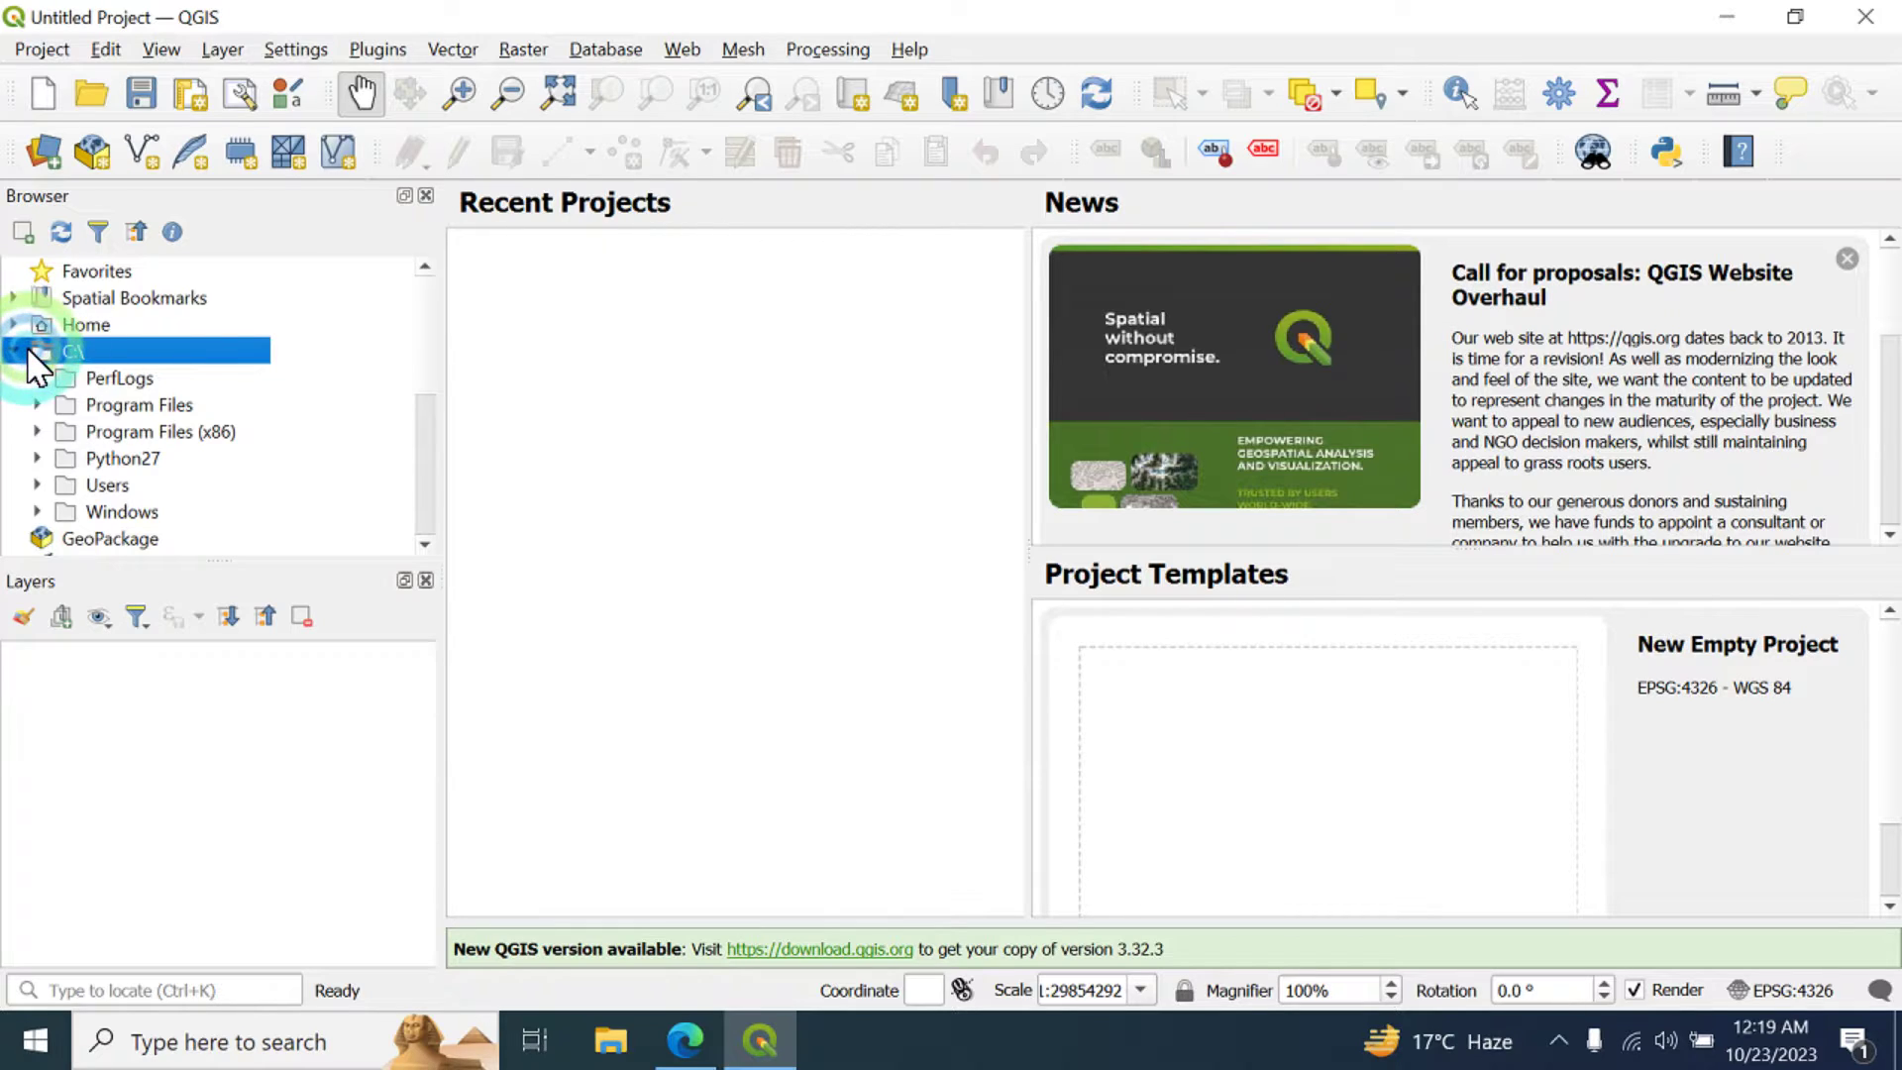
- Switch to File Explorer and copy the extracted planet_72.957,33.605_73.127,33.708.osm.shp folder from Downloads to the root of Local Disk (C:)
click(610, 1040)
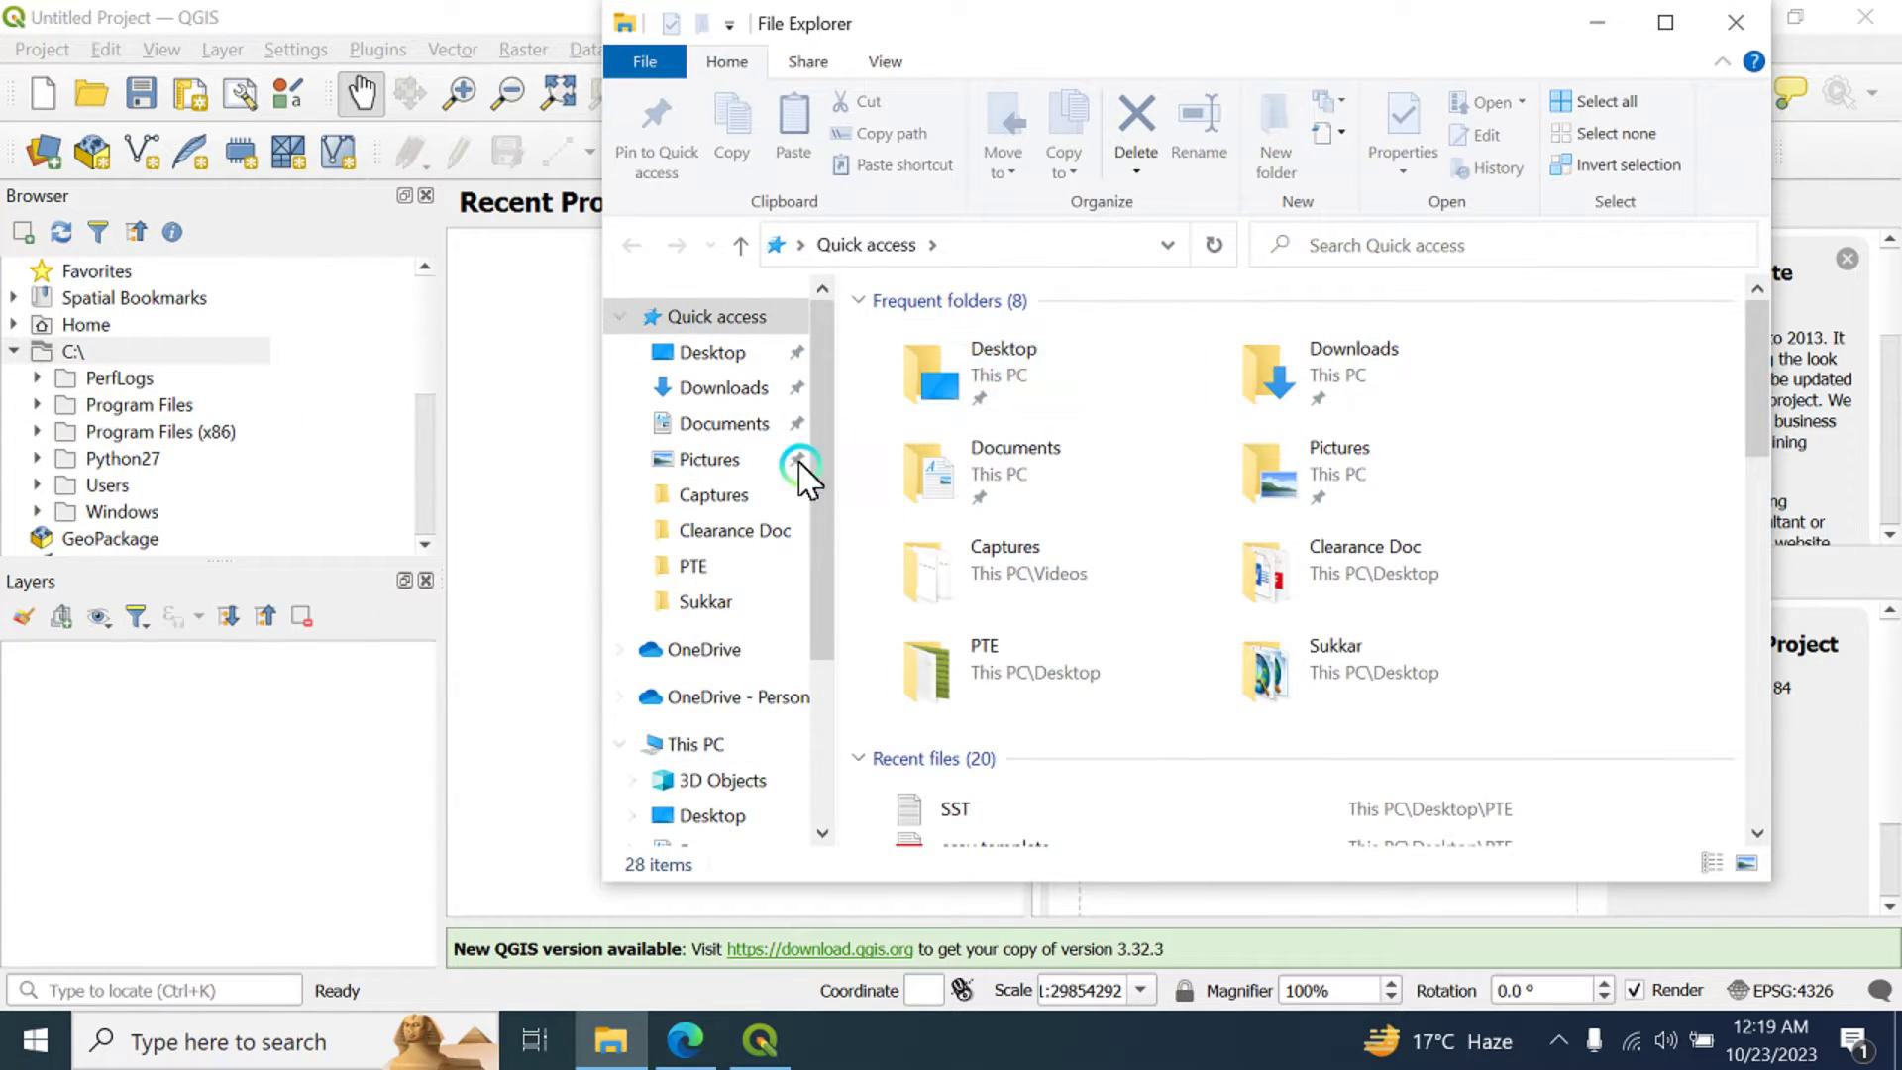
click(729, 387)
right_click(1074, 446)
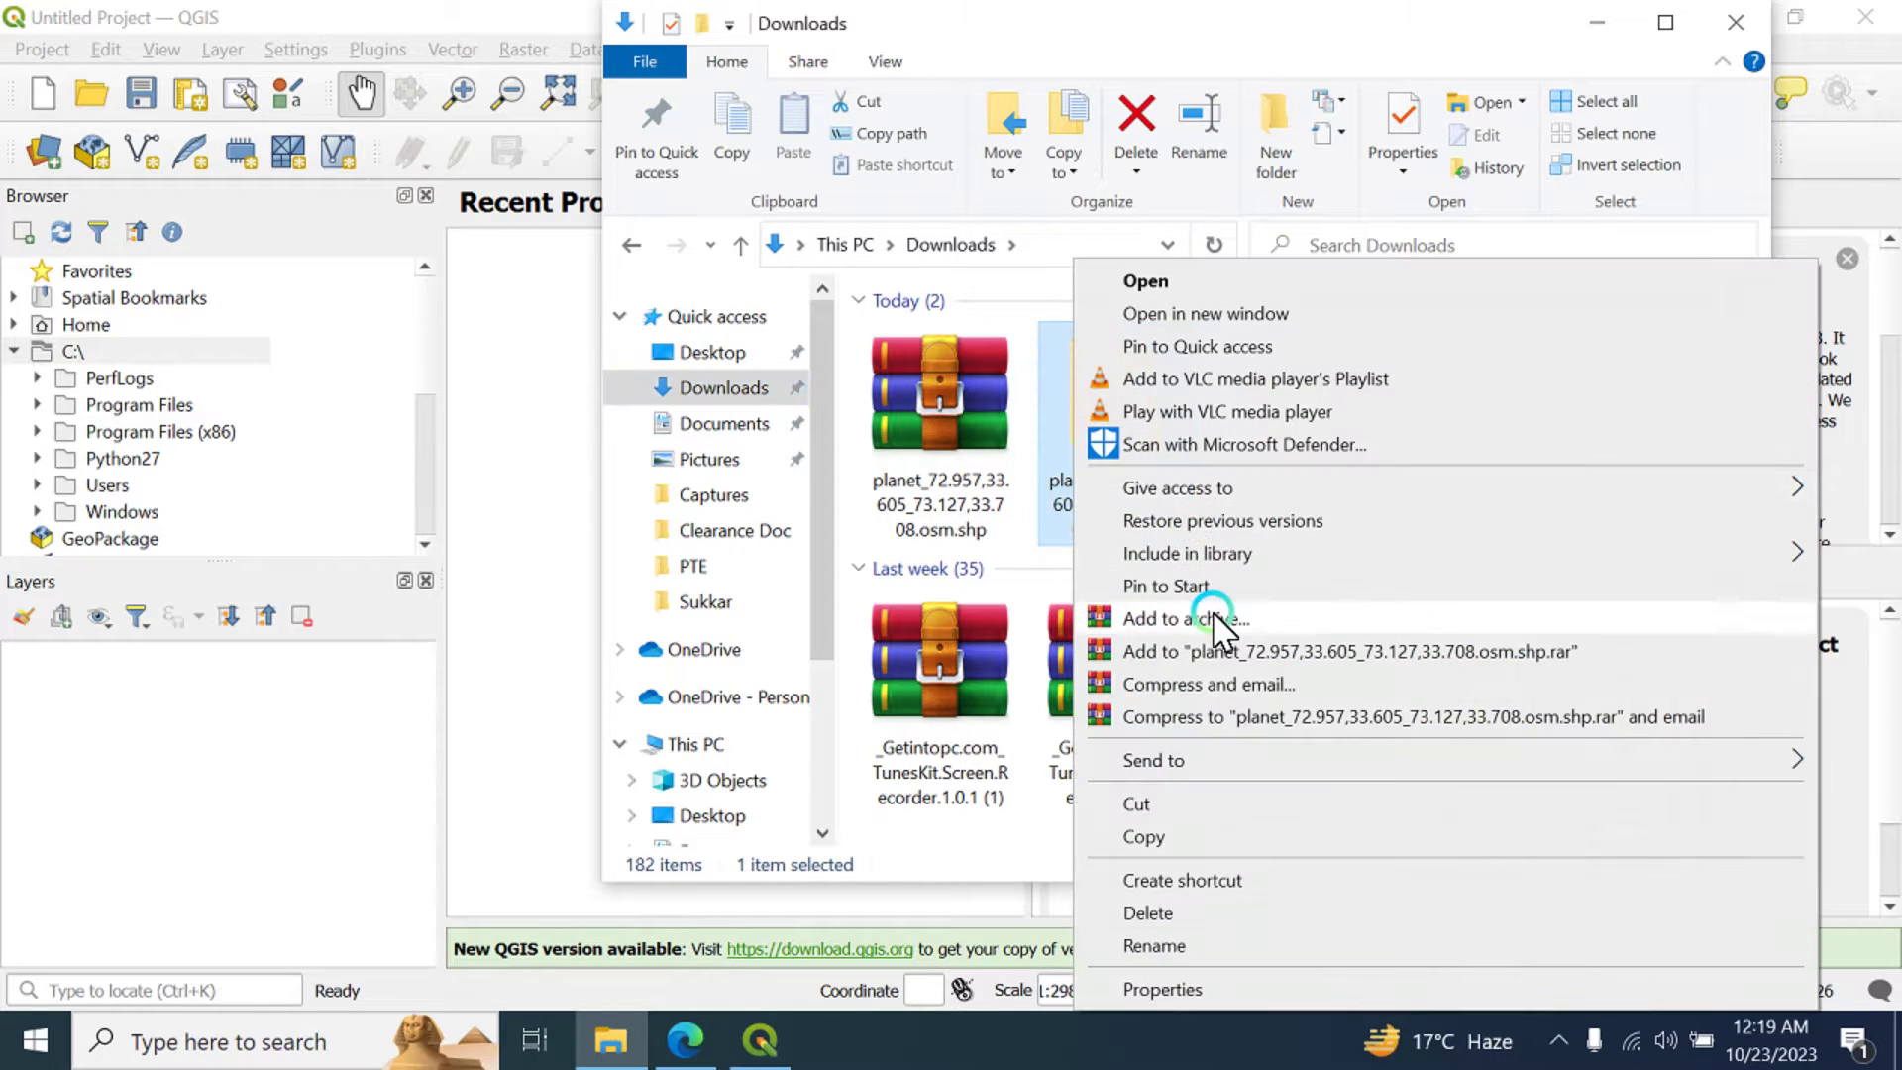
click(1144, 840)
scroll(694, 713, down, 2)
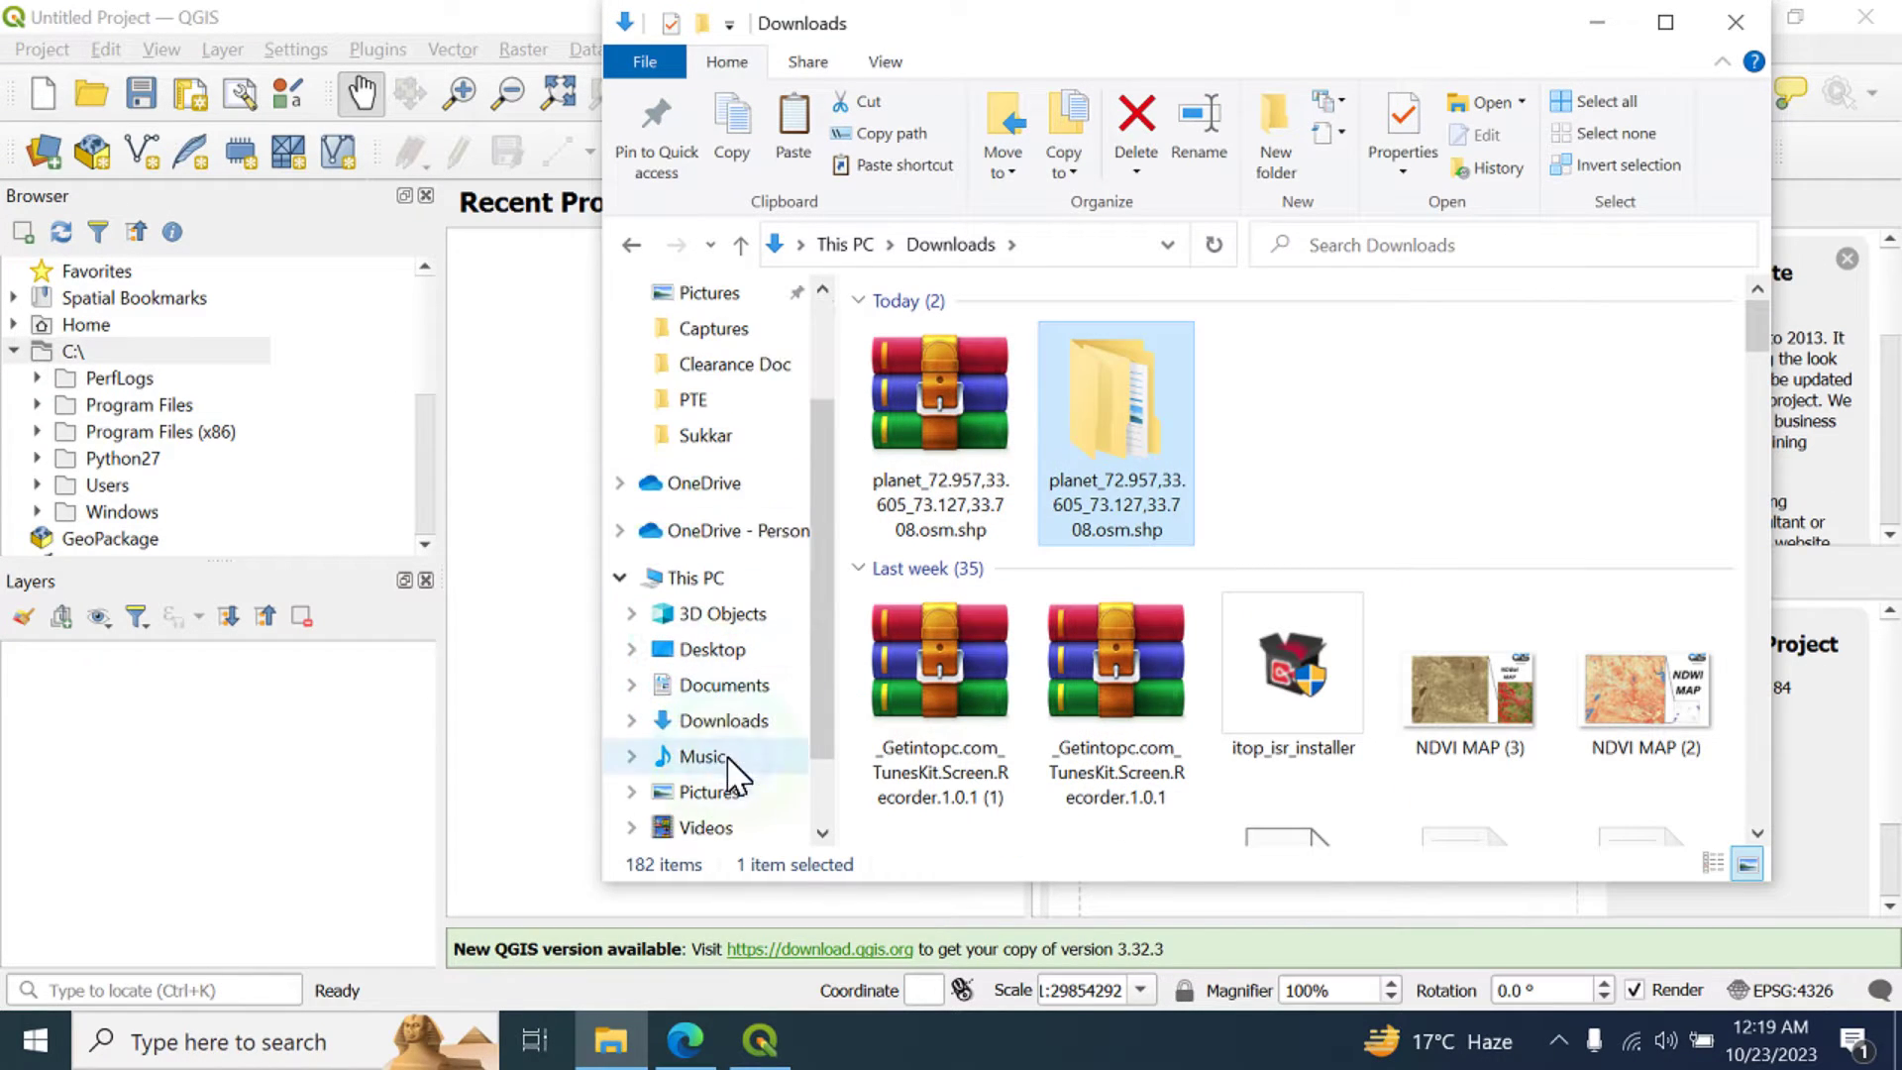
scroll(738, 584, down, 1)
scroll(738, 584, down, 1)
click(738, 761)
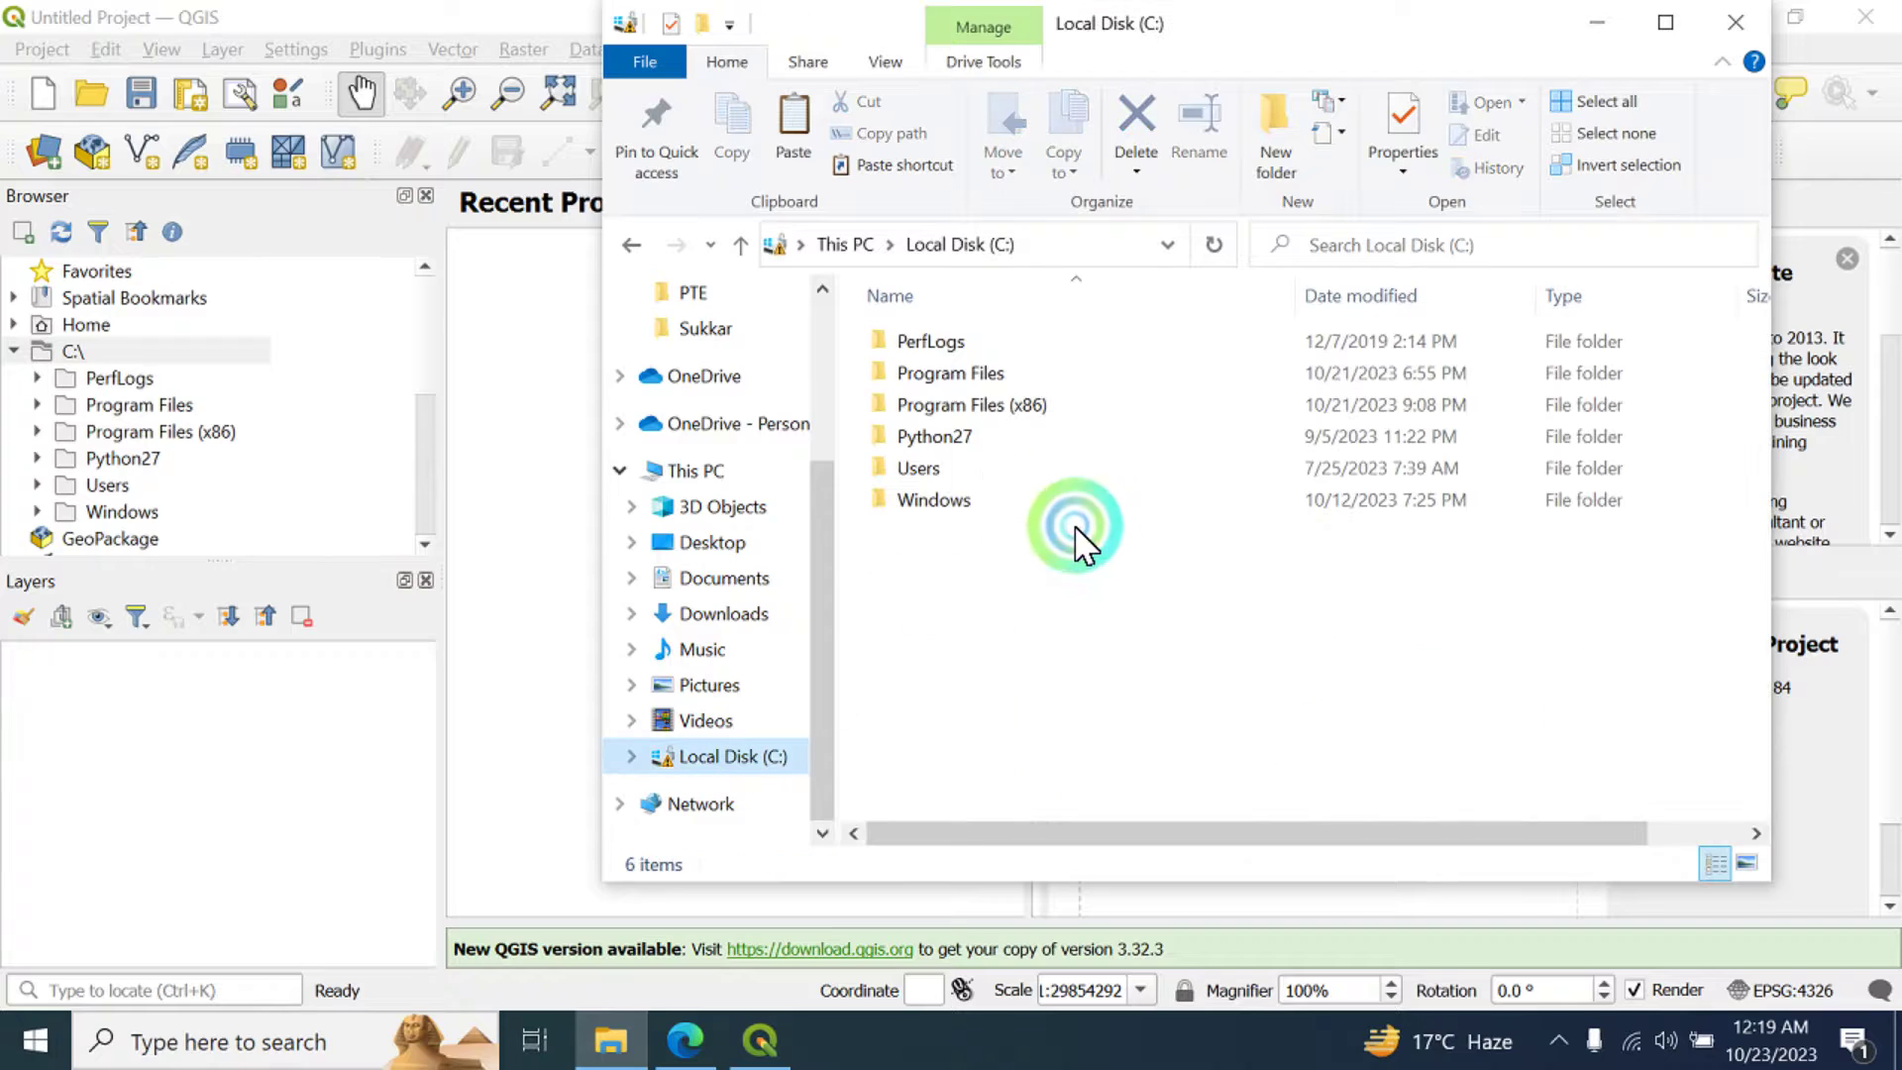
right_click(1032, 569)
click(1162, 705)
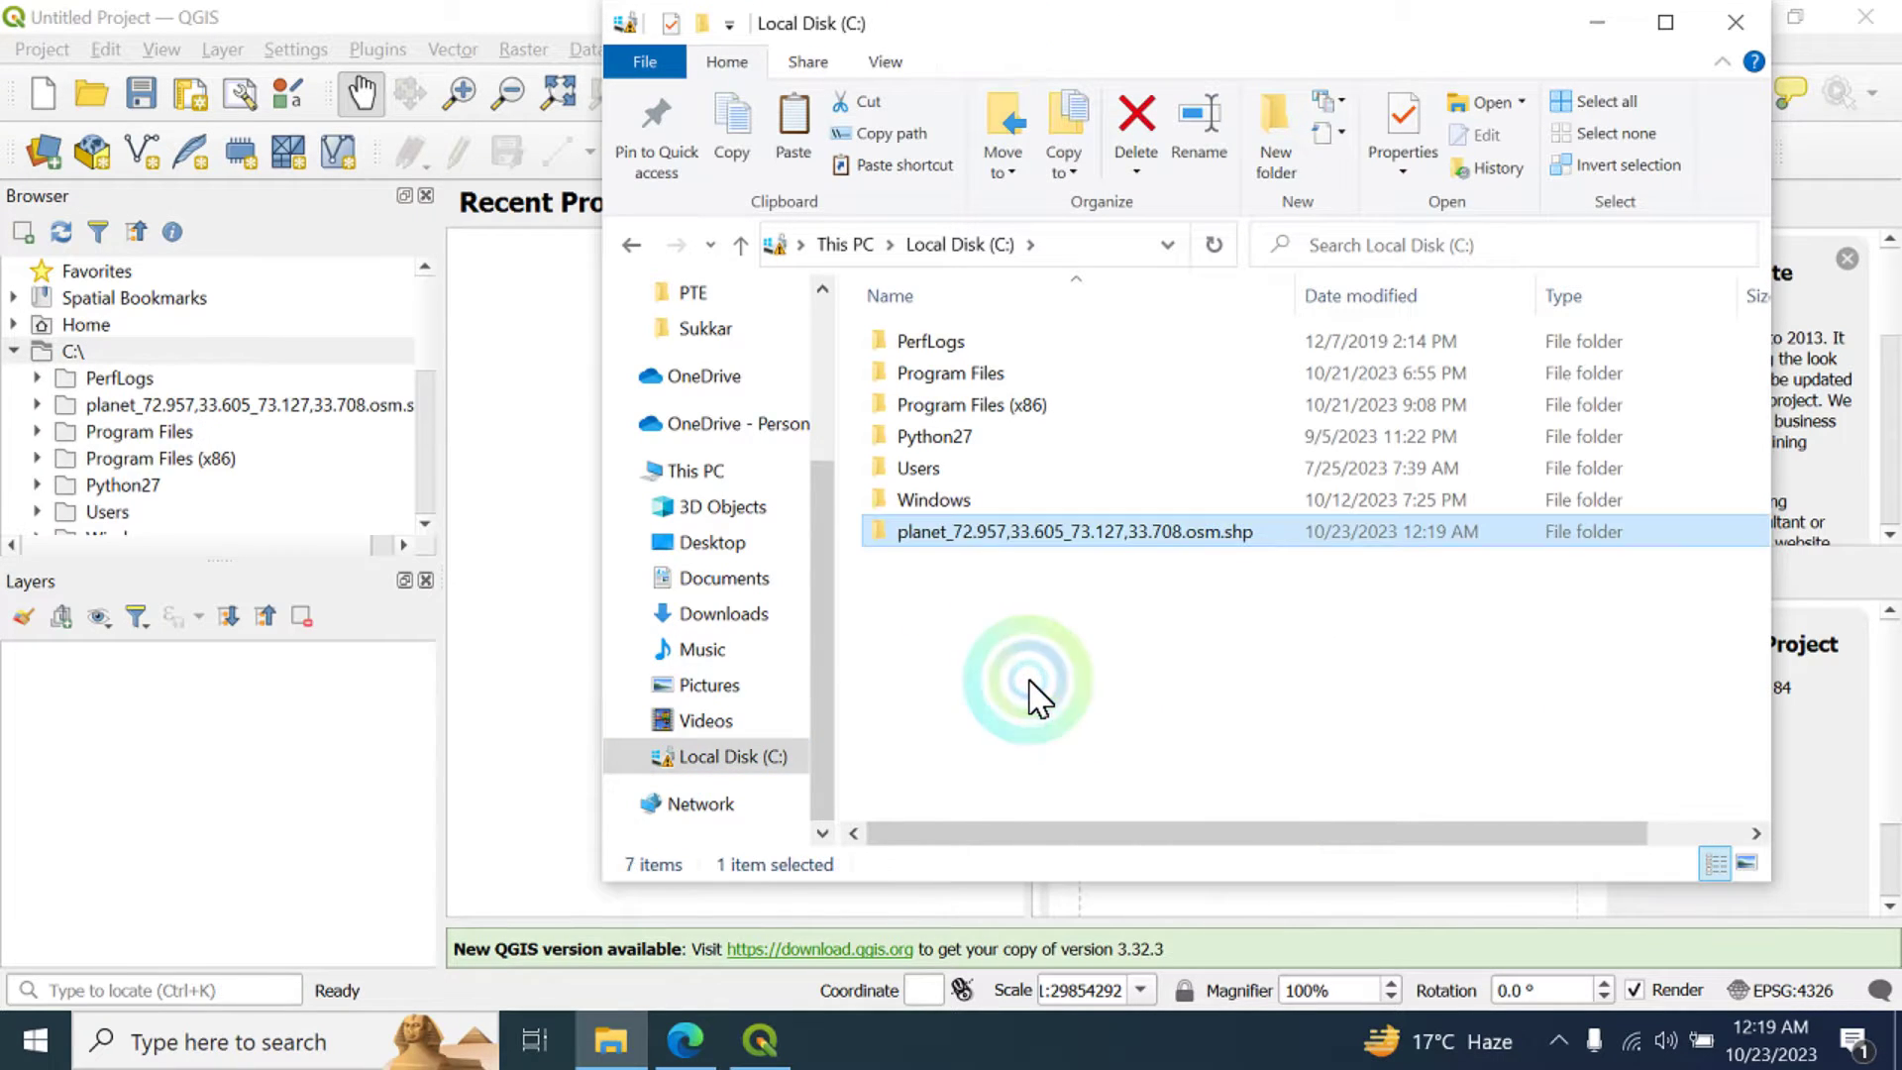
- Return to QGIS and expand the copied planet_72.957,33.605_73.127,33.708.osm.shp folder and its subfolder under C:\ in the Browser
click(167, 401)
click(37, 404)
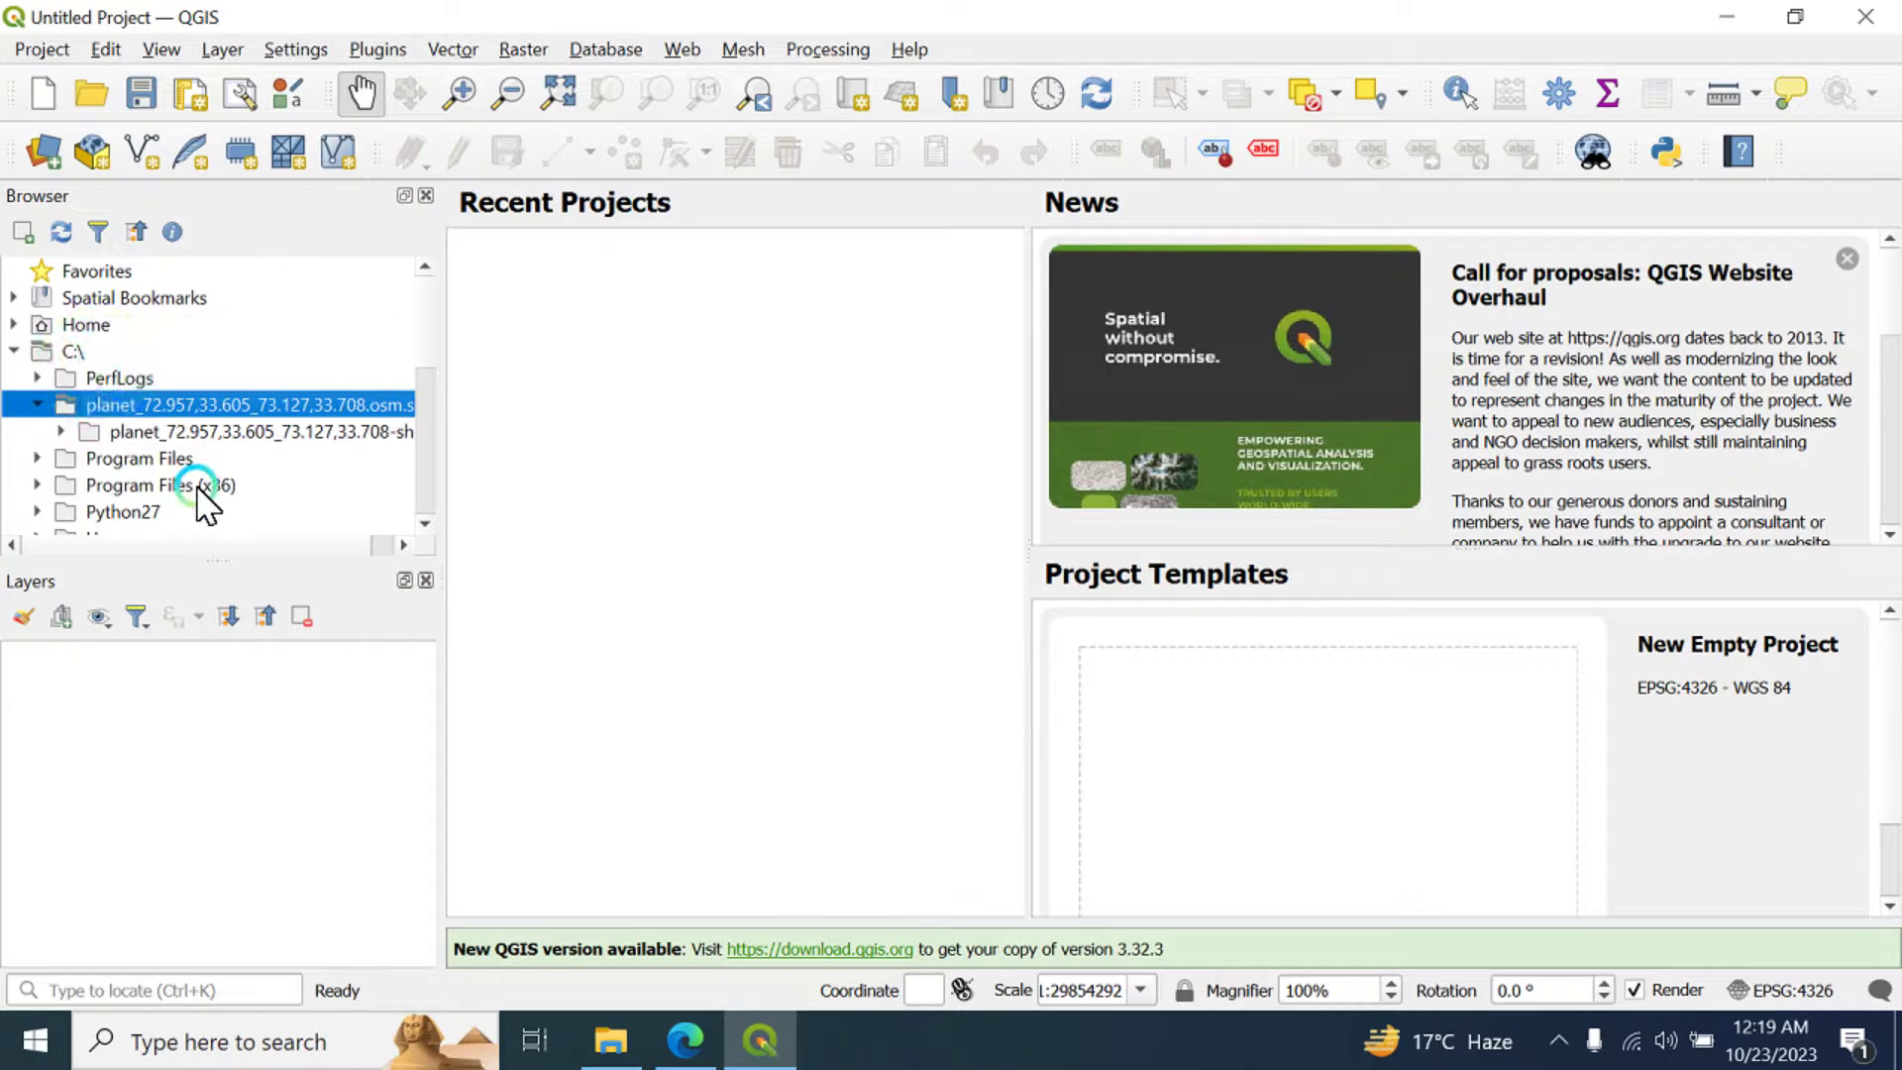
click(62, 432)
scroll(272, 510, down, 1)
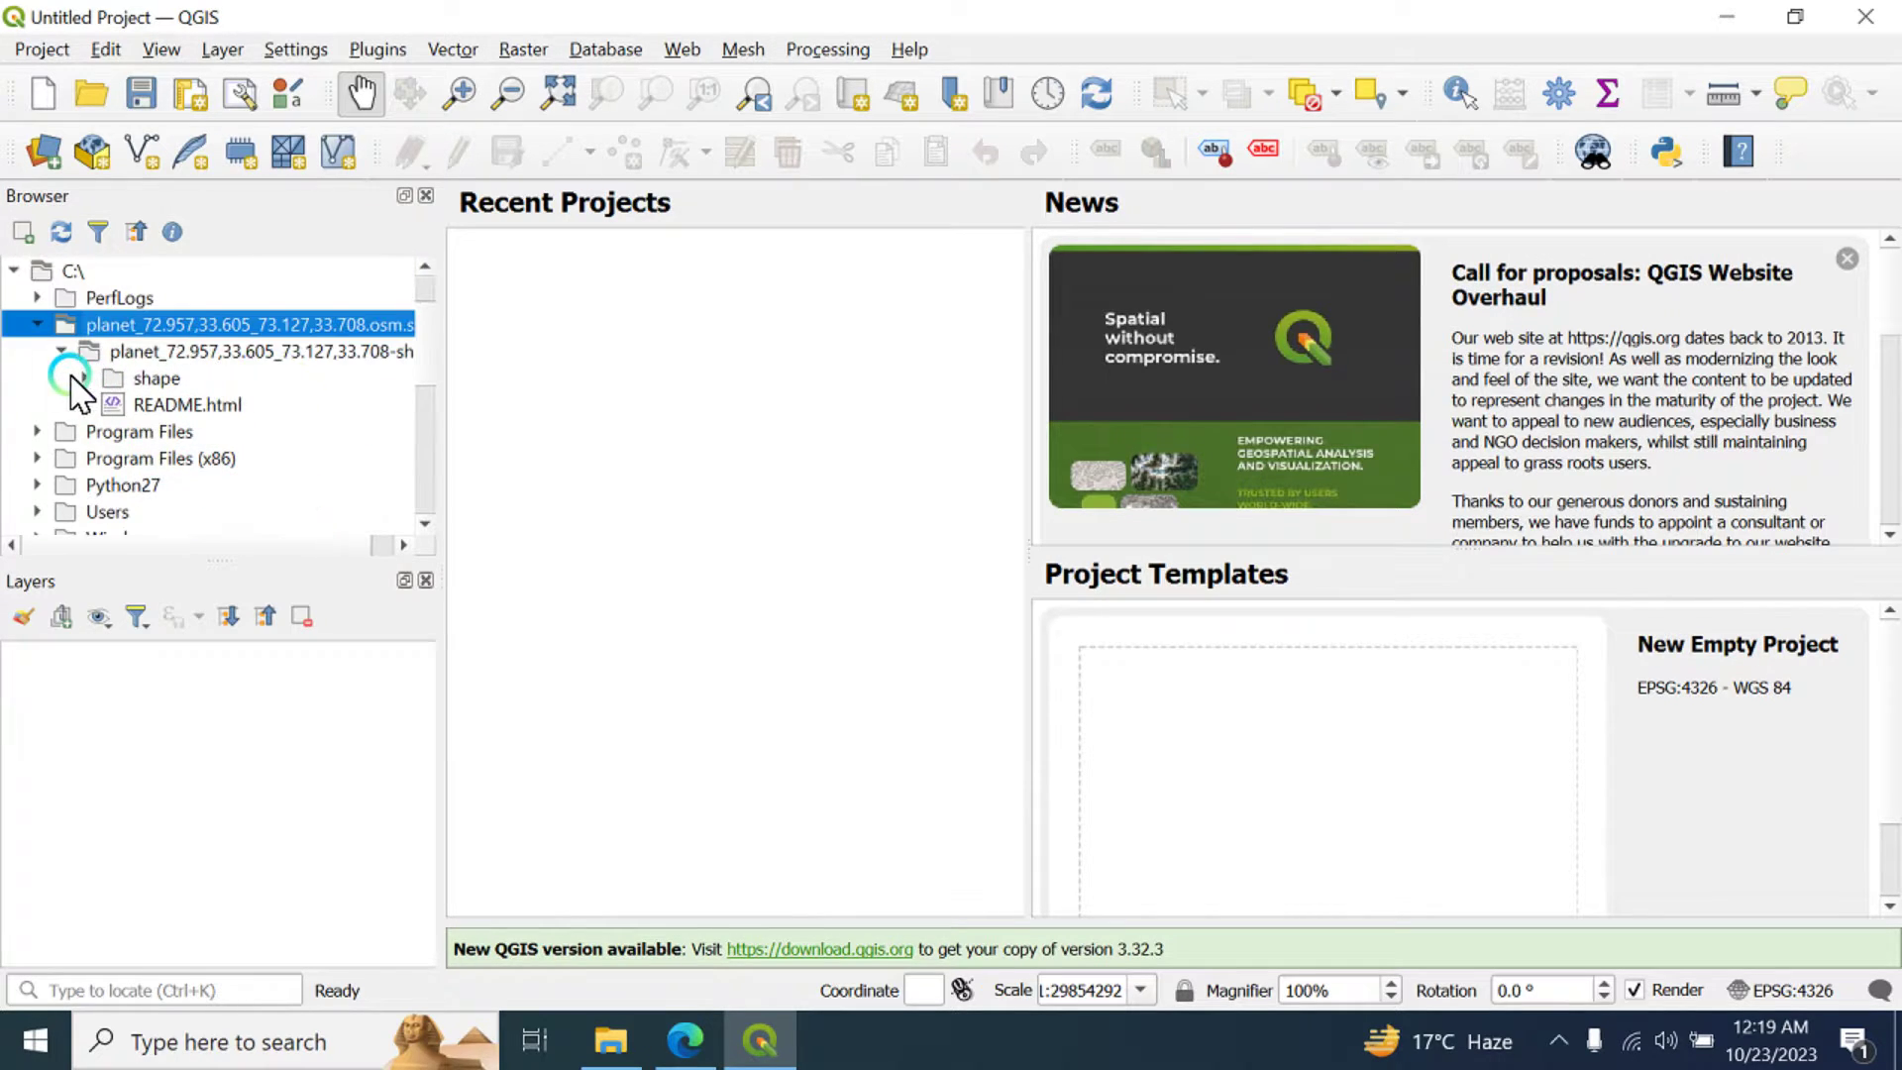
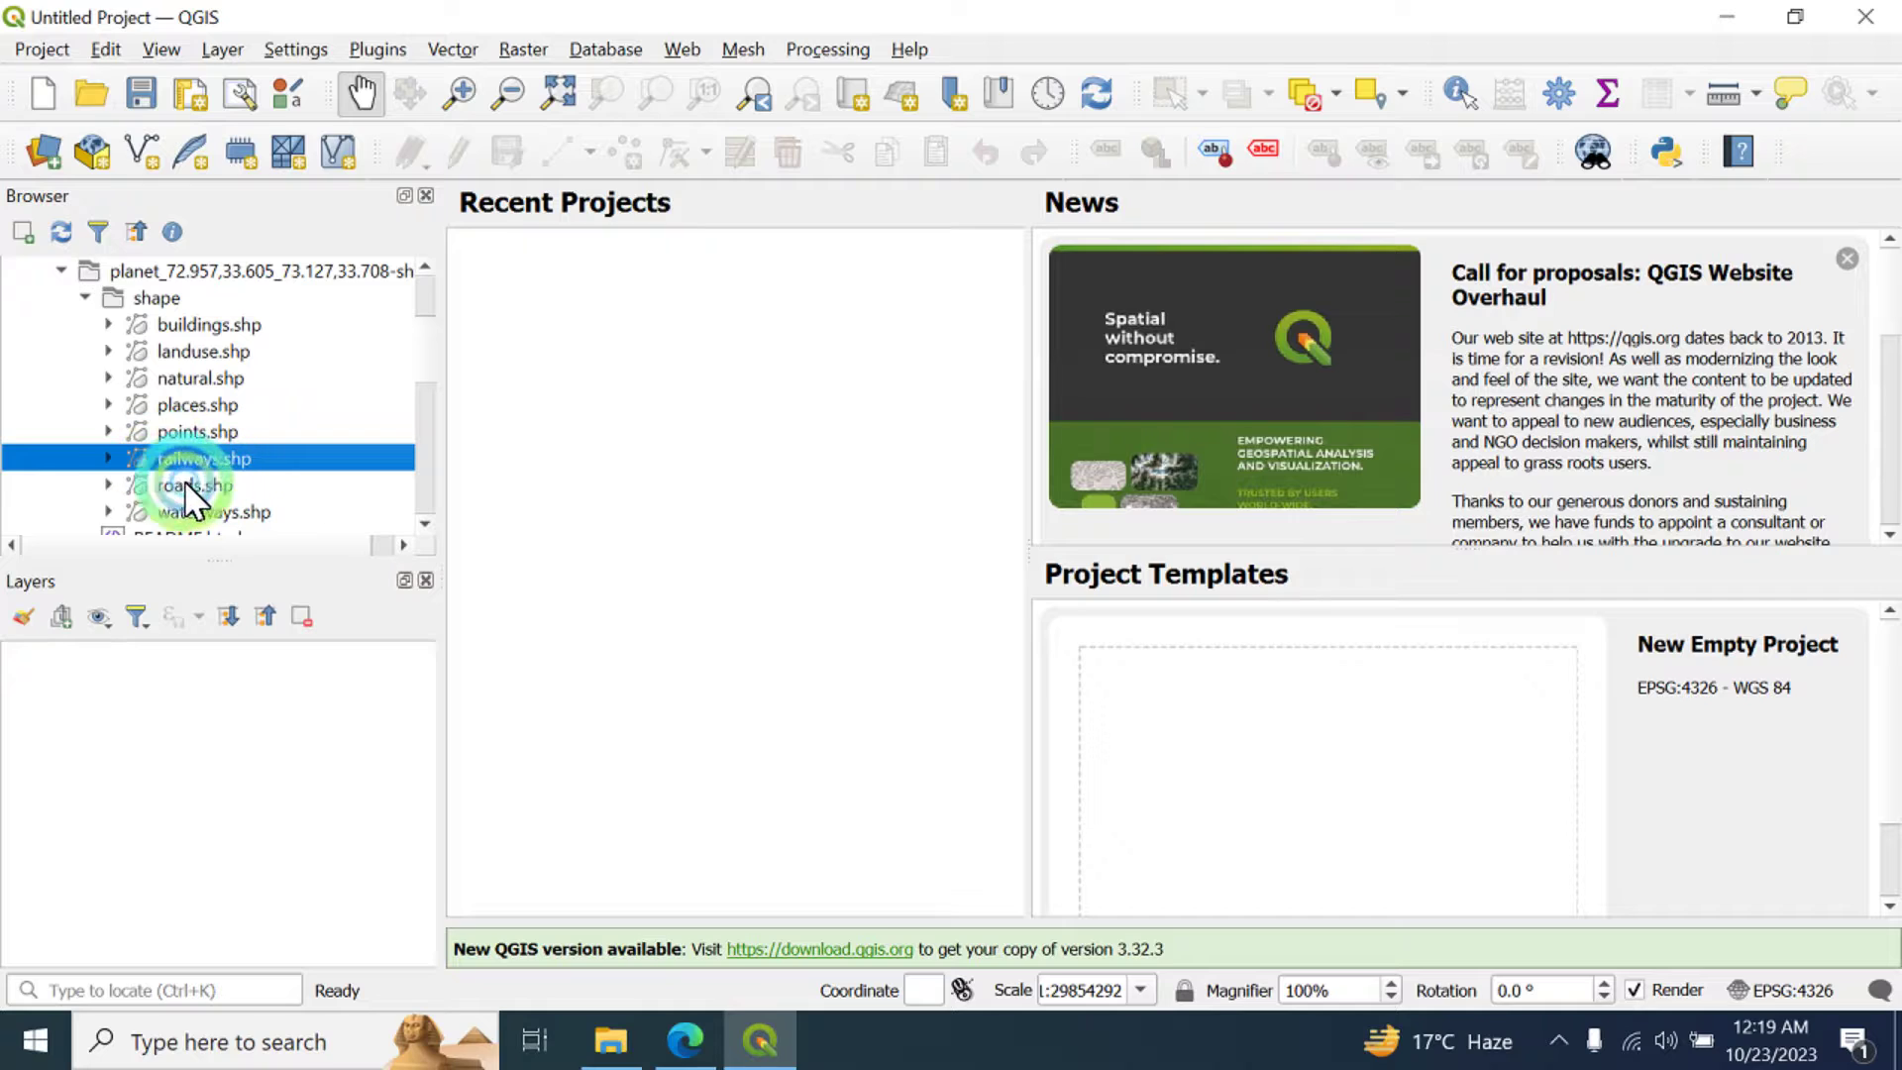
- Add waterways.shp from the shape folder to the project and open the new layer's symbology properties
click(210, 508)
scroll(213, 485, down, 1)
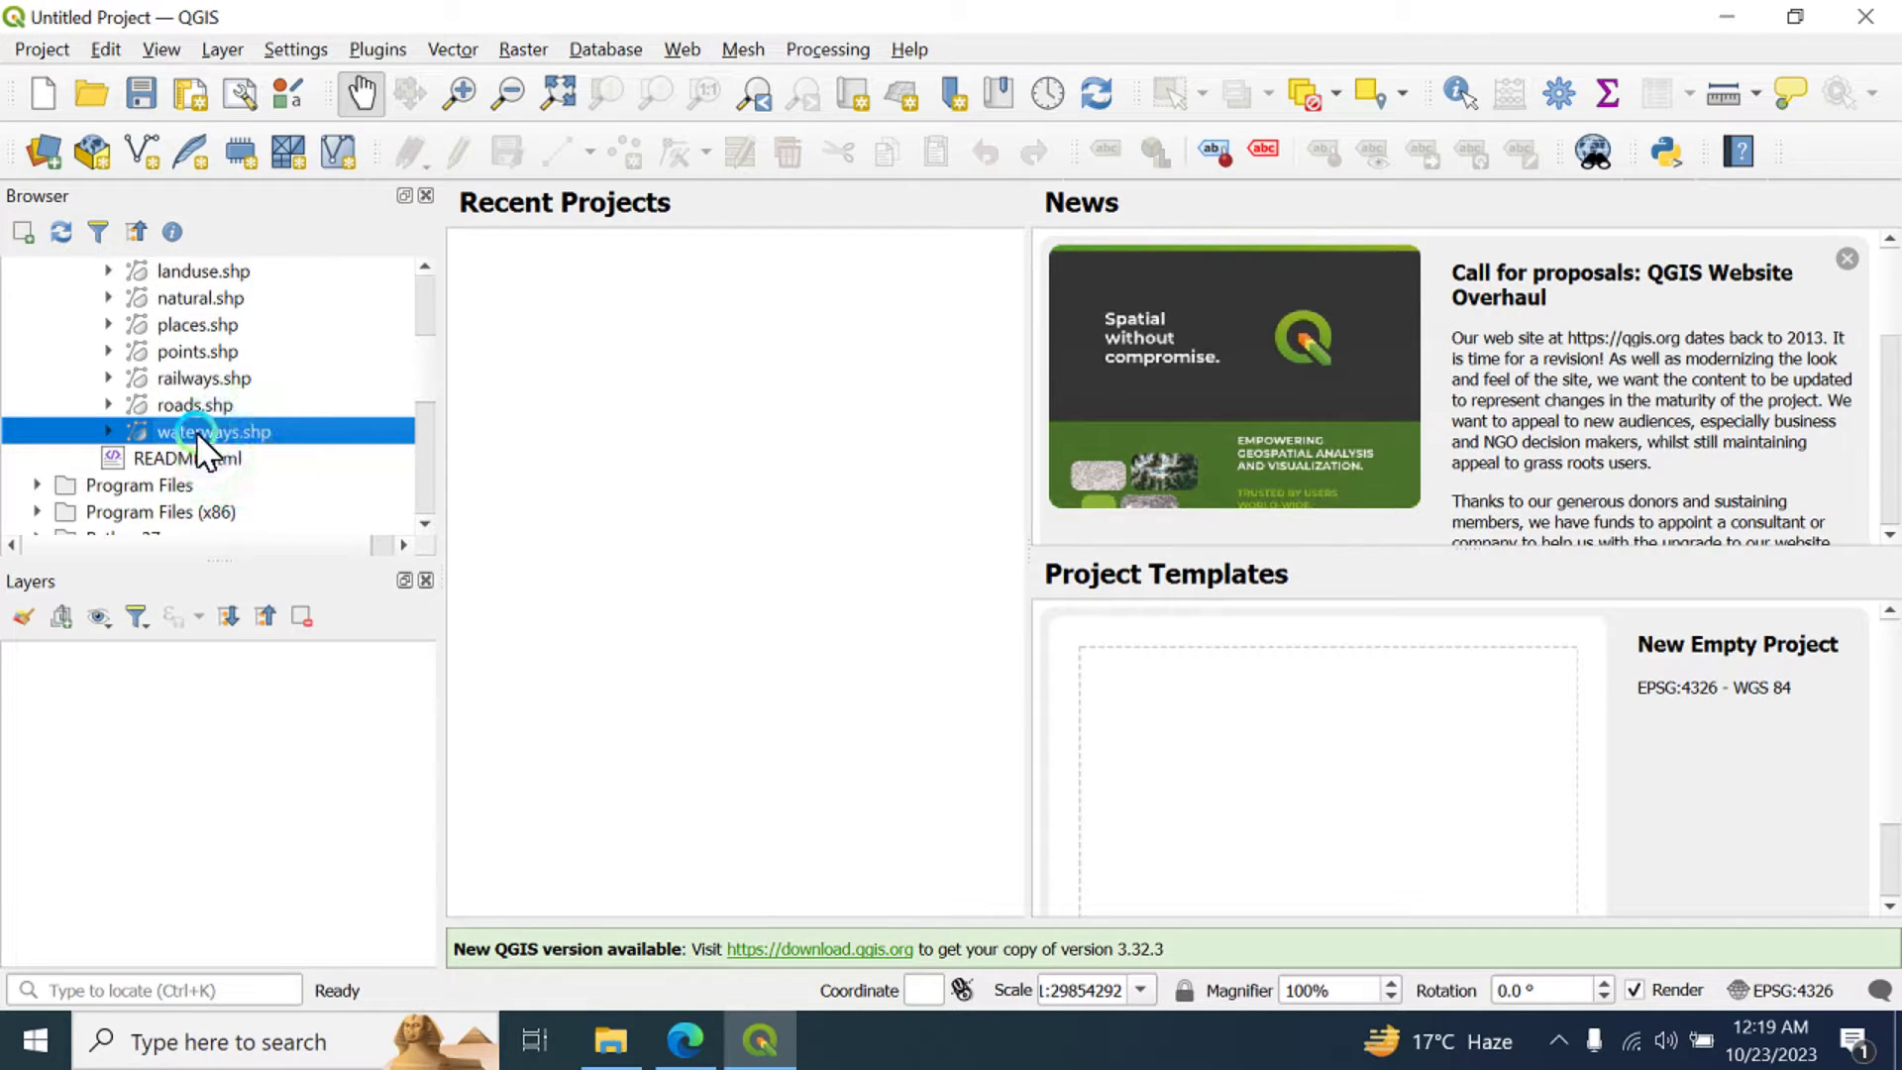
drag(145, 701, 147, 724)
scroll(1009, 556, down, 2)
scroll(1010, 556, up, 3)
scroll(1011, 564, down, 3)
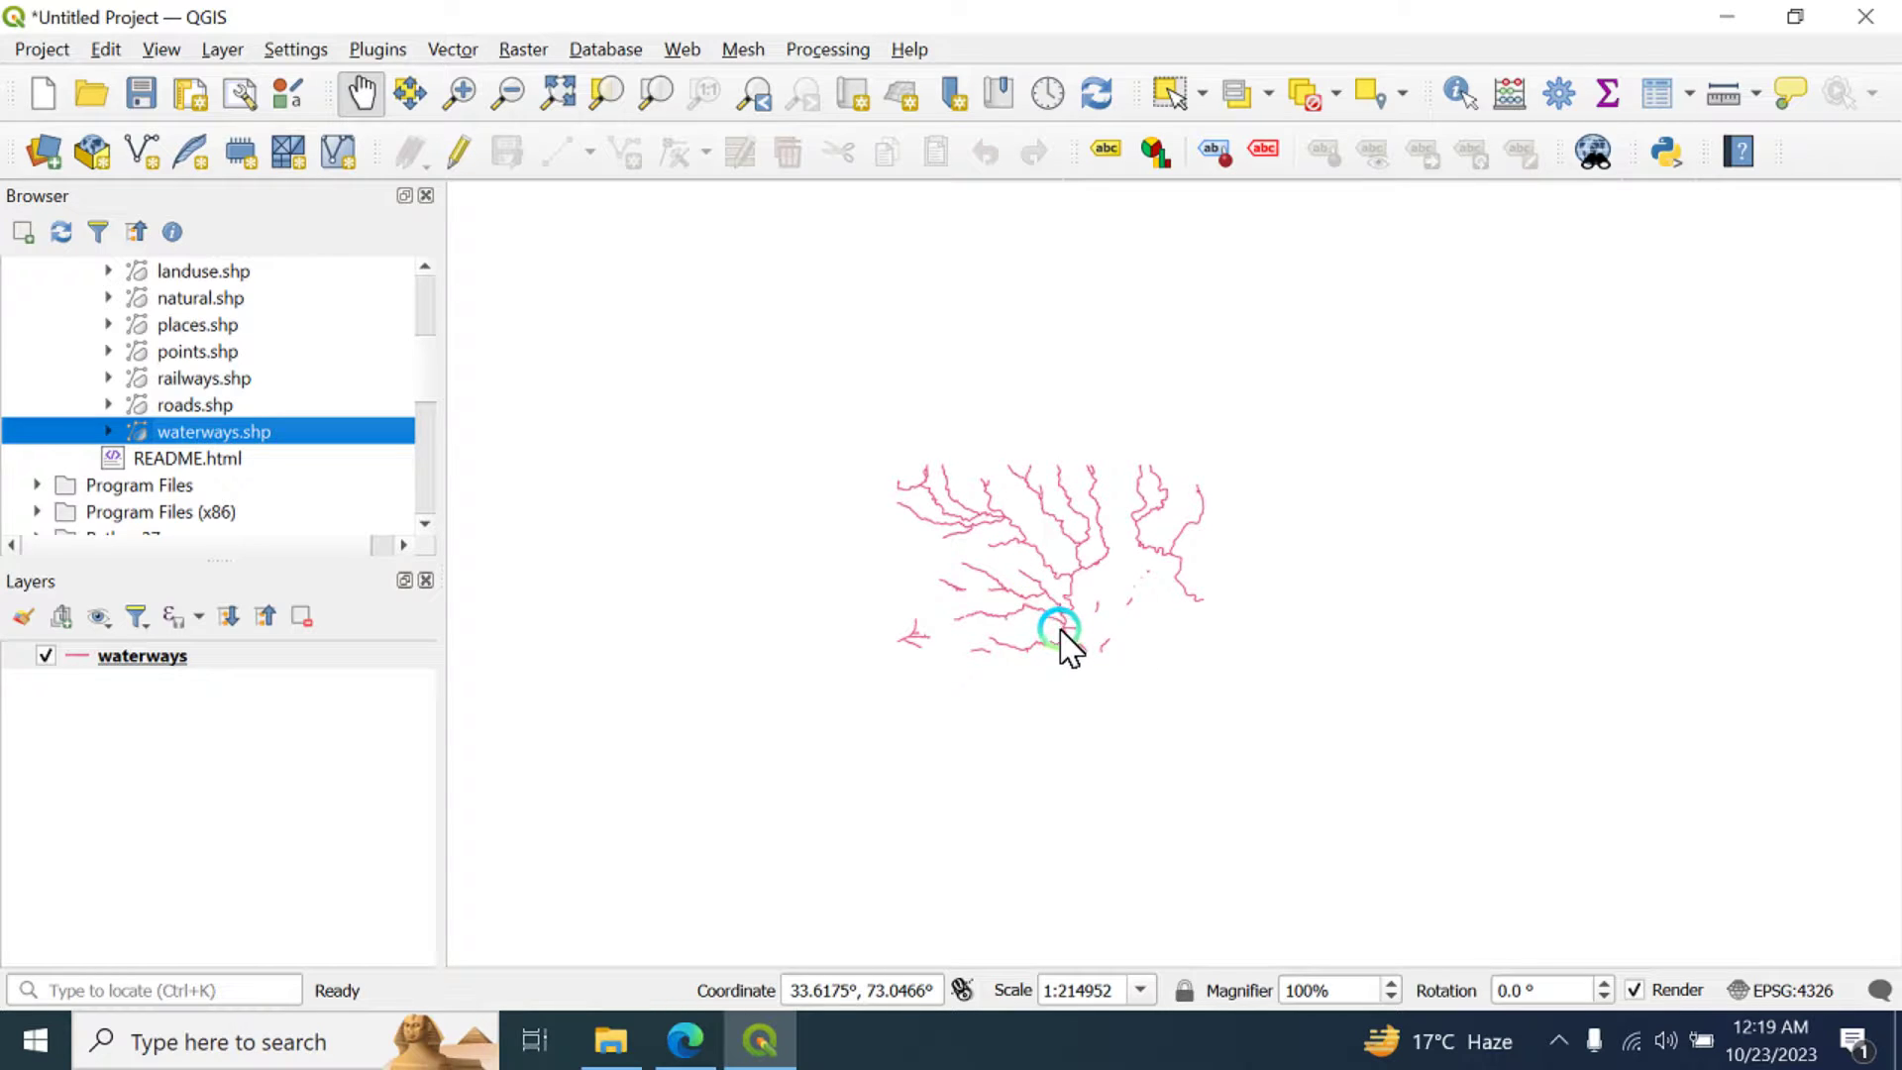
scroll(1065, 642, up, 1)
double_click(87, 658)
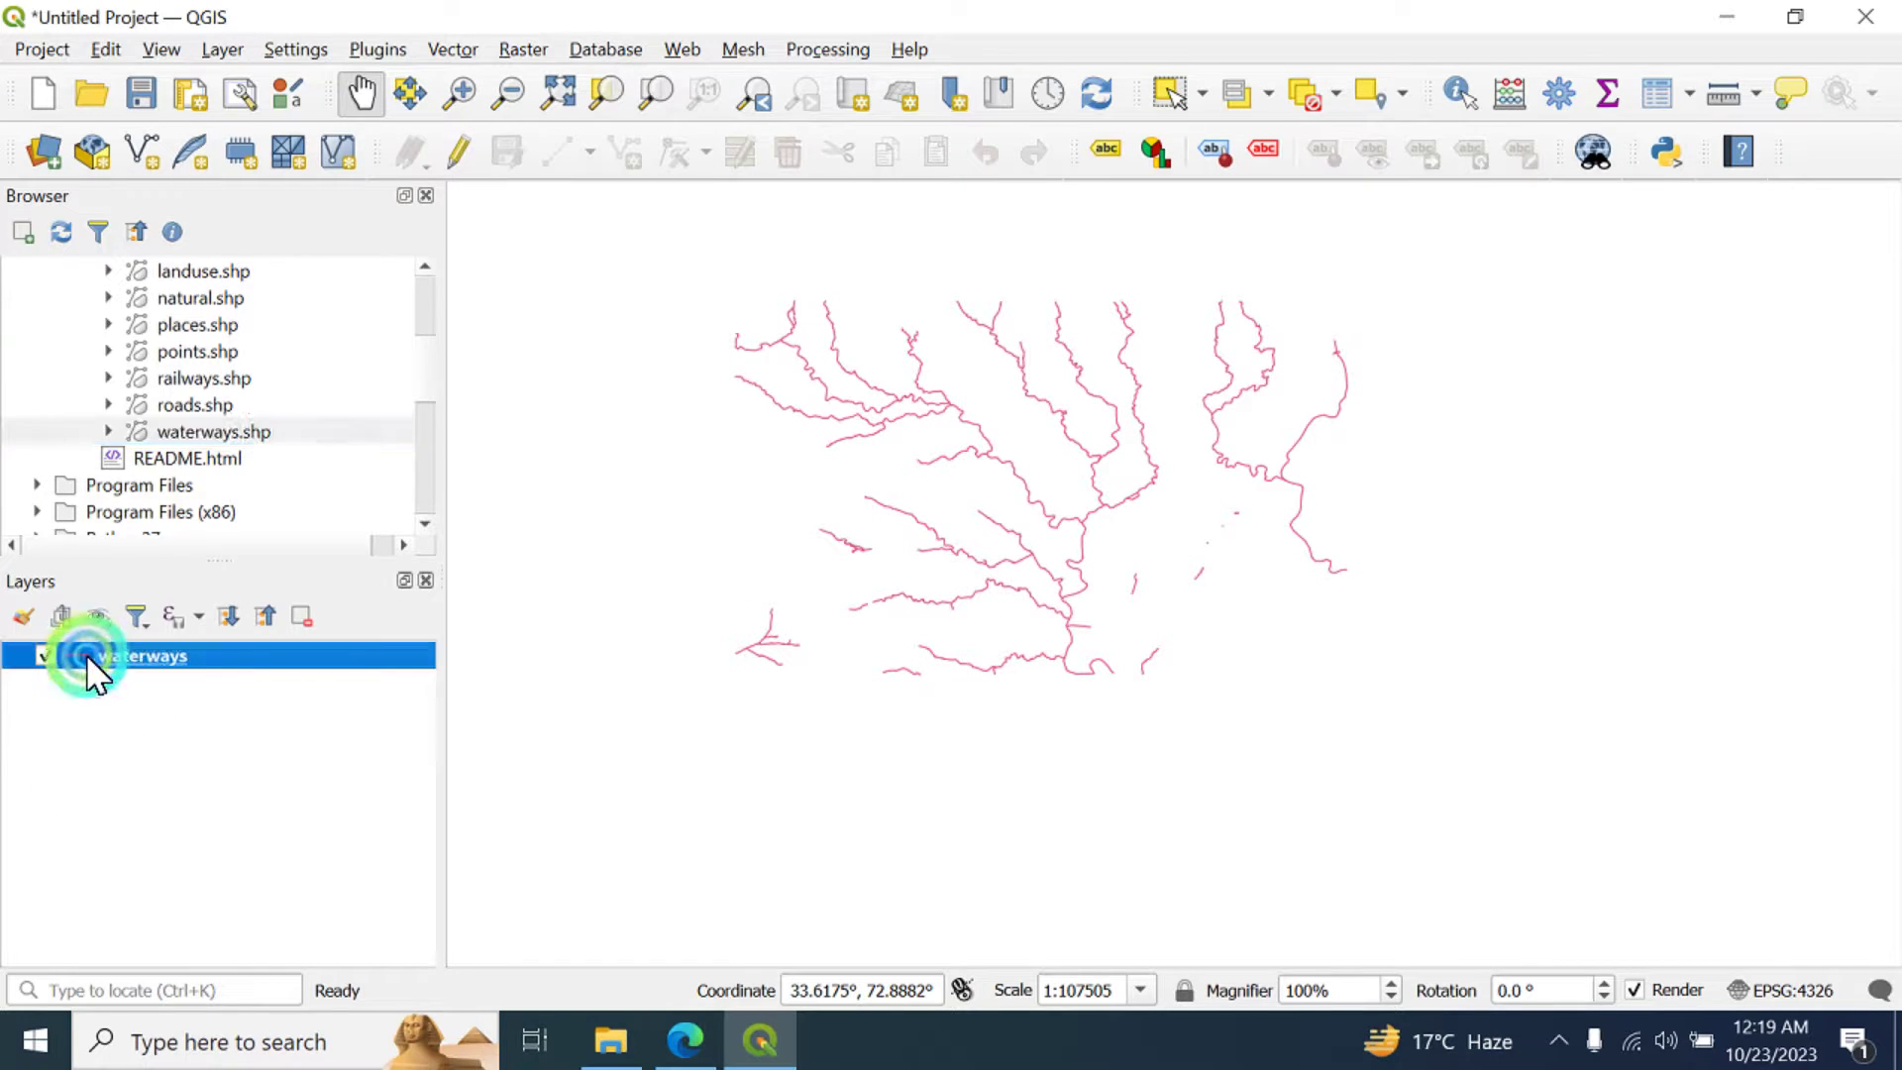
- Try to recolour the waterways line with the colour wheel and save the result as a symbol
click(887, 341)
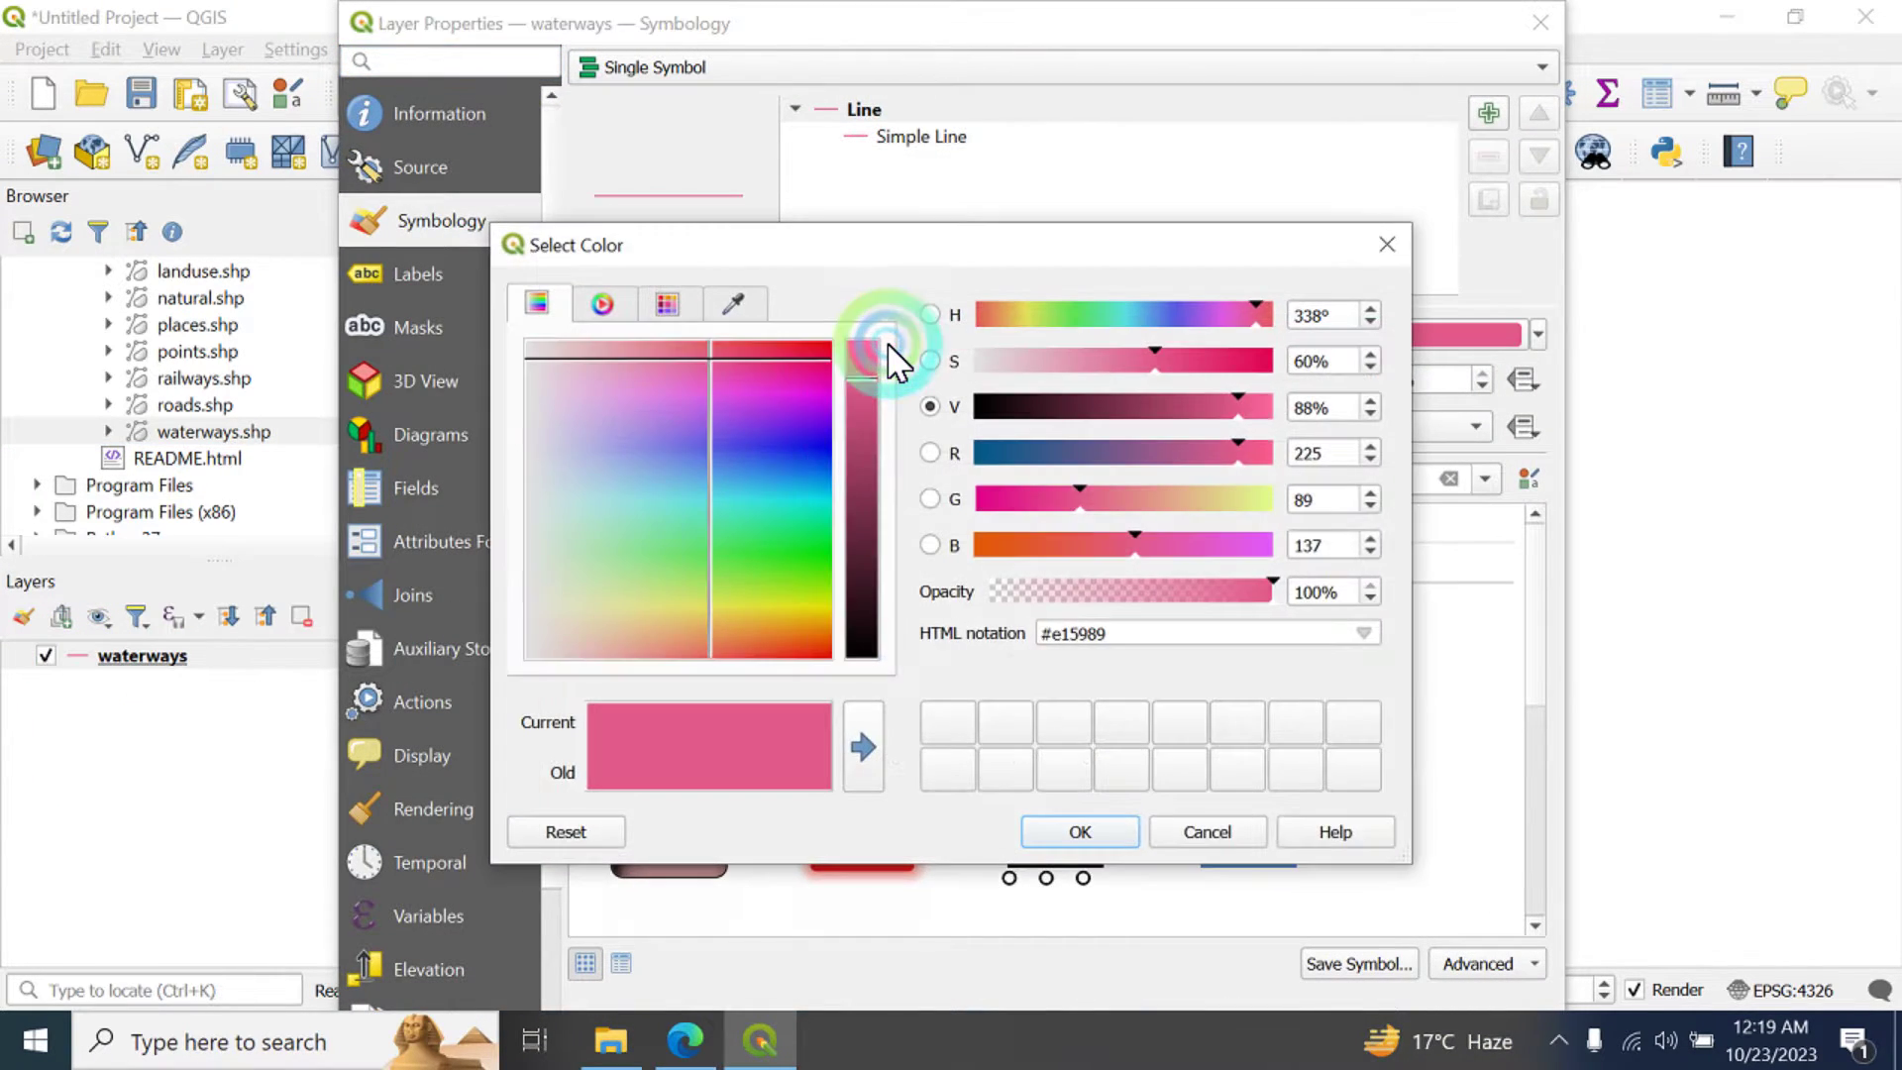
click(1380, 246)
click(1537, 335)
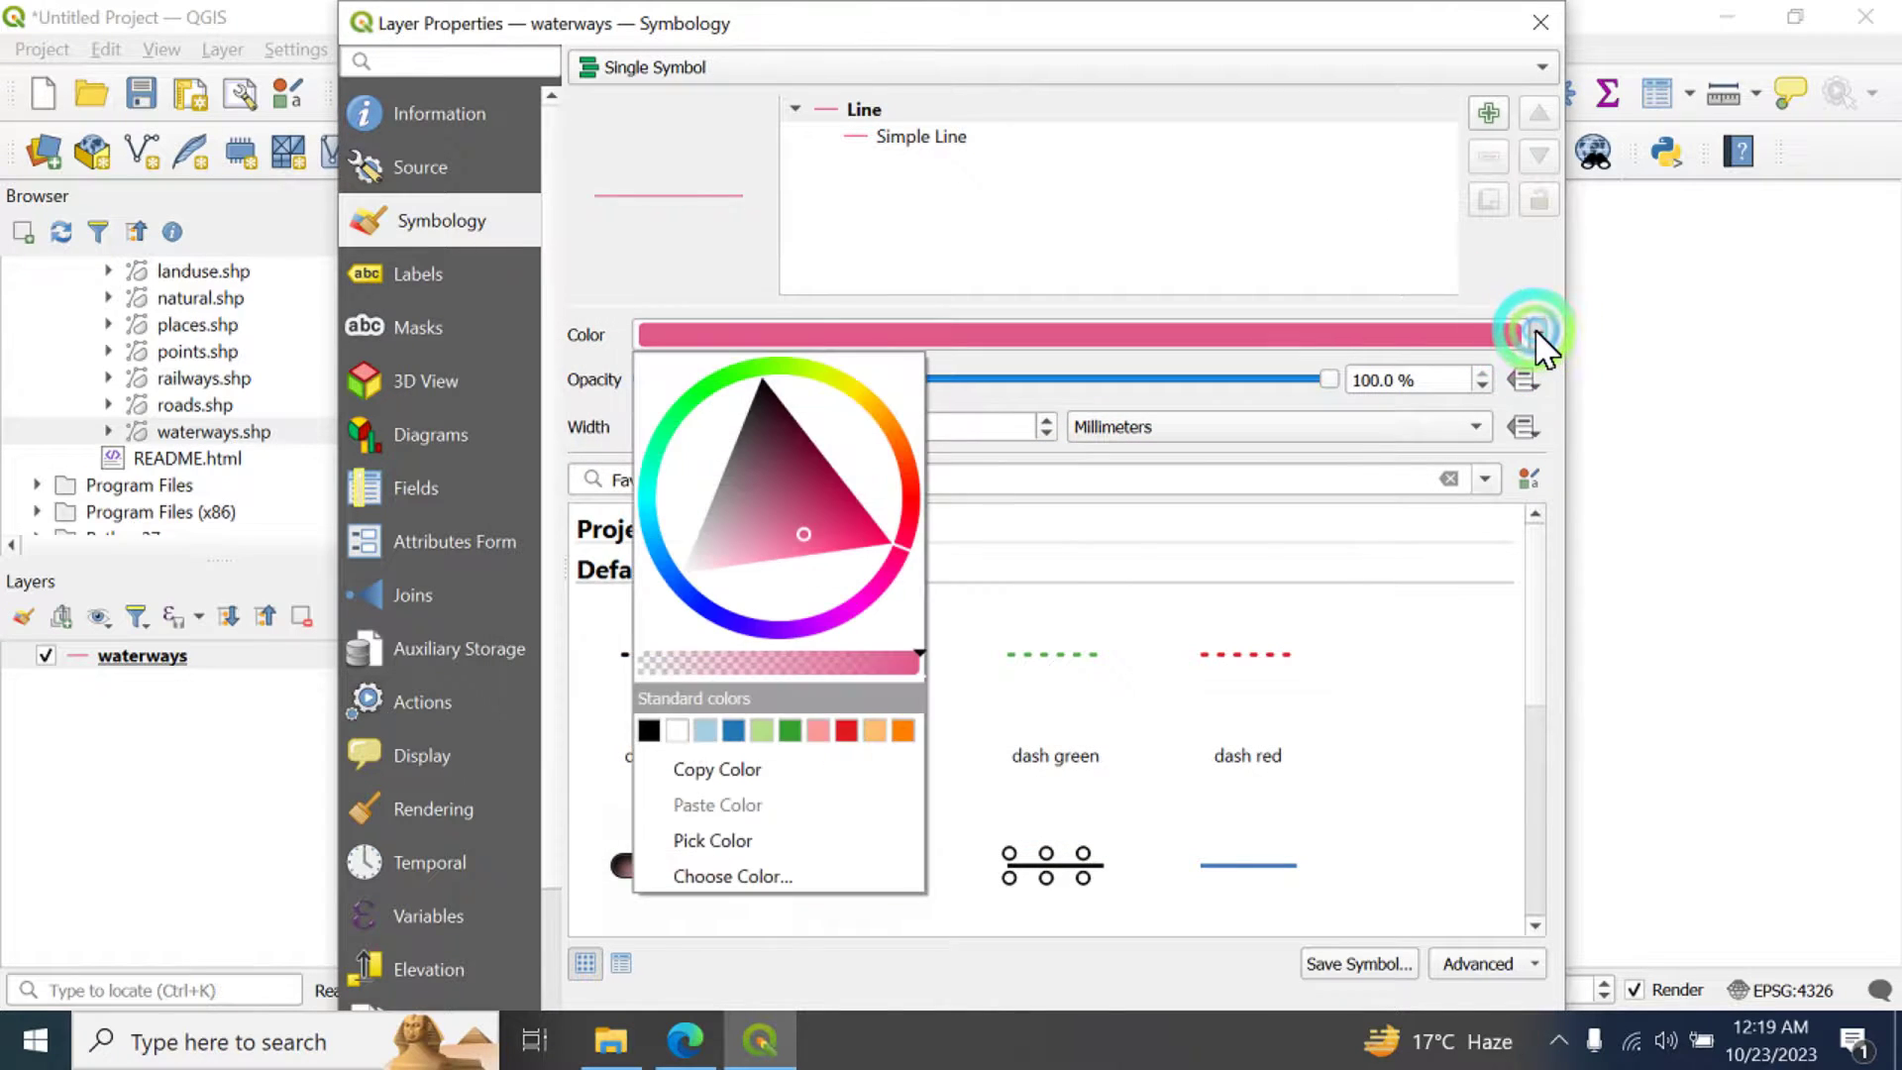
click(693, 547)
click(692, 591)
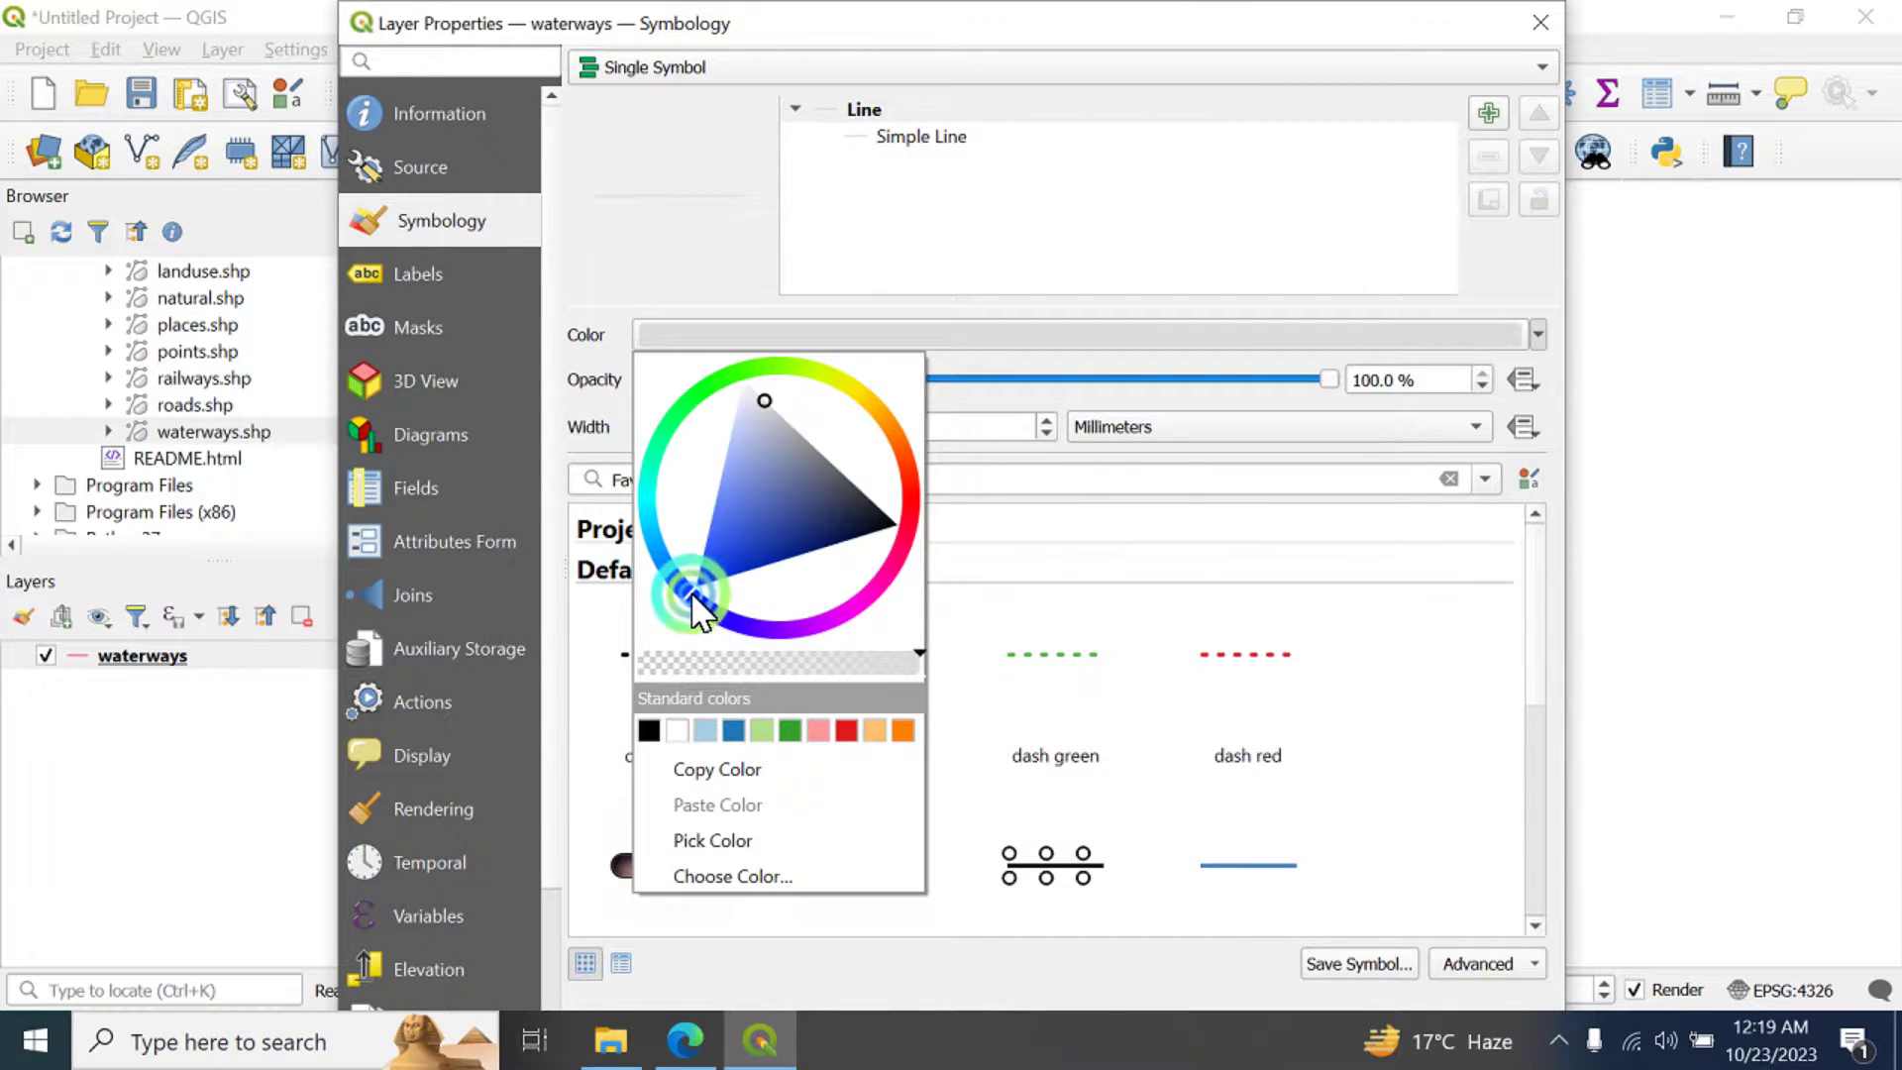
click(1327, 956)
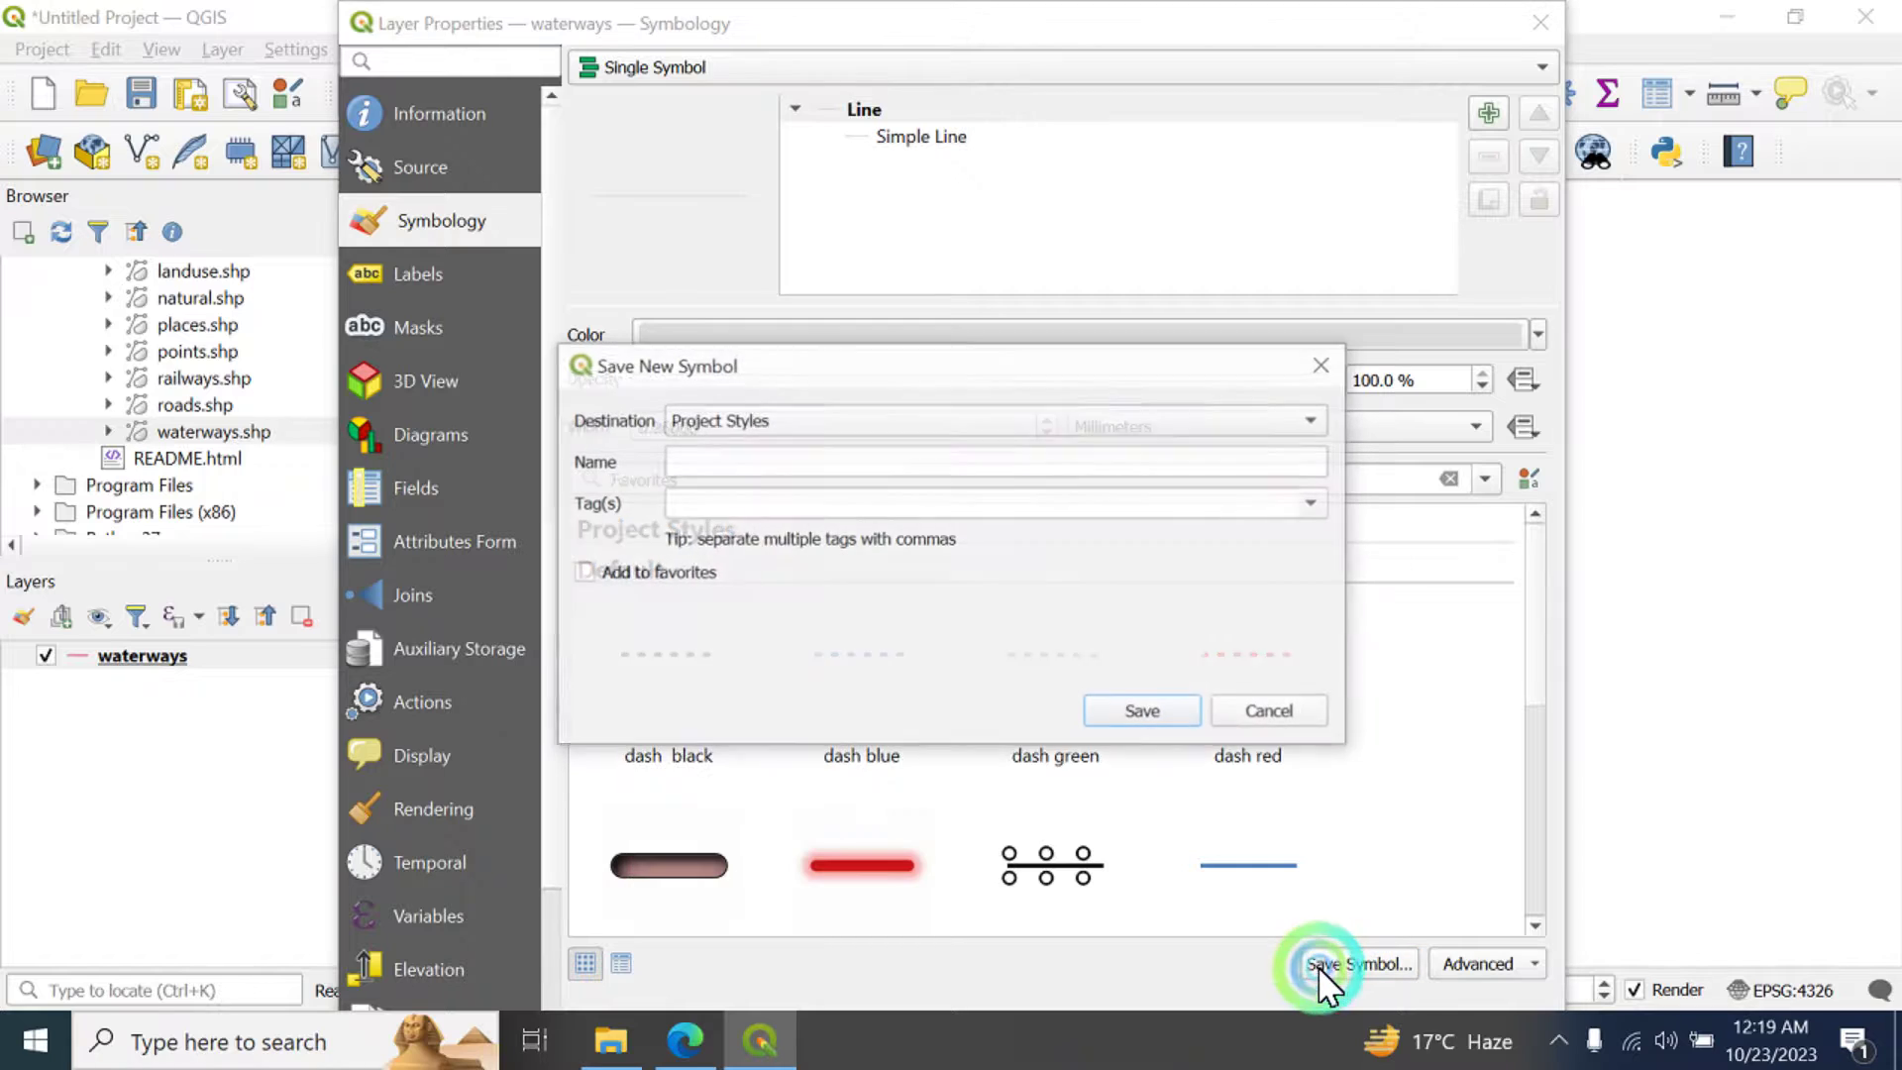
click(1157, 713)
click(1376, 969)
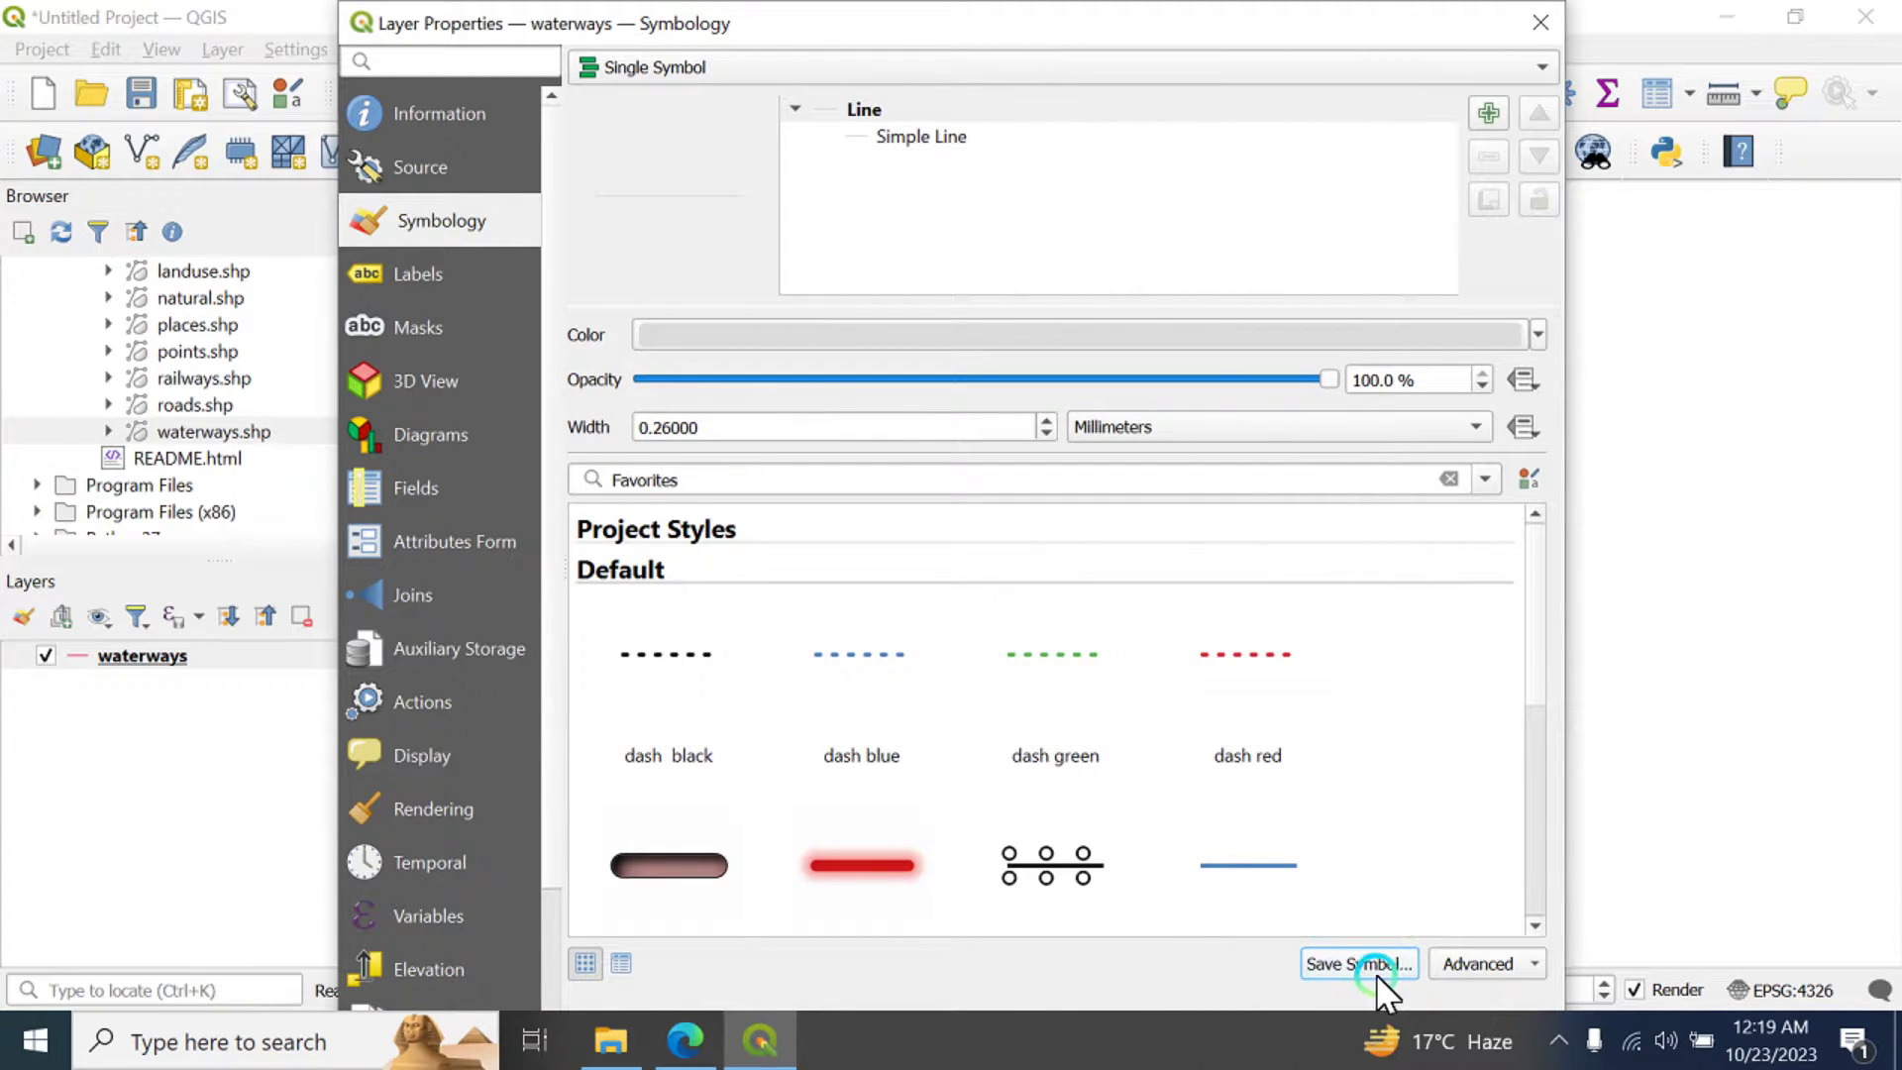
- Apply the simple blue line preset to the waterways layer
scroll(1412, 827, down, 5)
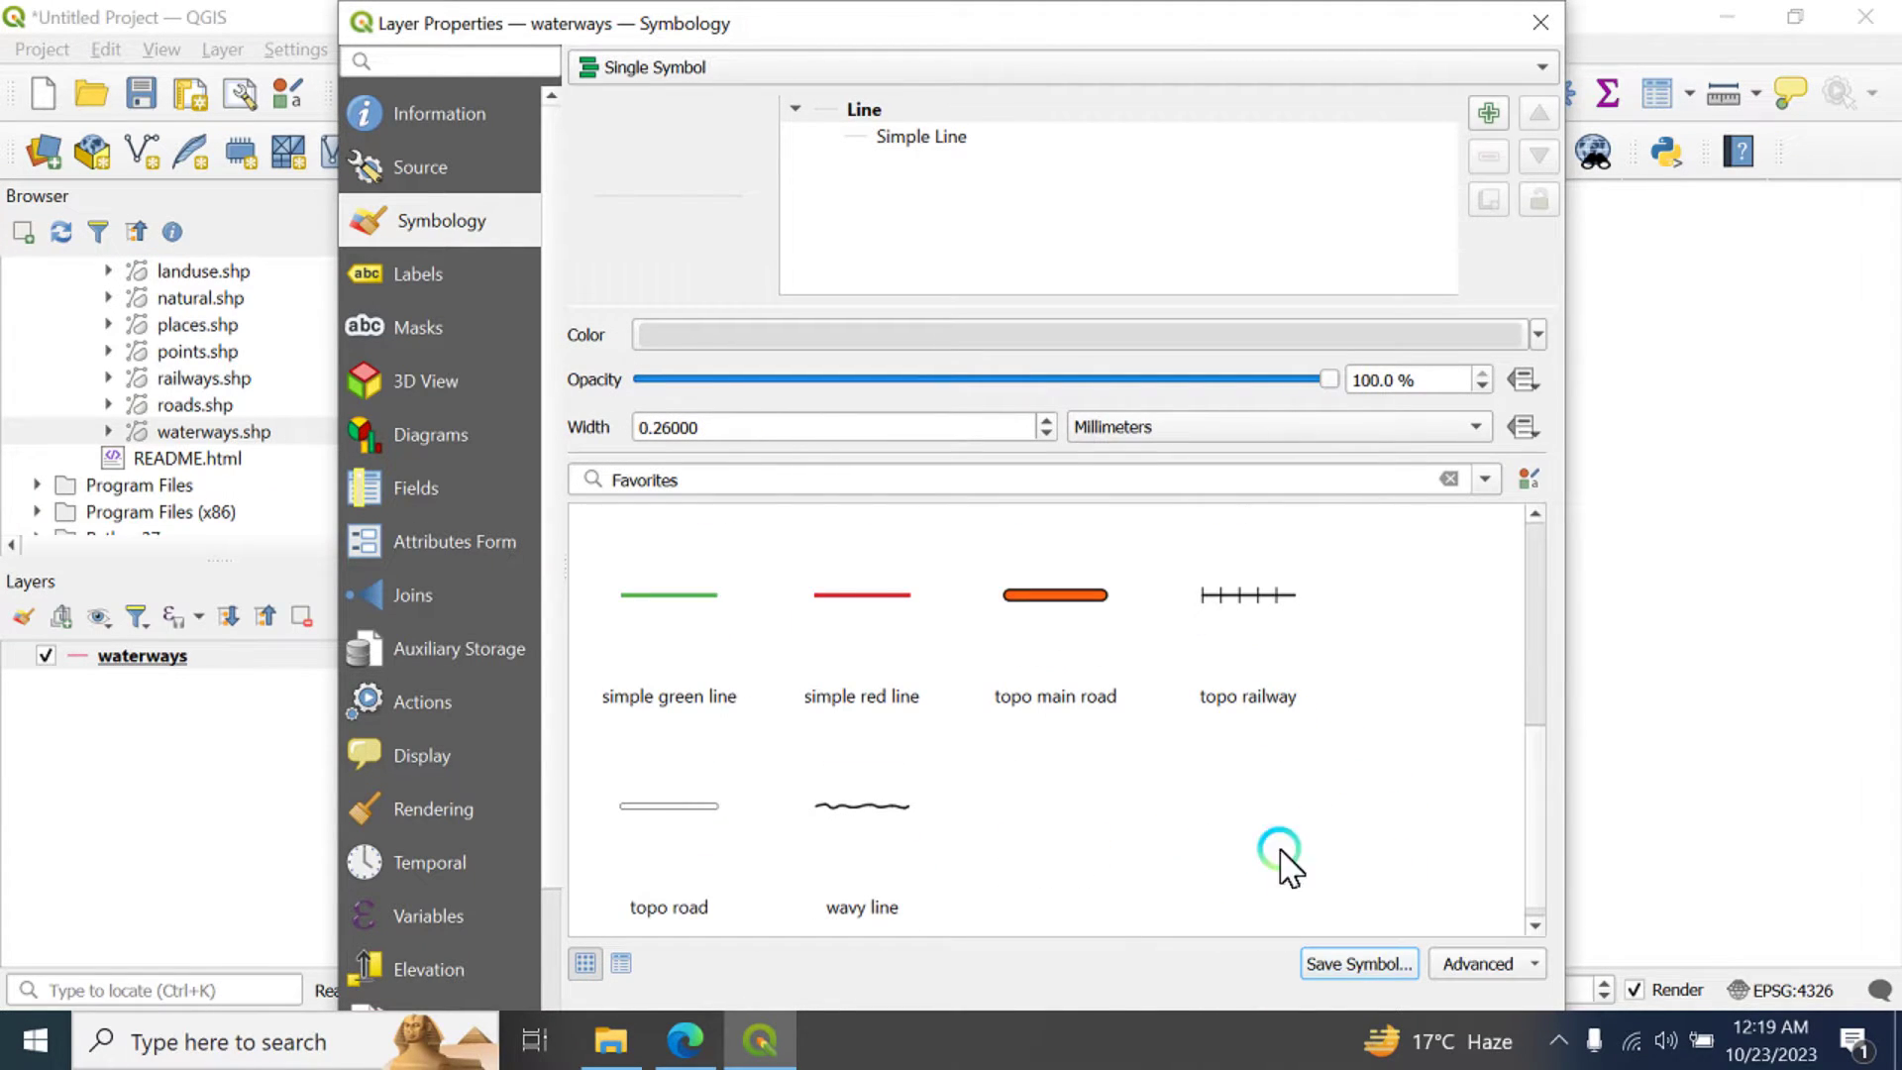
scroll(1232, 869, up, 5)
click(1232, 862)
click(1319, 966)
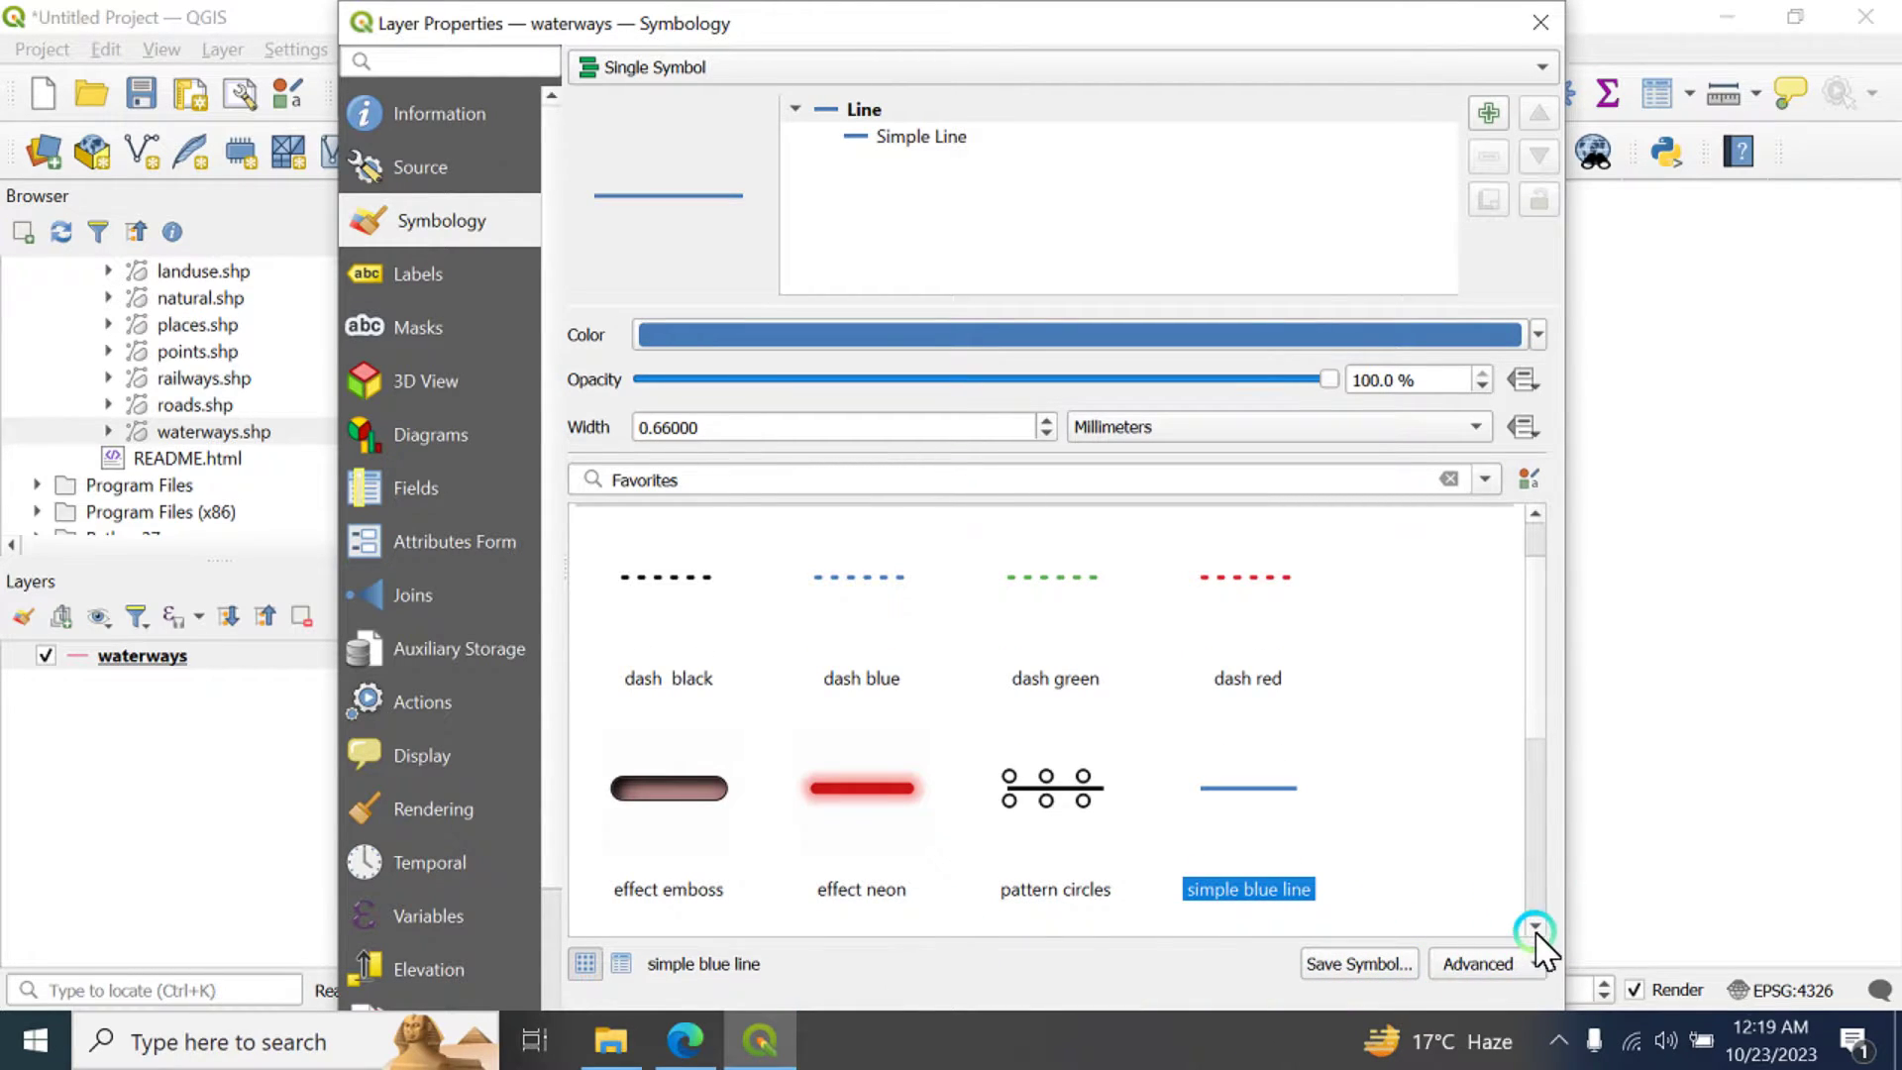
drag(948, 60, 981, 2)
click(1138, 918)
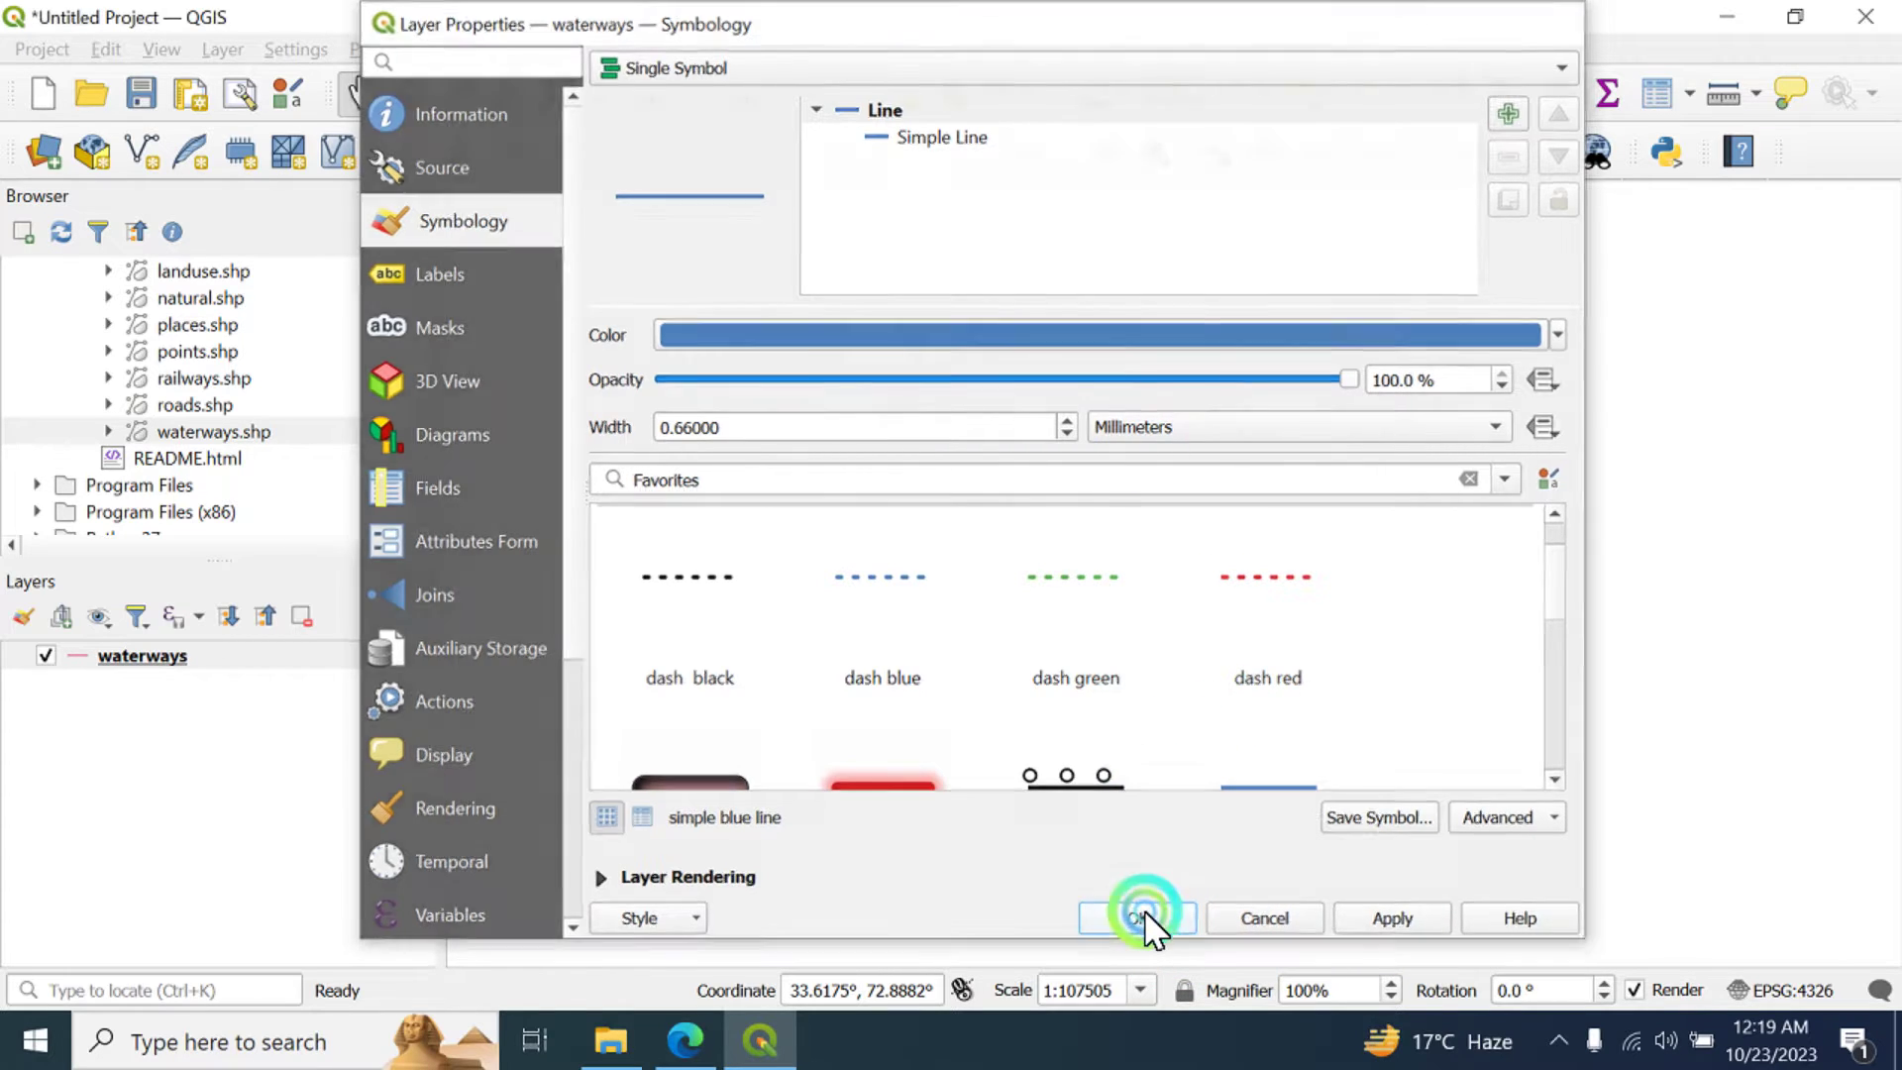
drag(968, 624, 1061, 607)
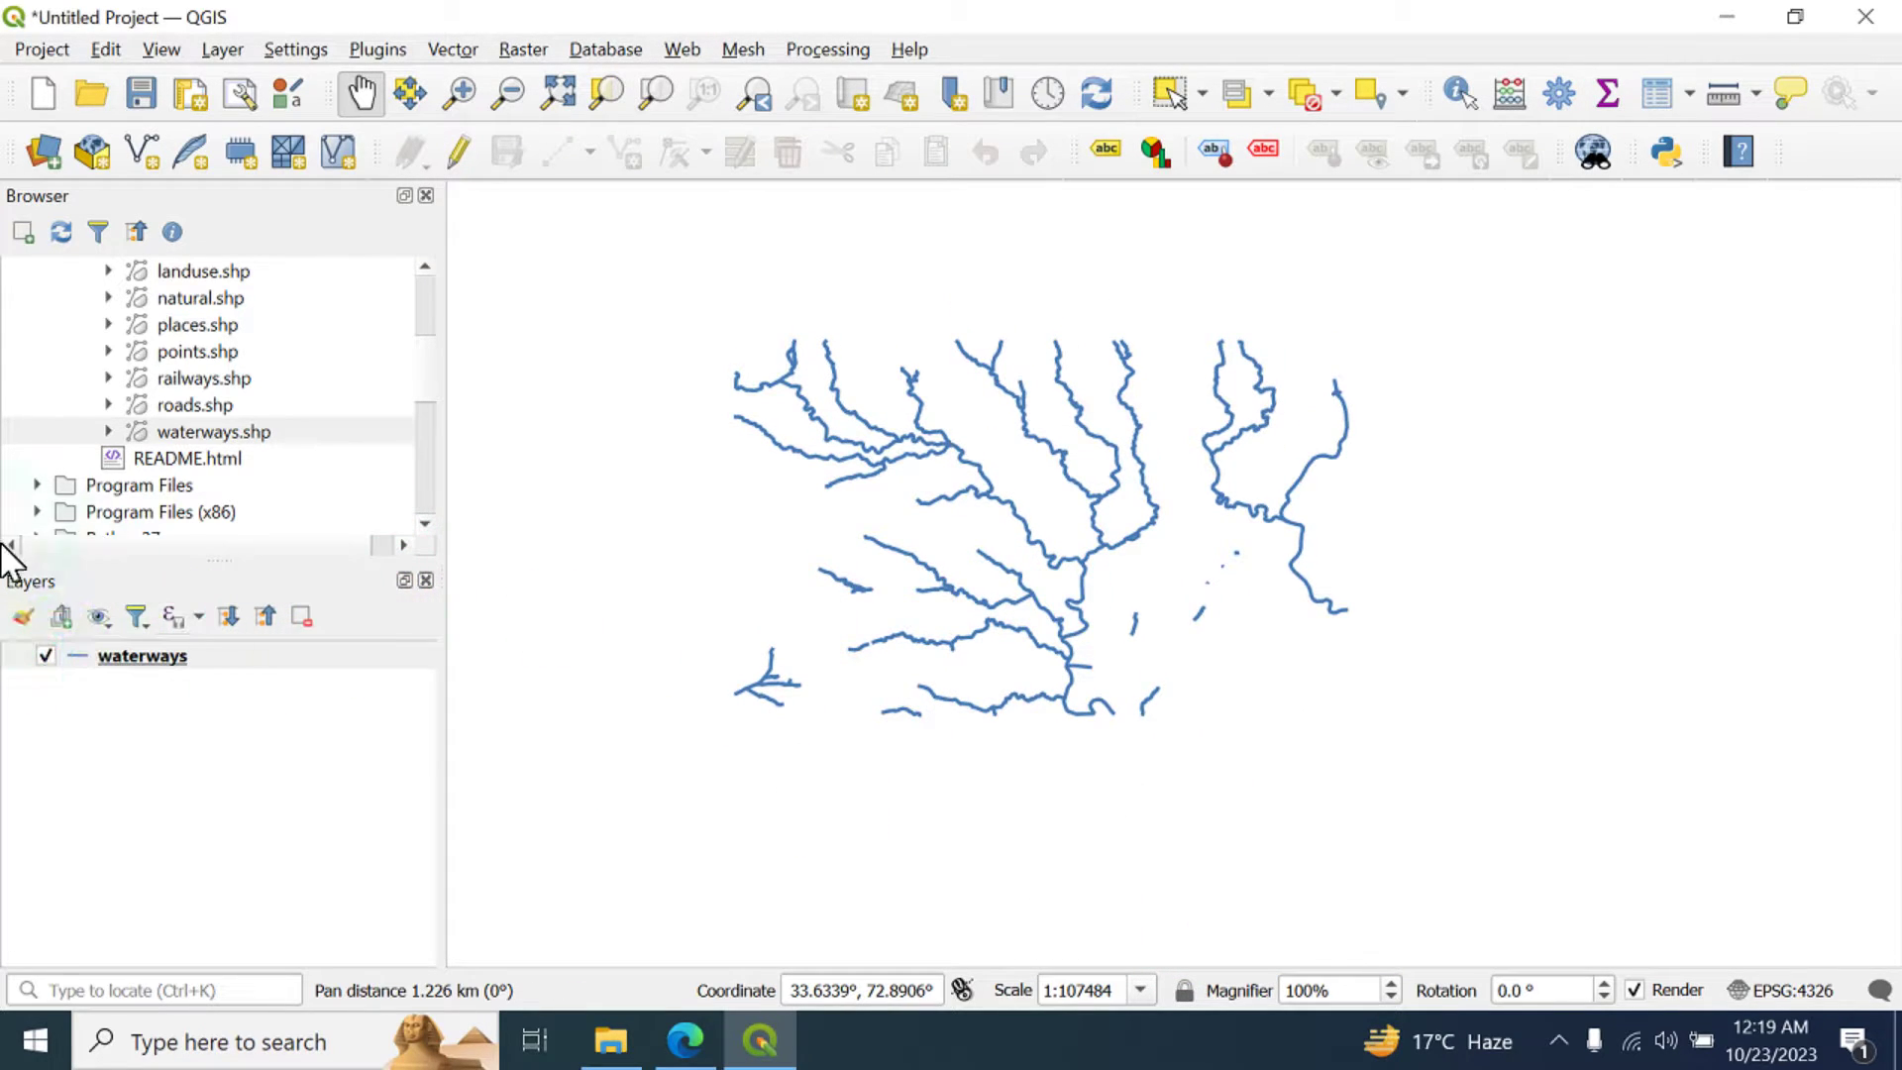
- Add roads.shp from the shape folder to the project as a layer above waterways
drag(197, 406, 204, 730)
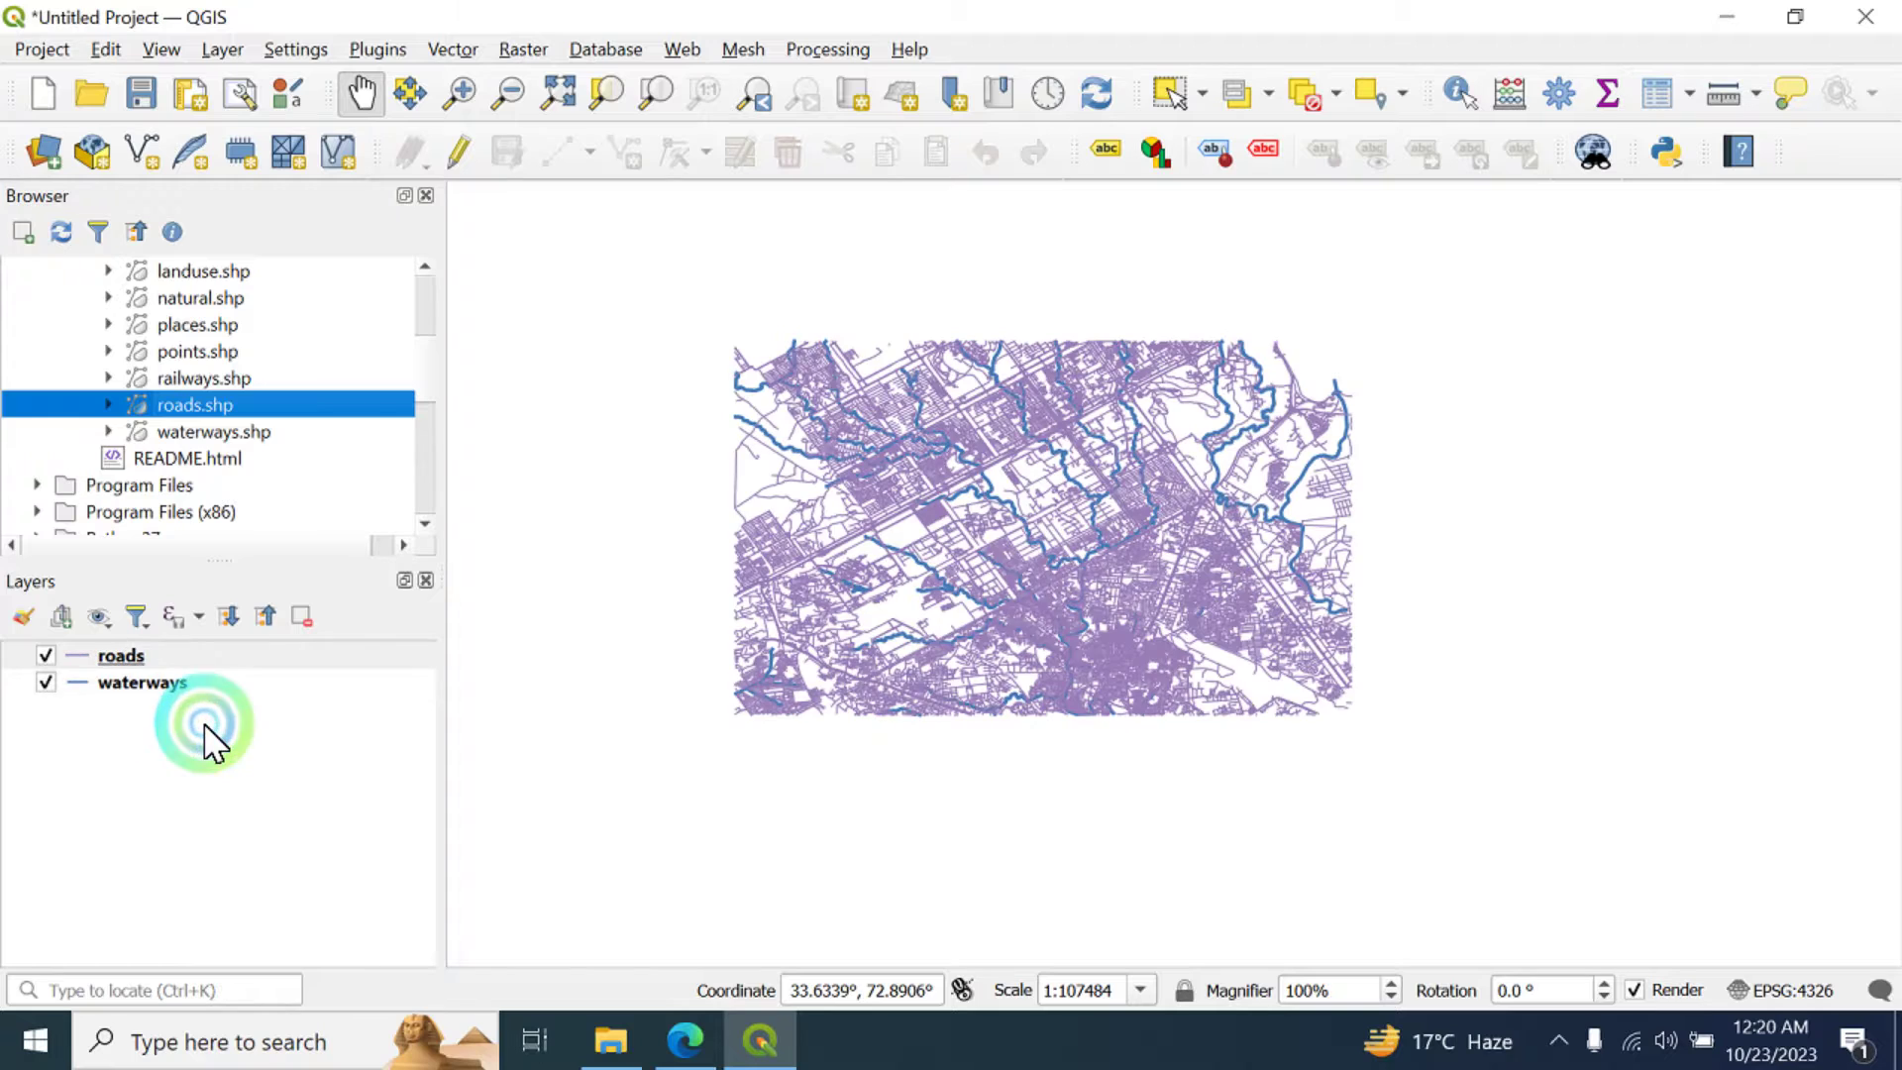
scroll(1018, 464, down, 6)
scroll(1018, 463, up, 6)
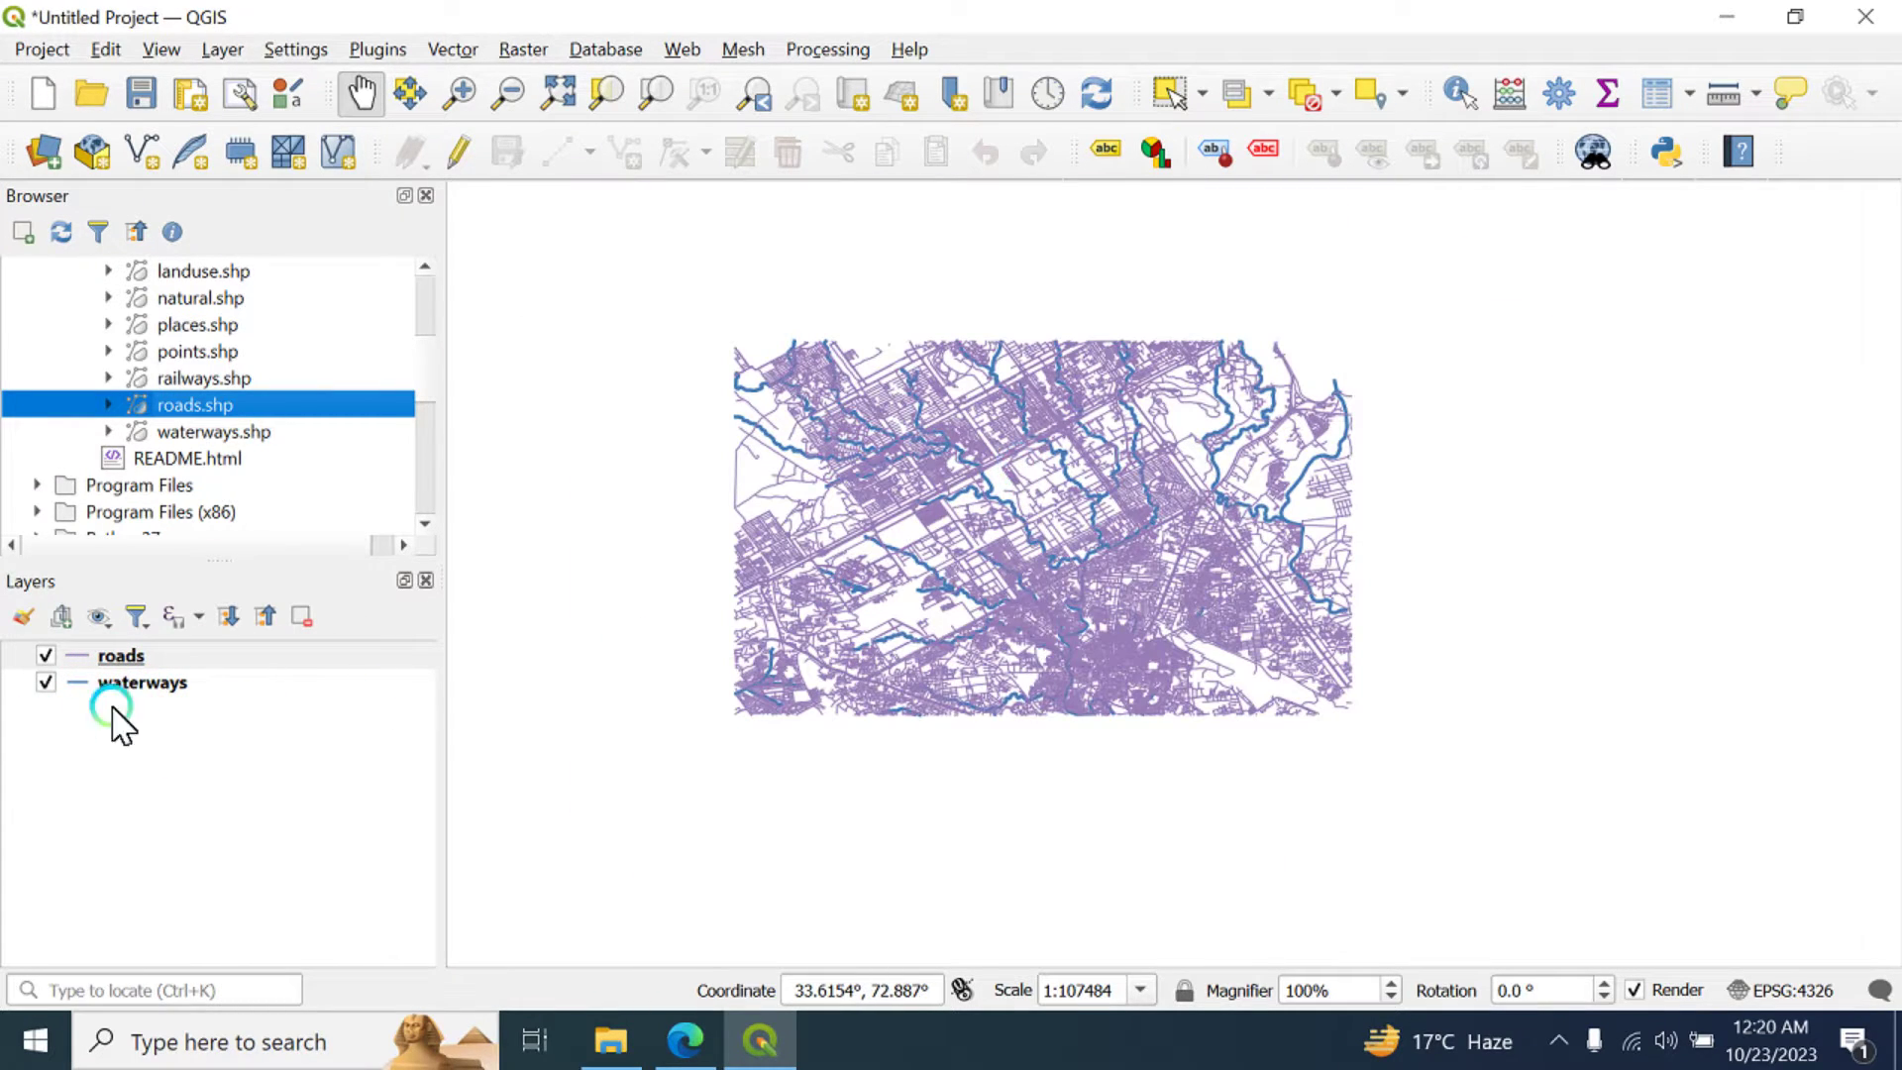
- Look through the line presets for the waterways layer and recolour its line to near-black #0c151f
double_click(72, 682)
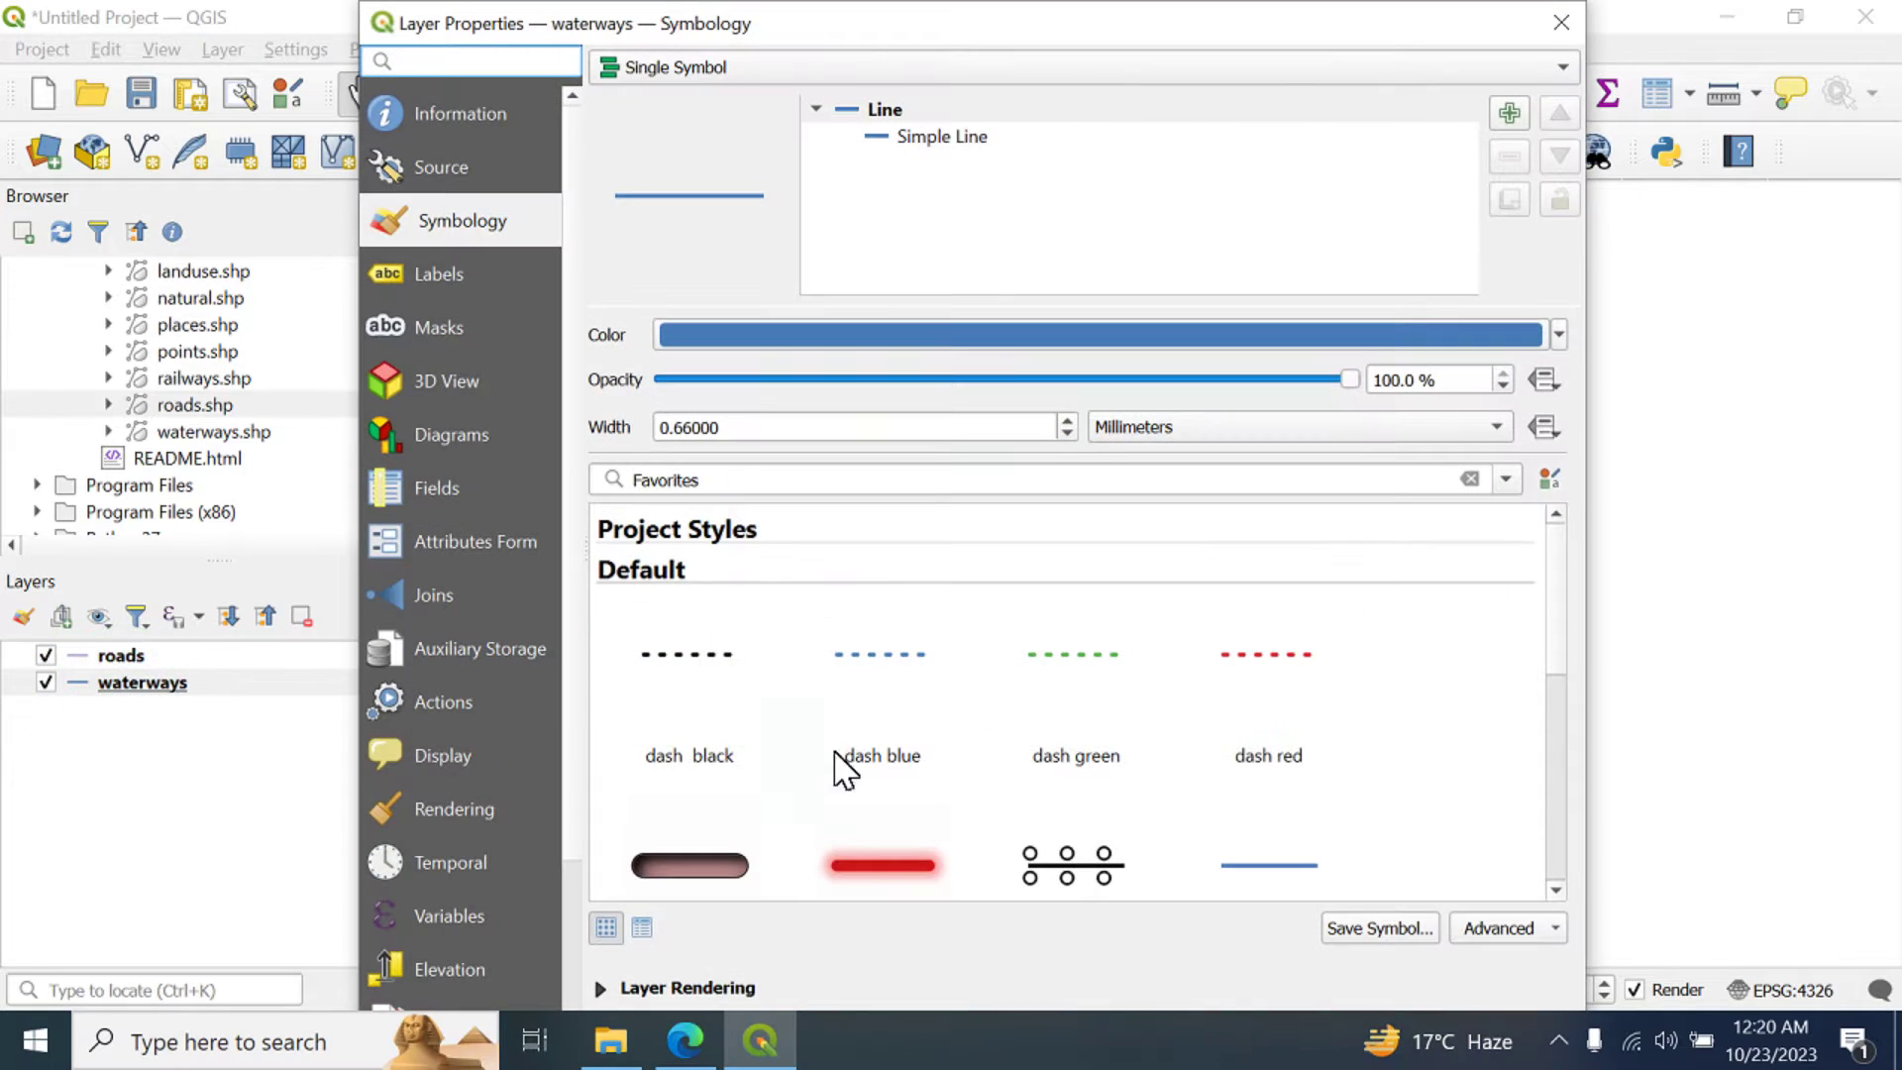
click(1256, 794)
scroll(1020, 773, down, 2)
scroll(1096, 723, up, 1)
scroll(1031, 733, down, 3)
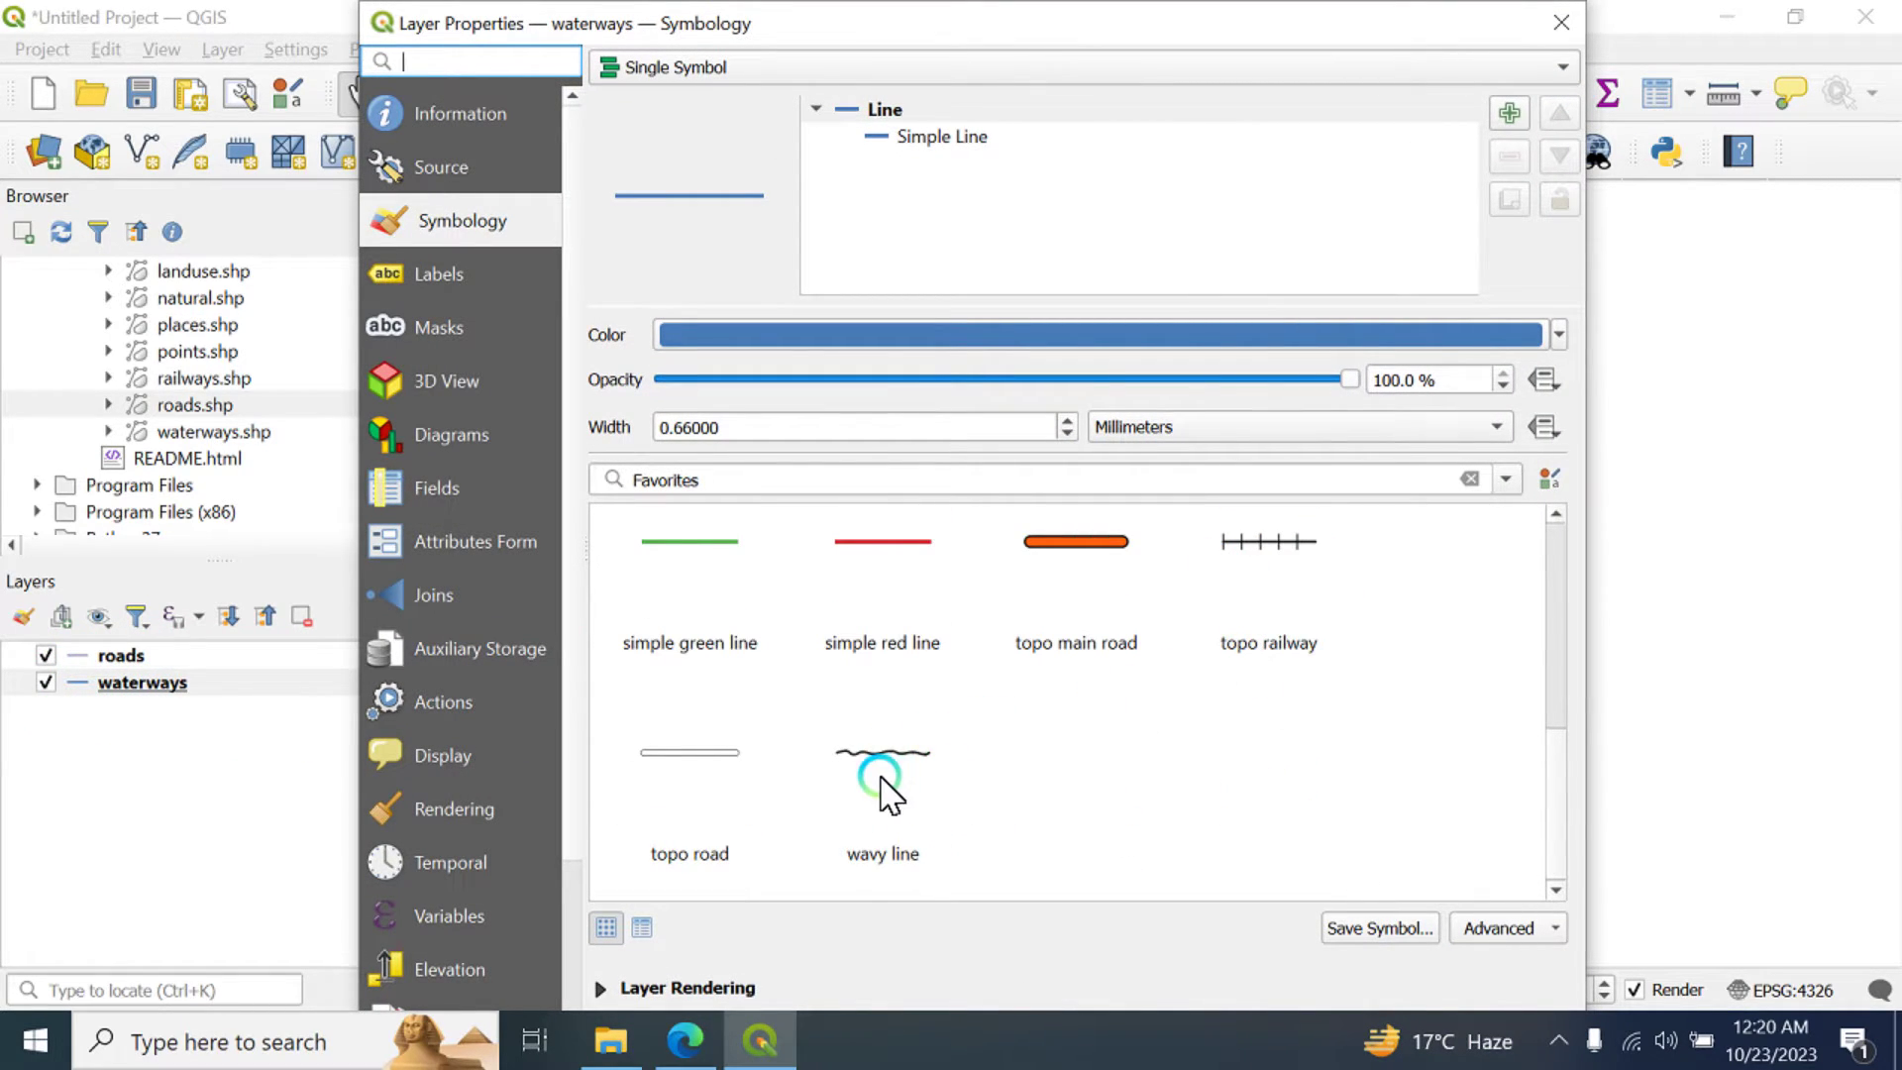
scroll(890, 793, up, 1)
scroll(858, 788, up, 1)
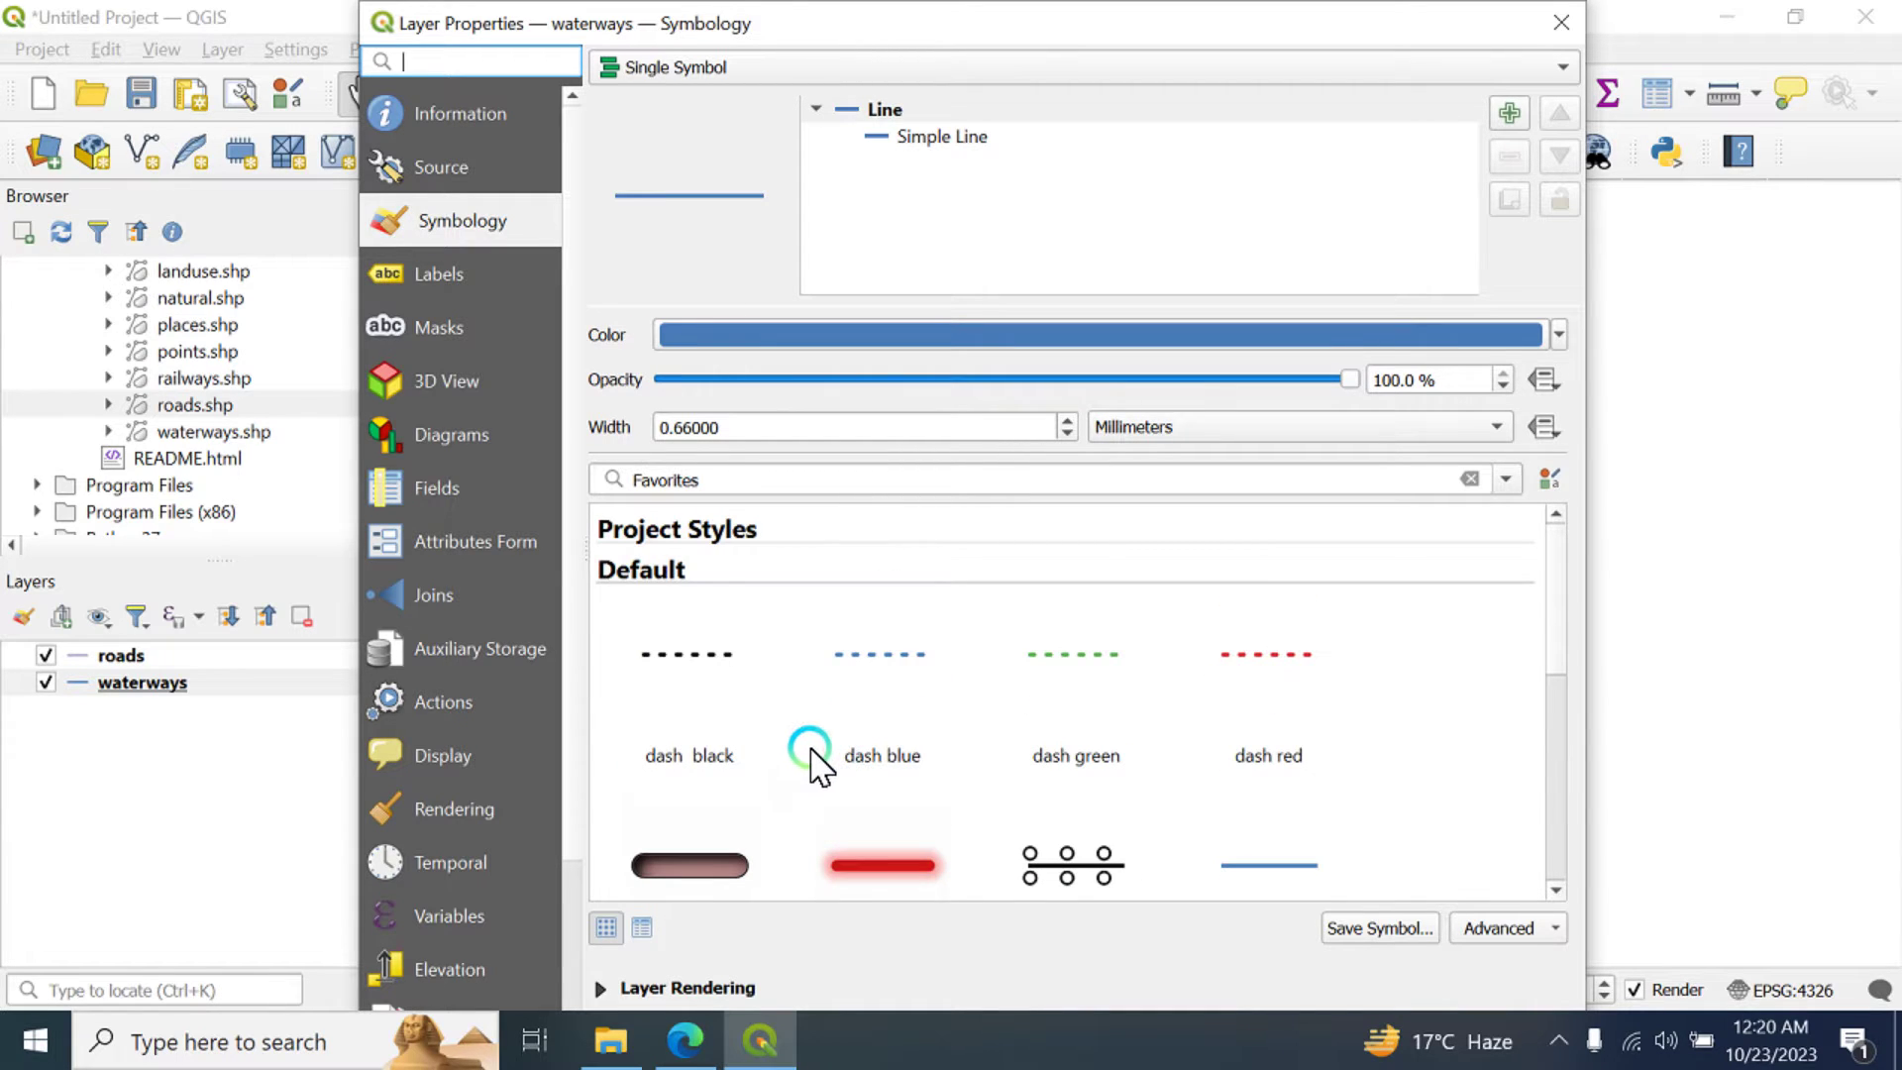
scroll(1090, 704, down, 3)
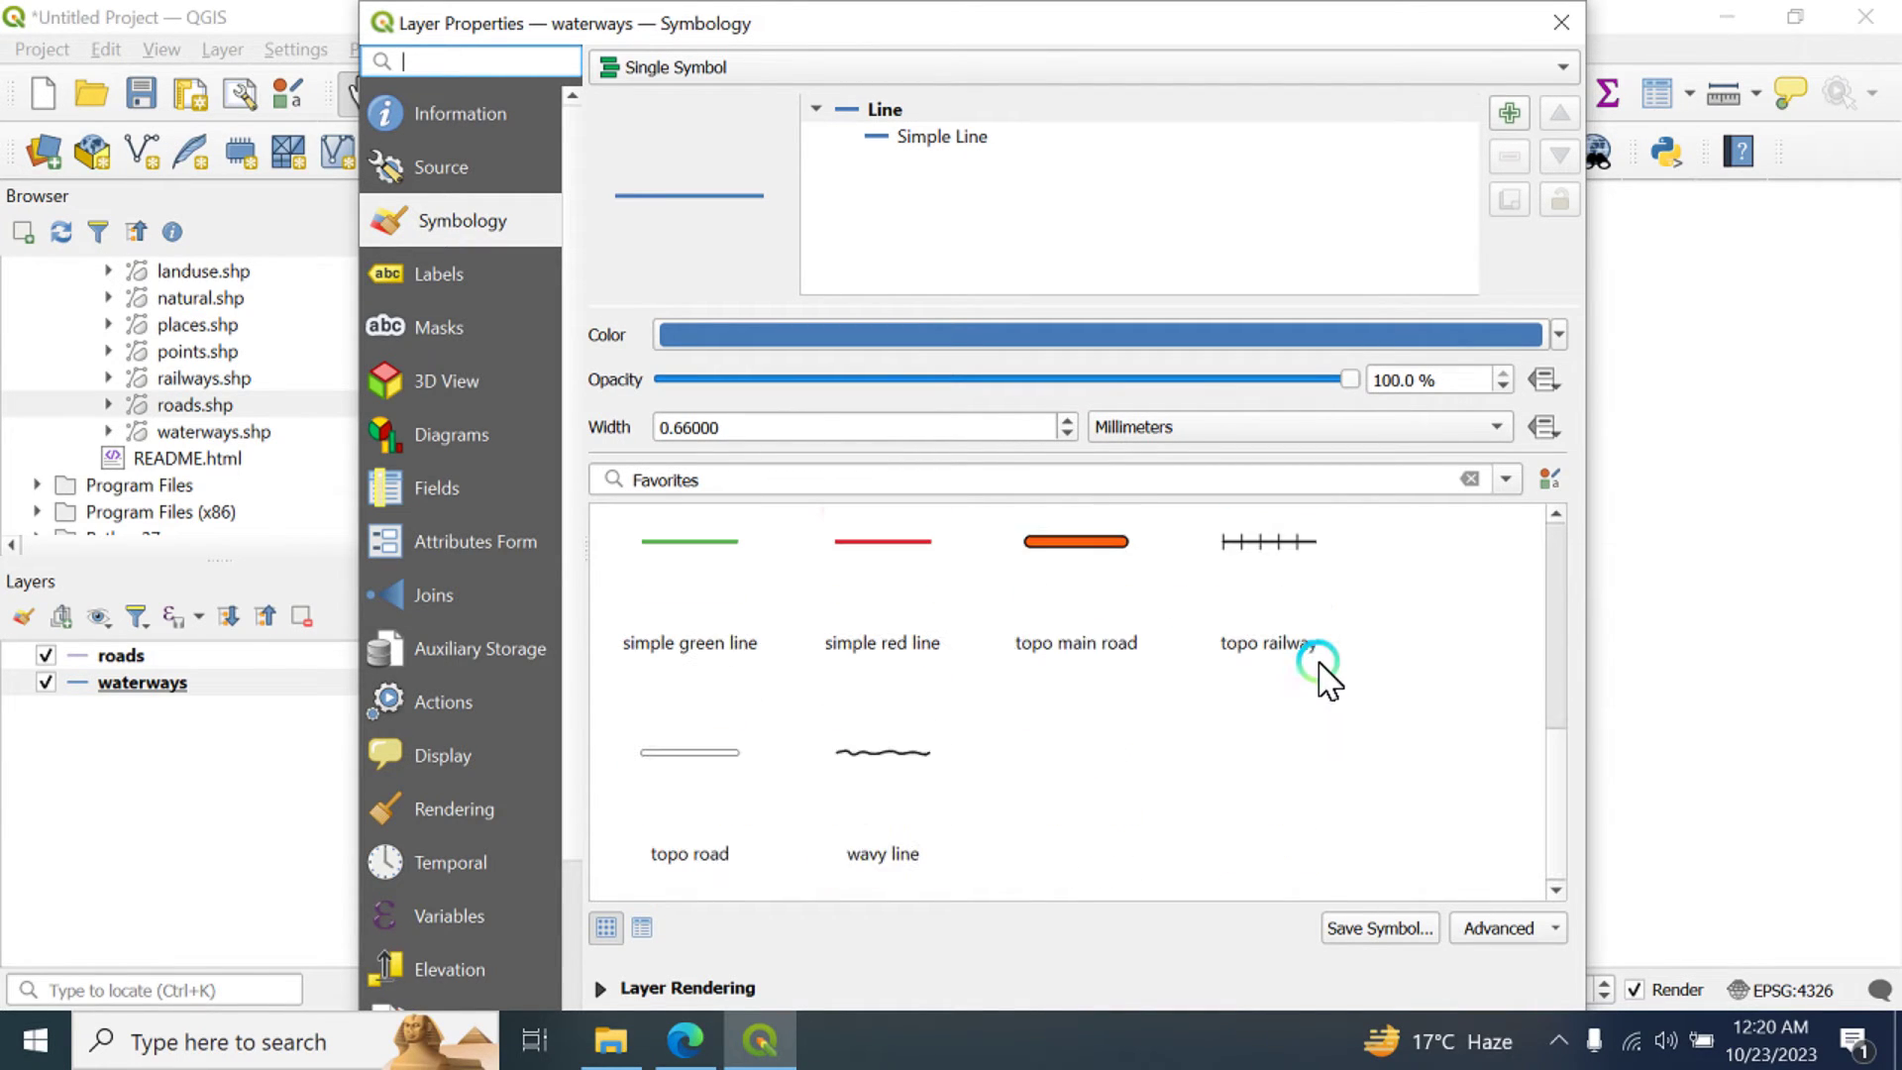
click(1176, 333)
click(1012, 400)
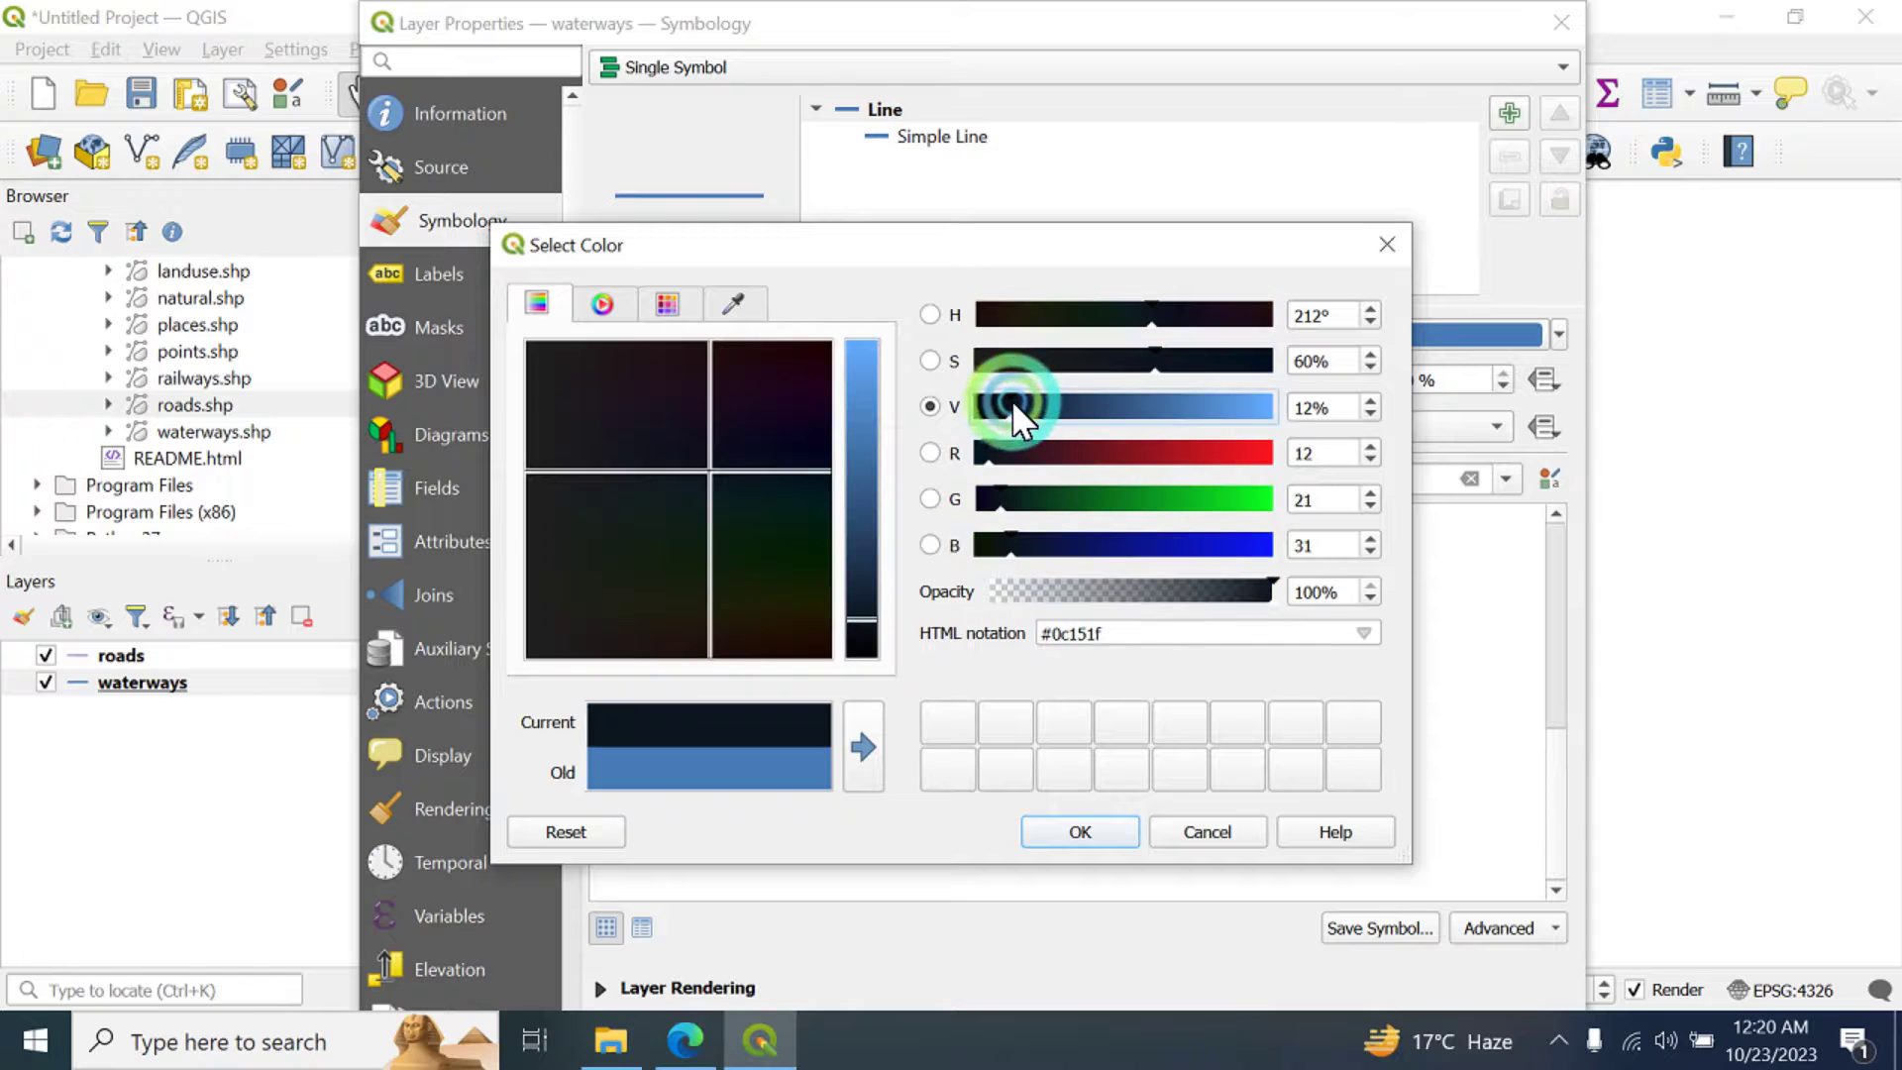
click(1080, 832)
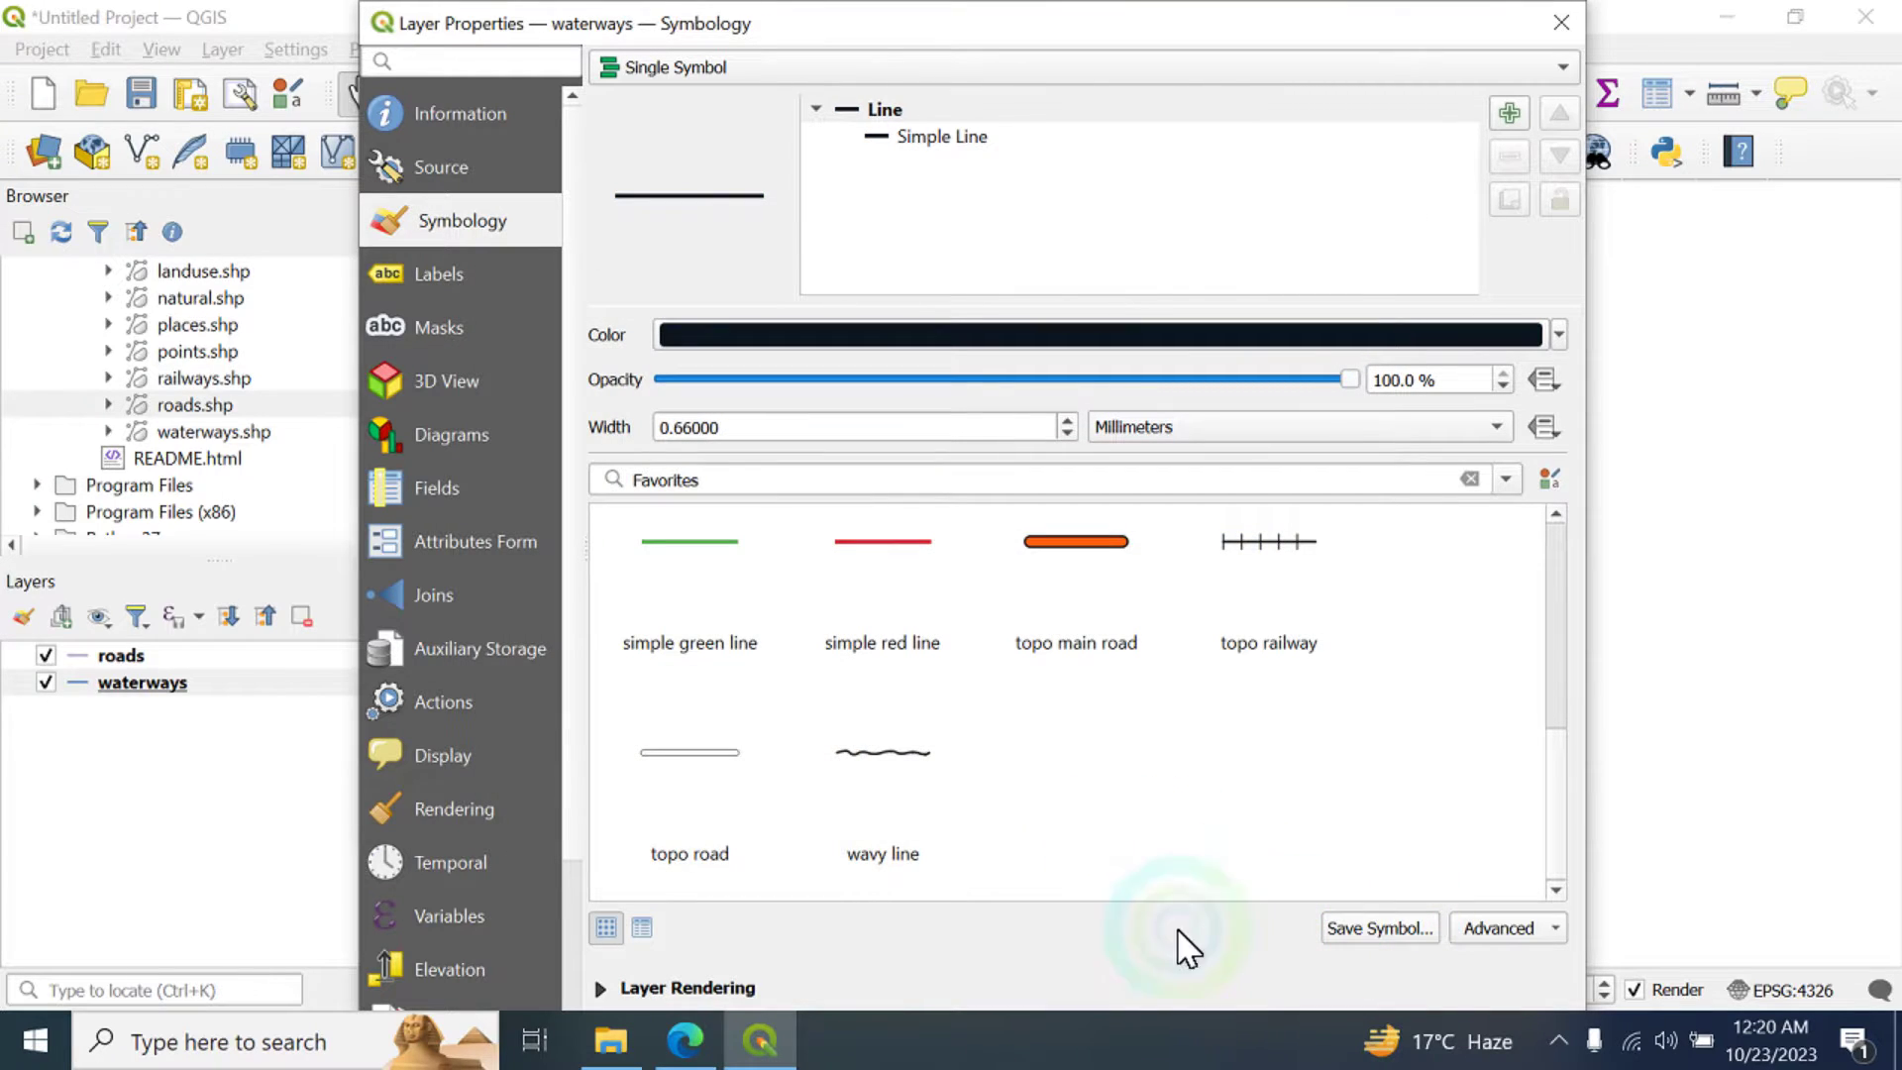
mouse_move(1201, 22)
mouse_down()
mouse_move(1196, 177)
mouse_move(1174, 206)
mouse_move(1201, 6)
mouse_up()
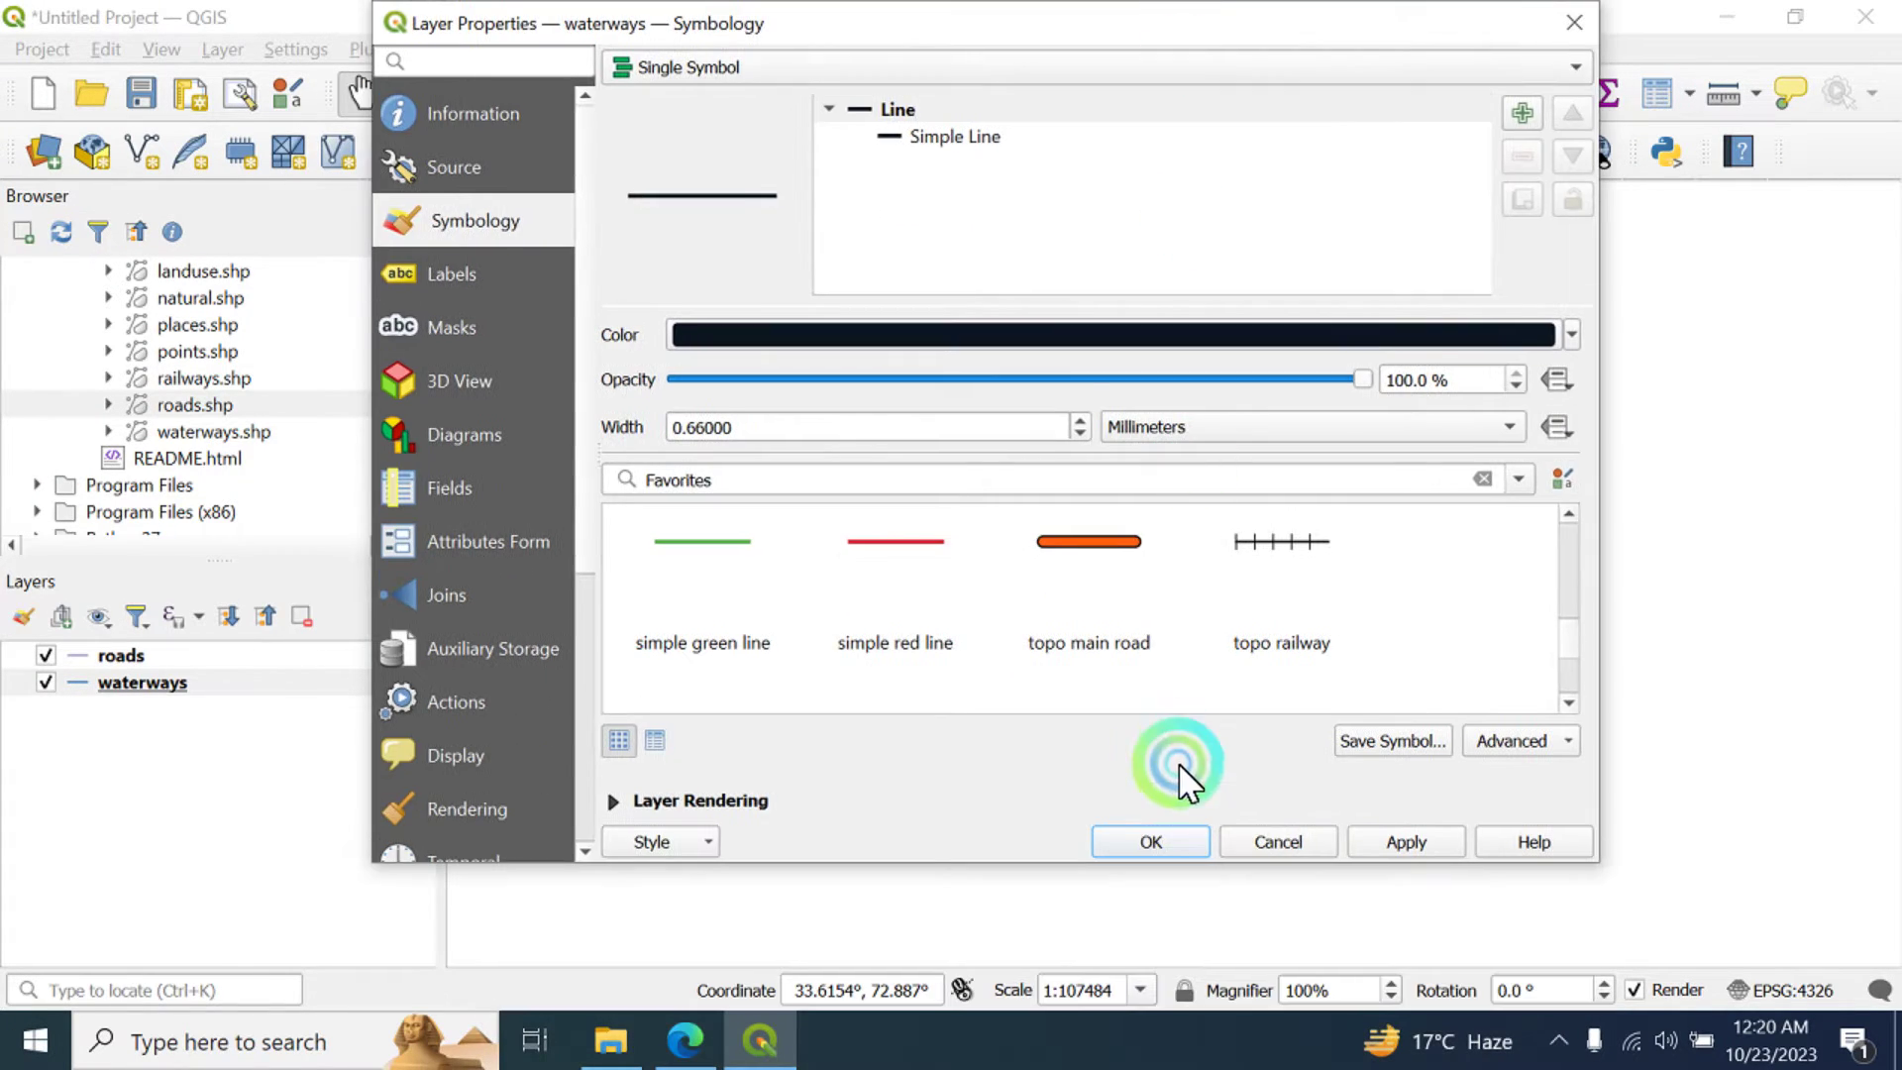
click(1145, 852)
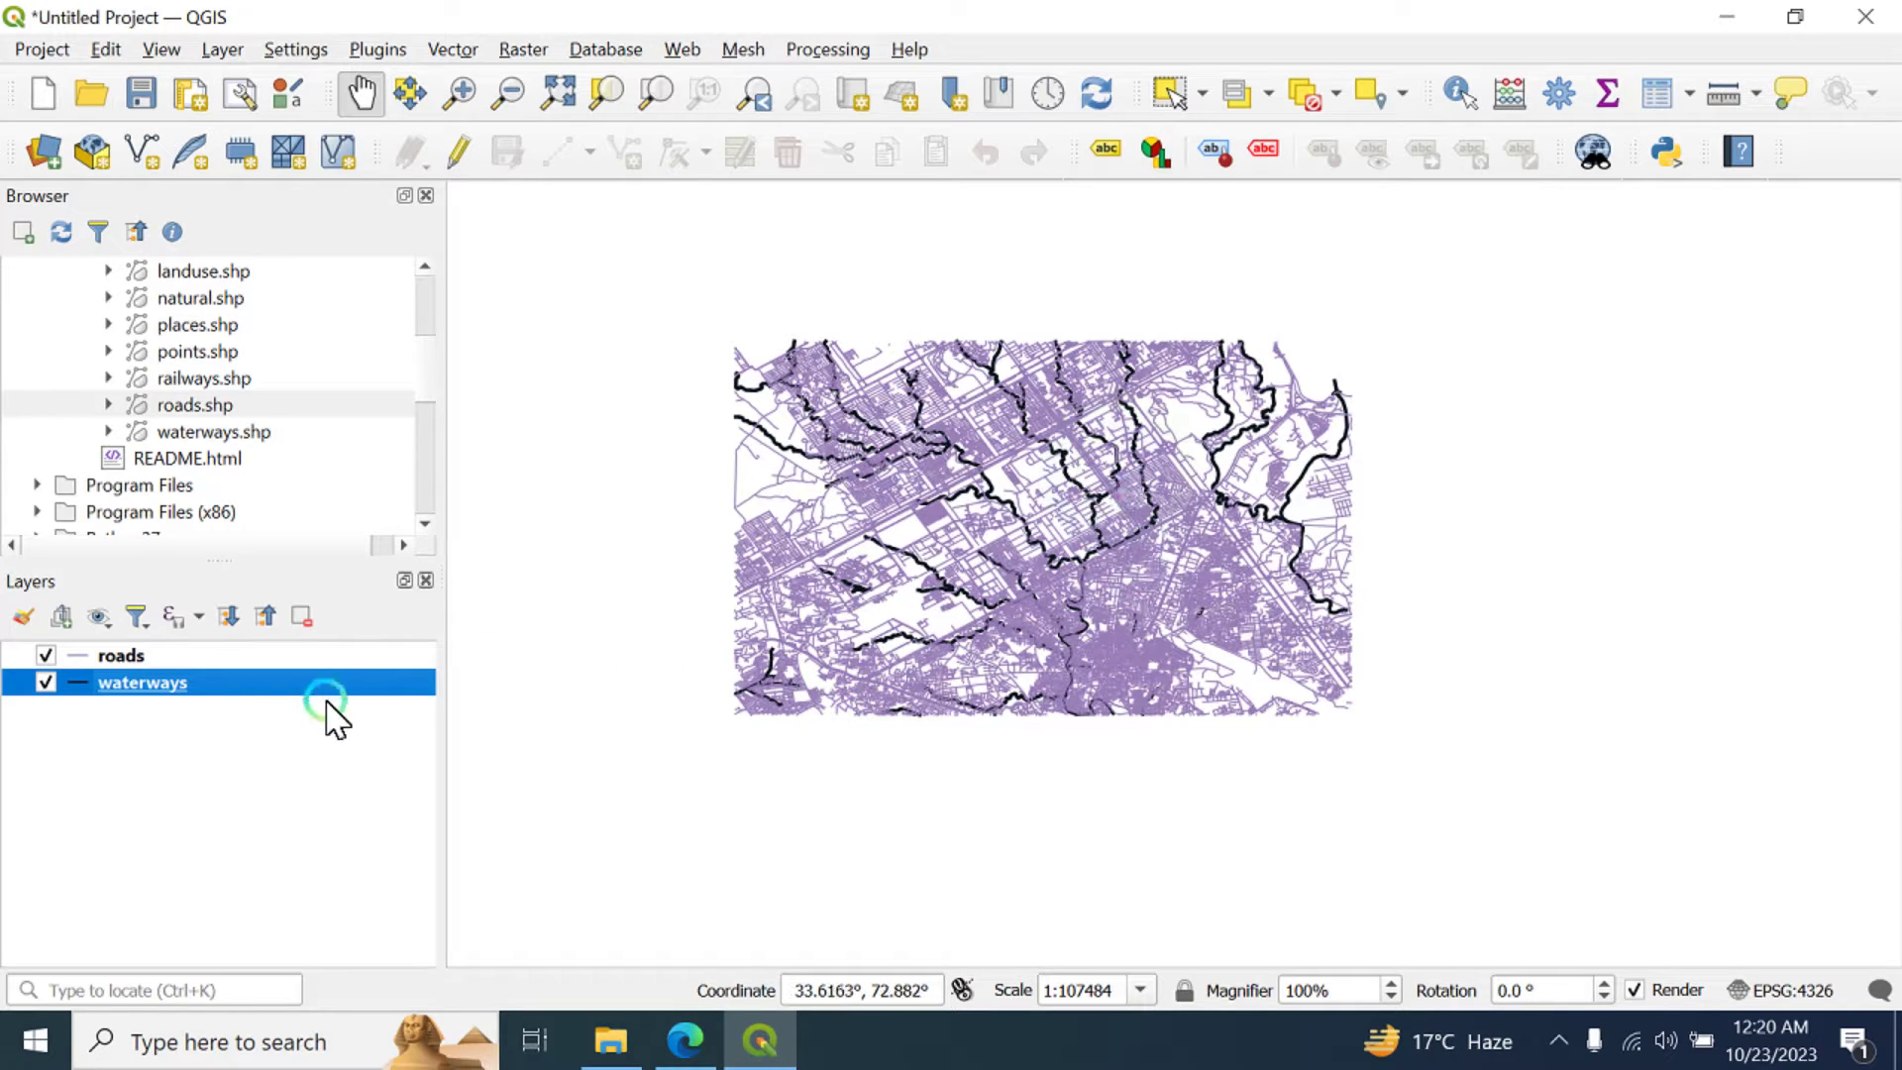
click(270, 750)
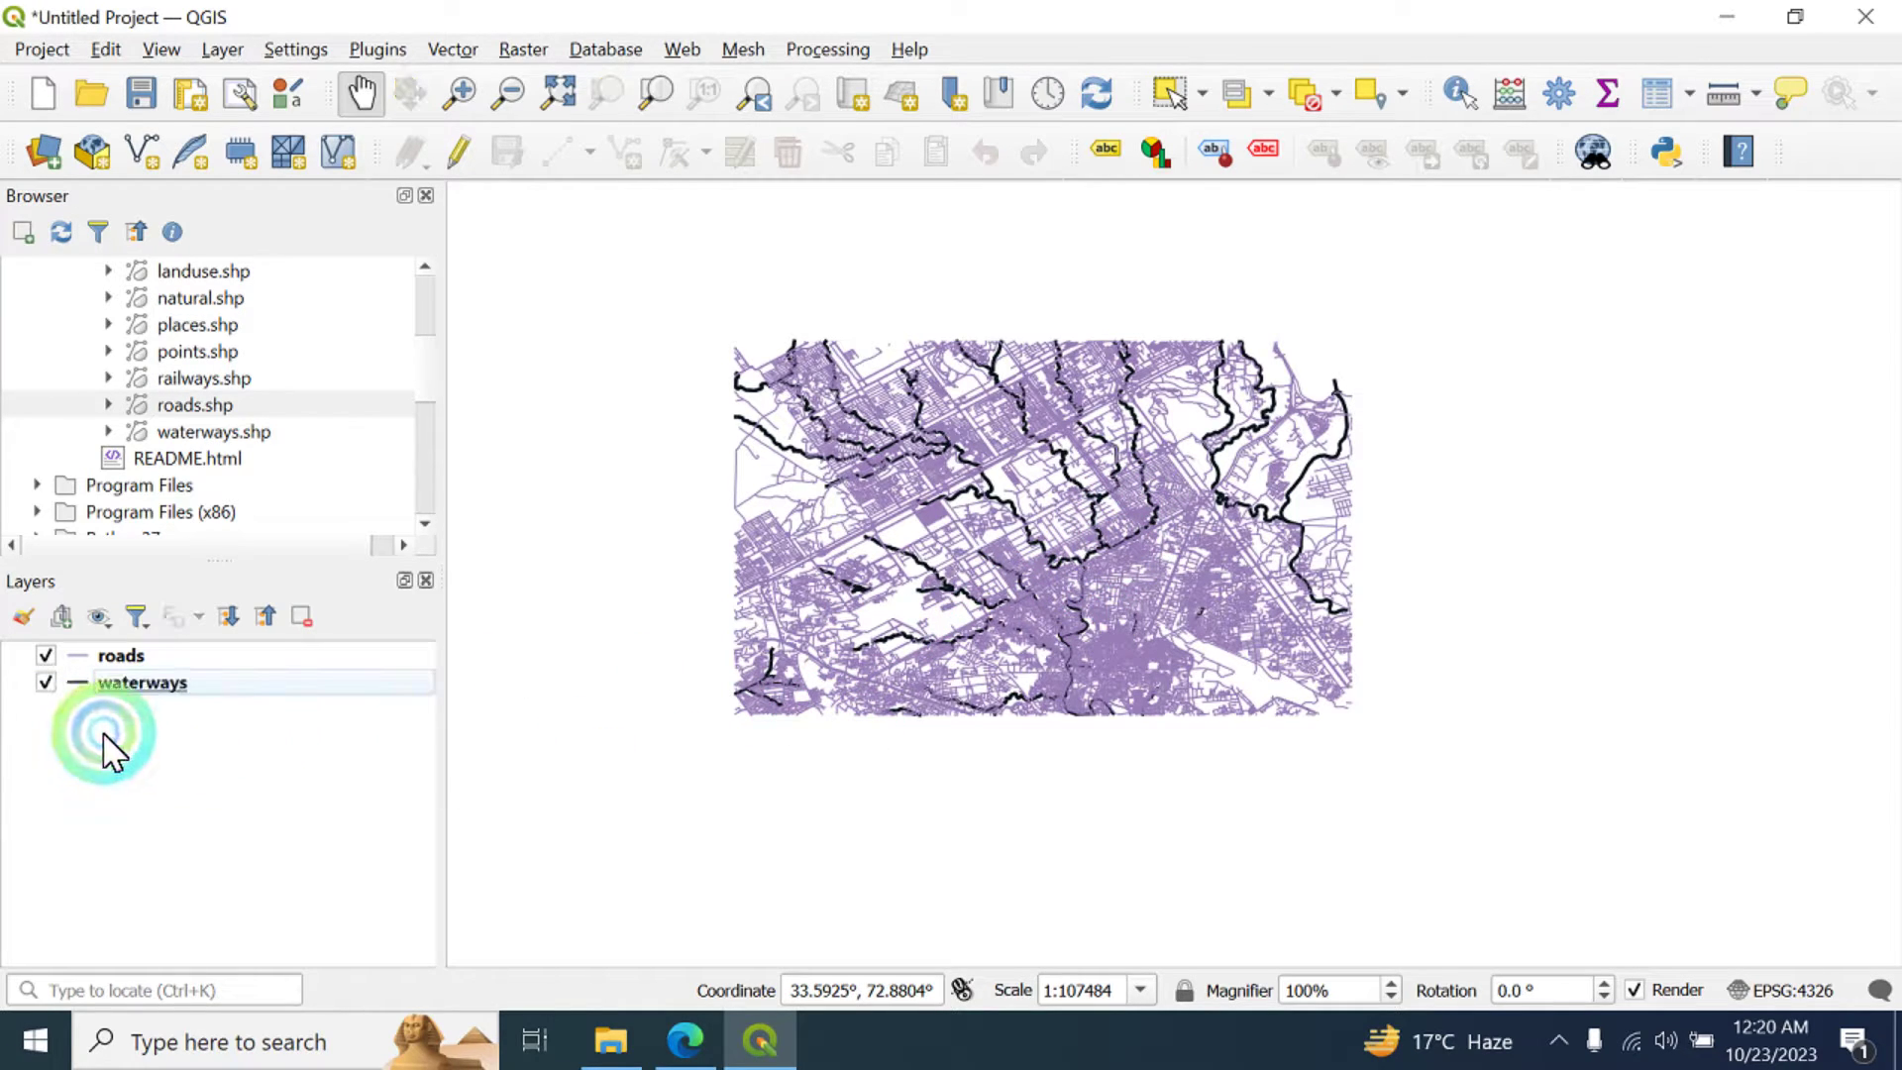
- Change the waterways line colour to a bright blue by raising its colour value, and apply it to the layer
click(75, 682)
double_click(212, 680)
click(1134, 335)
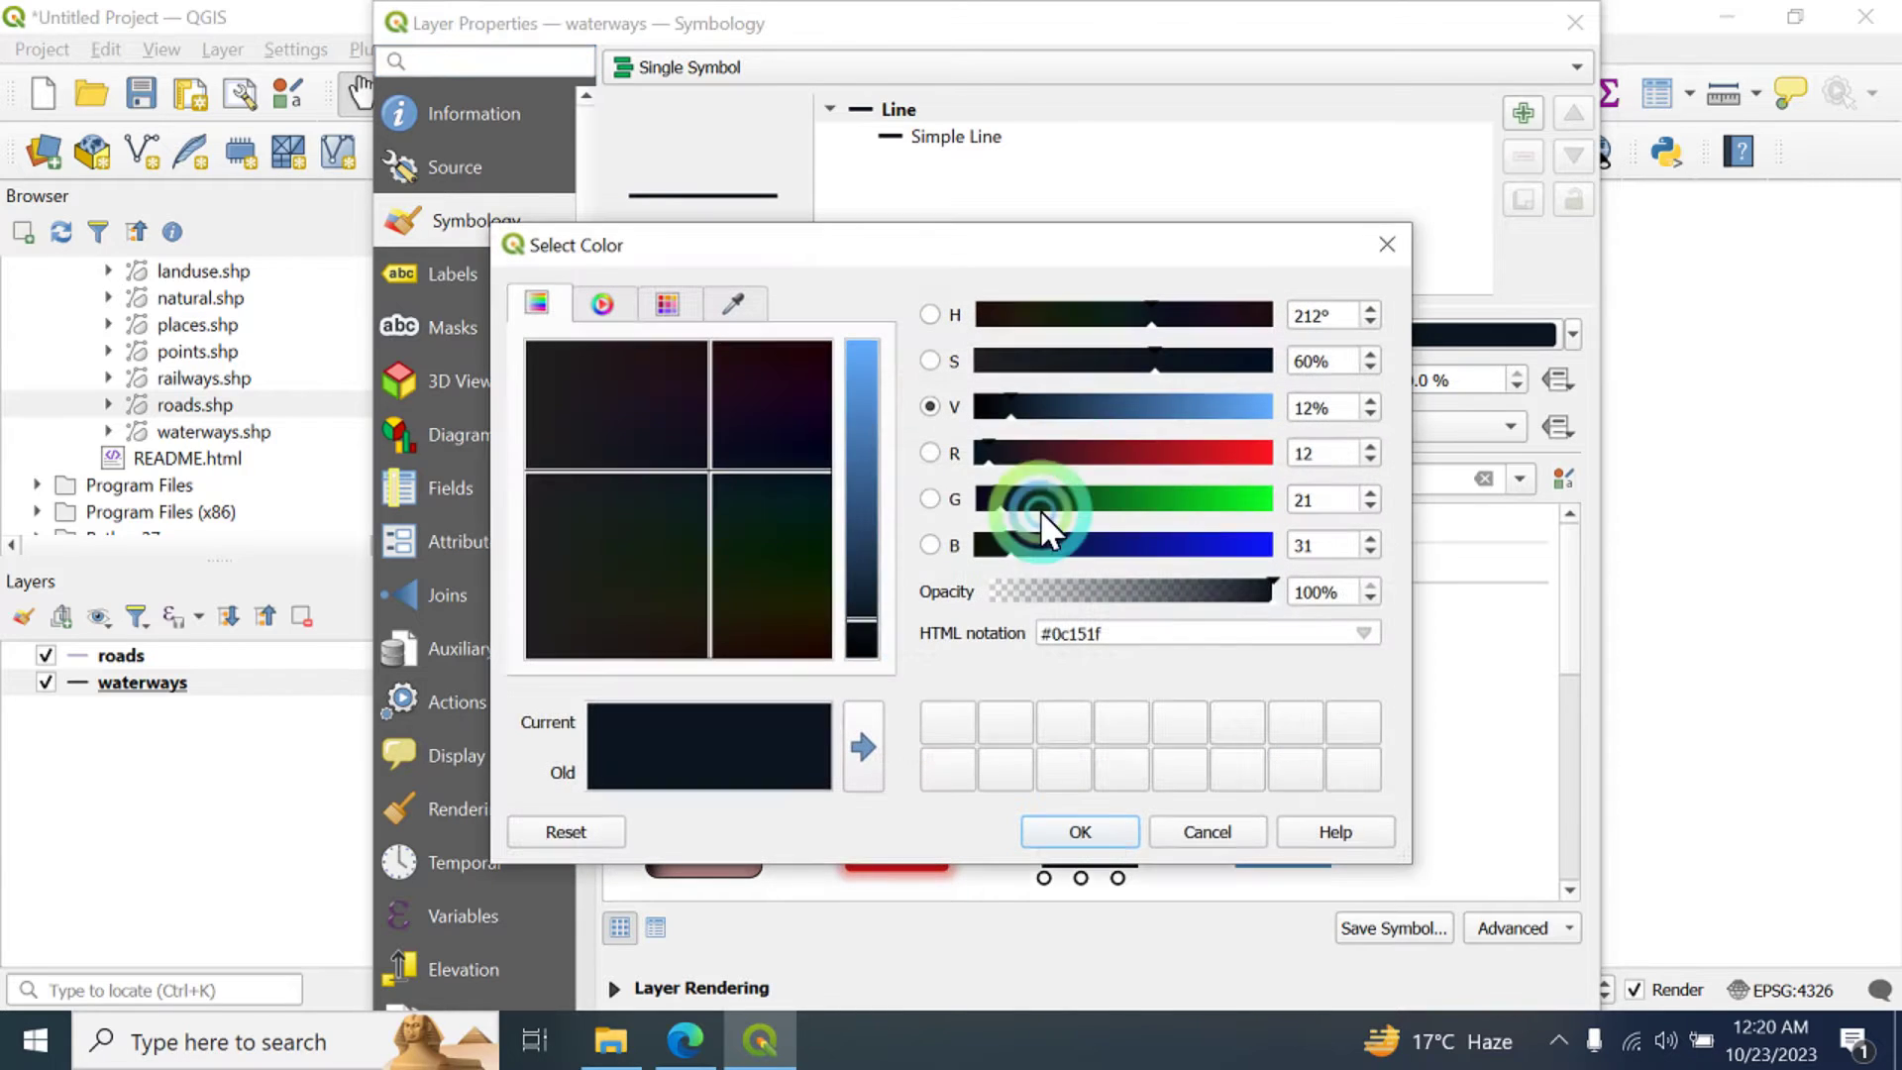
click(1238, 407)
click(1082, 835)
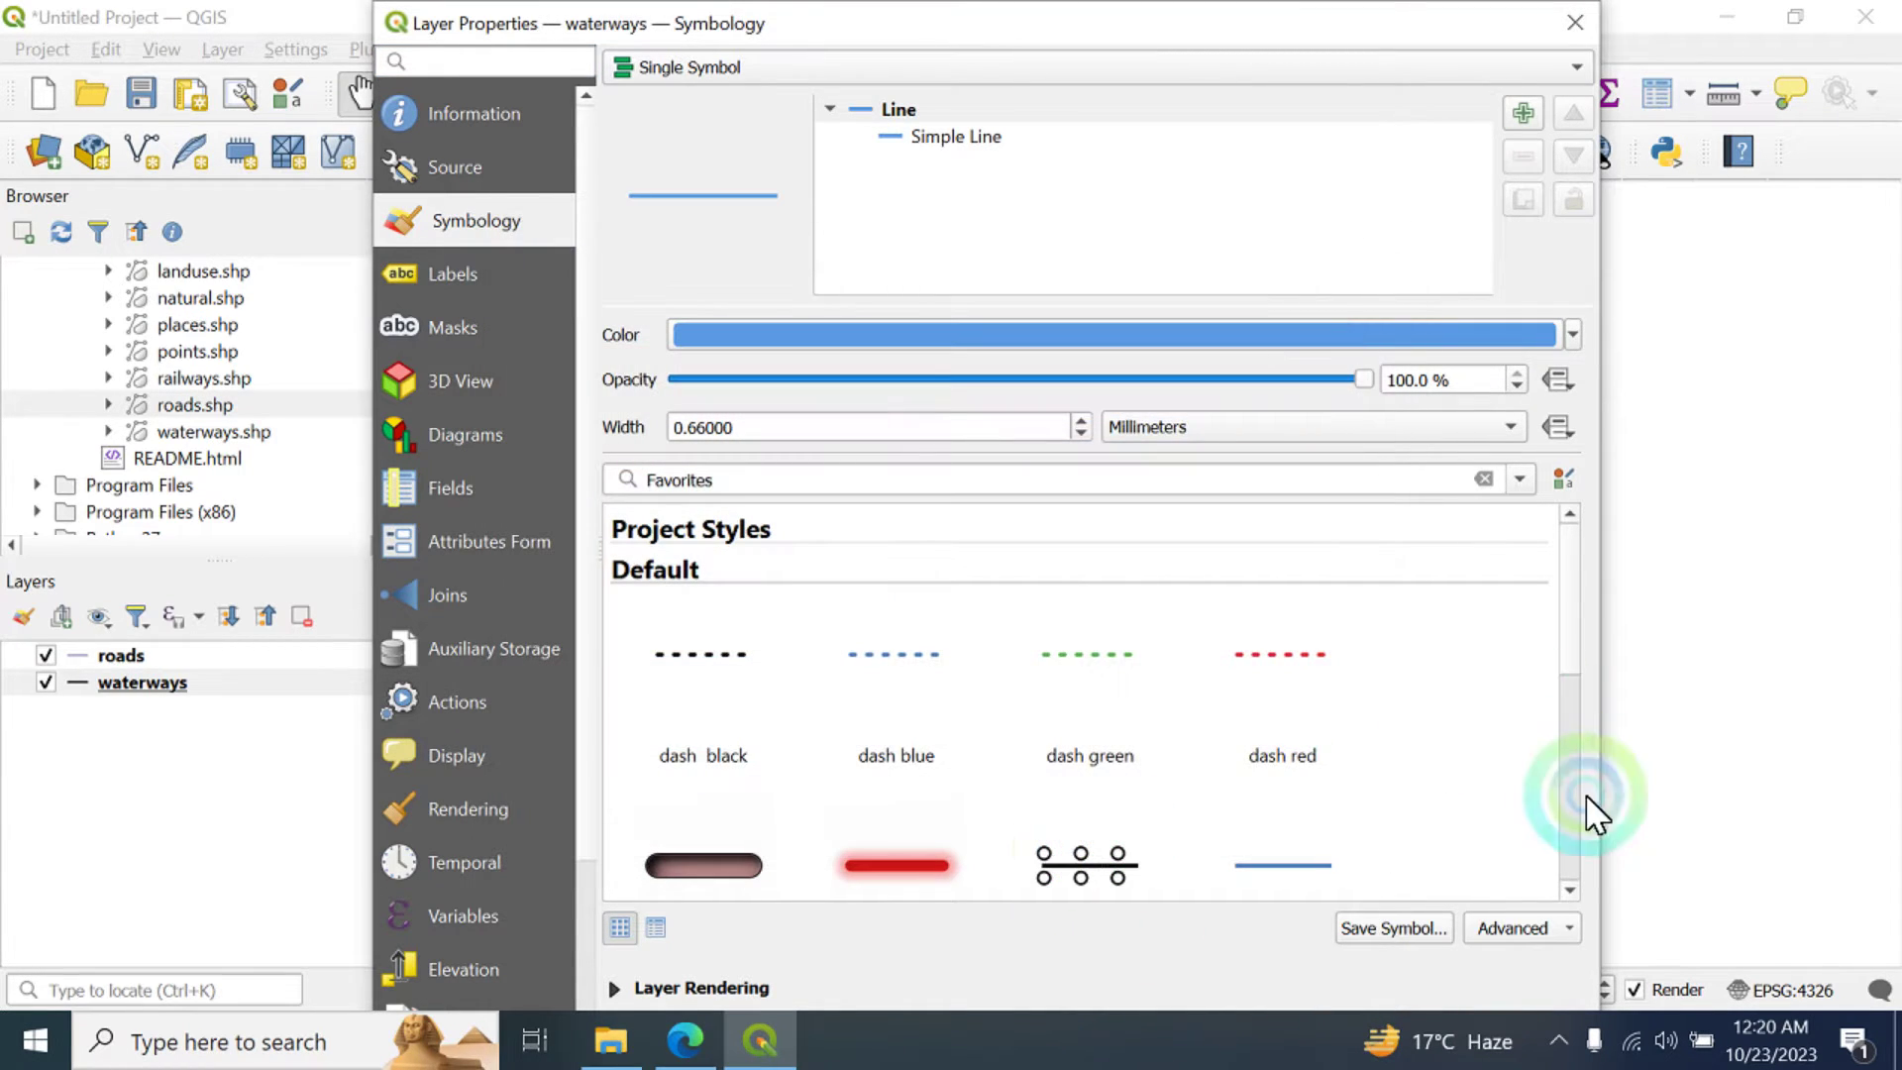
drag(1219, 16, 1159, 15)
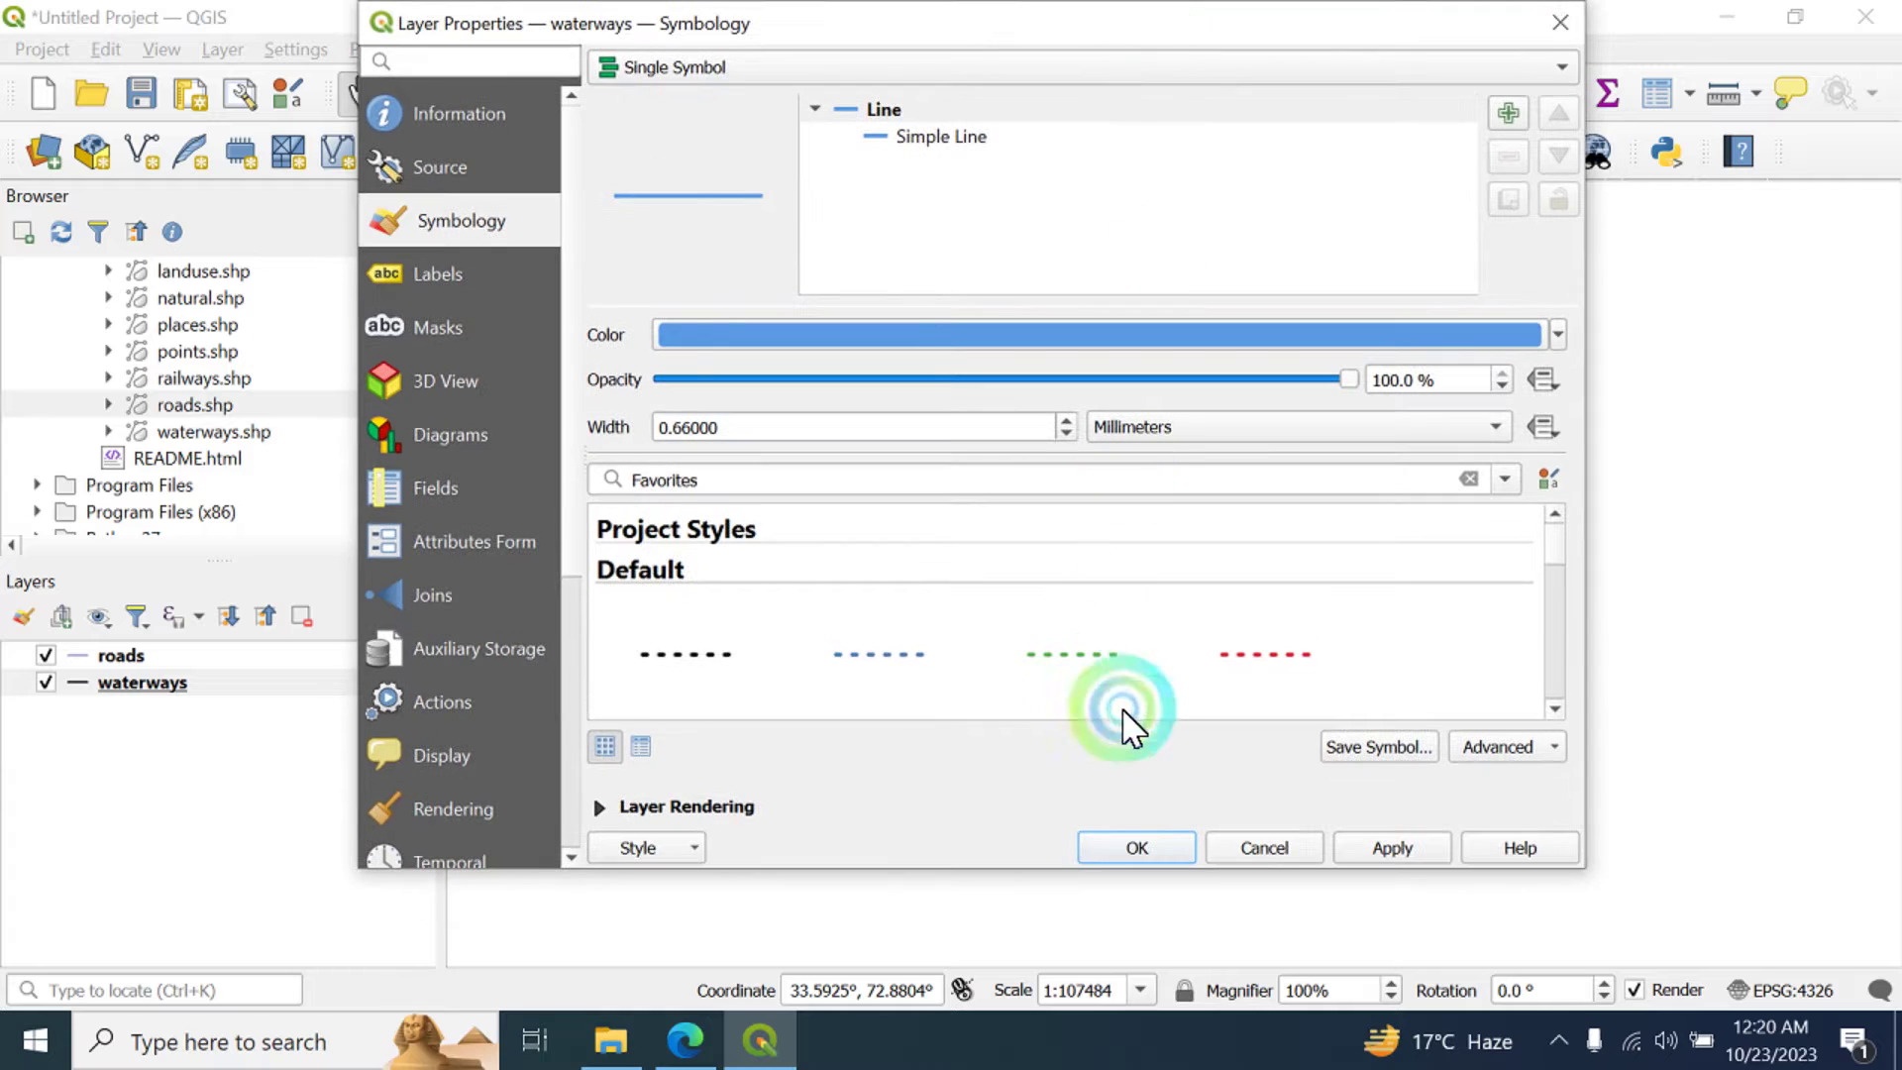
click(1151, 845)
- Recolour the roads layer's line to near-black #18141d
drag(71, 656, 99, 664)
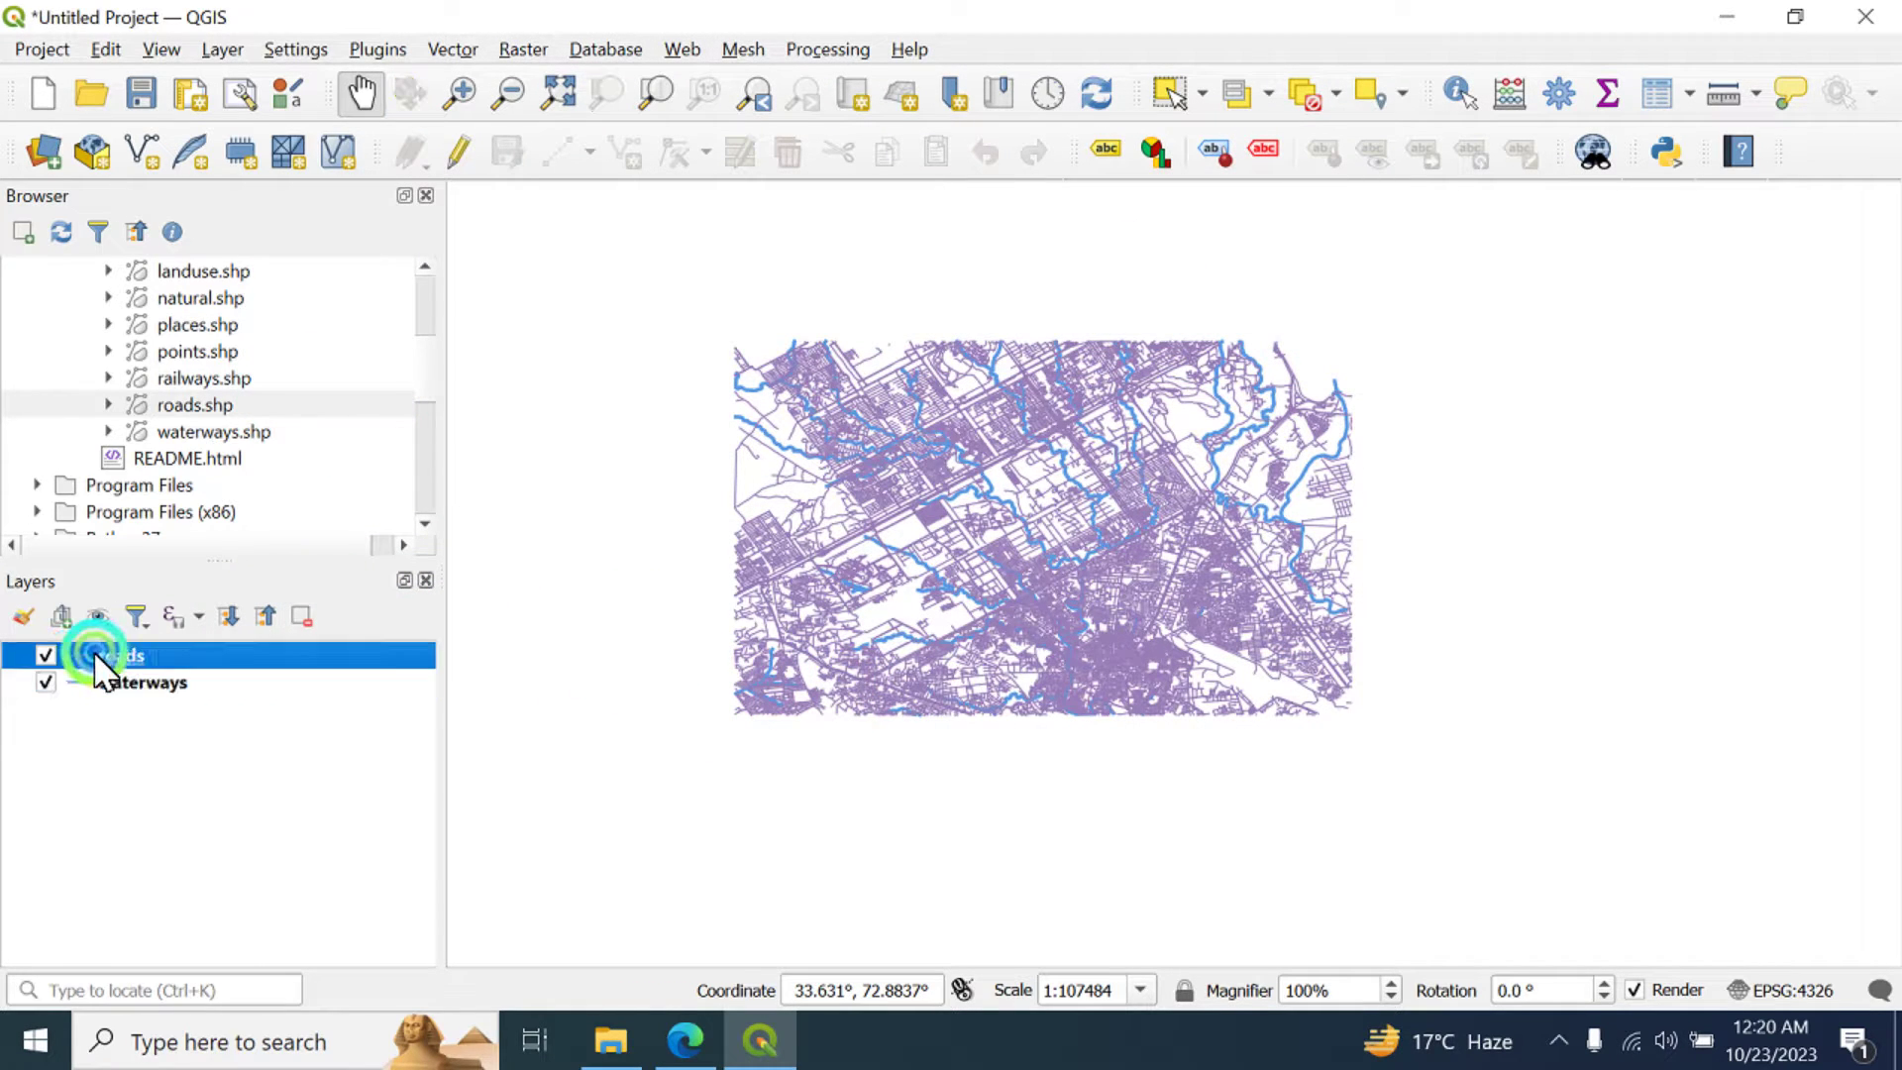
double_click(96, 659)
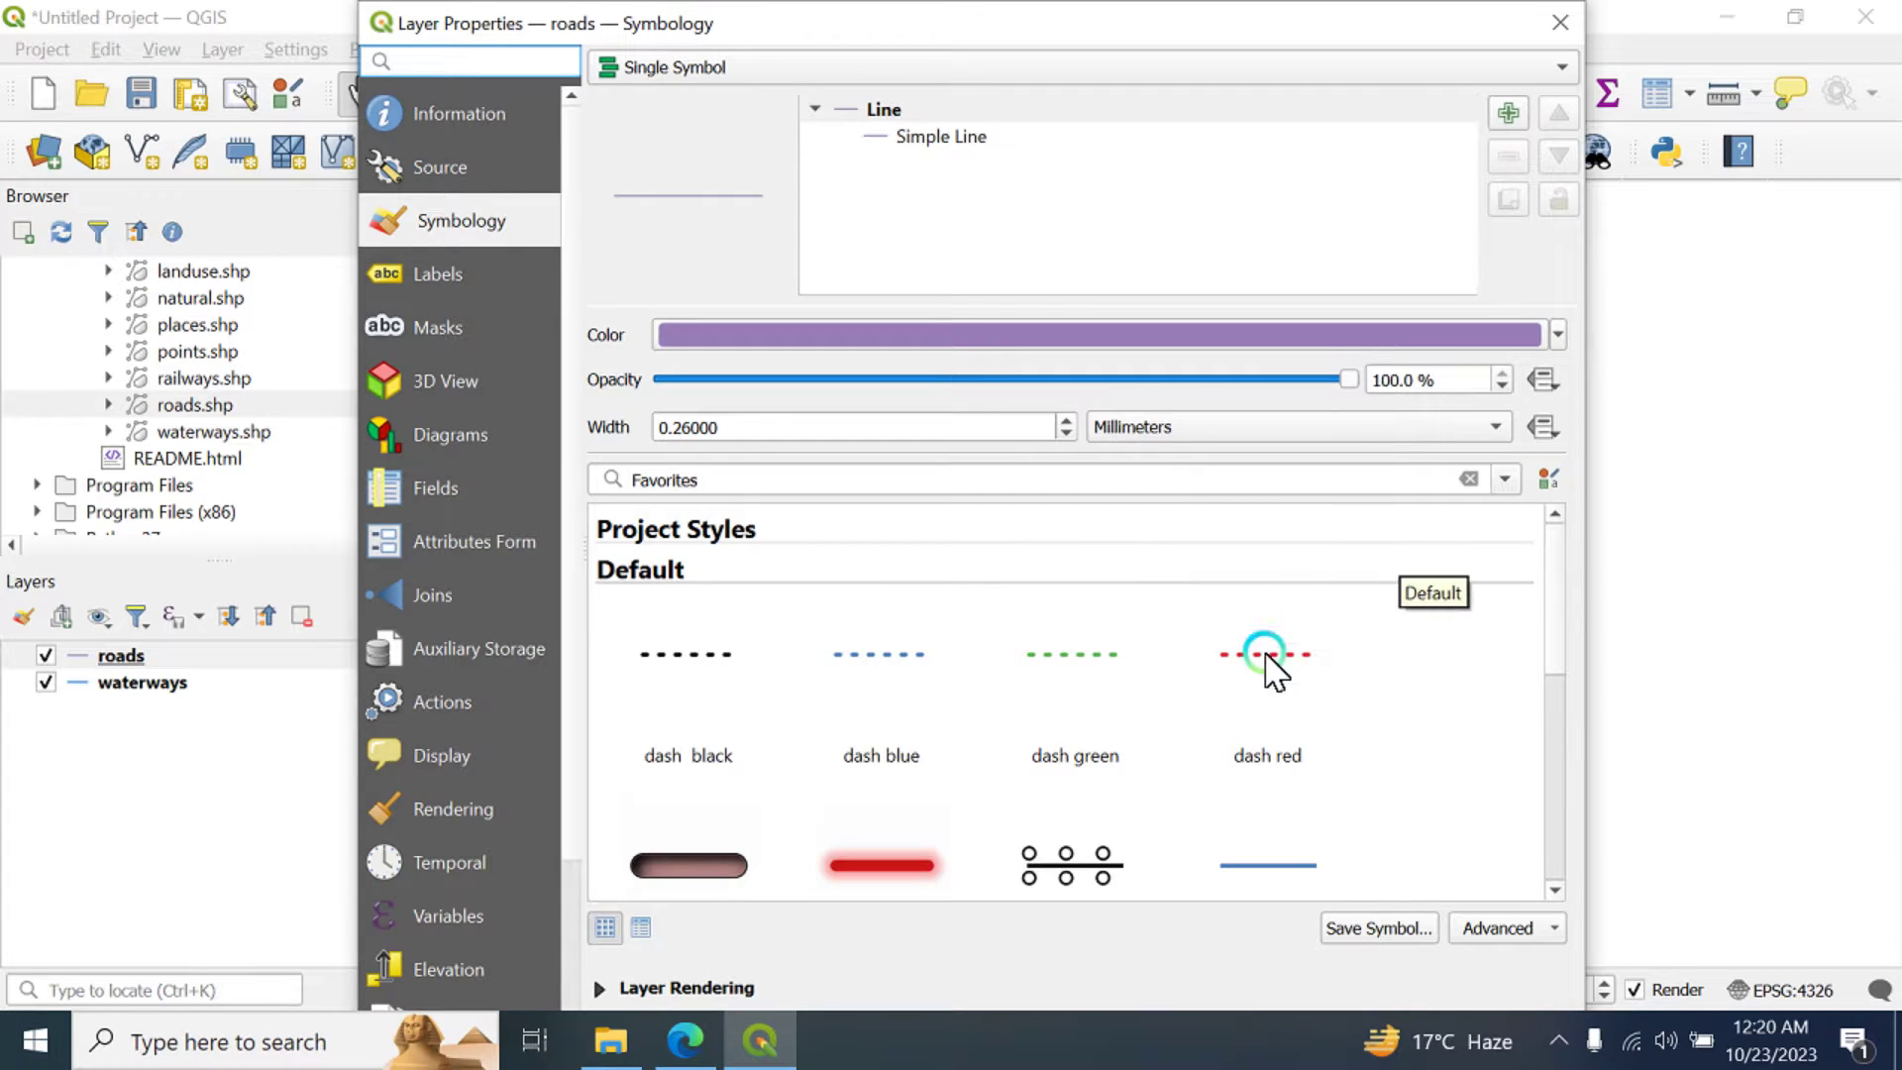
drag(1558, 622, 1532, 890)
click(1274, 335)
drag(1078, 424, 1008, 407)
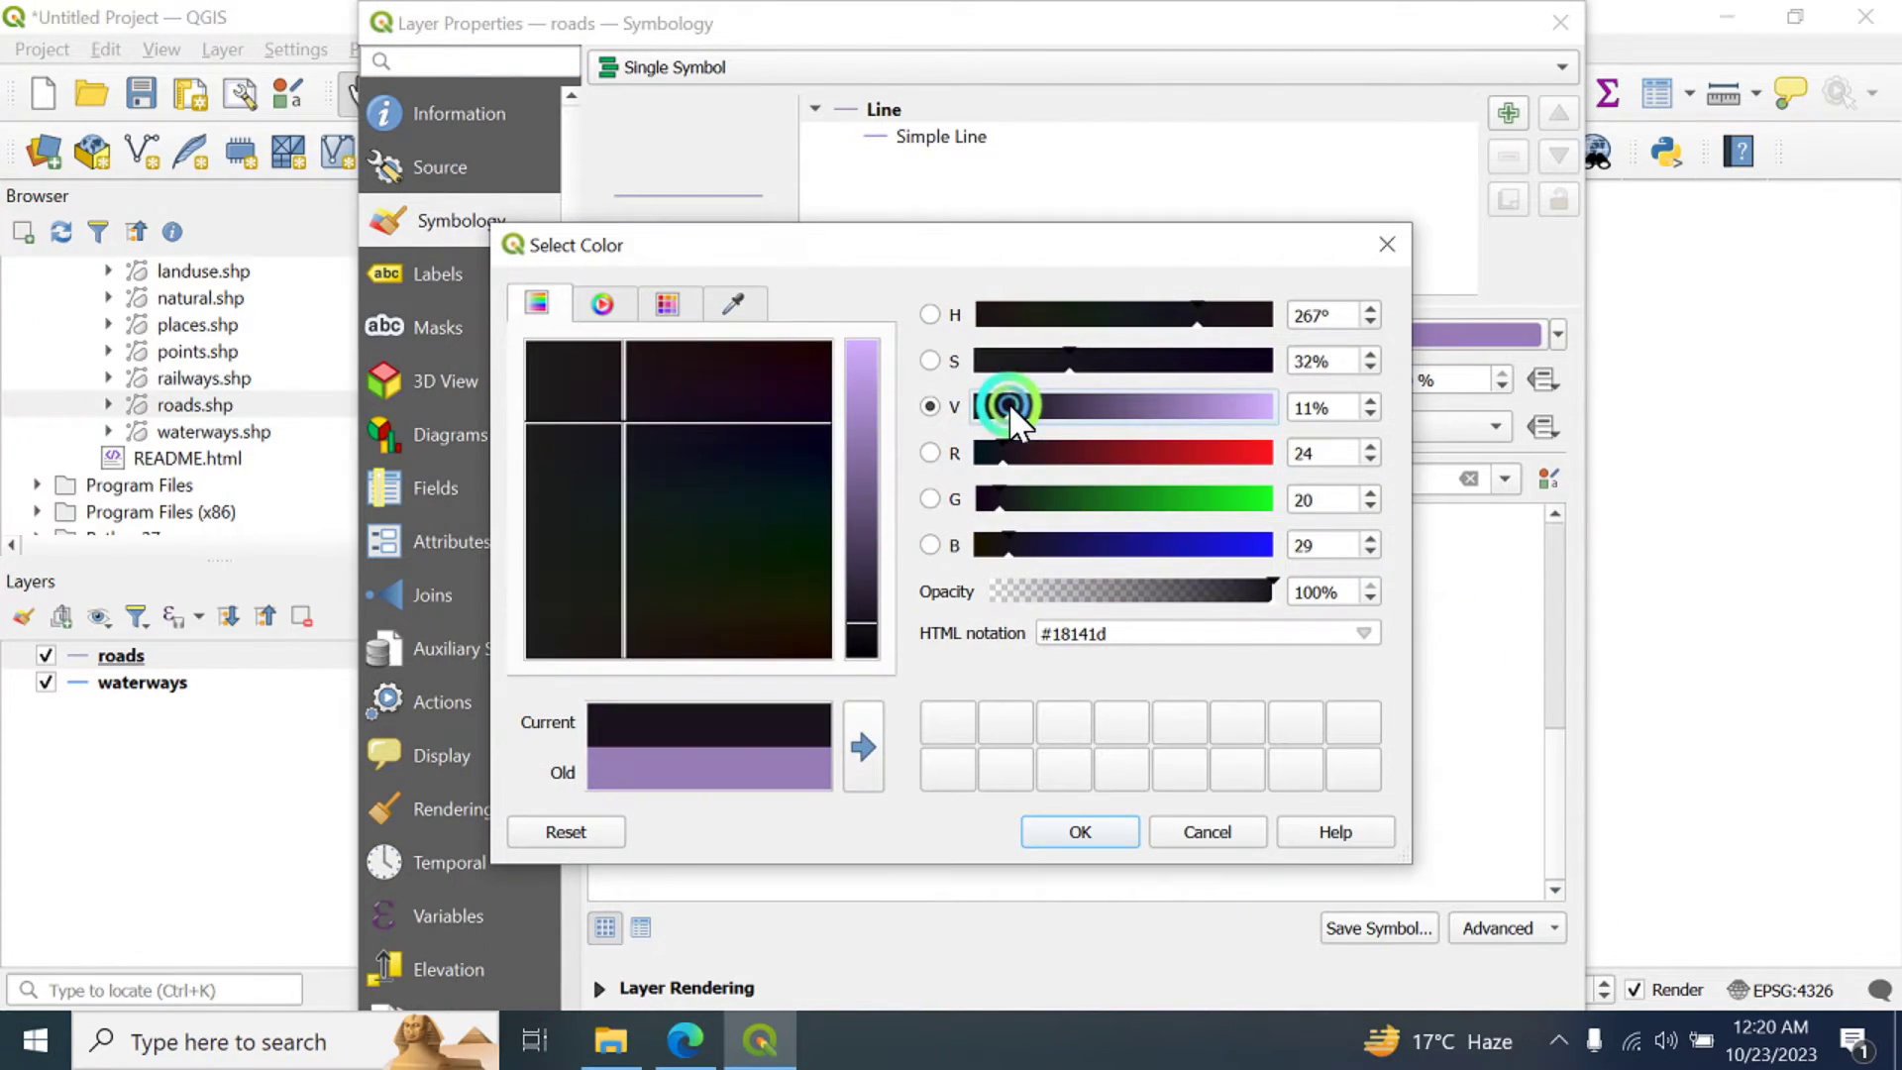
click(1080, 833)
drag(1179, 21, 1126, 6)
click(1155, 865)
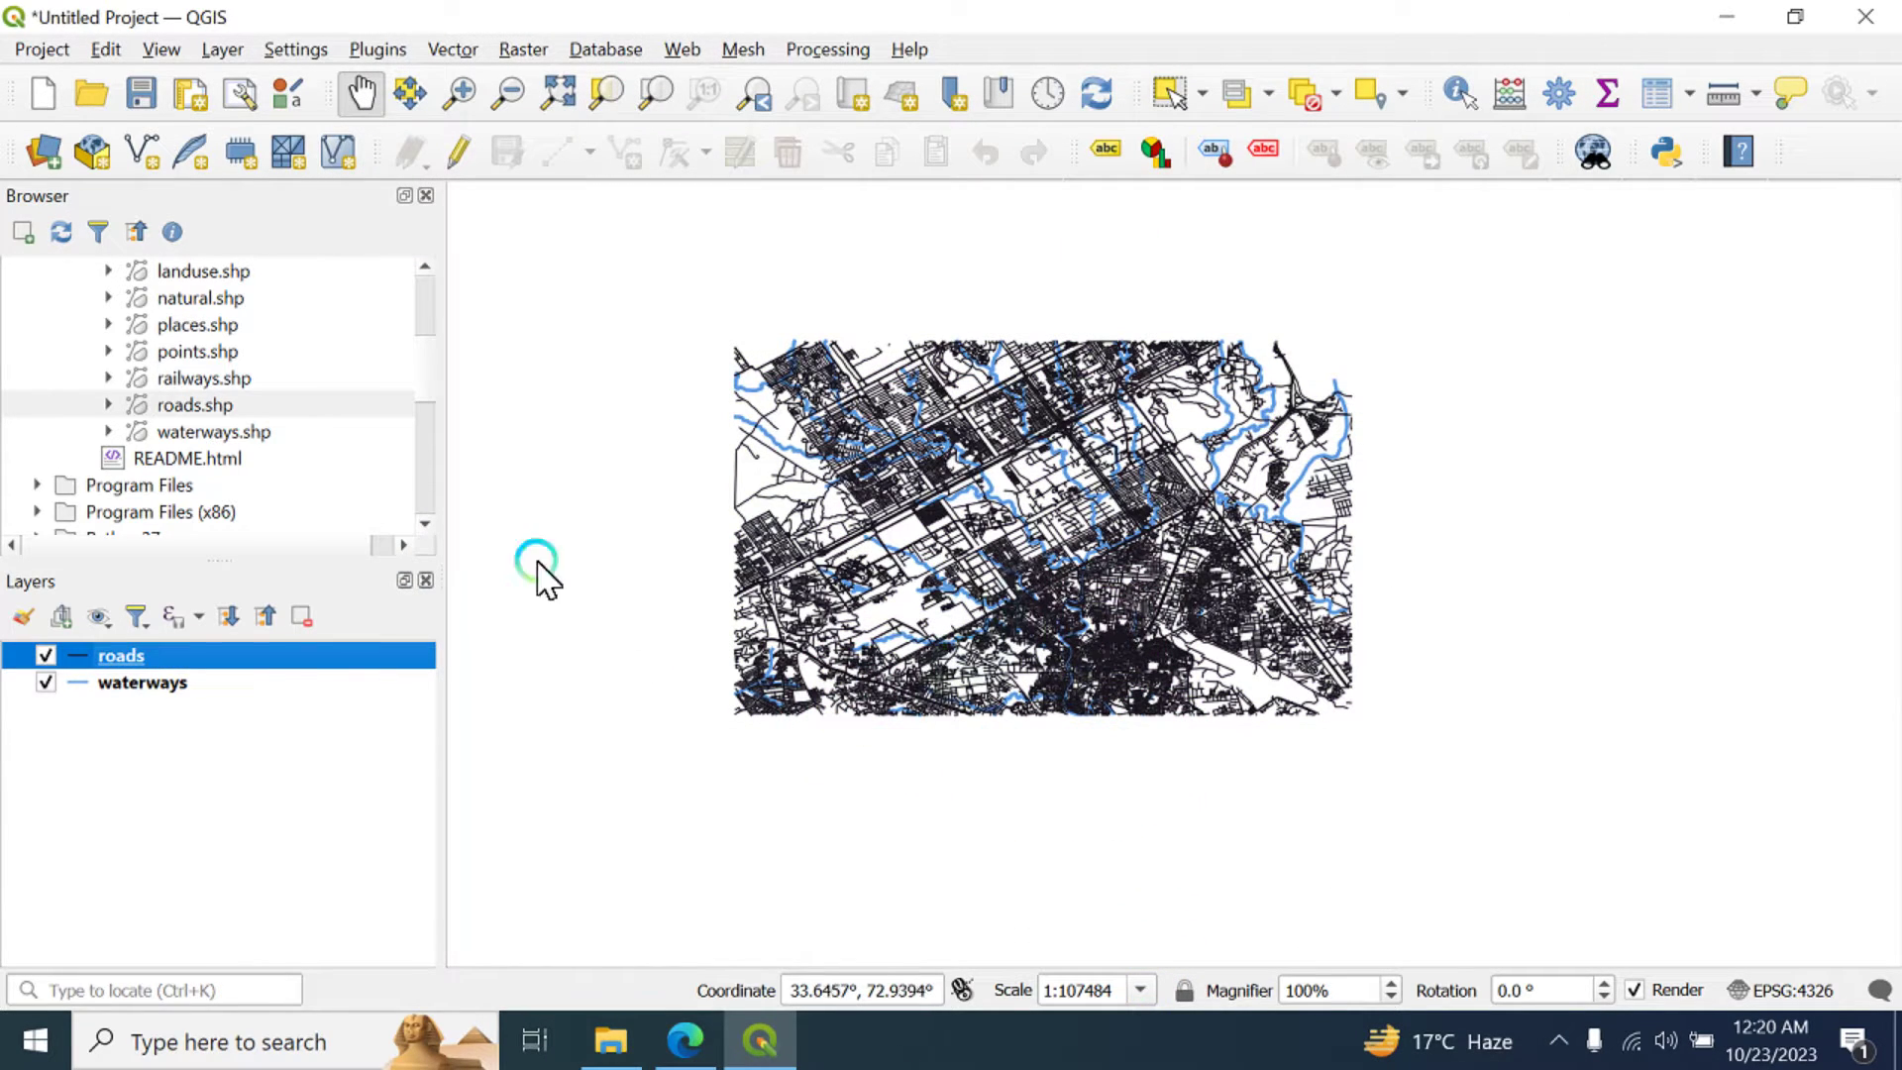
- Add railways.shp from the shape folder to the project and give the layer the topo railway preset
click(188, 379)
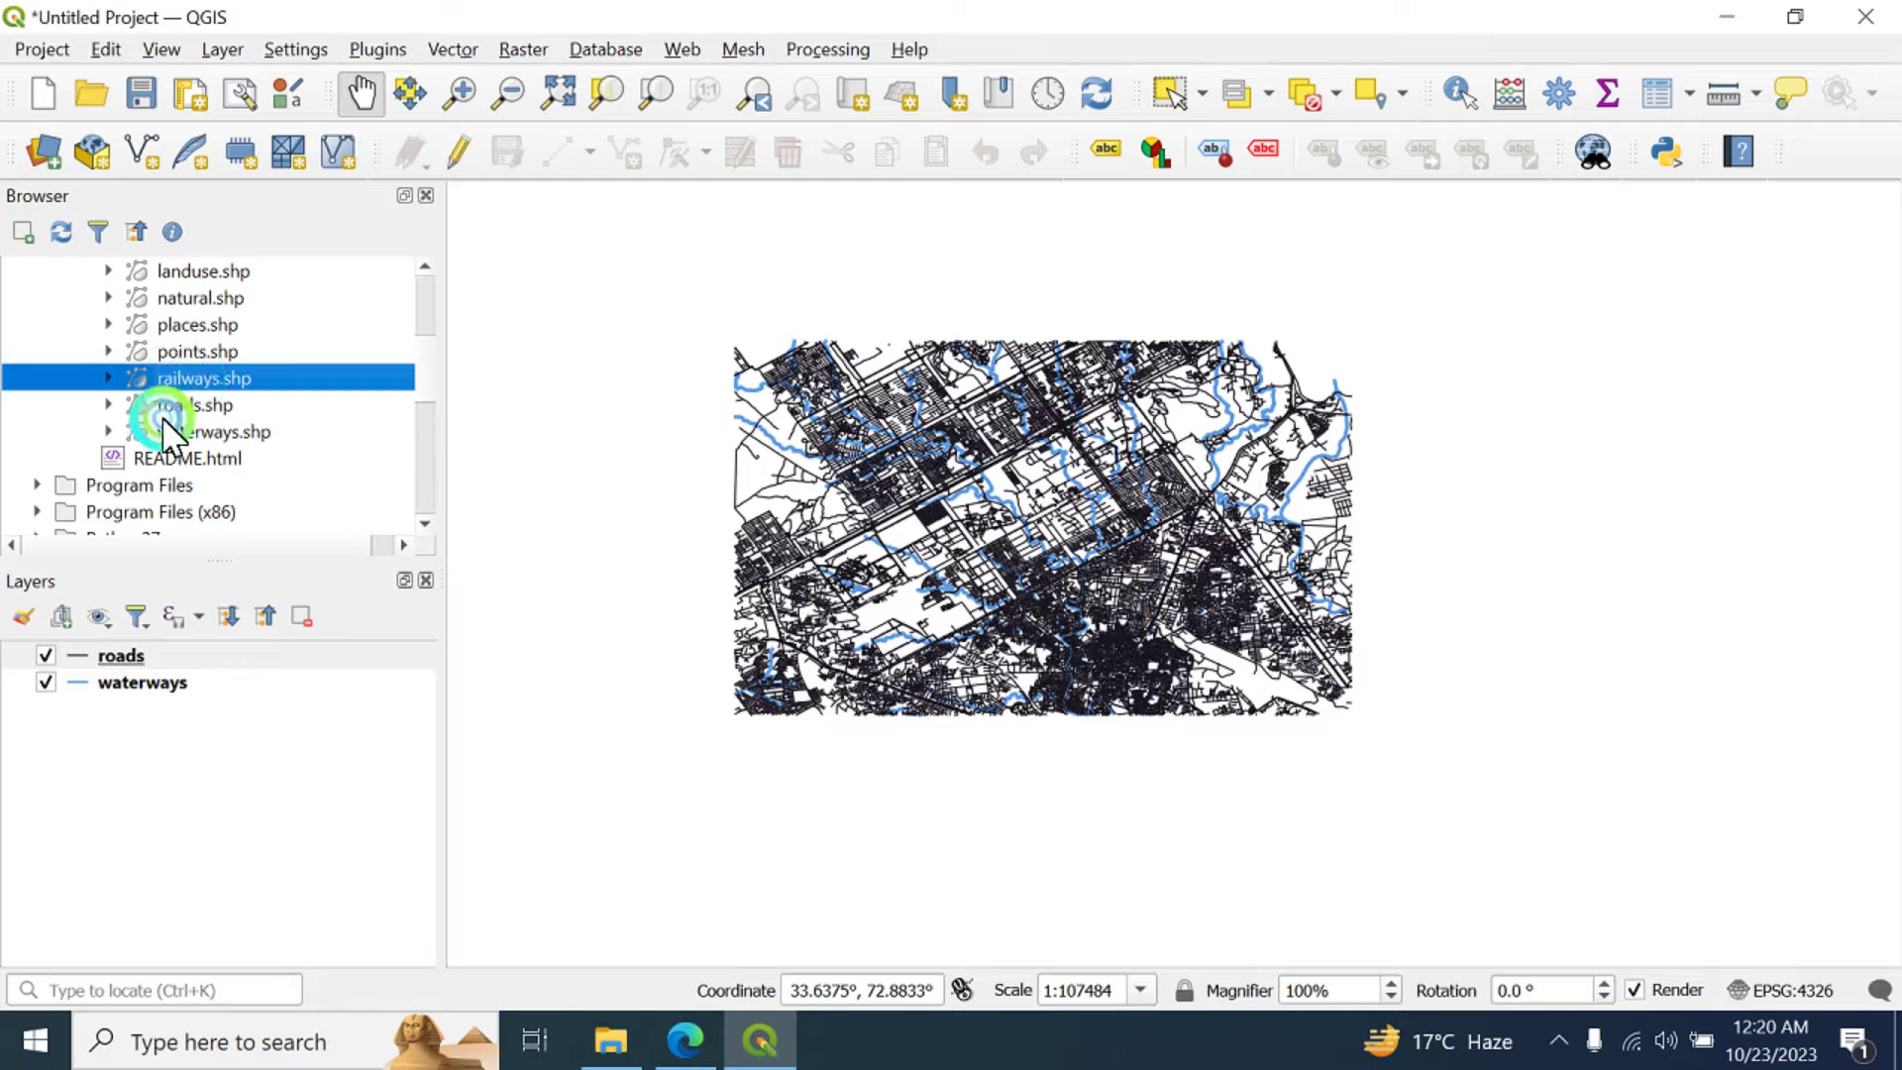
drag(189, 380, 130, 745)
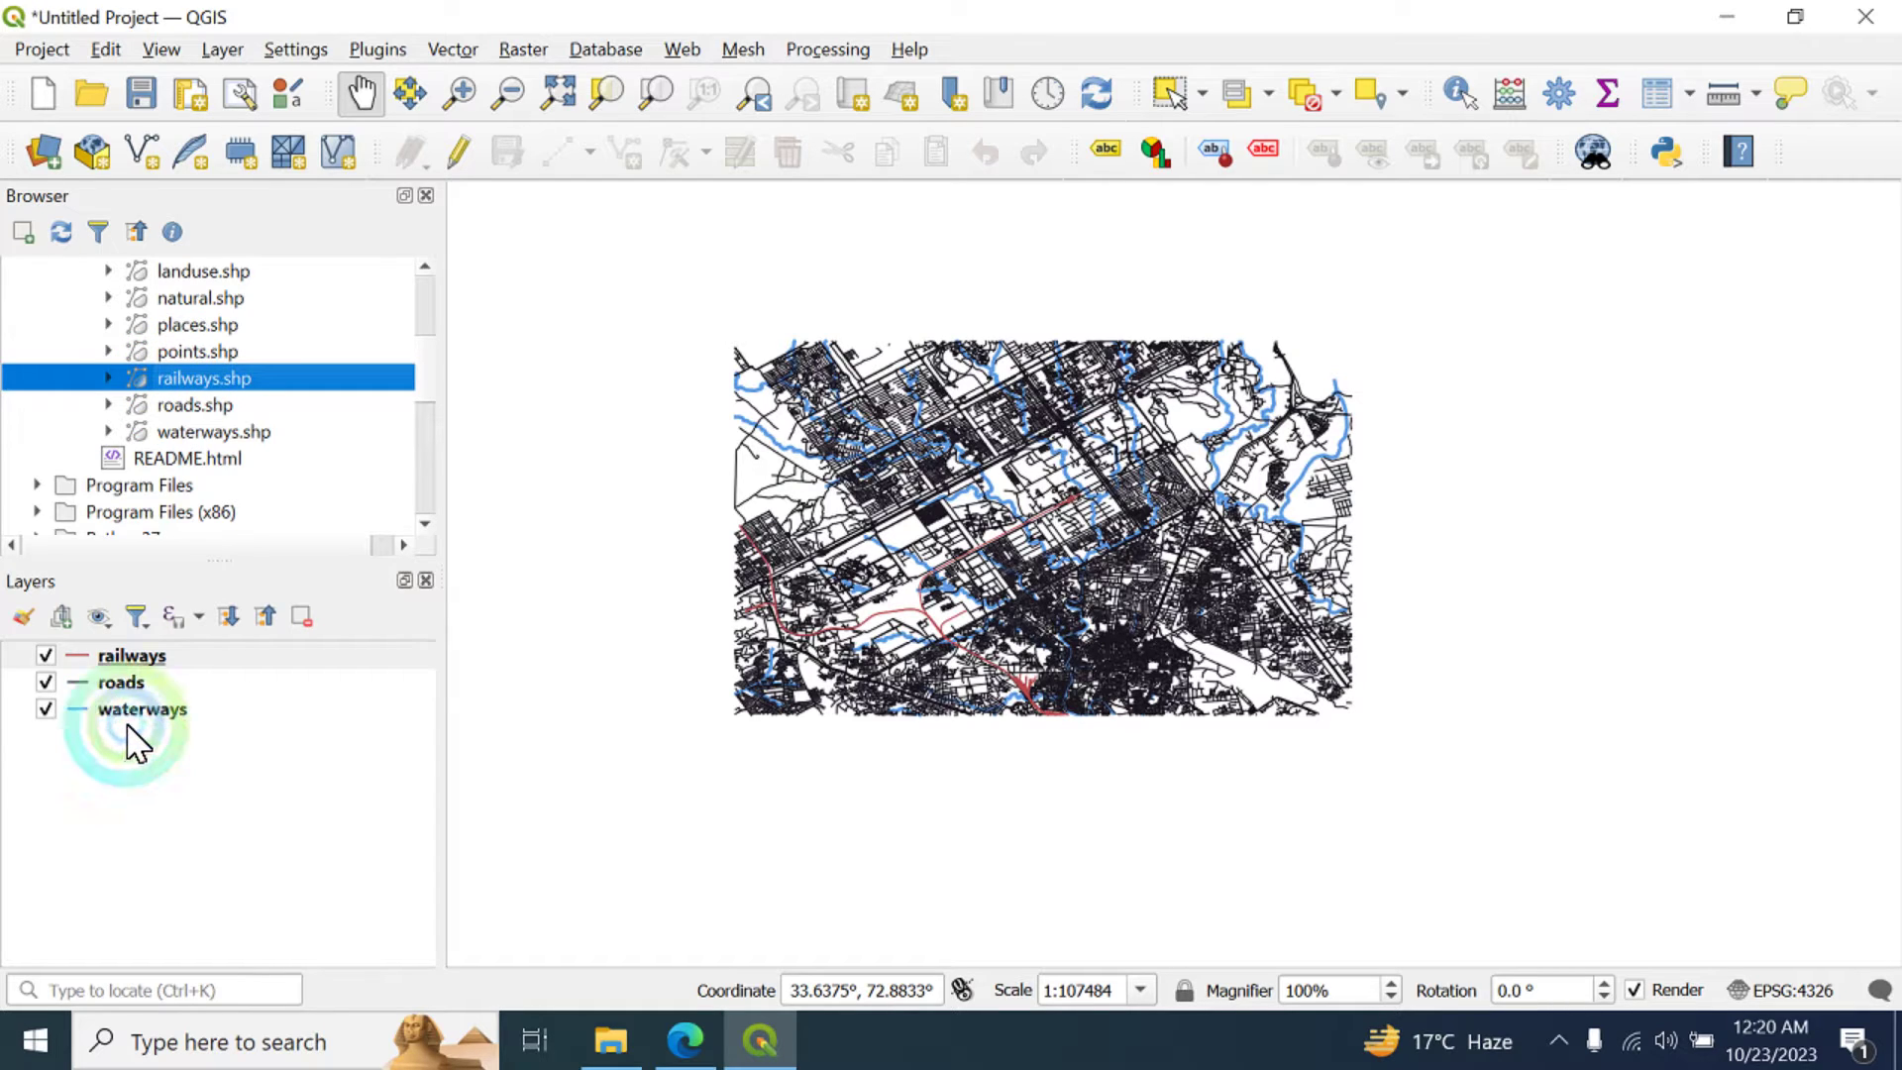
click(79, 659)
double_click(132, 658)
scroll(1179, 714, down, 10)
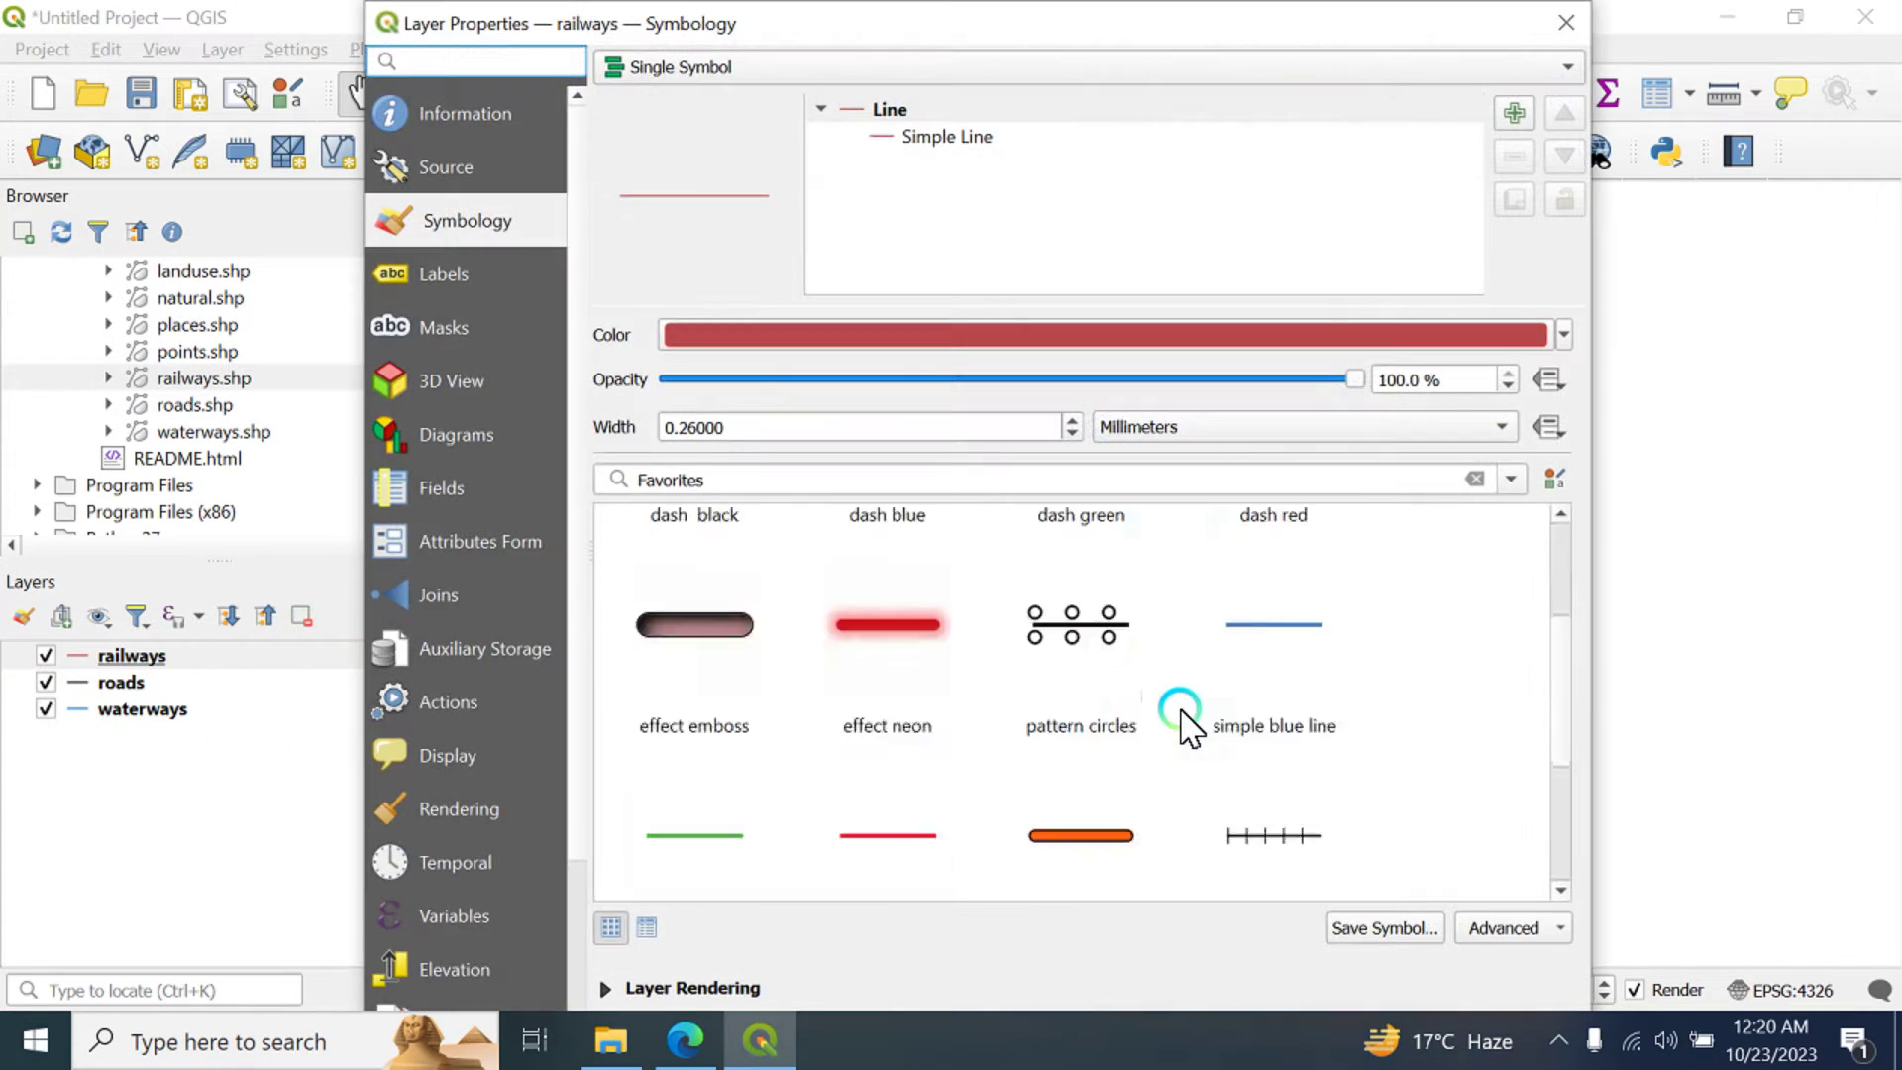
click(1273, 642)
click(1370, 989)
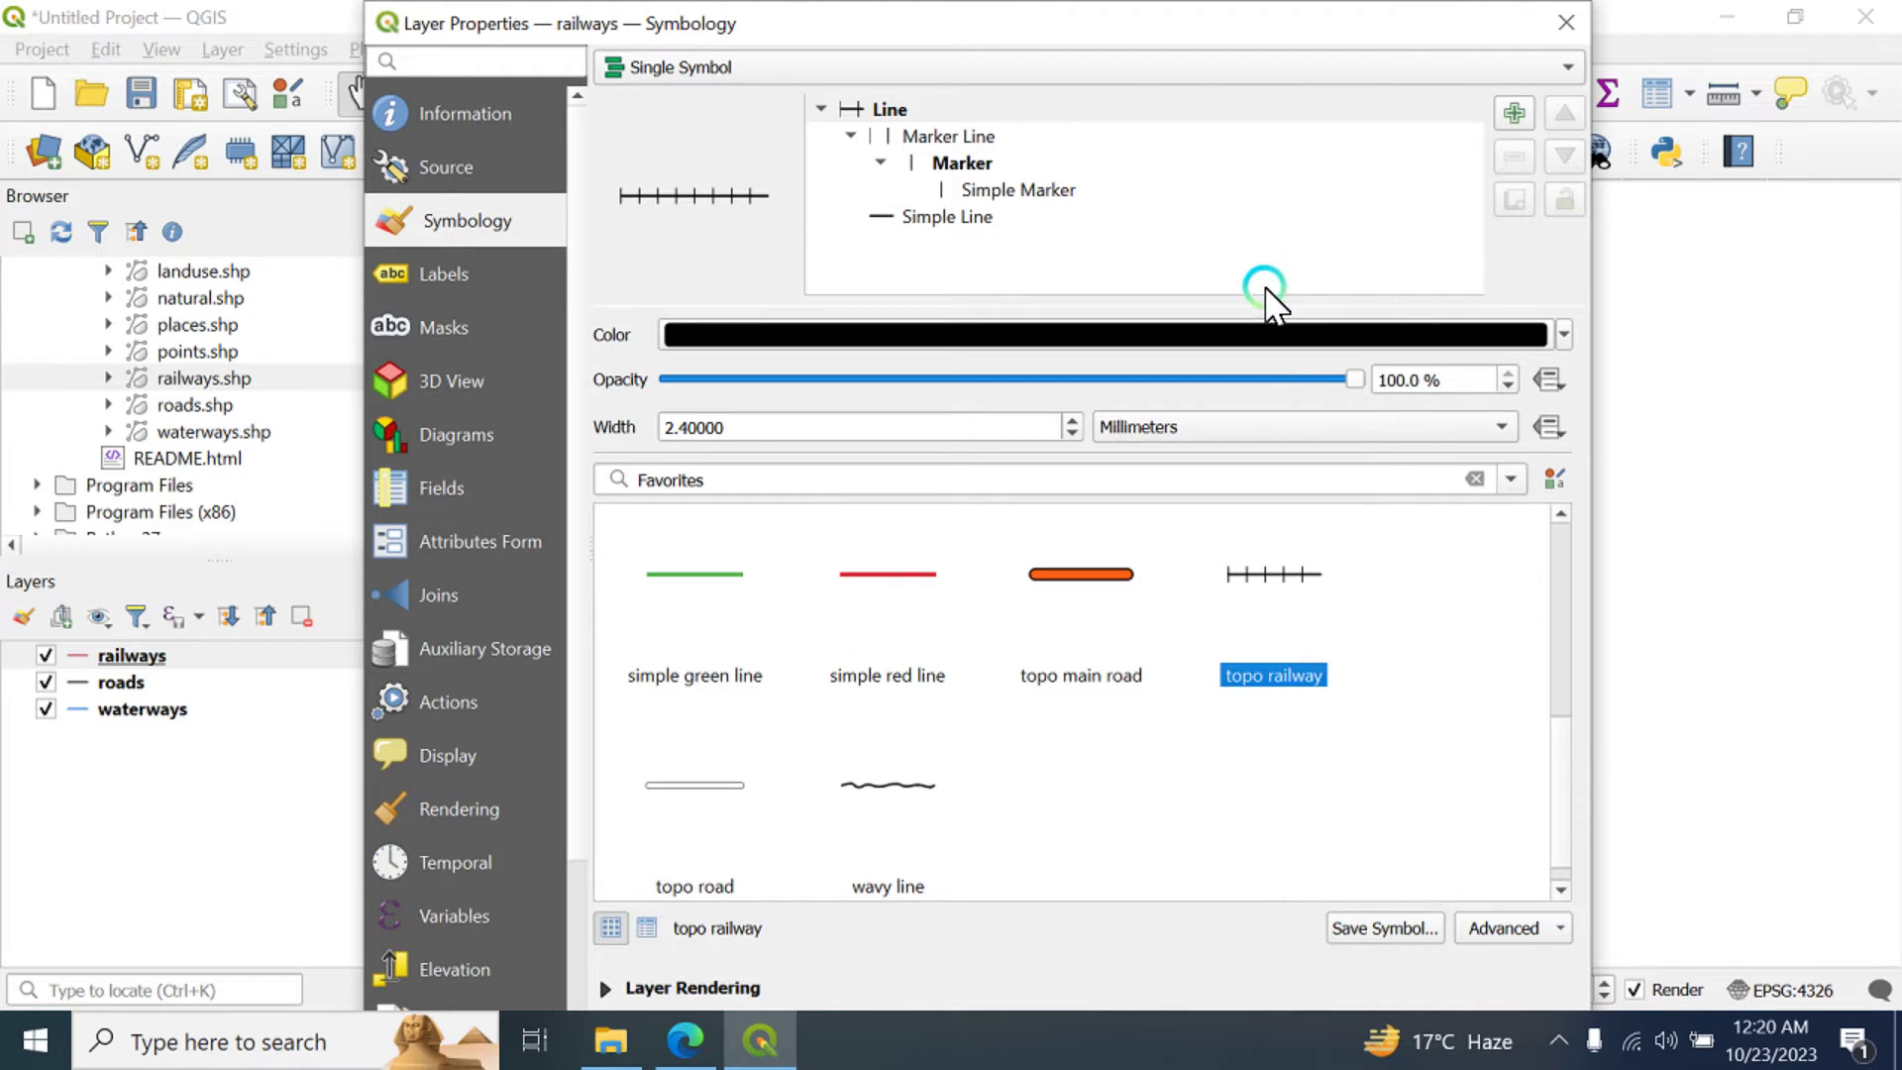
- Set the railways symbol colour to red #c70000 and apply it to the layer
click(1432, 340)
click(1211, 453)
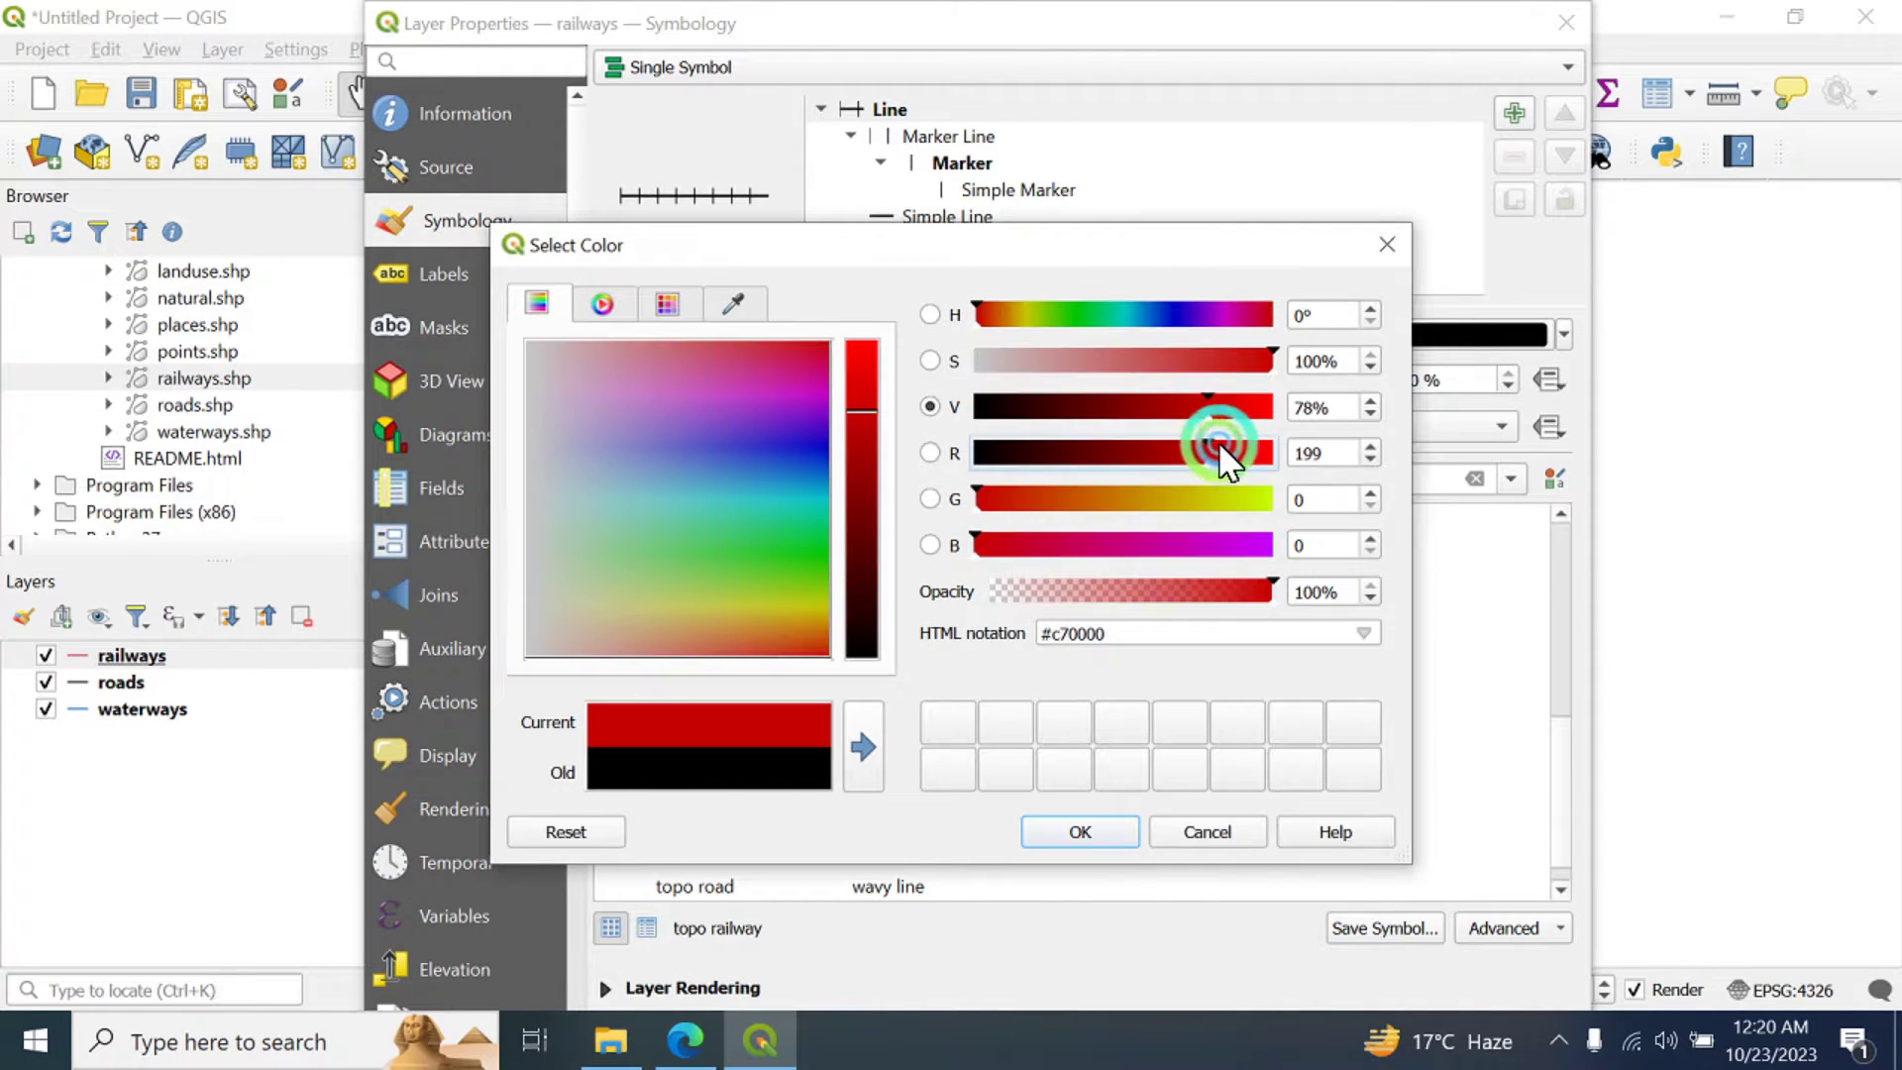
click(1080, 831)
drag(1070, 19, 1057, 76)
click(1095, 918)
click(1008, 622)
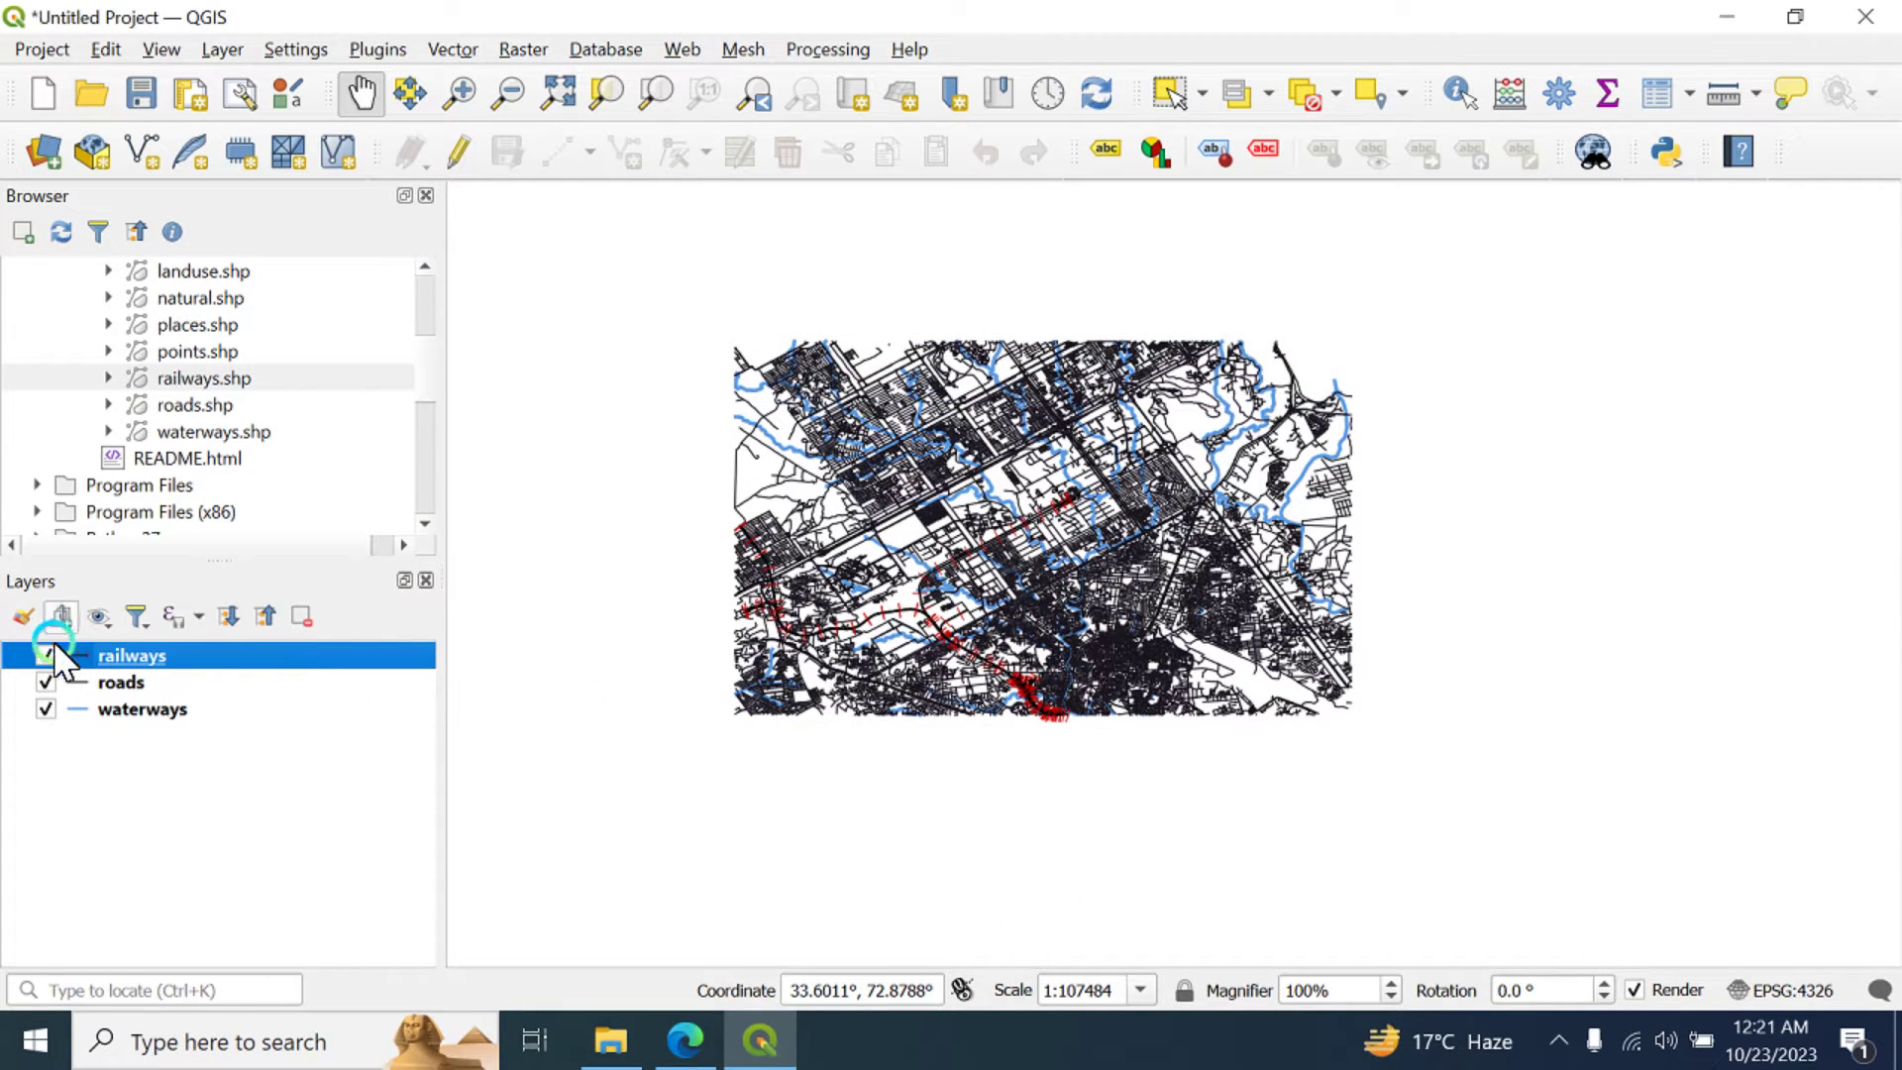
- Add points.shp and places.shp from the shape folder to the project
click(193, 351)
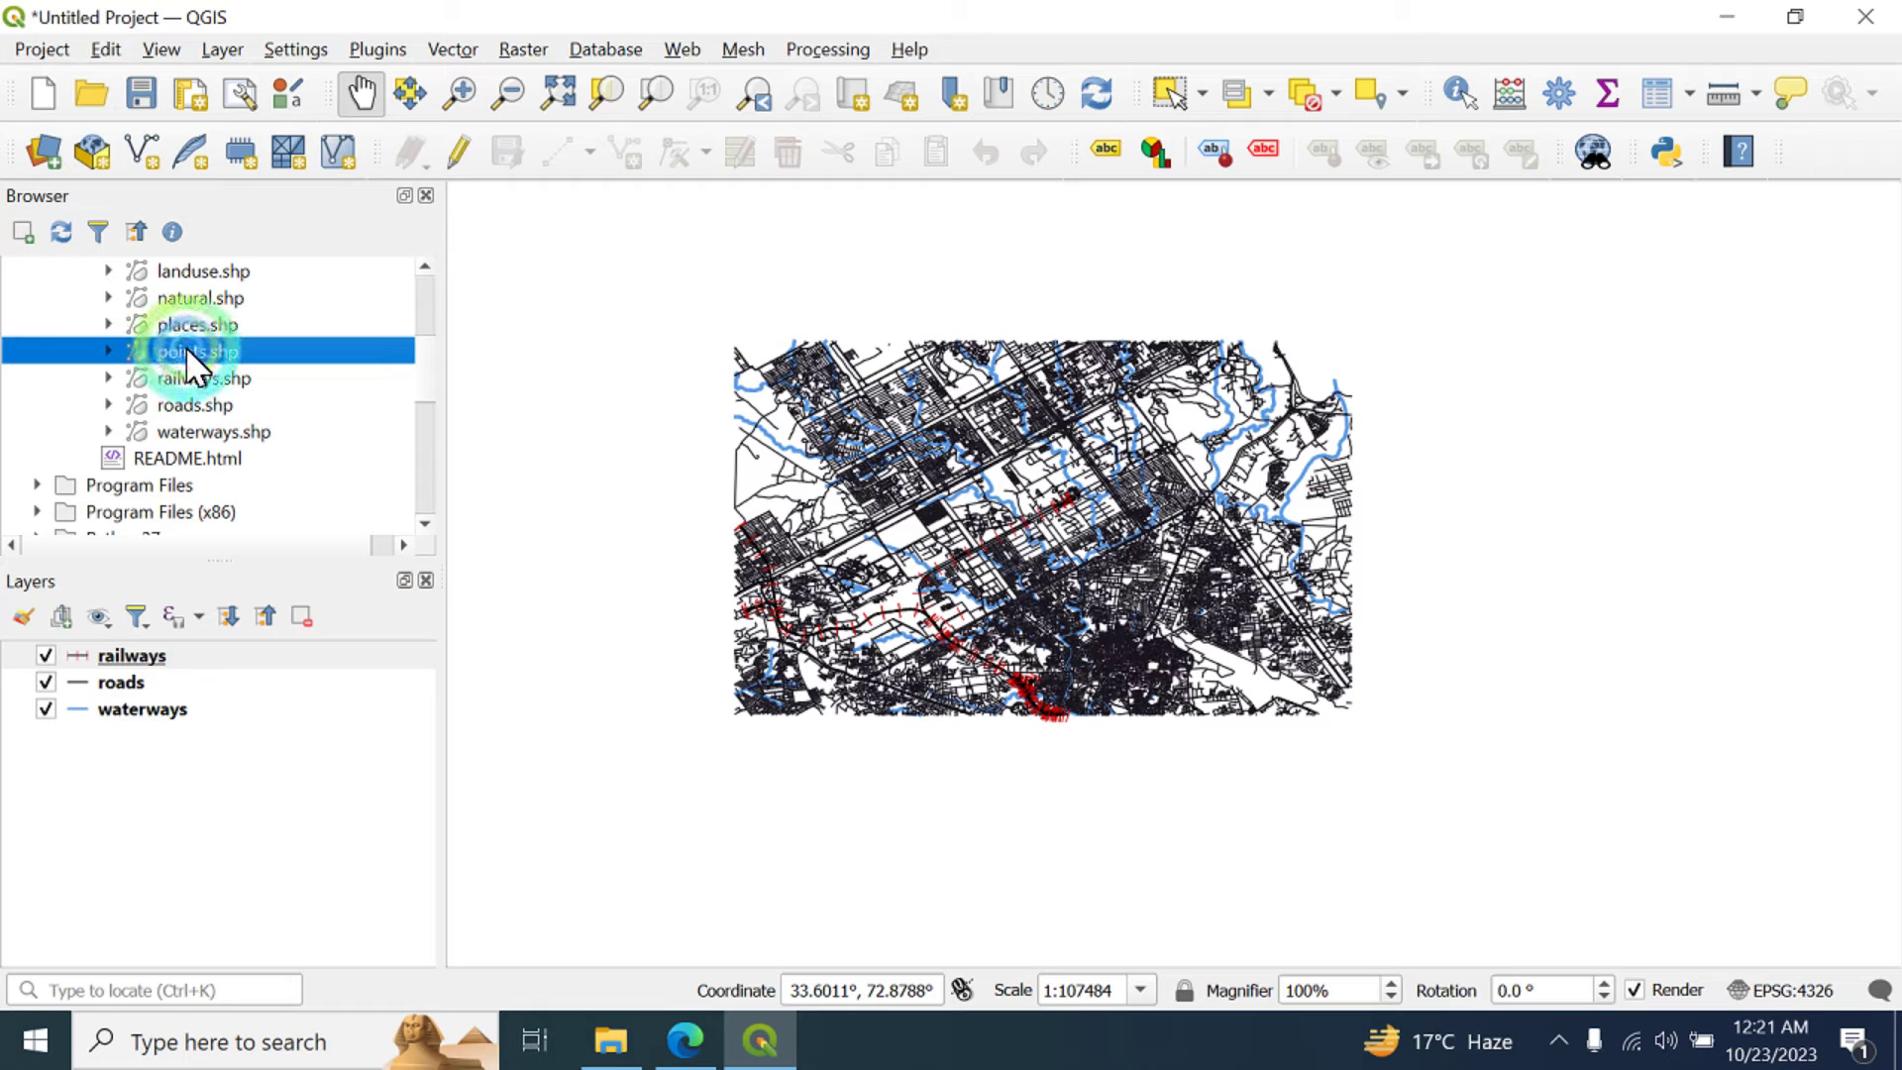
drag(193, 351, 151, 799)
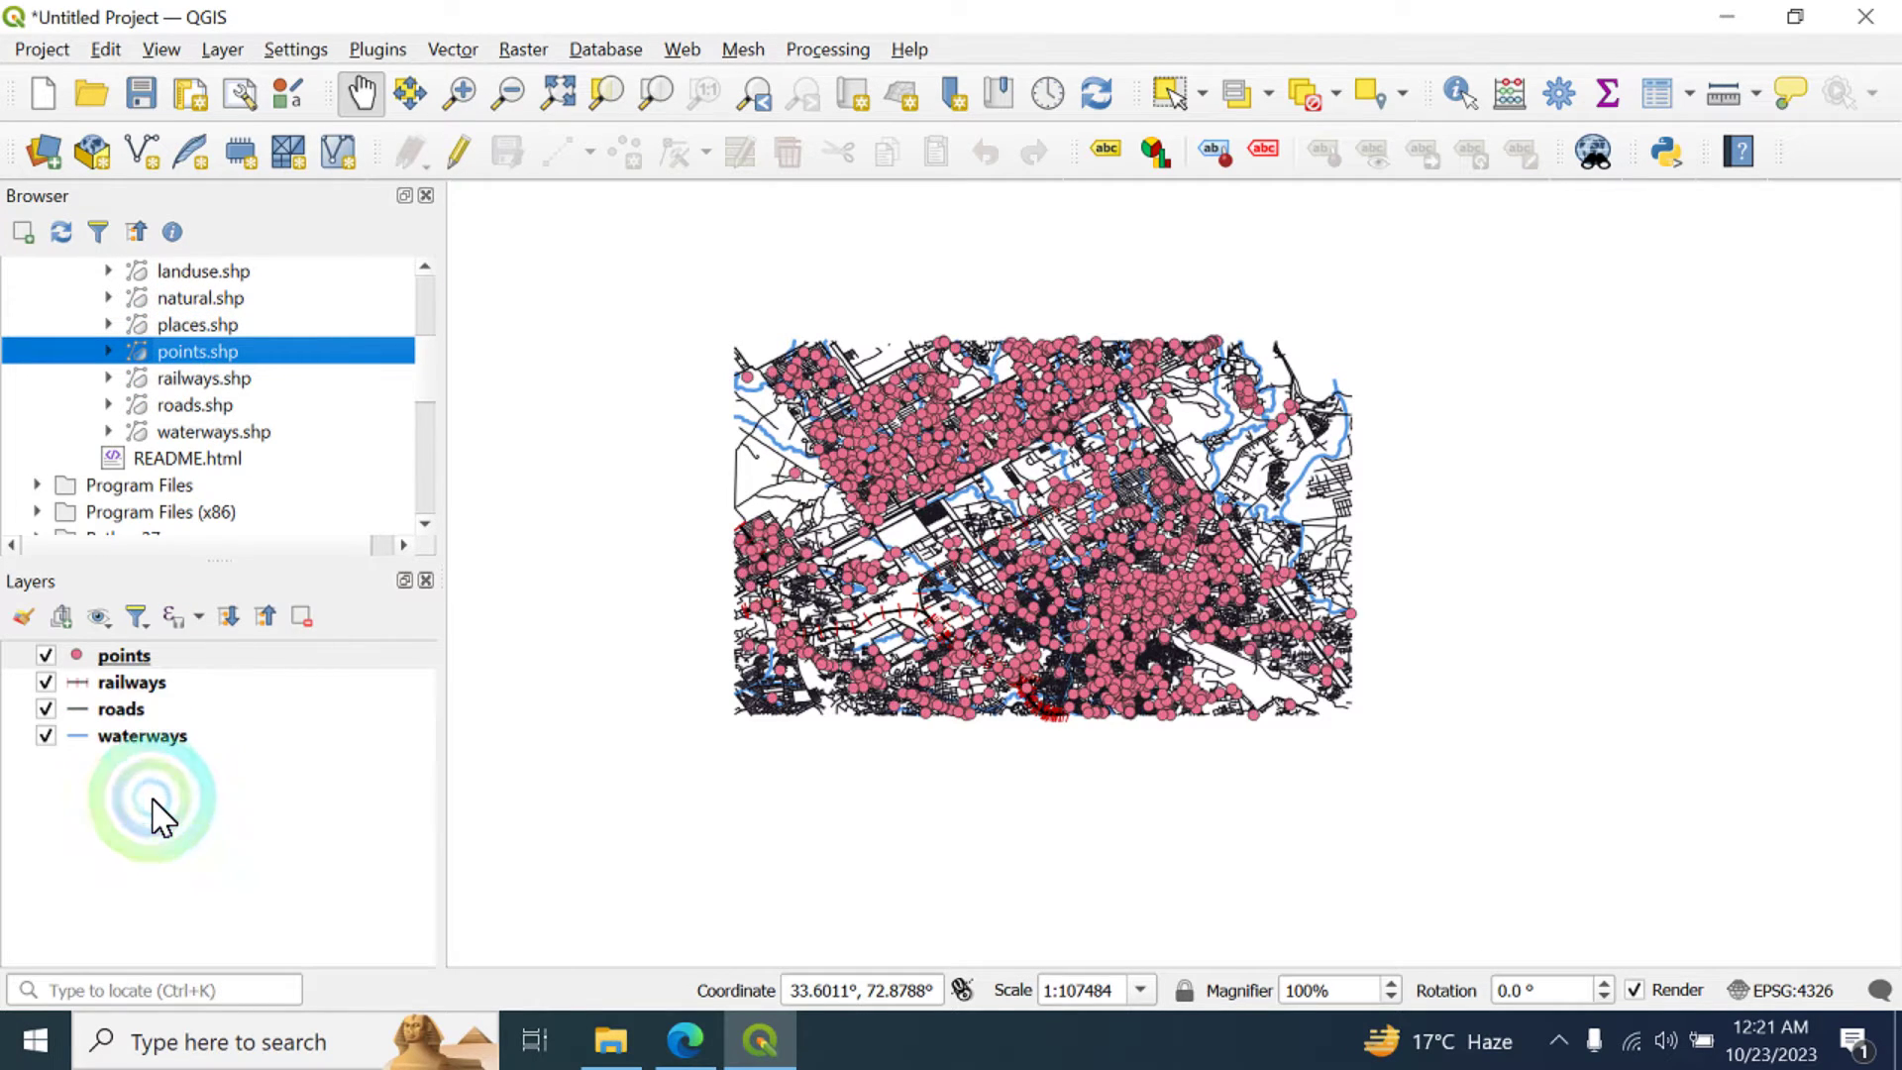
click(187, 324)
drag(186, 324, 215, 841)
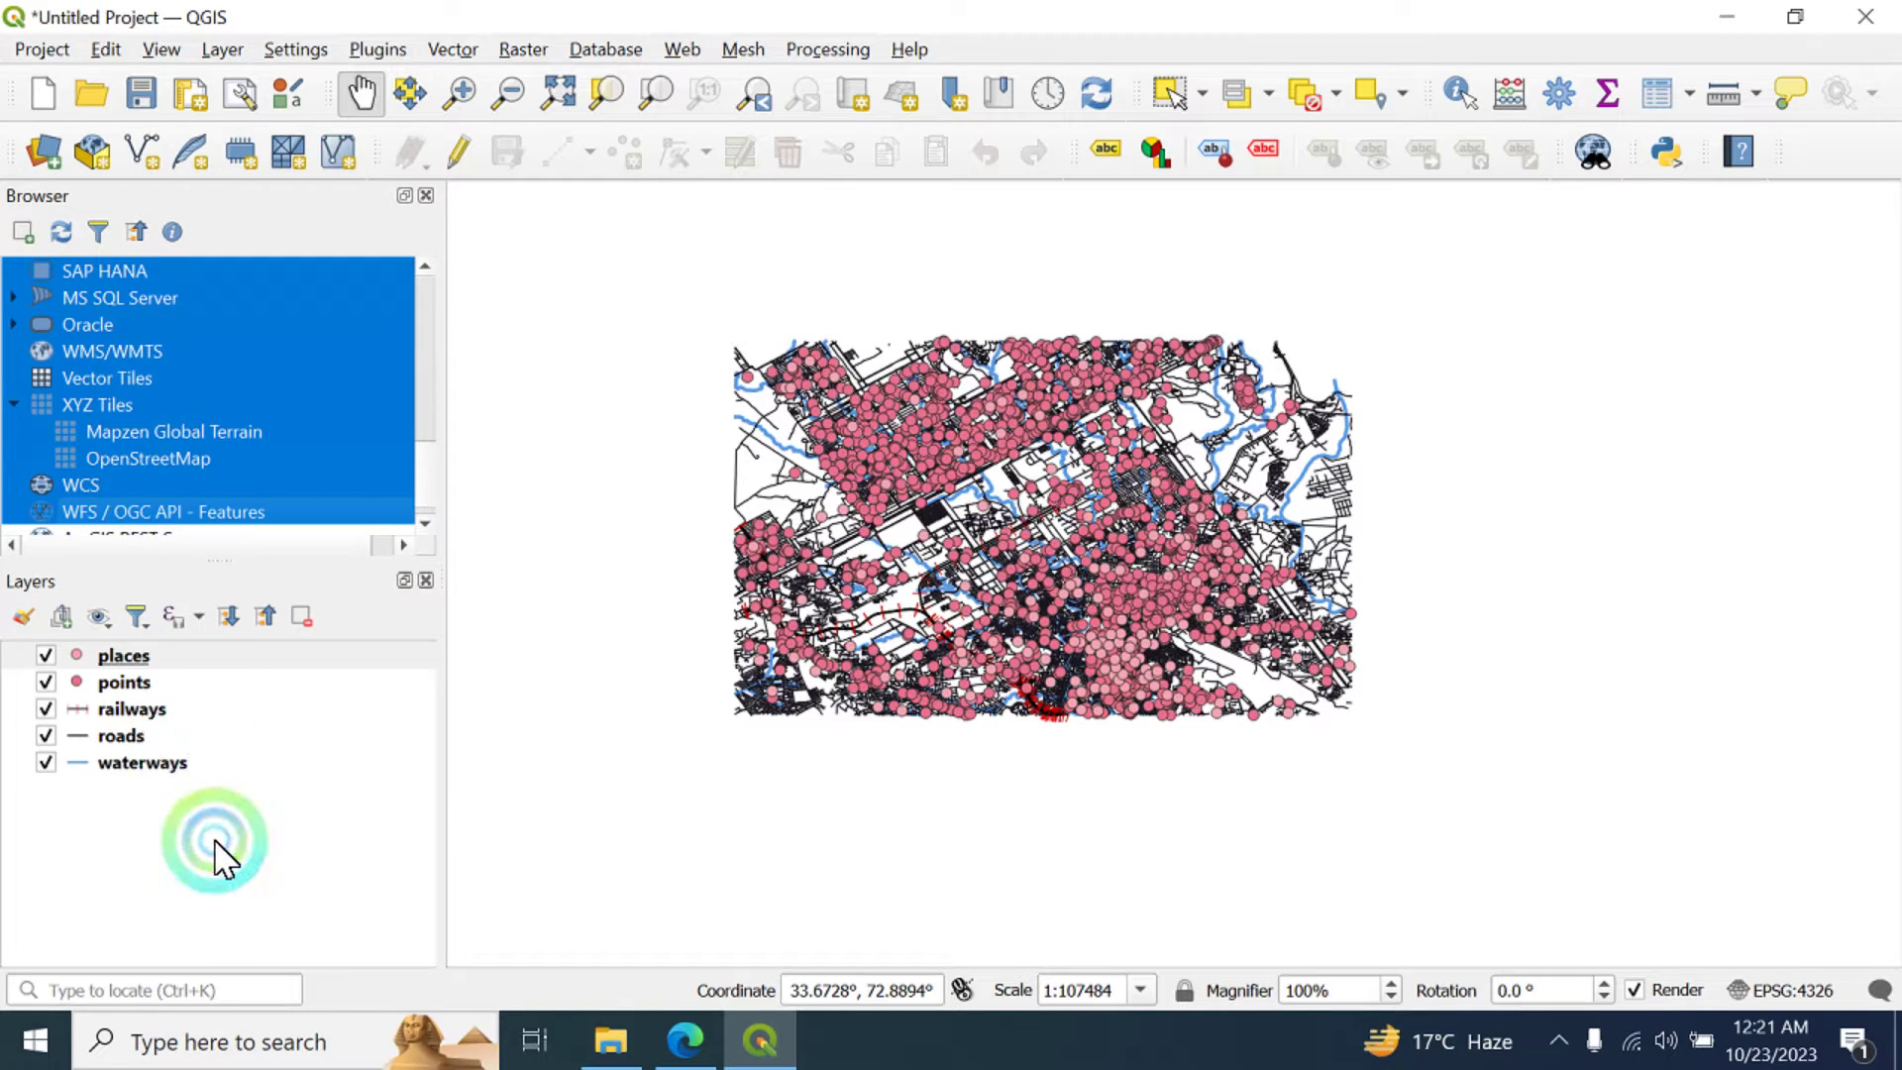
- Try to add another shapefile from the shape folder to the project
click(206, 409)
scroll(213, 421, up, 8)
scroll(228, 451, down, 1)
click(218, 464)
click(191, 486)
drag(191, 486, 168, 793)
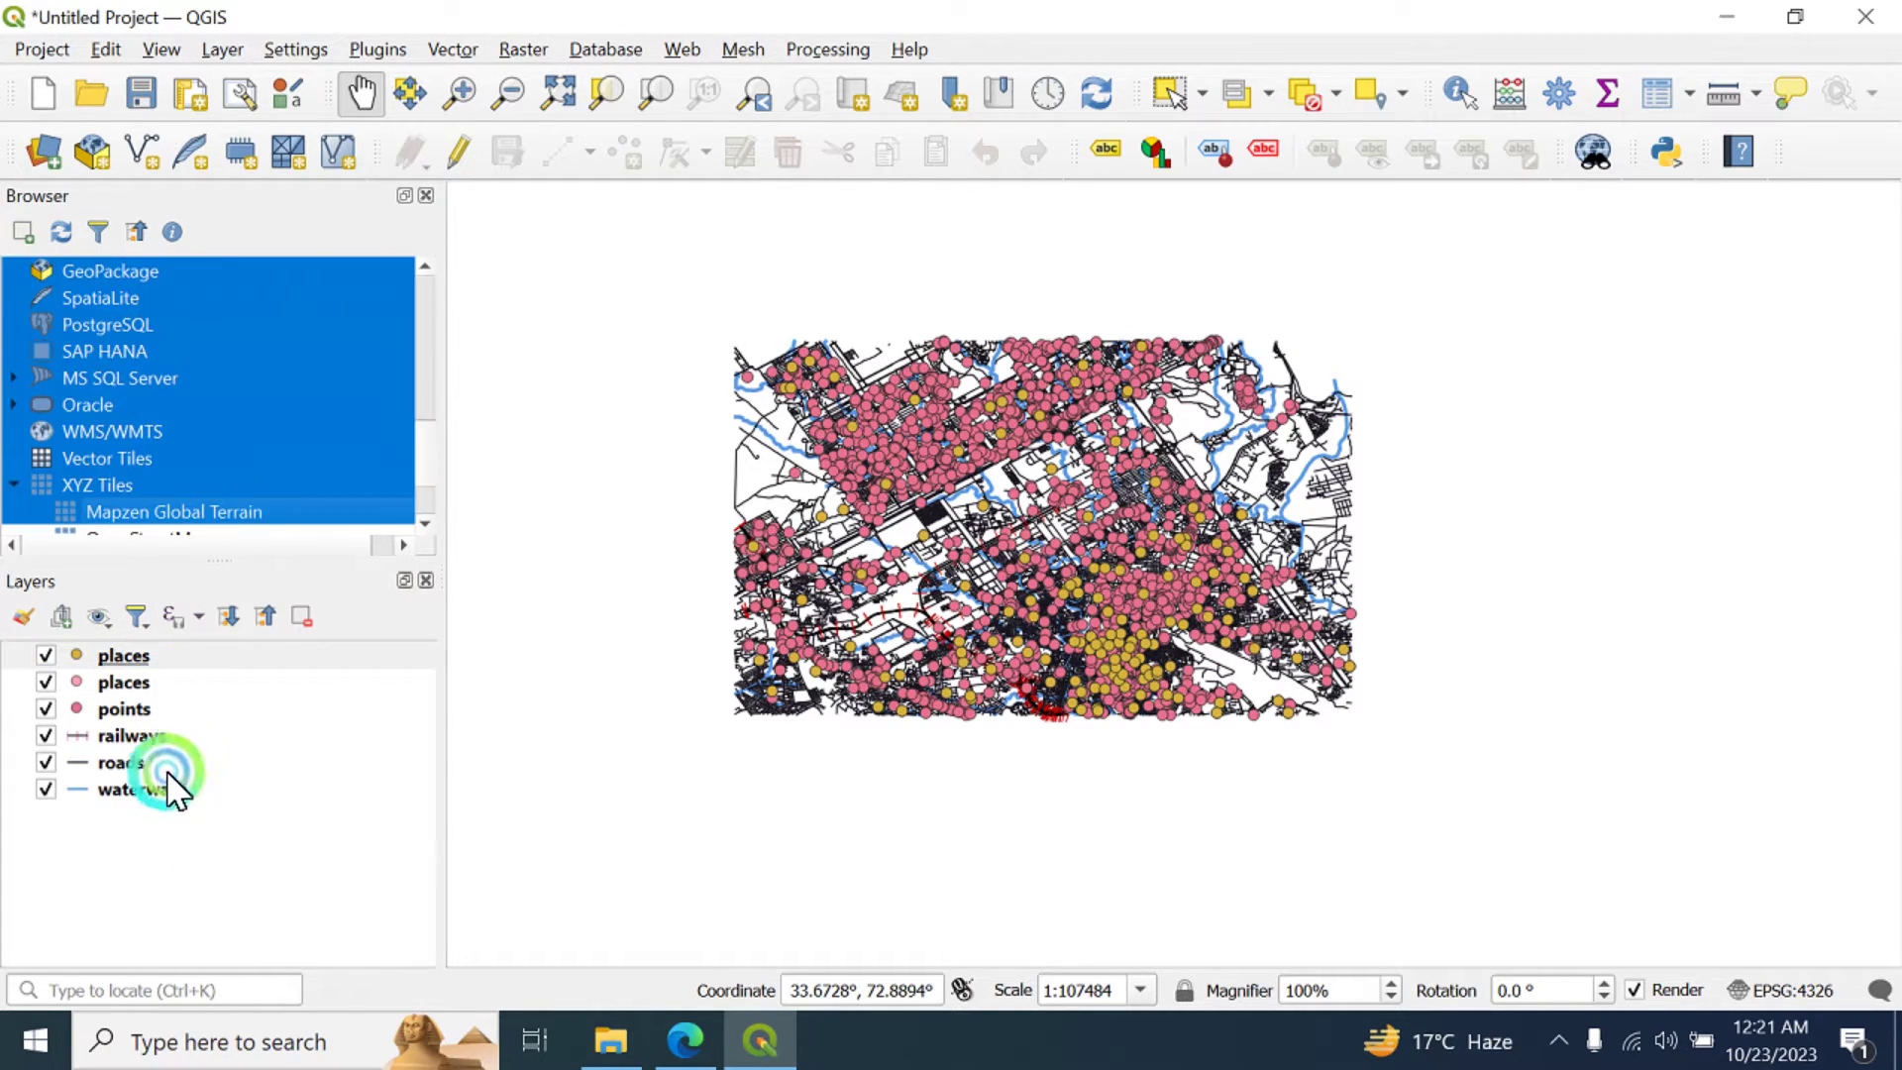
- Remove the duplicate places layer from the project
click(266, 377)
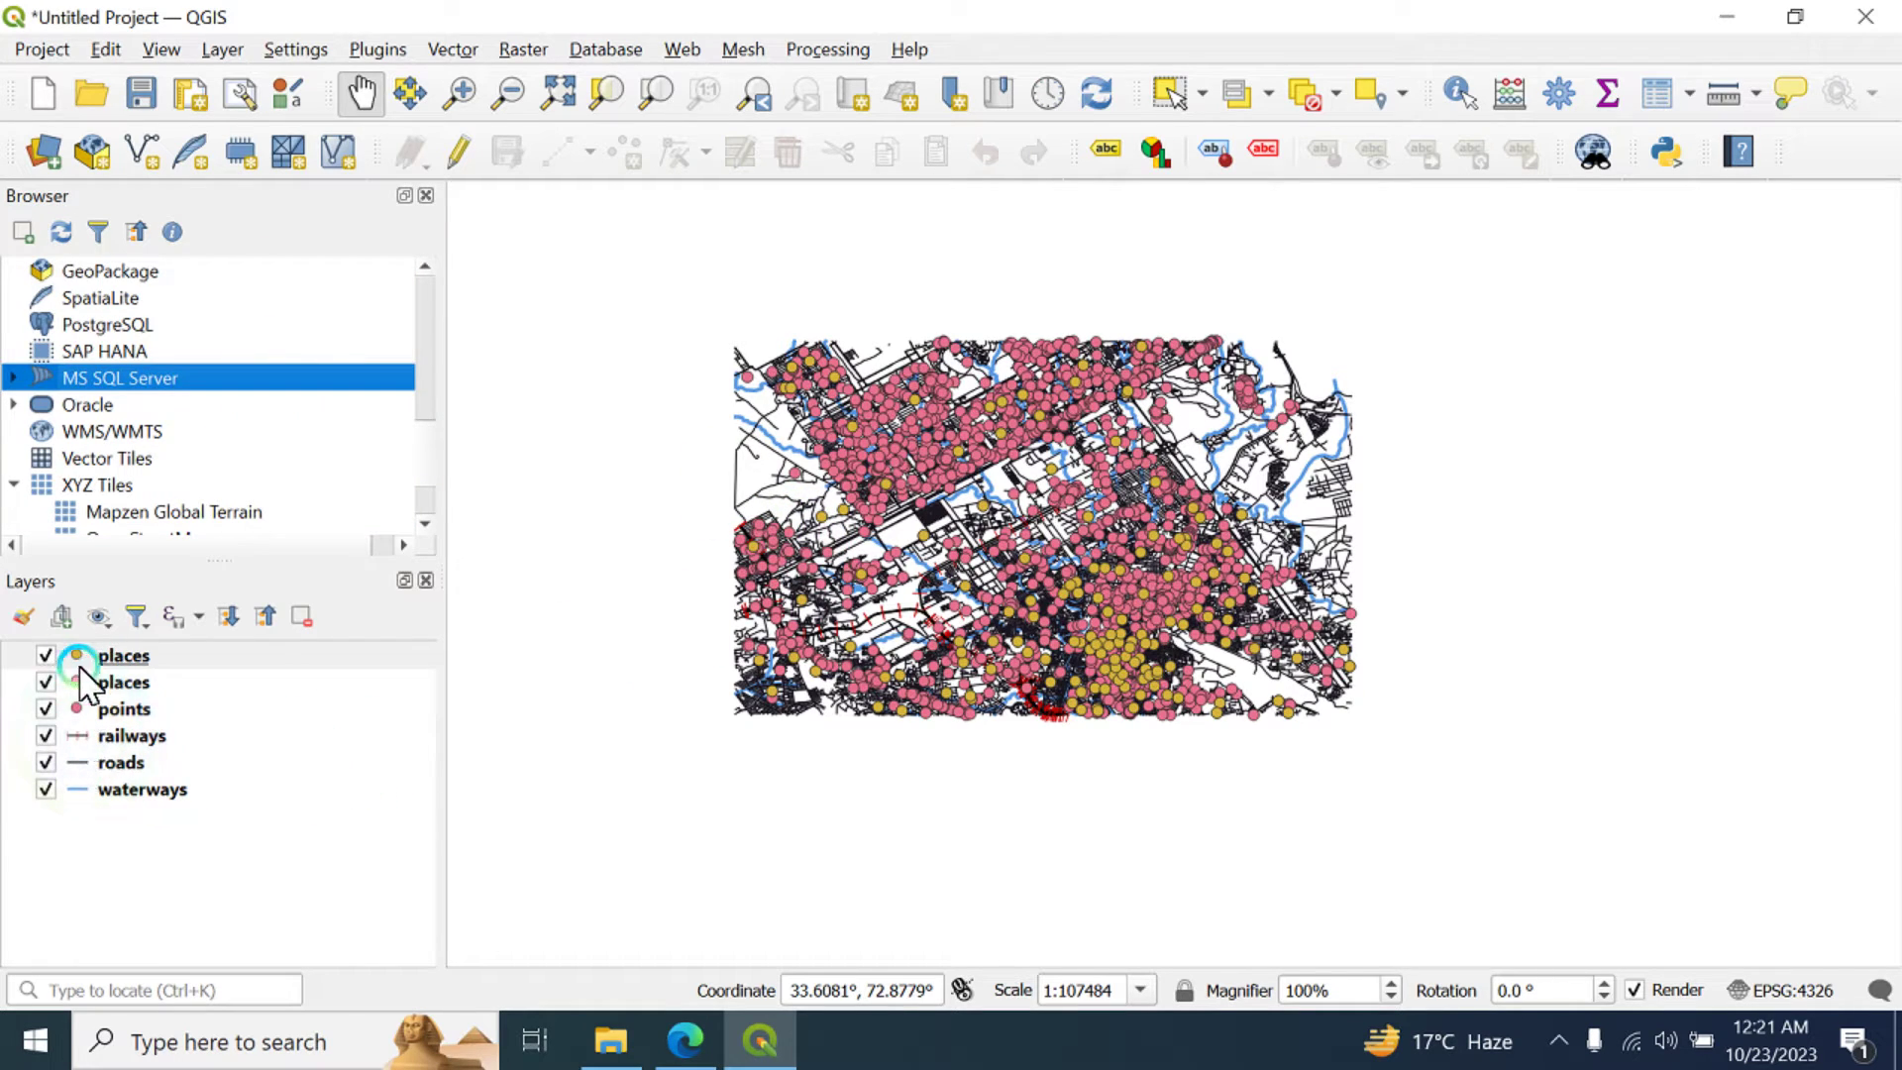
right_click(109, 659)
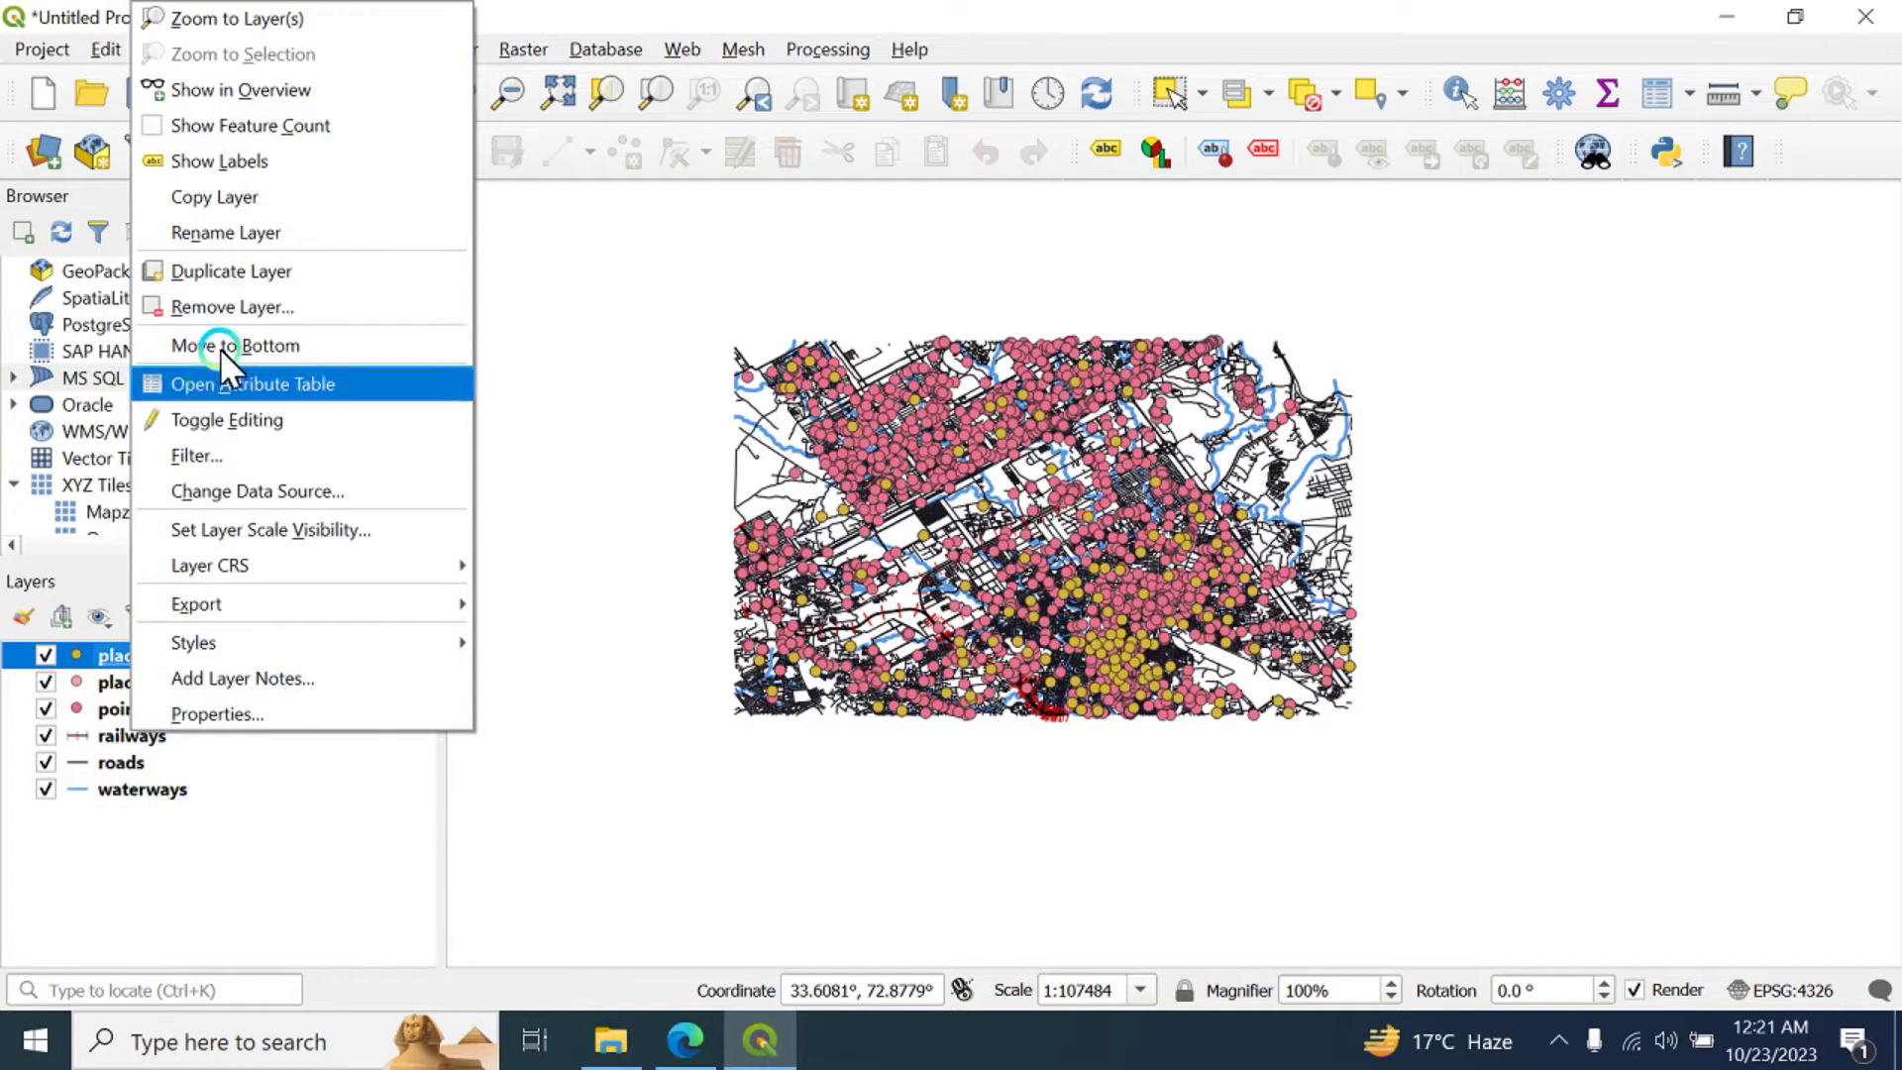
click(260, 307)
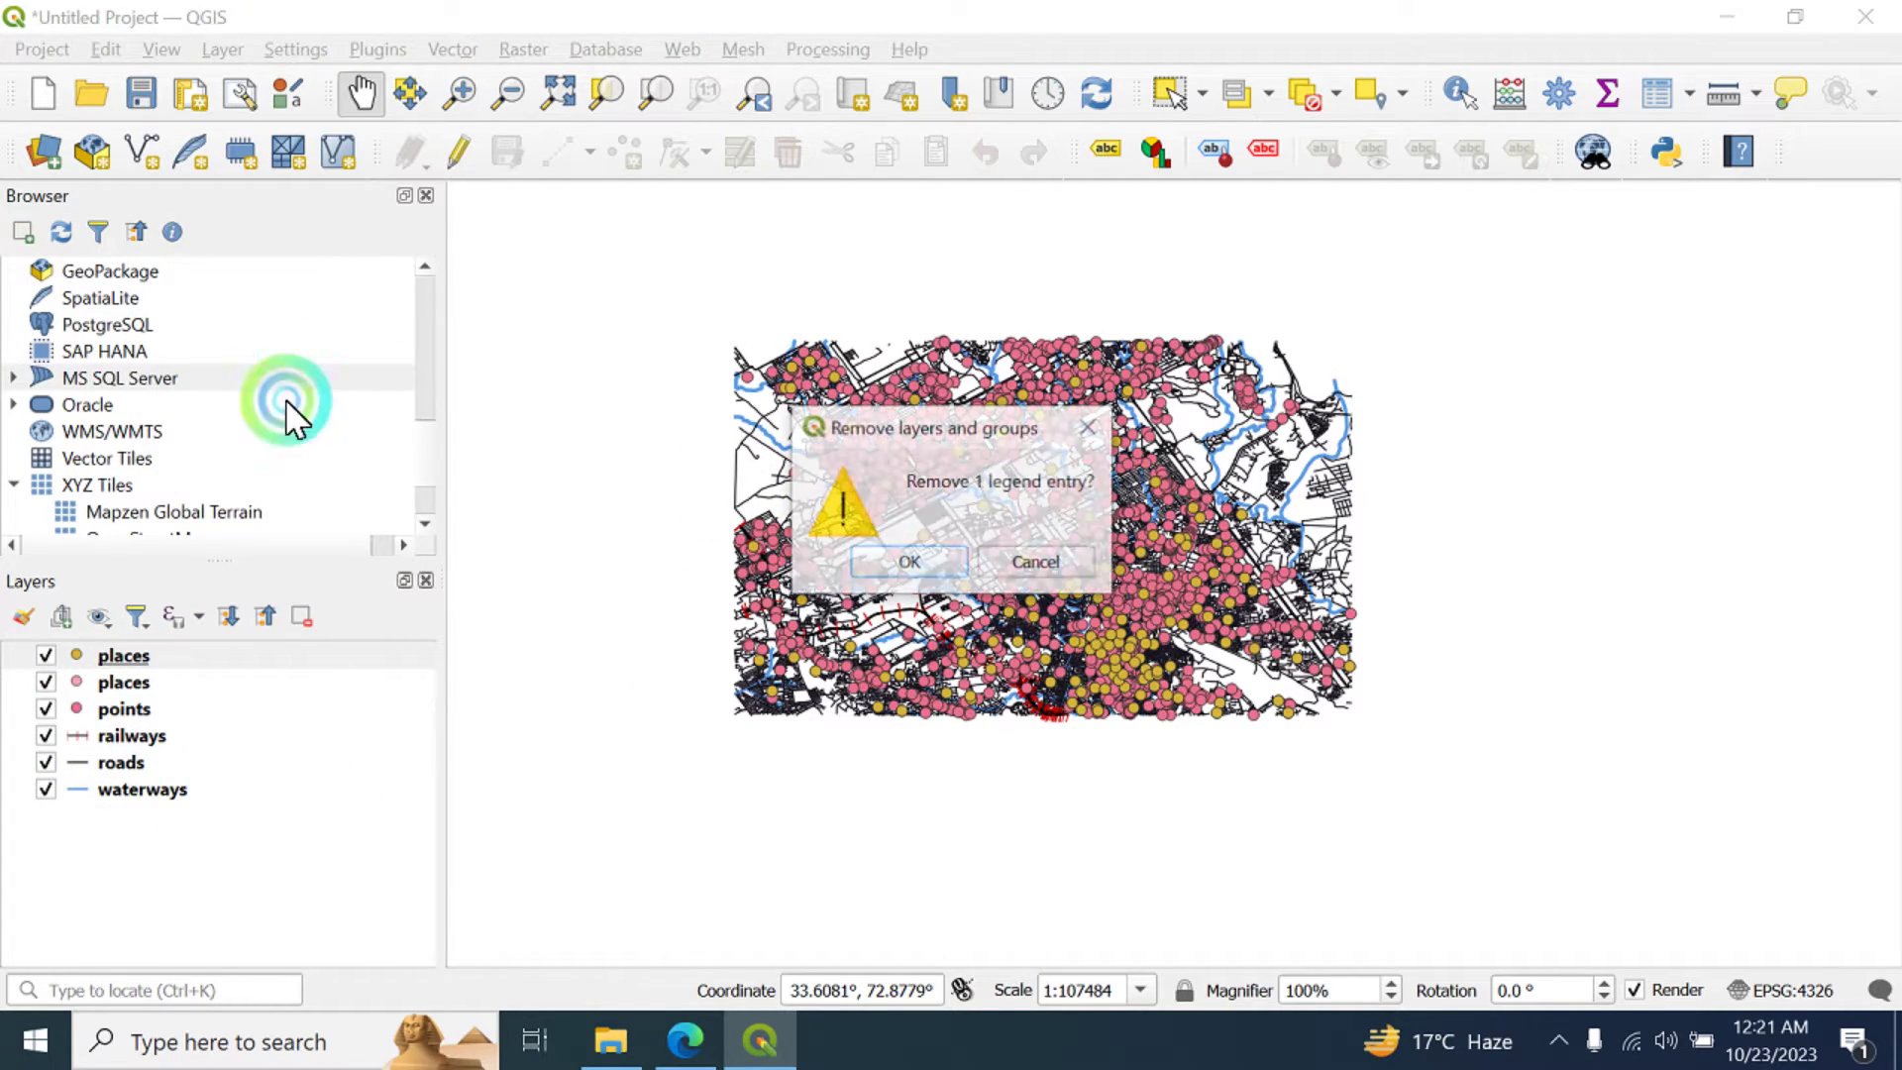
click(871, 555)
right_click(218, 656)
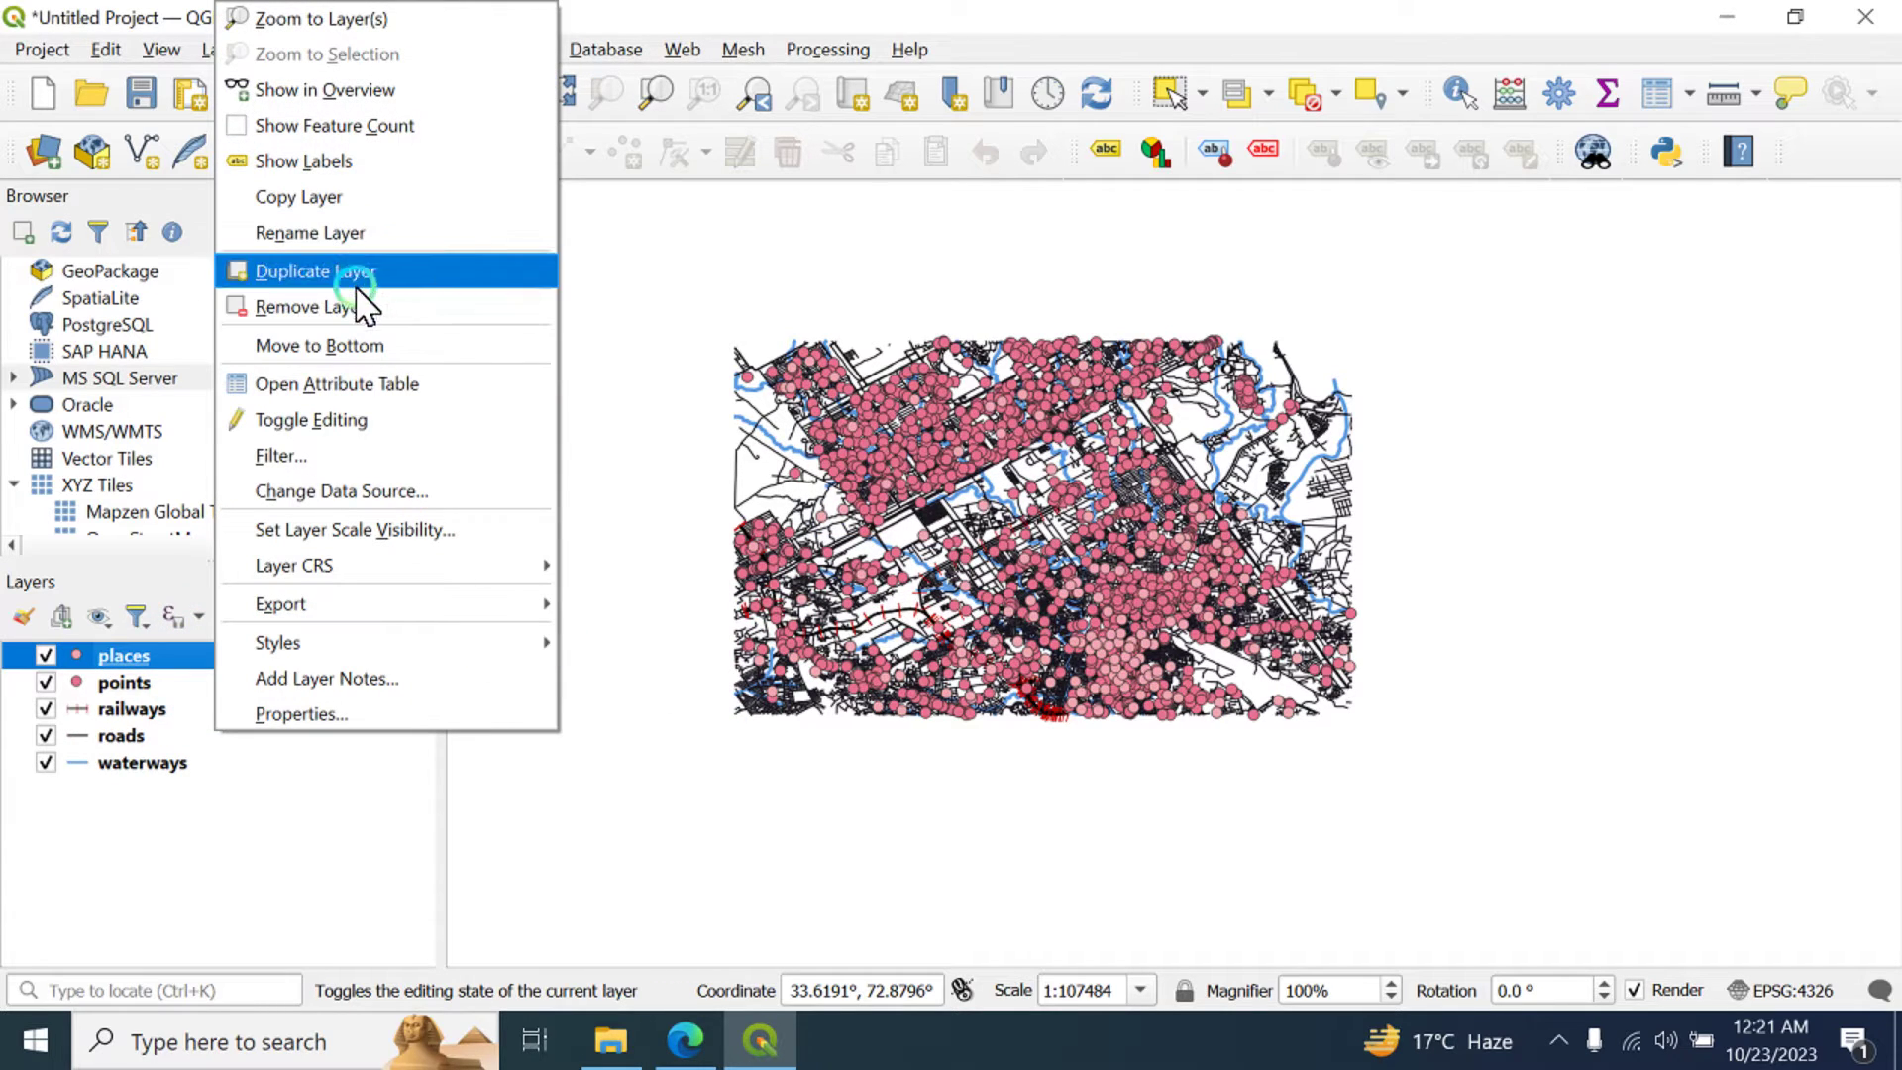
click(134, 584)
scroll(173, 332, up, 7)
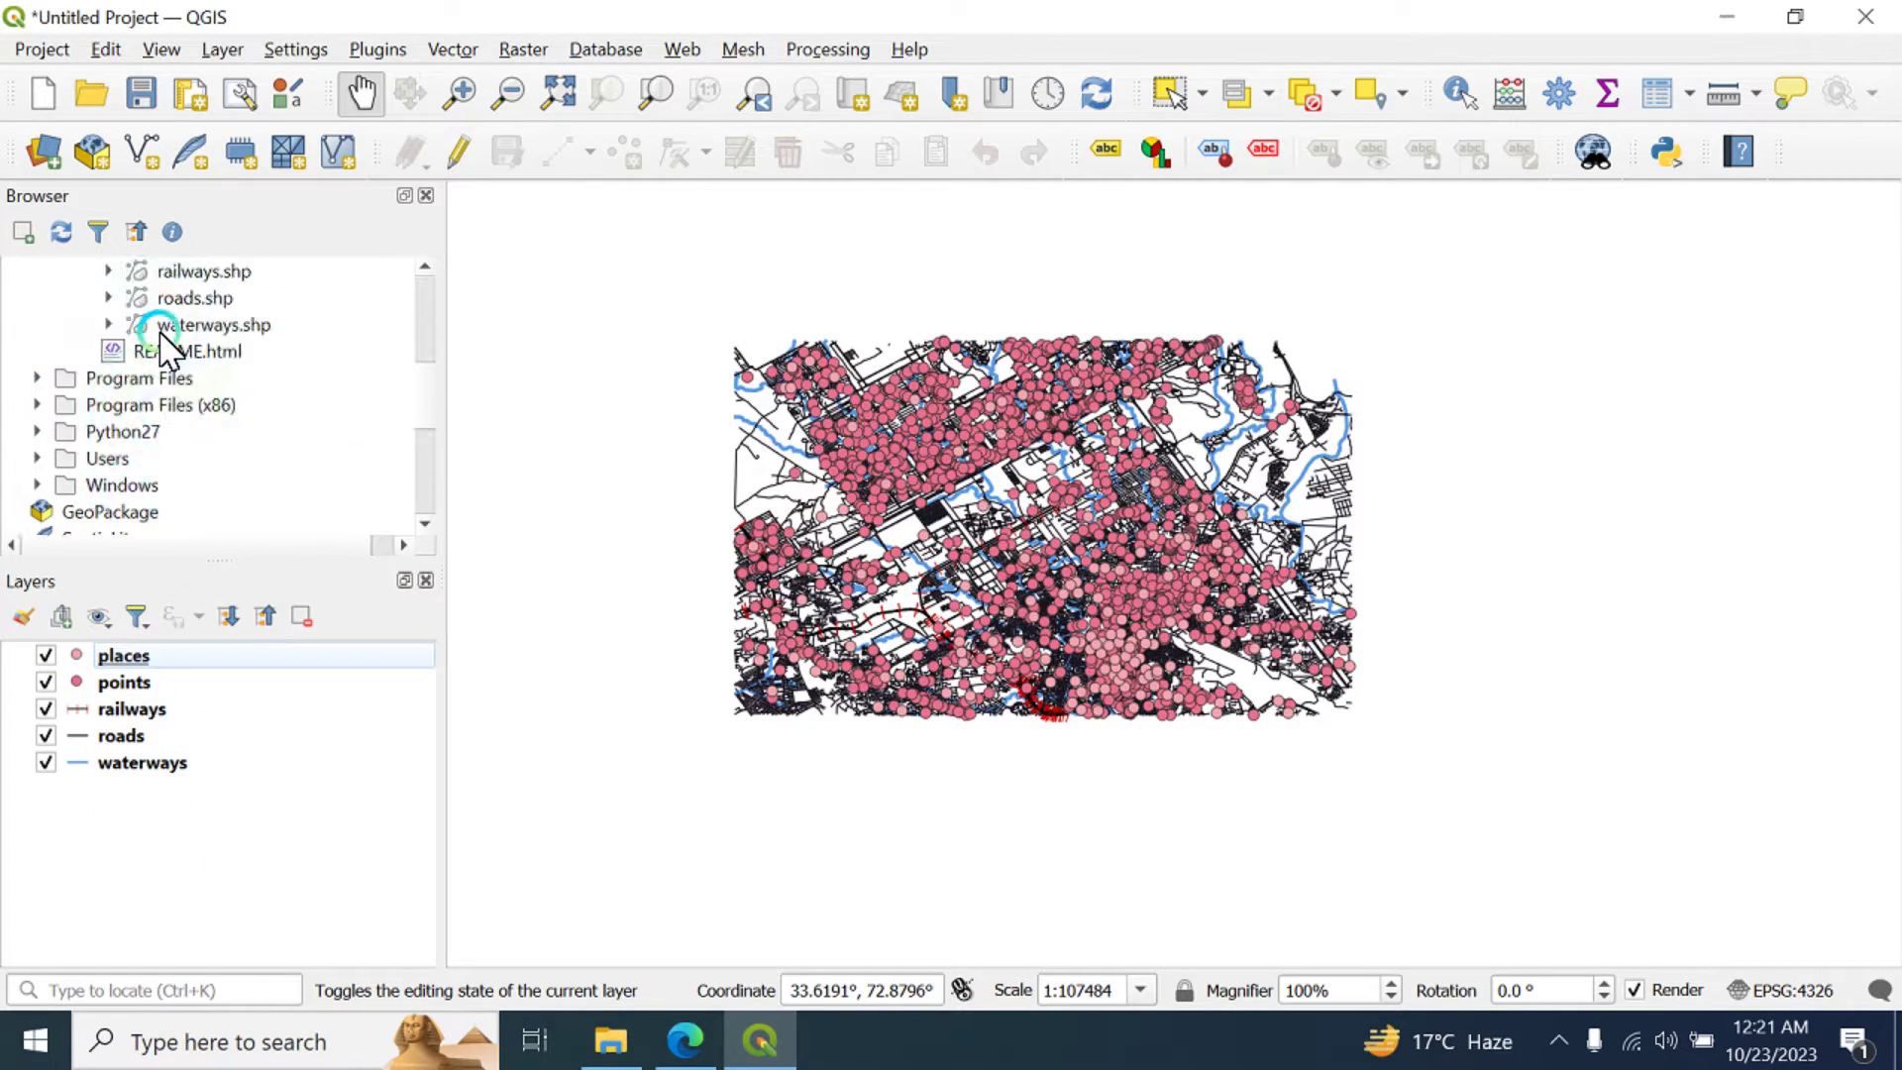
click(210, 406)
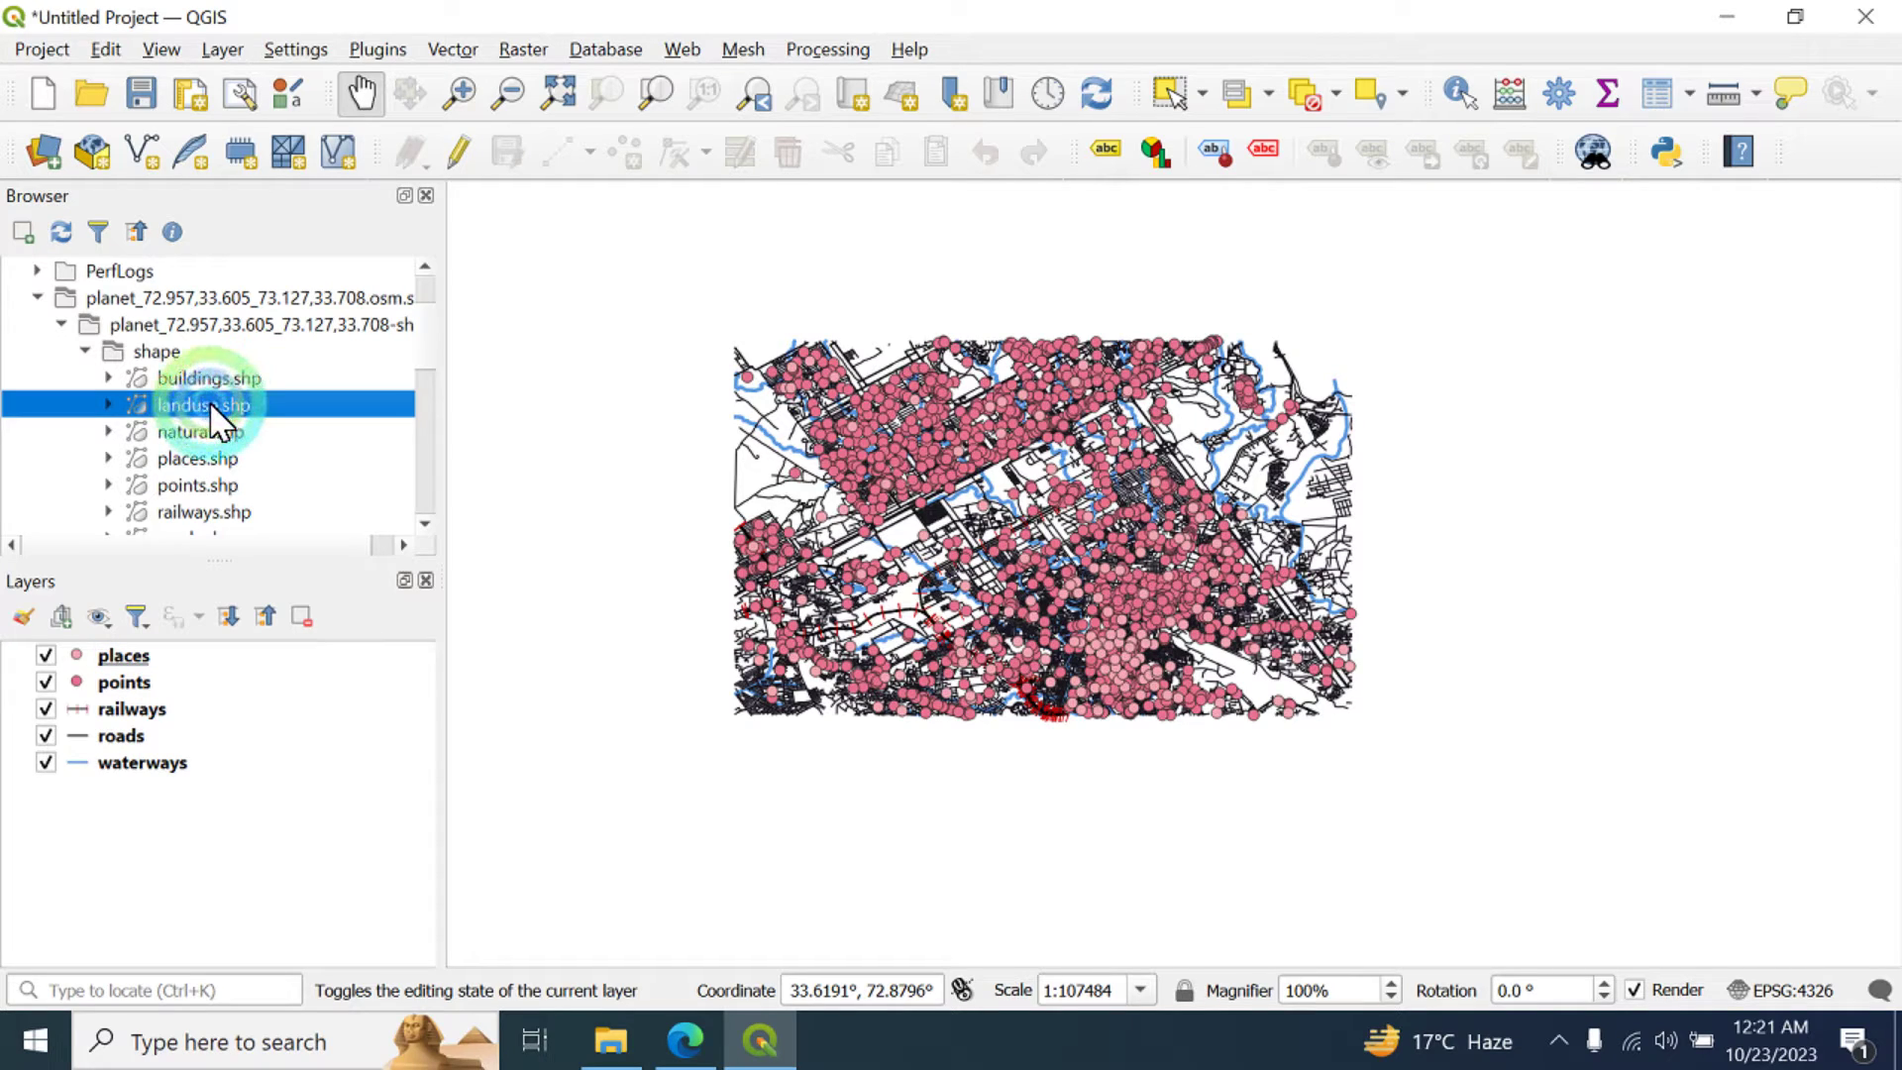
click(189, 377)
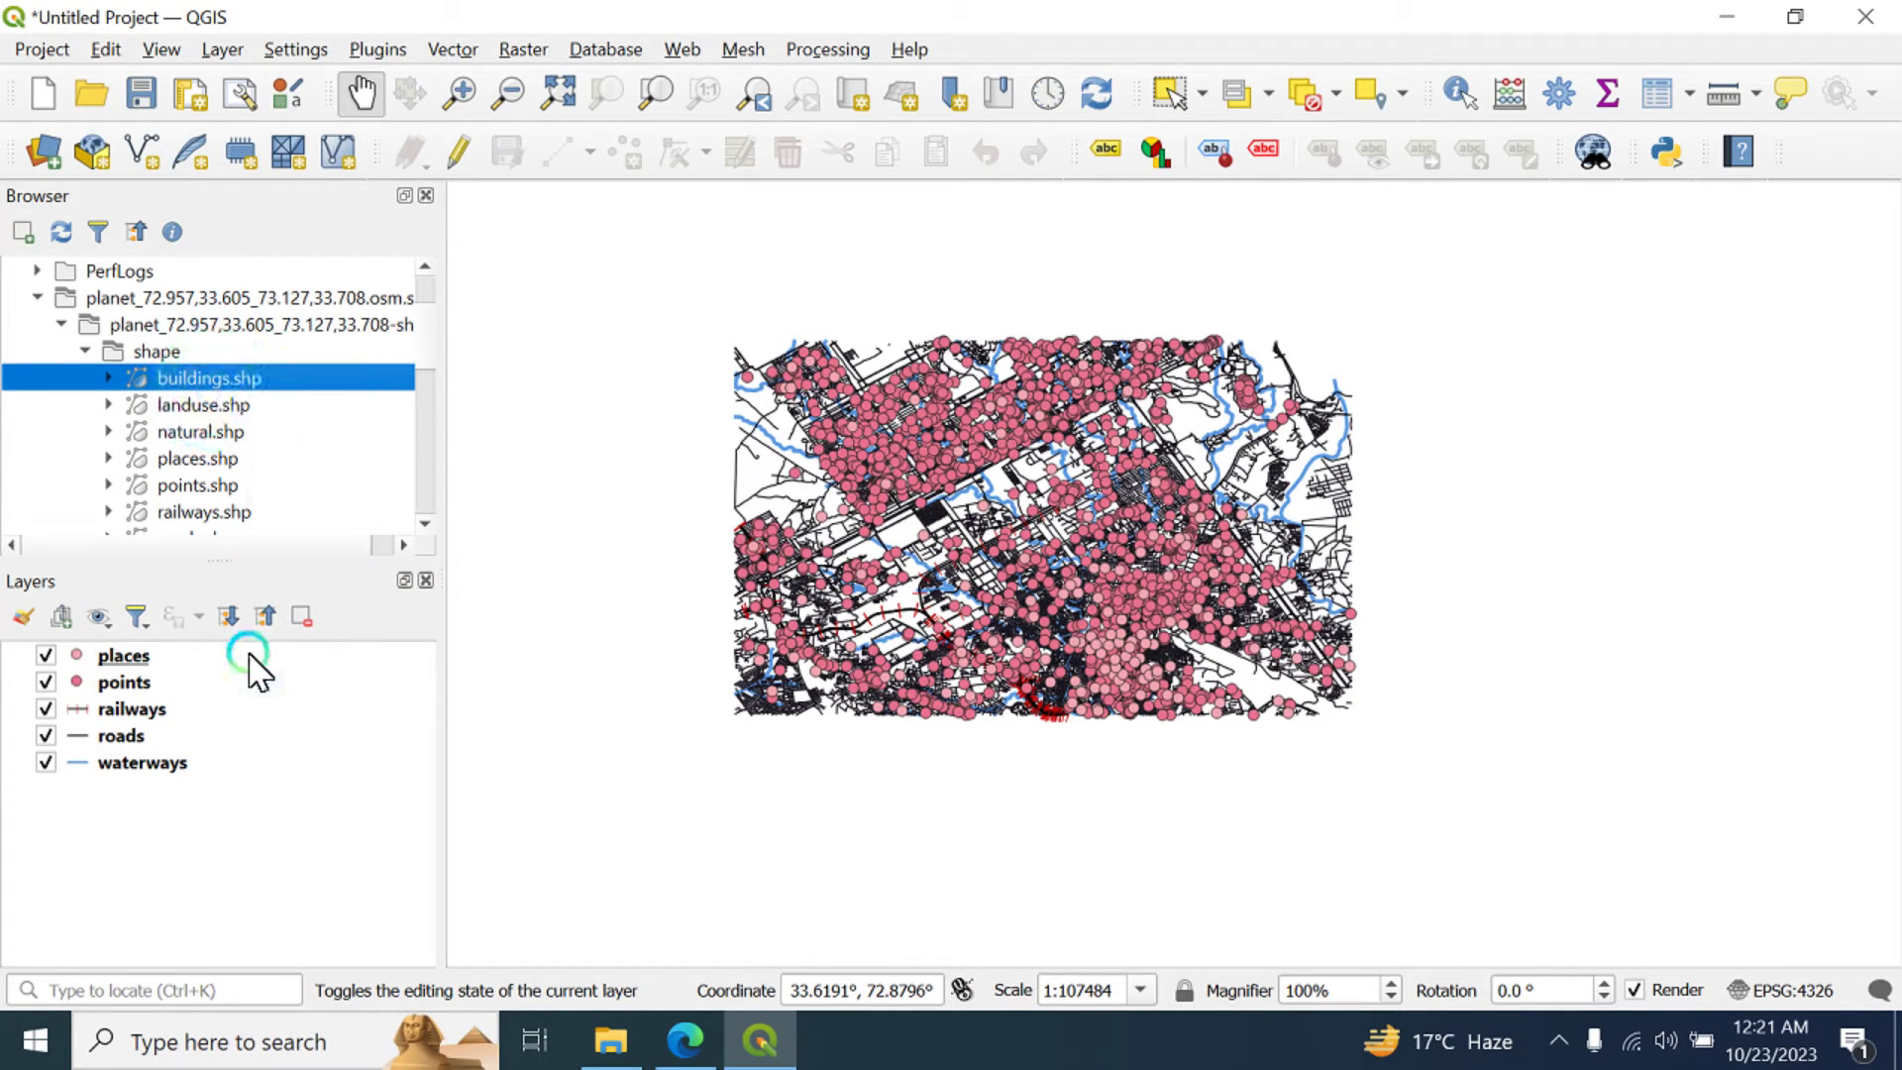
- Hide the places, points, railways and waterways layers so that only the roads layer is displayed
click(46, 656)
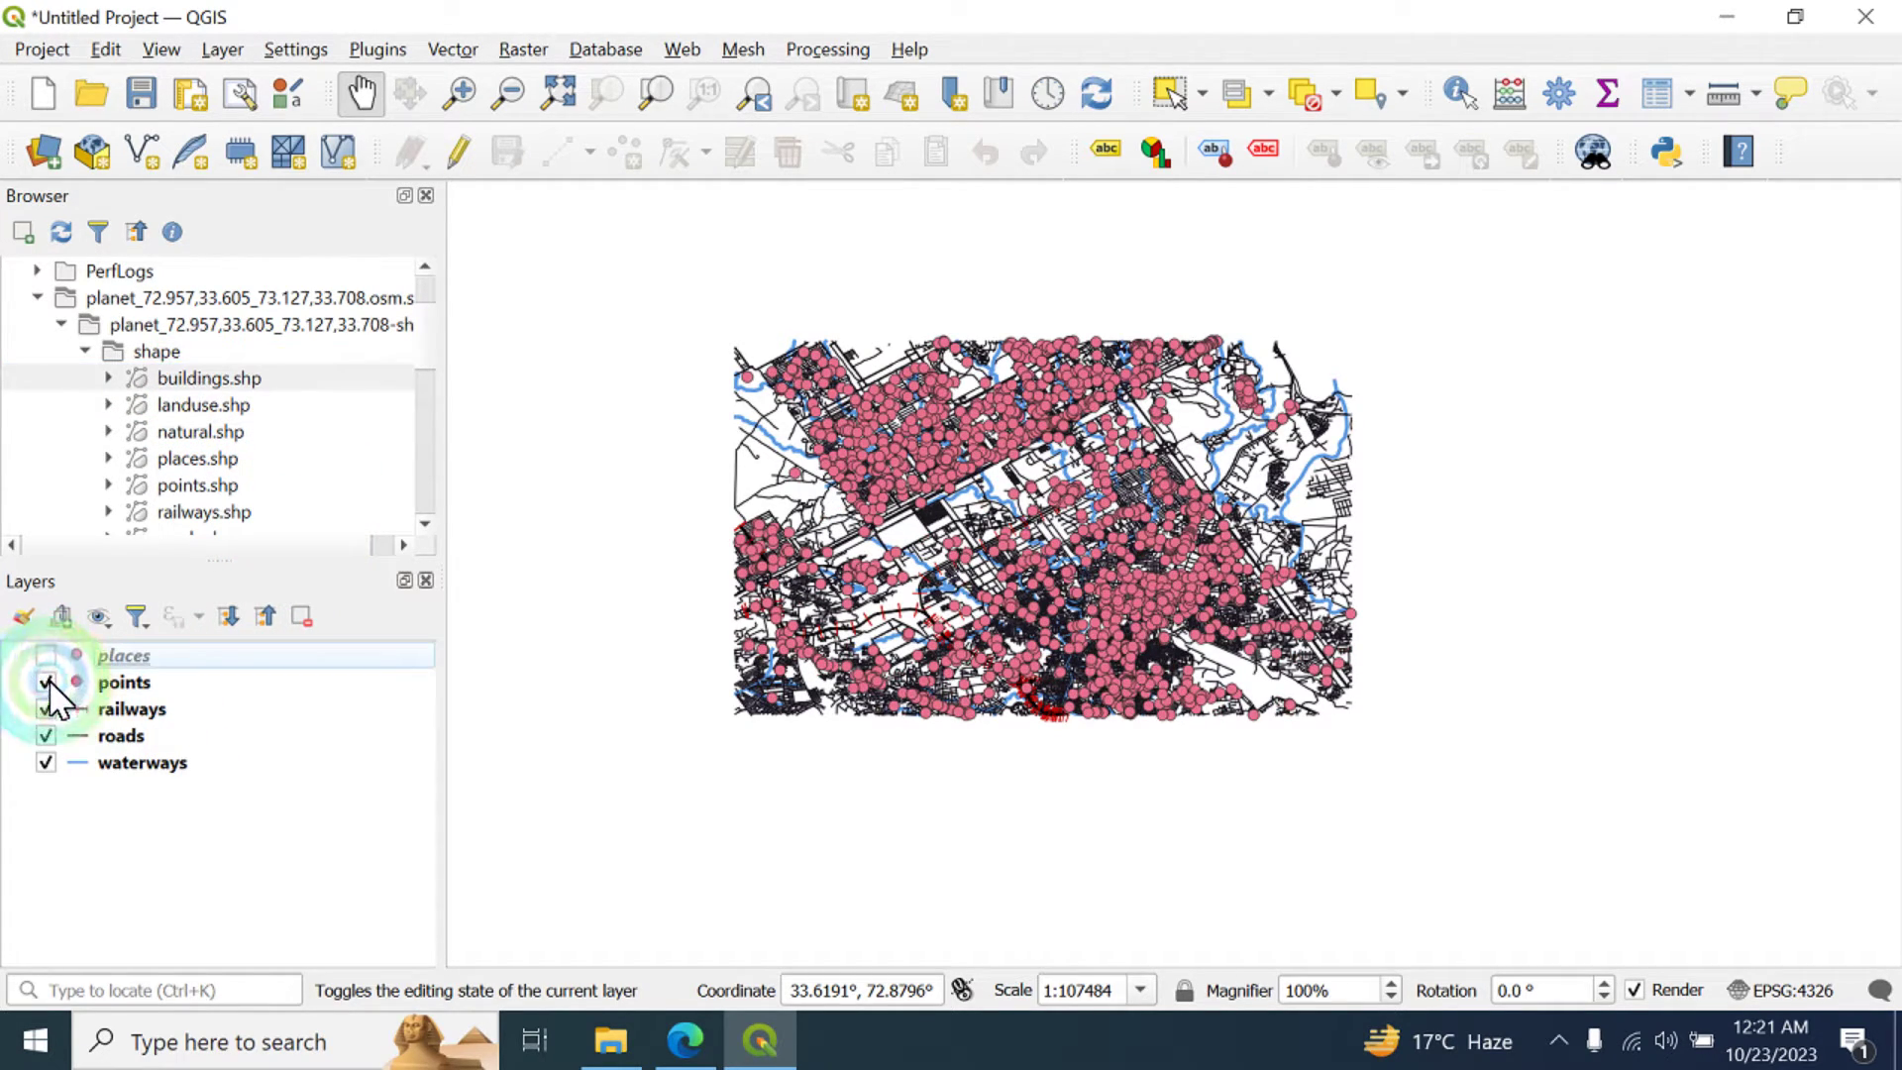
click(46, 682)
click(46, 709)
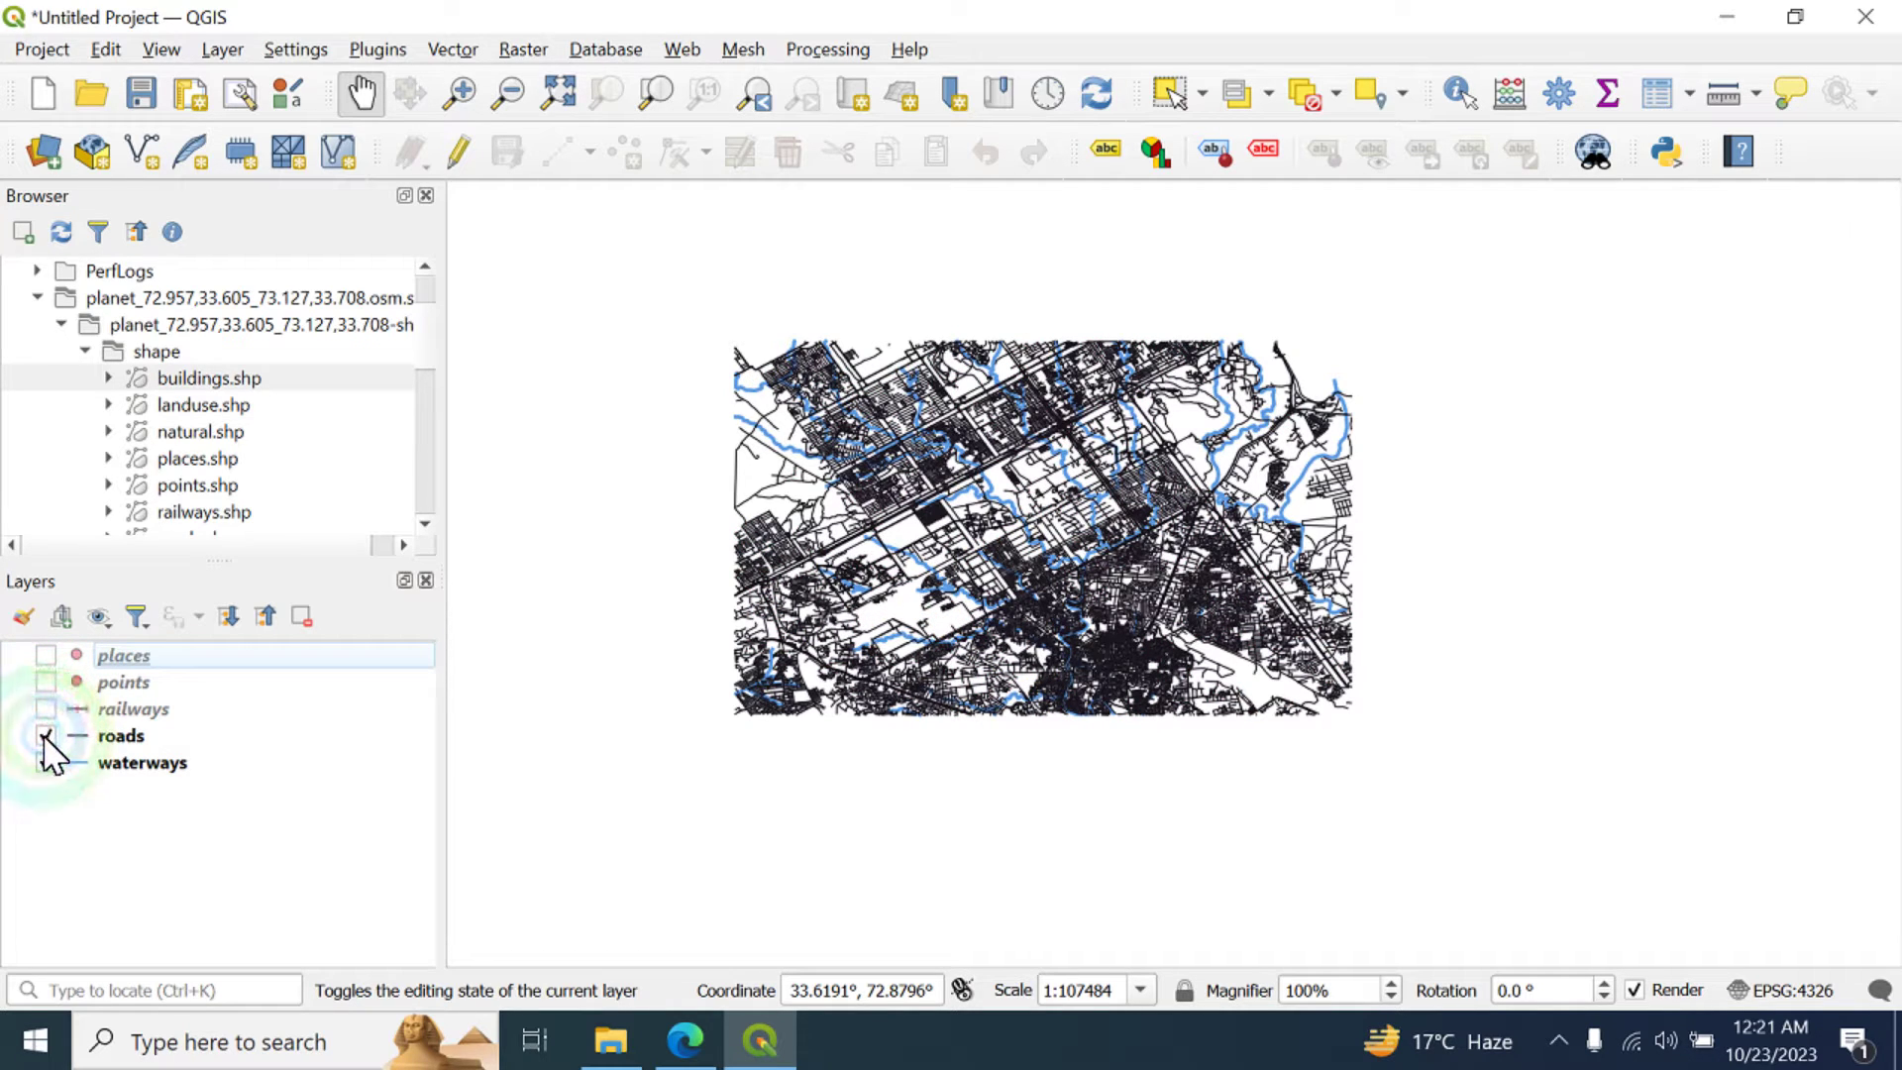
click(45, 735)
click(45, 761)
click(46, 735)
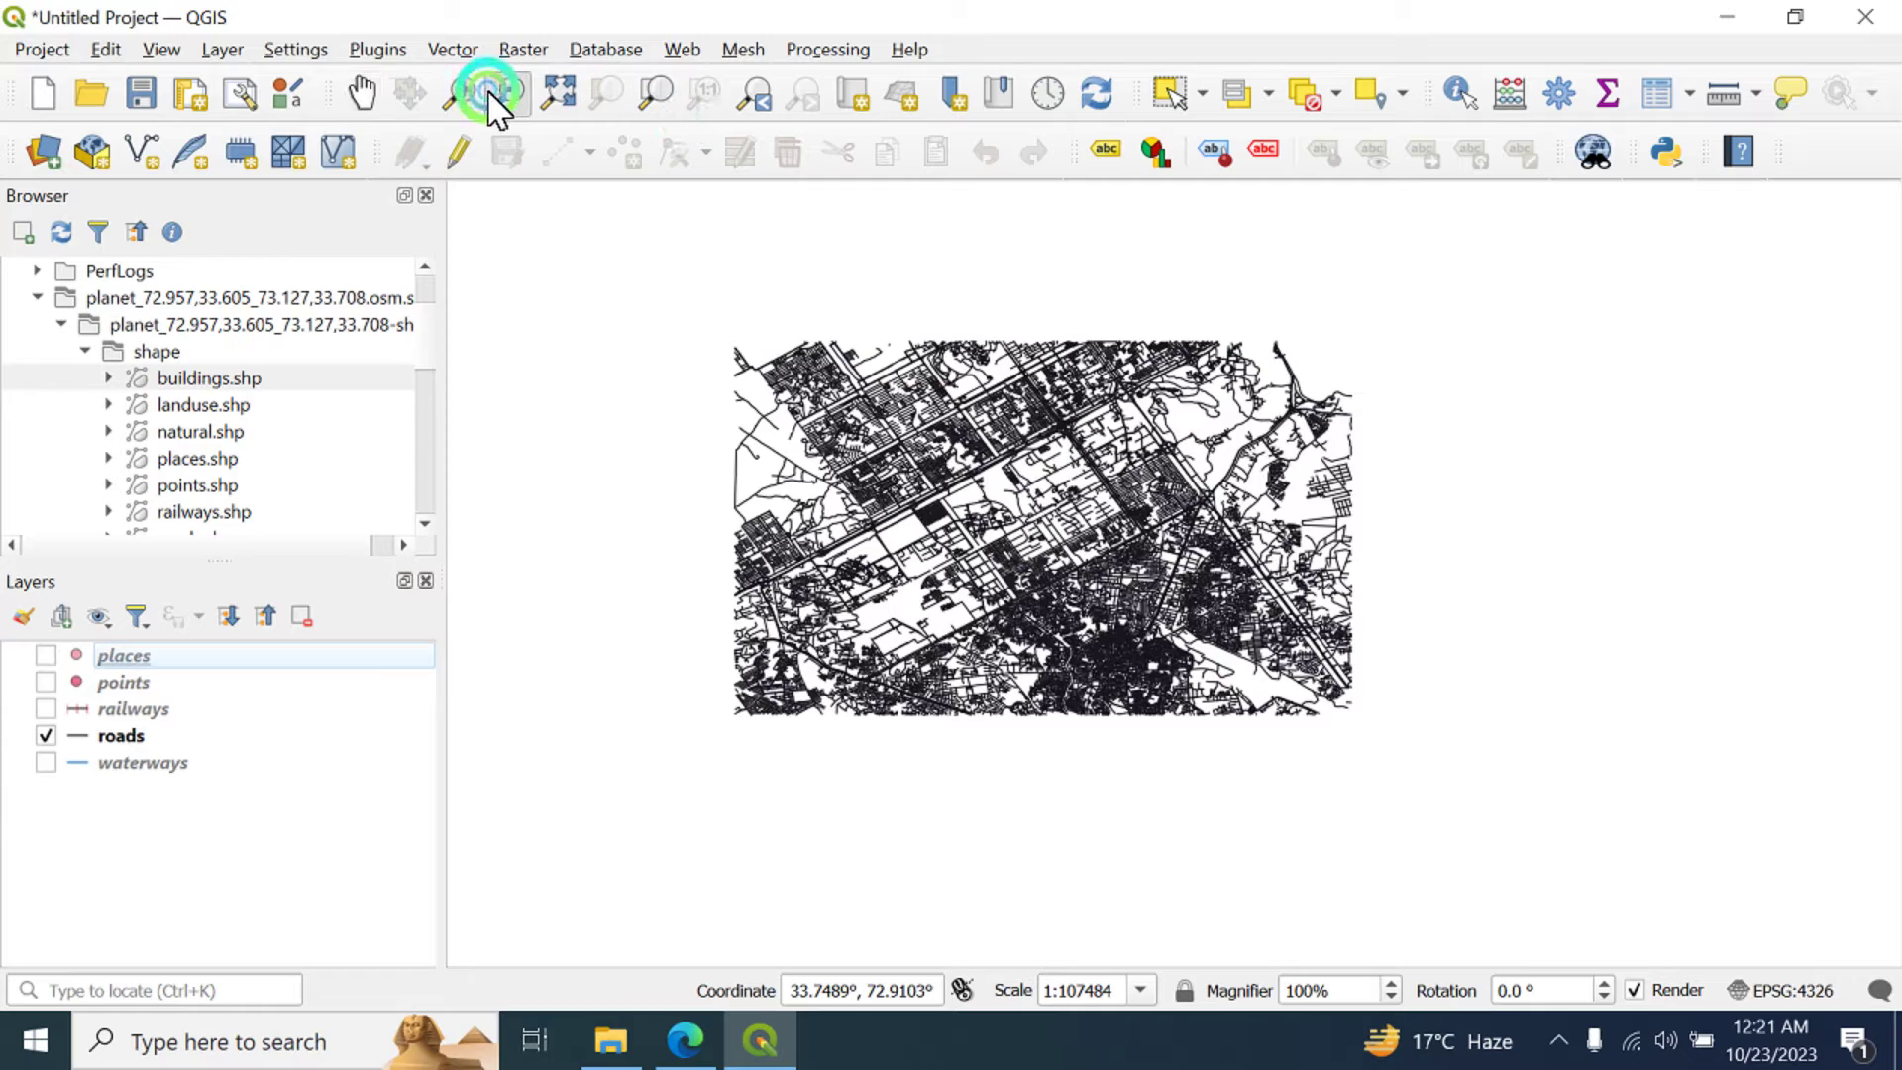
- Examine the road network up close in several parts of the mapped area
drag(805, 410, 1129, 526)
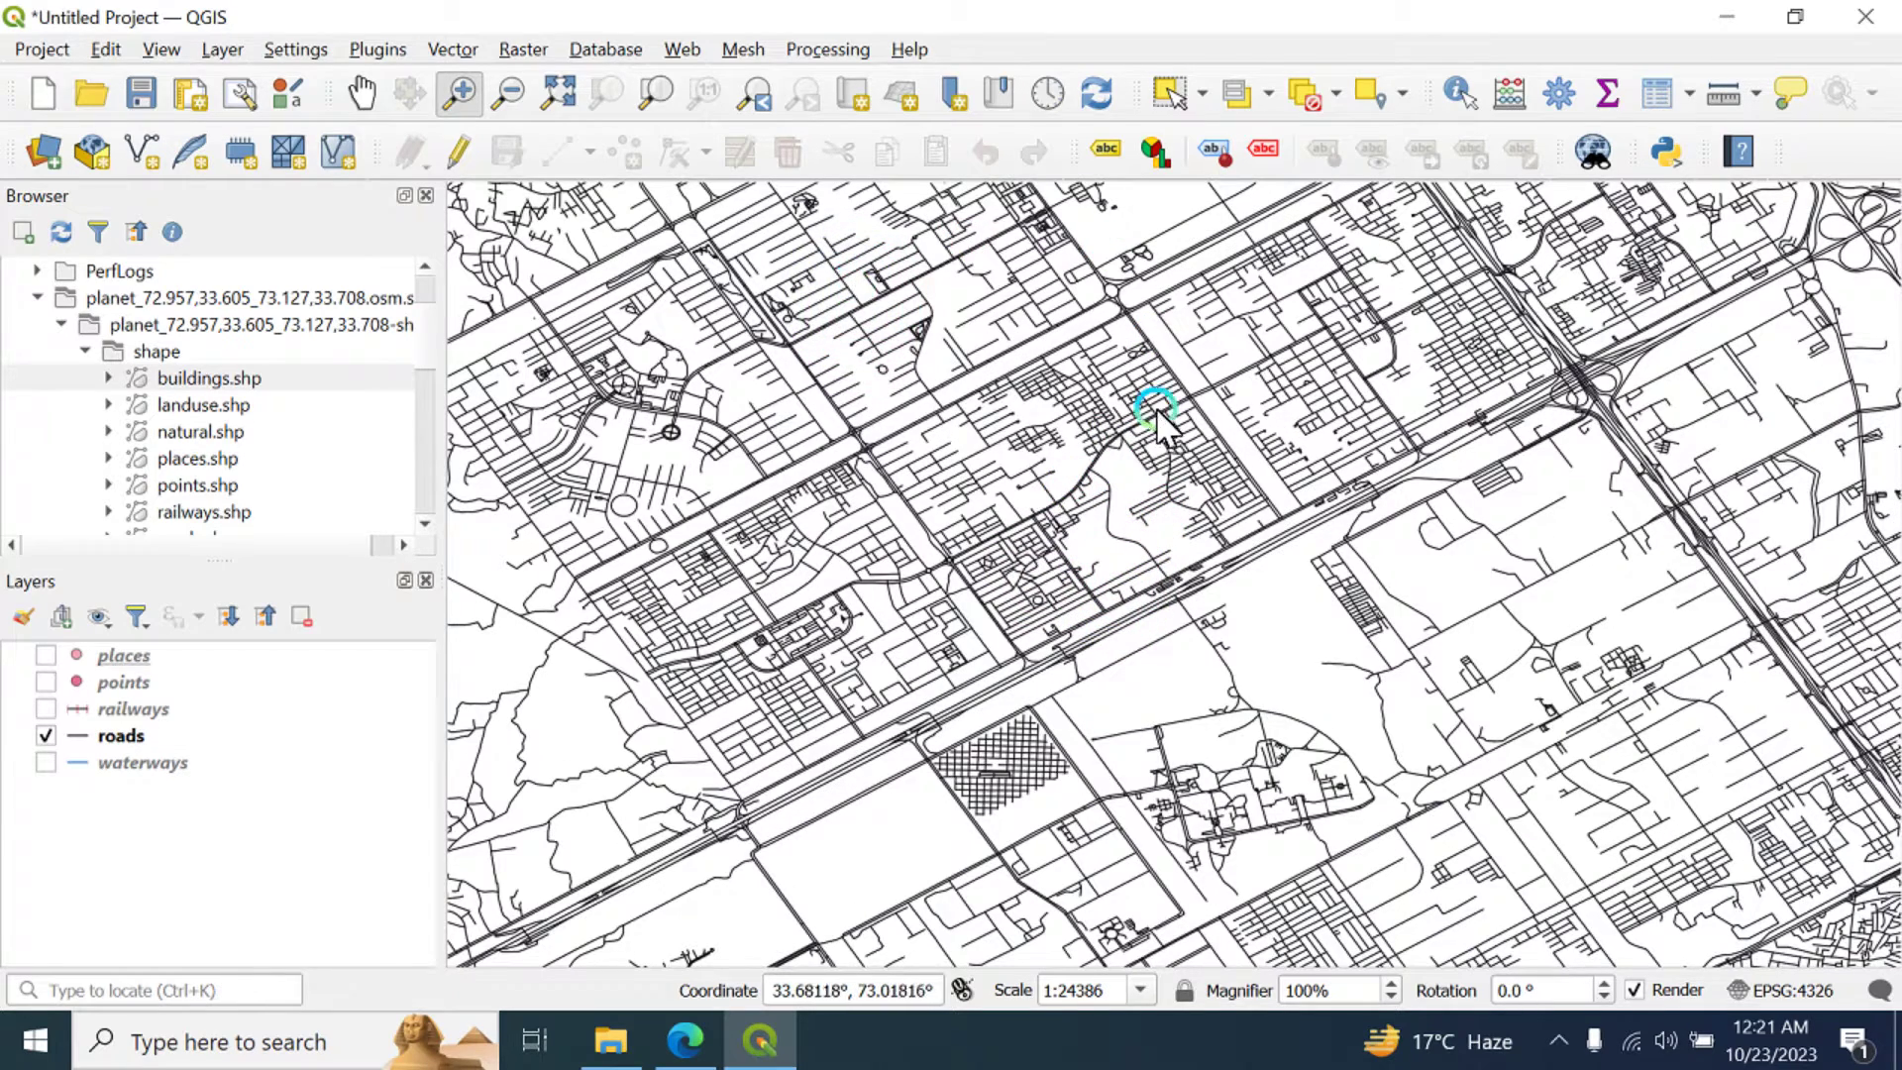
scroll(1090, 386, up, 3)
scroll(1206, 564, down, 3)
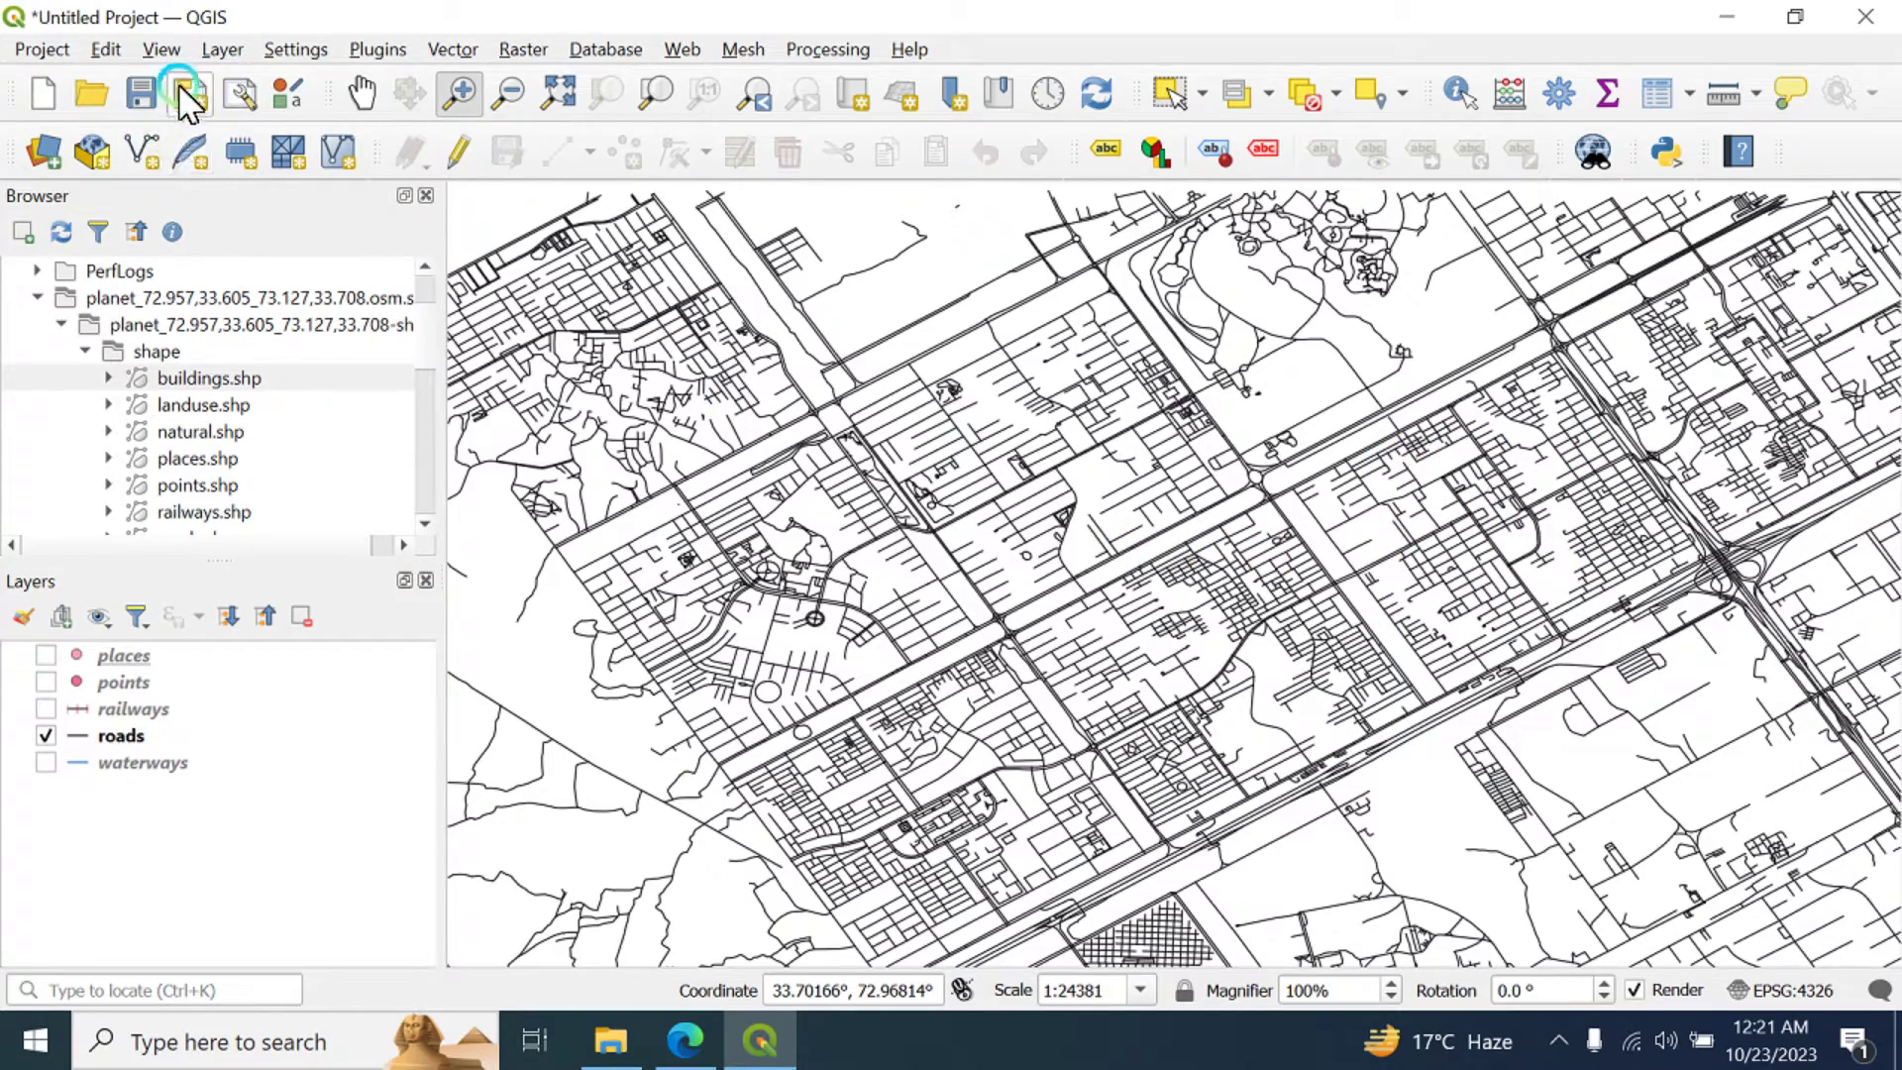
drag(1327, 381, 436, 431)
drag(1250, 421, 1077, 677)
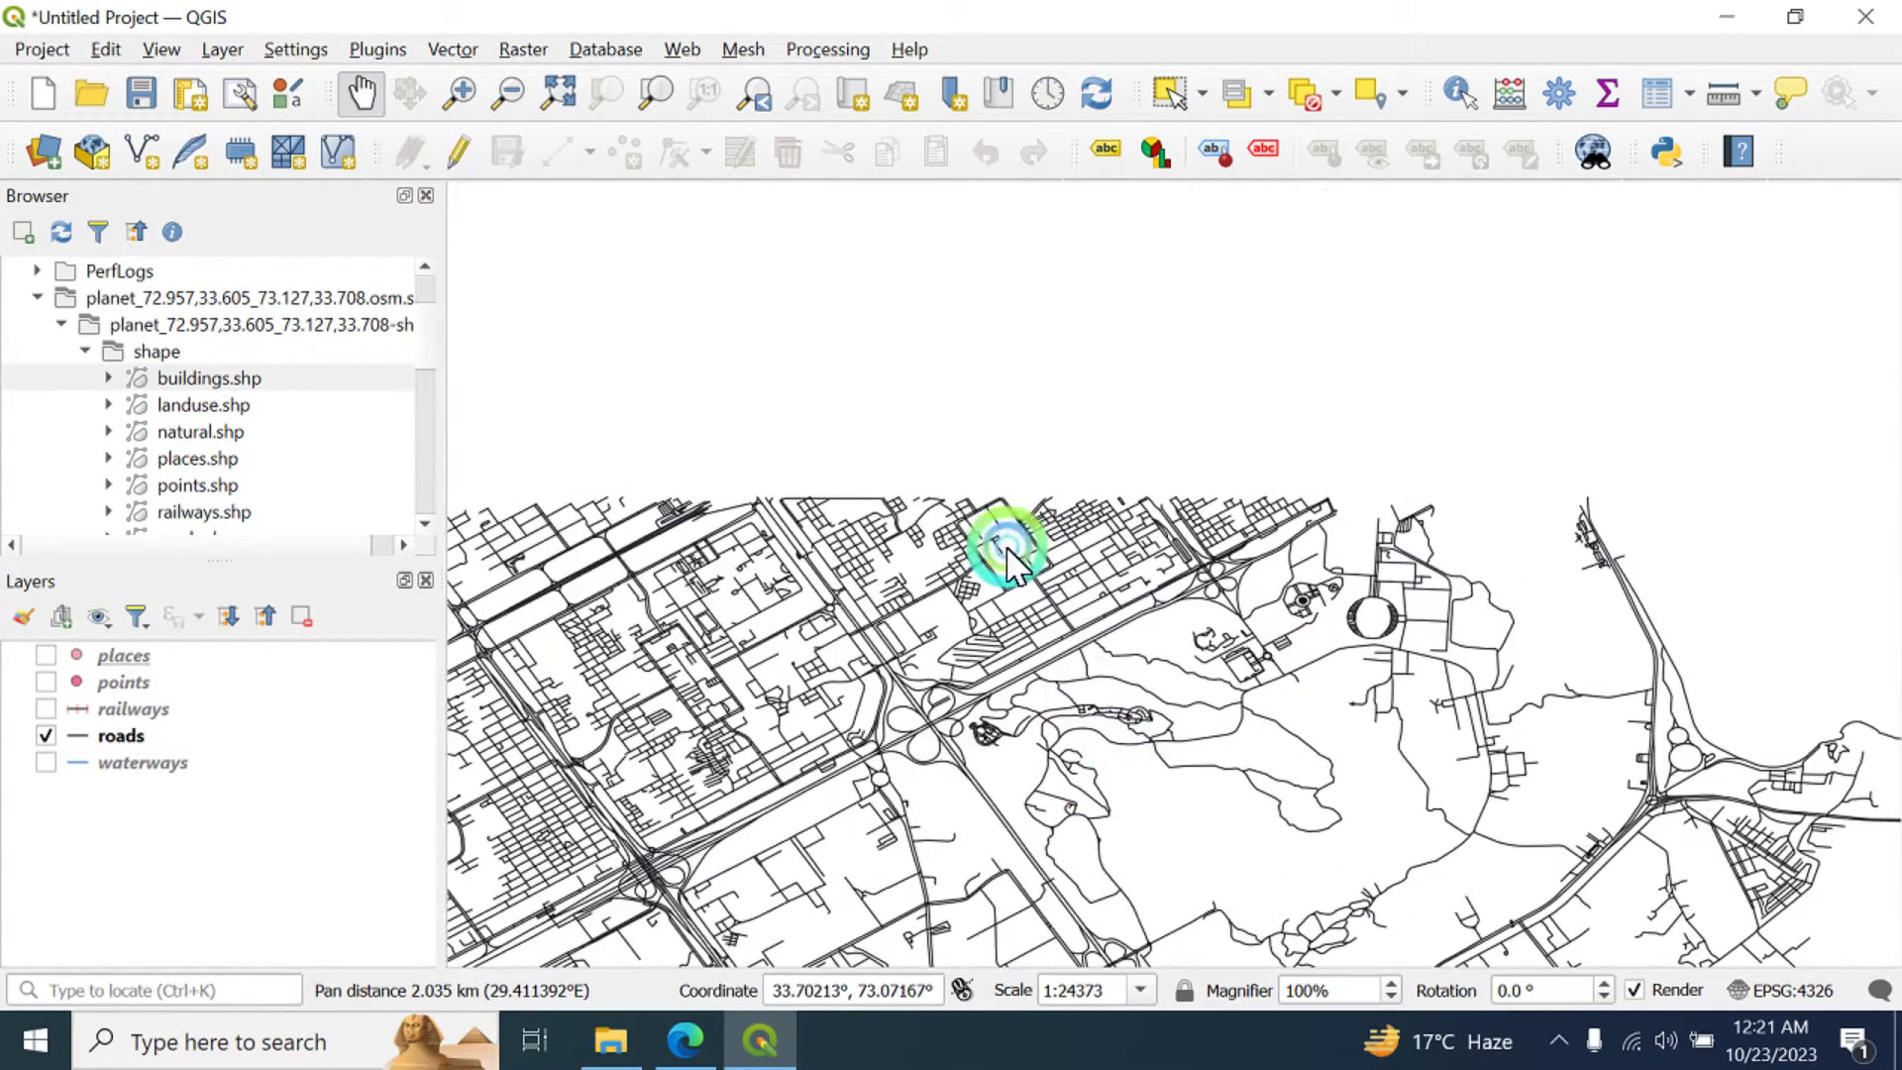
click(1202, 593)
drag(1001, 620, 1133, 363)
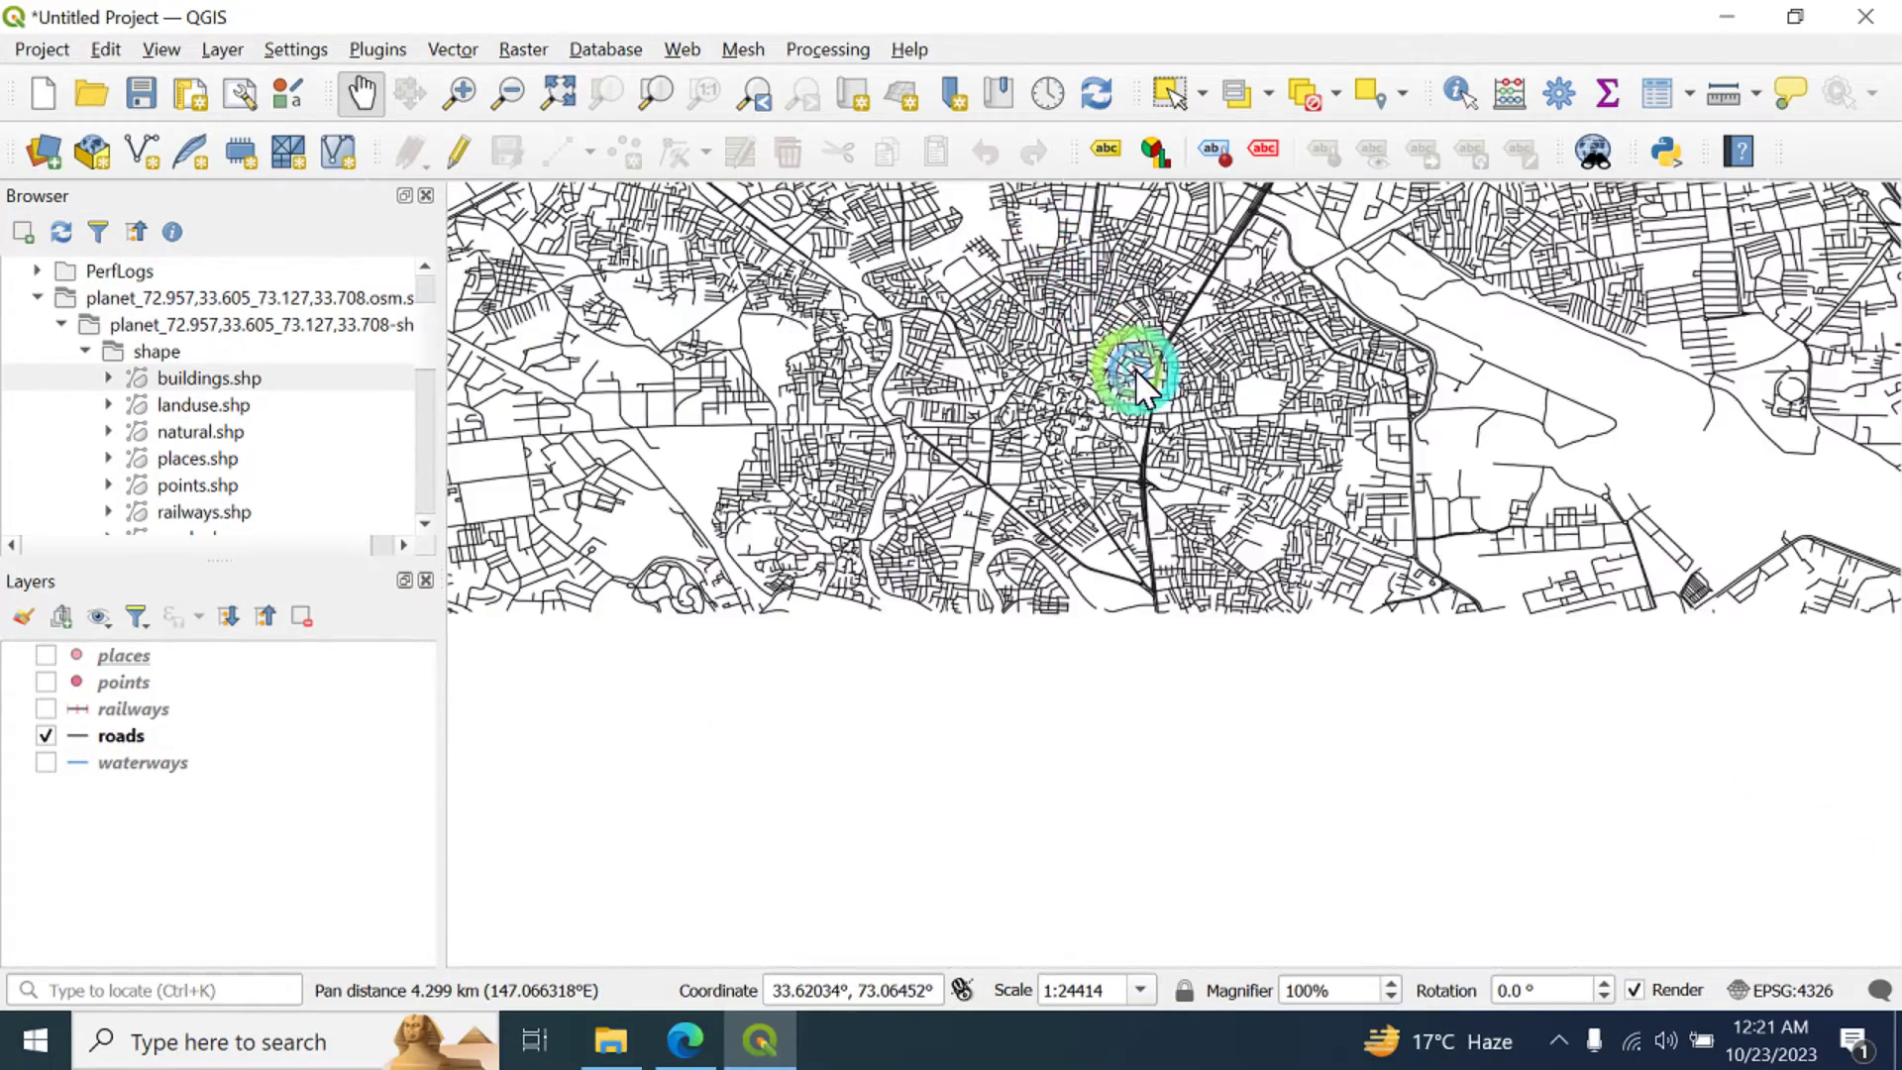
scroll(1116, 376, up, 5)
scroll(1124, 385, down, 2)
scroll(1124, 387, down, 3)
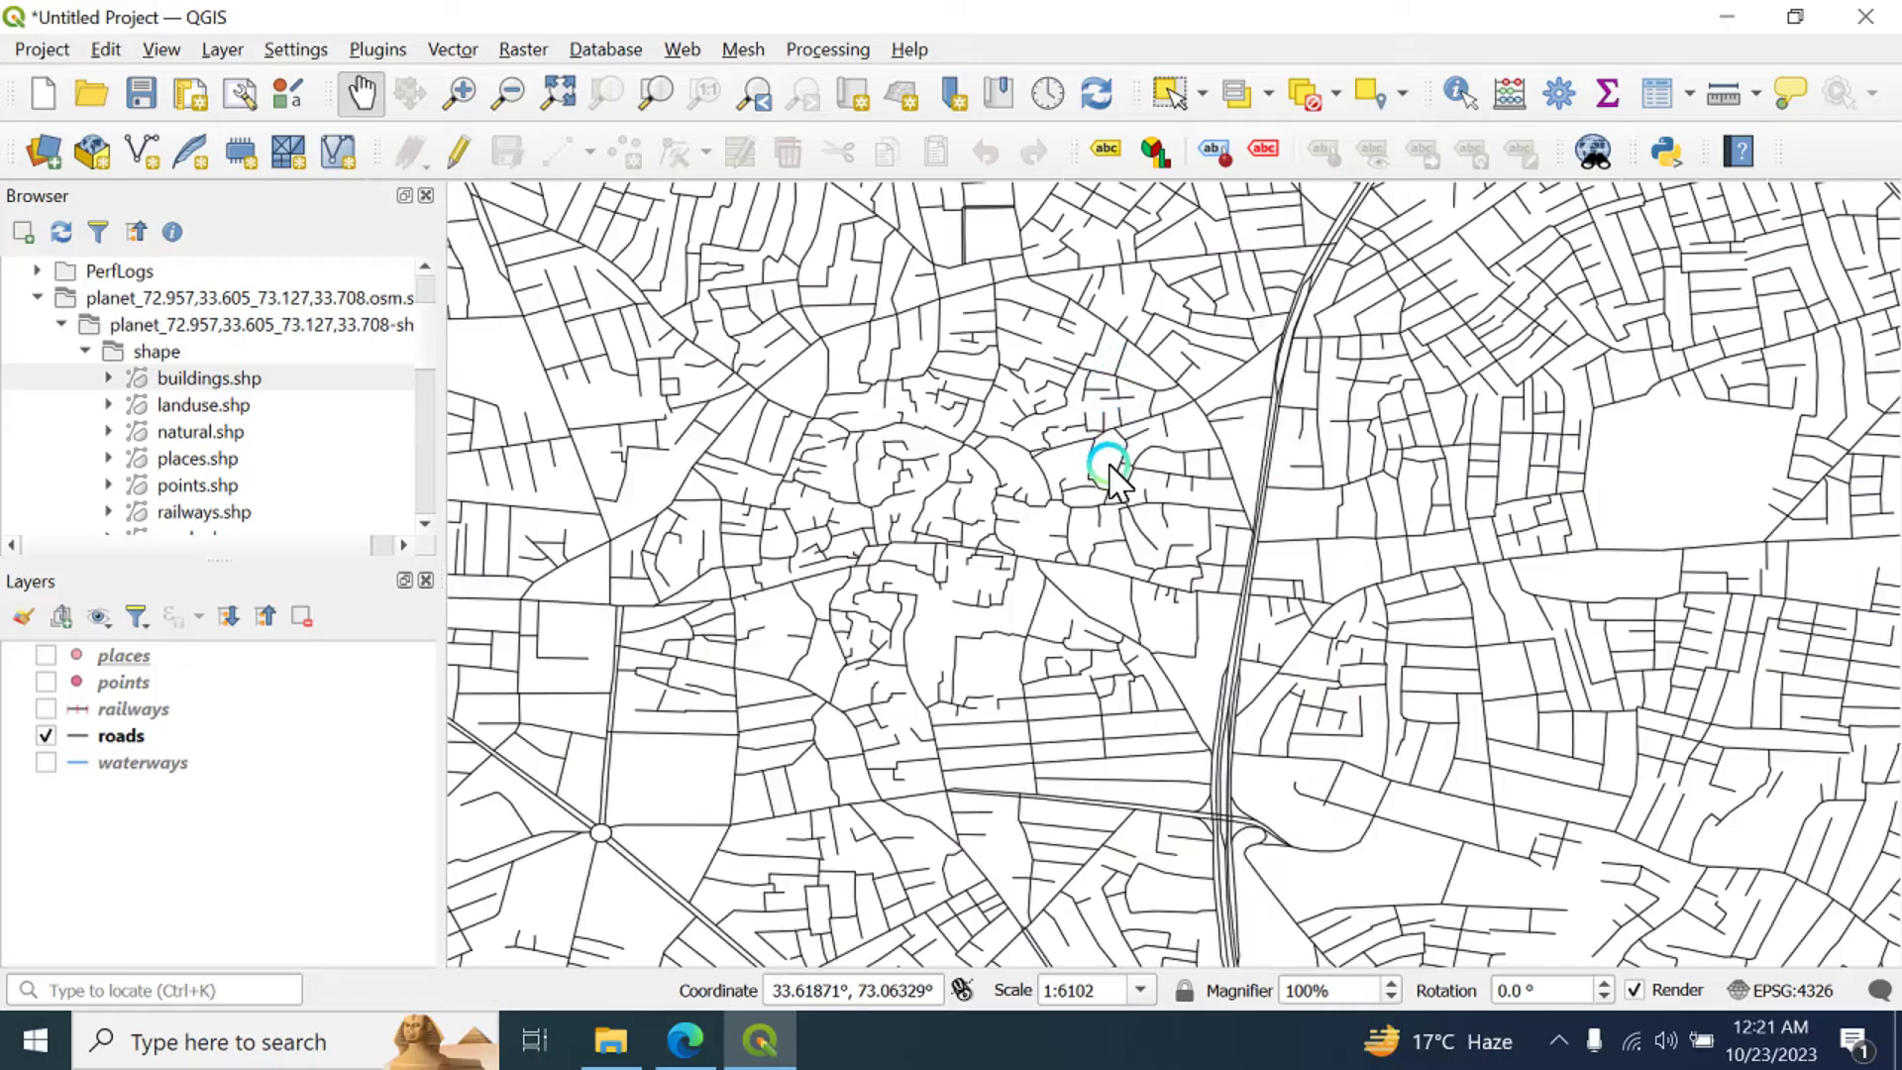
drag(1100, 450, 1511, 757)
drag(997, 459, 1019, 544)
- Label the roads layer with single labels taken from the name field and apply the settings
right_click(103, 741)
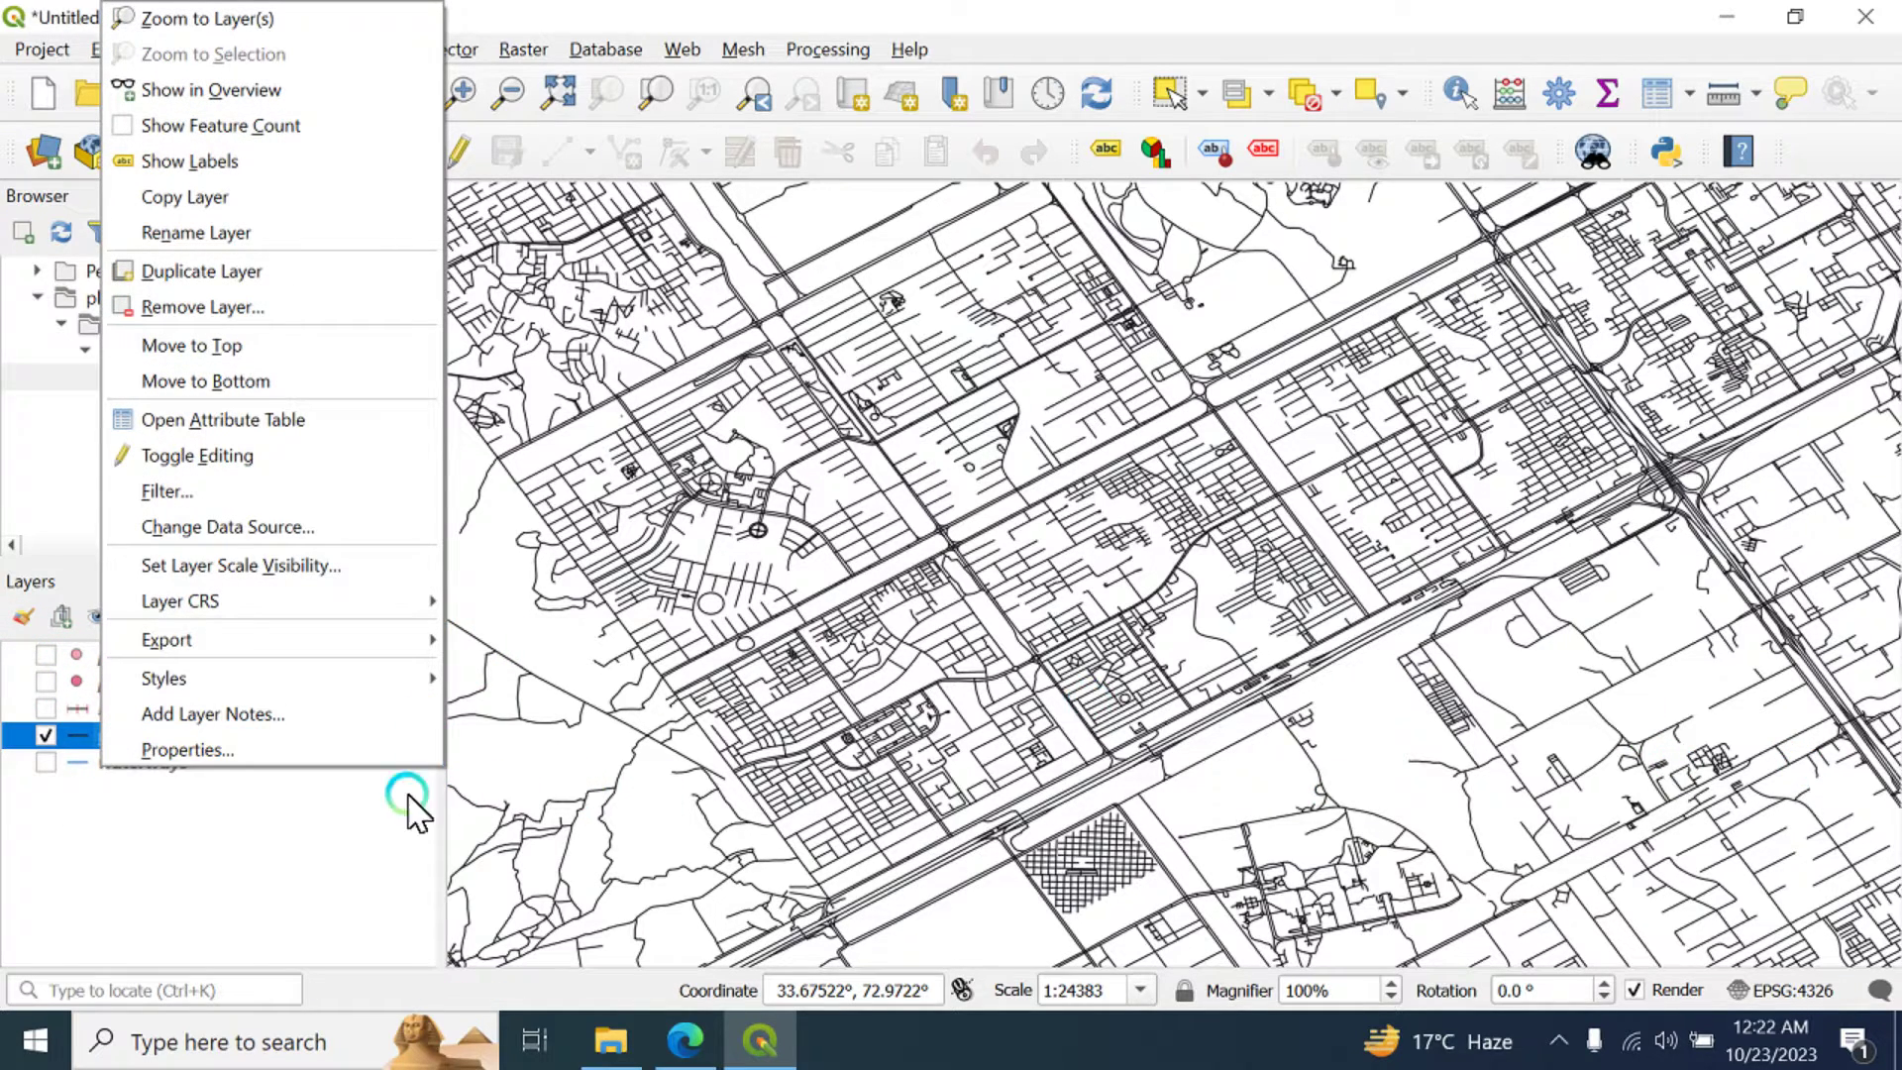
click(198, 750)
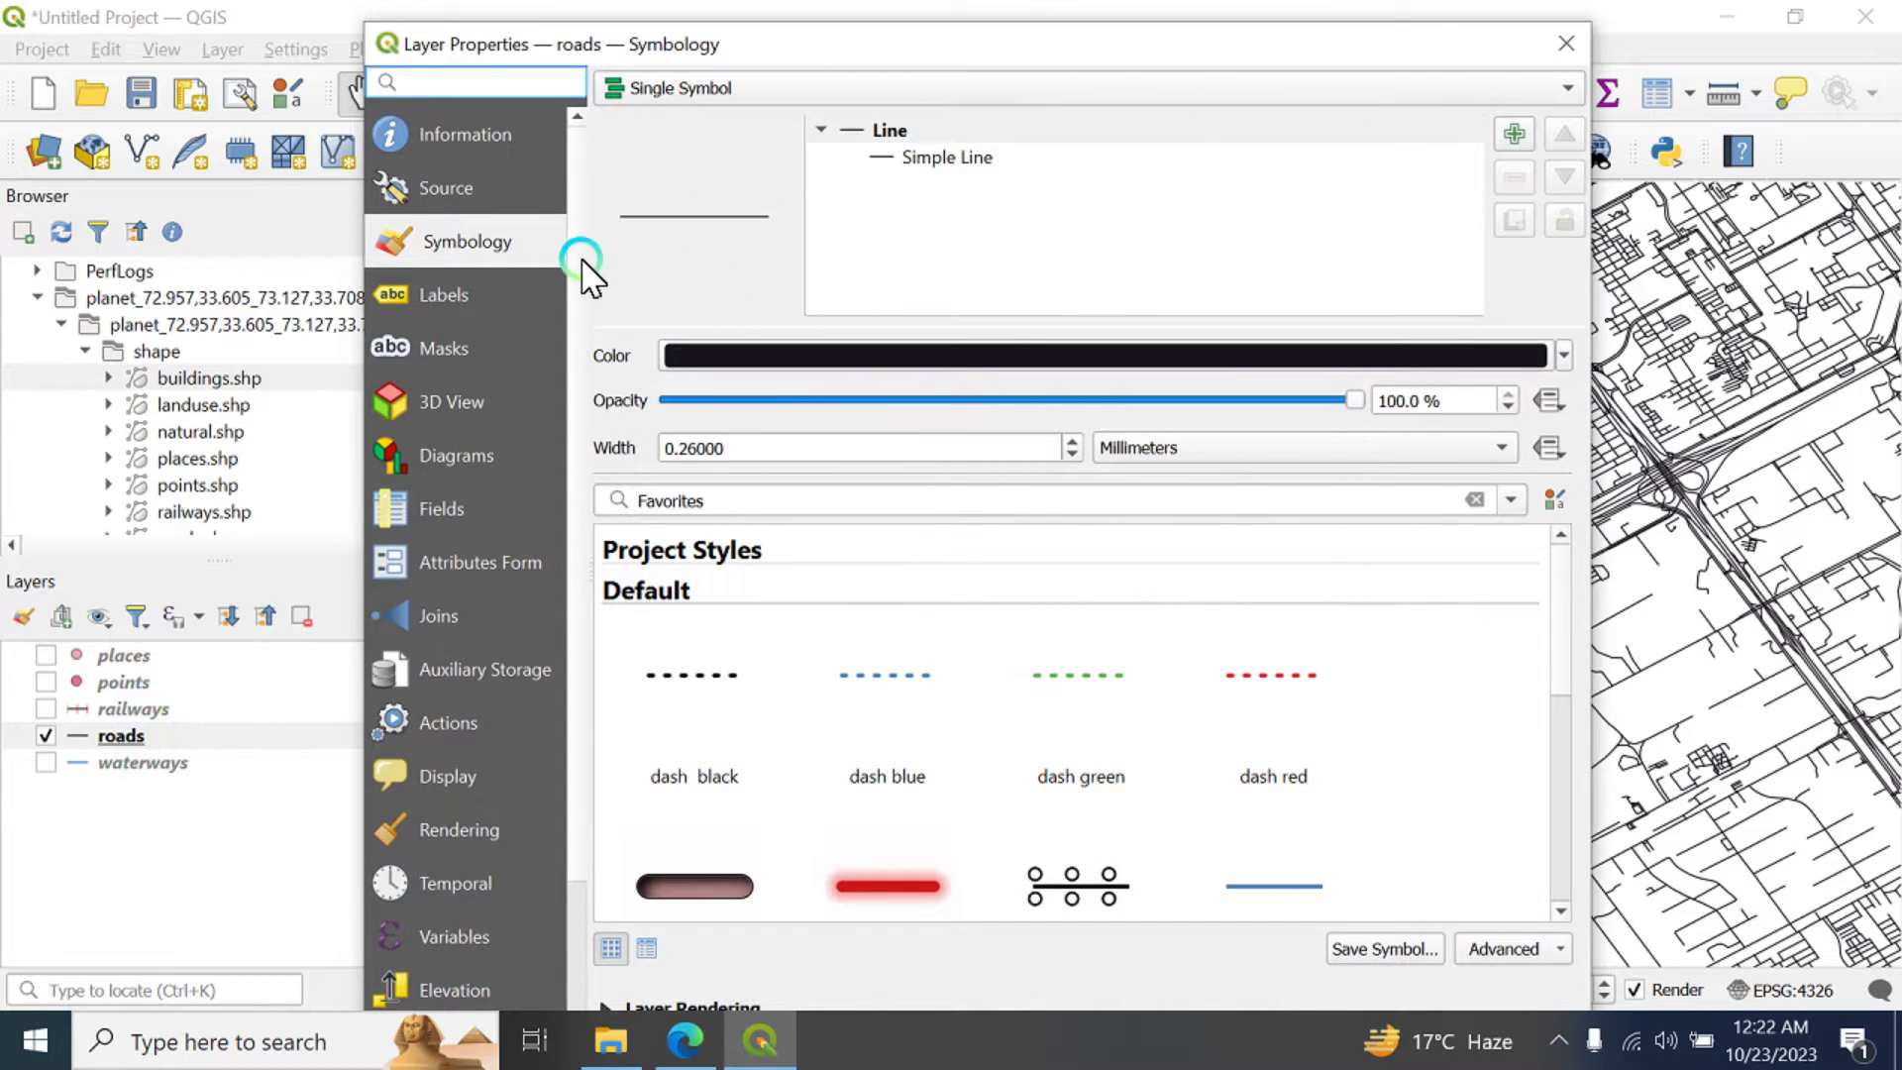
click(404, 295)
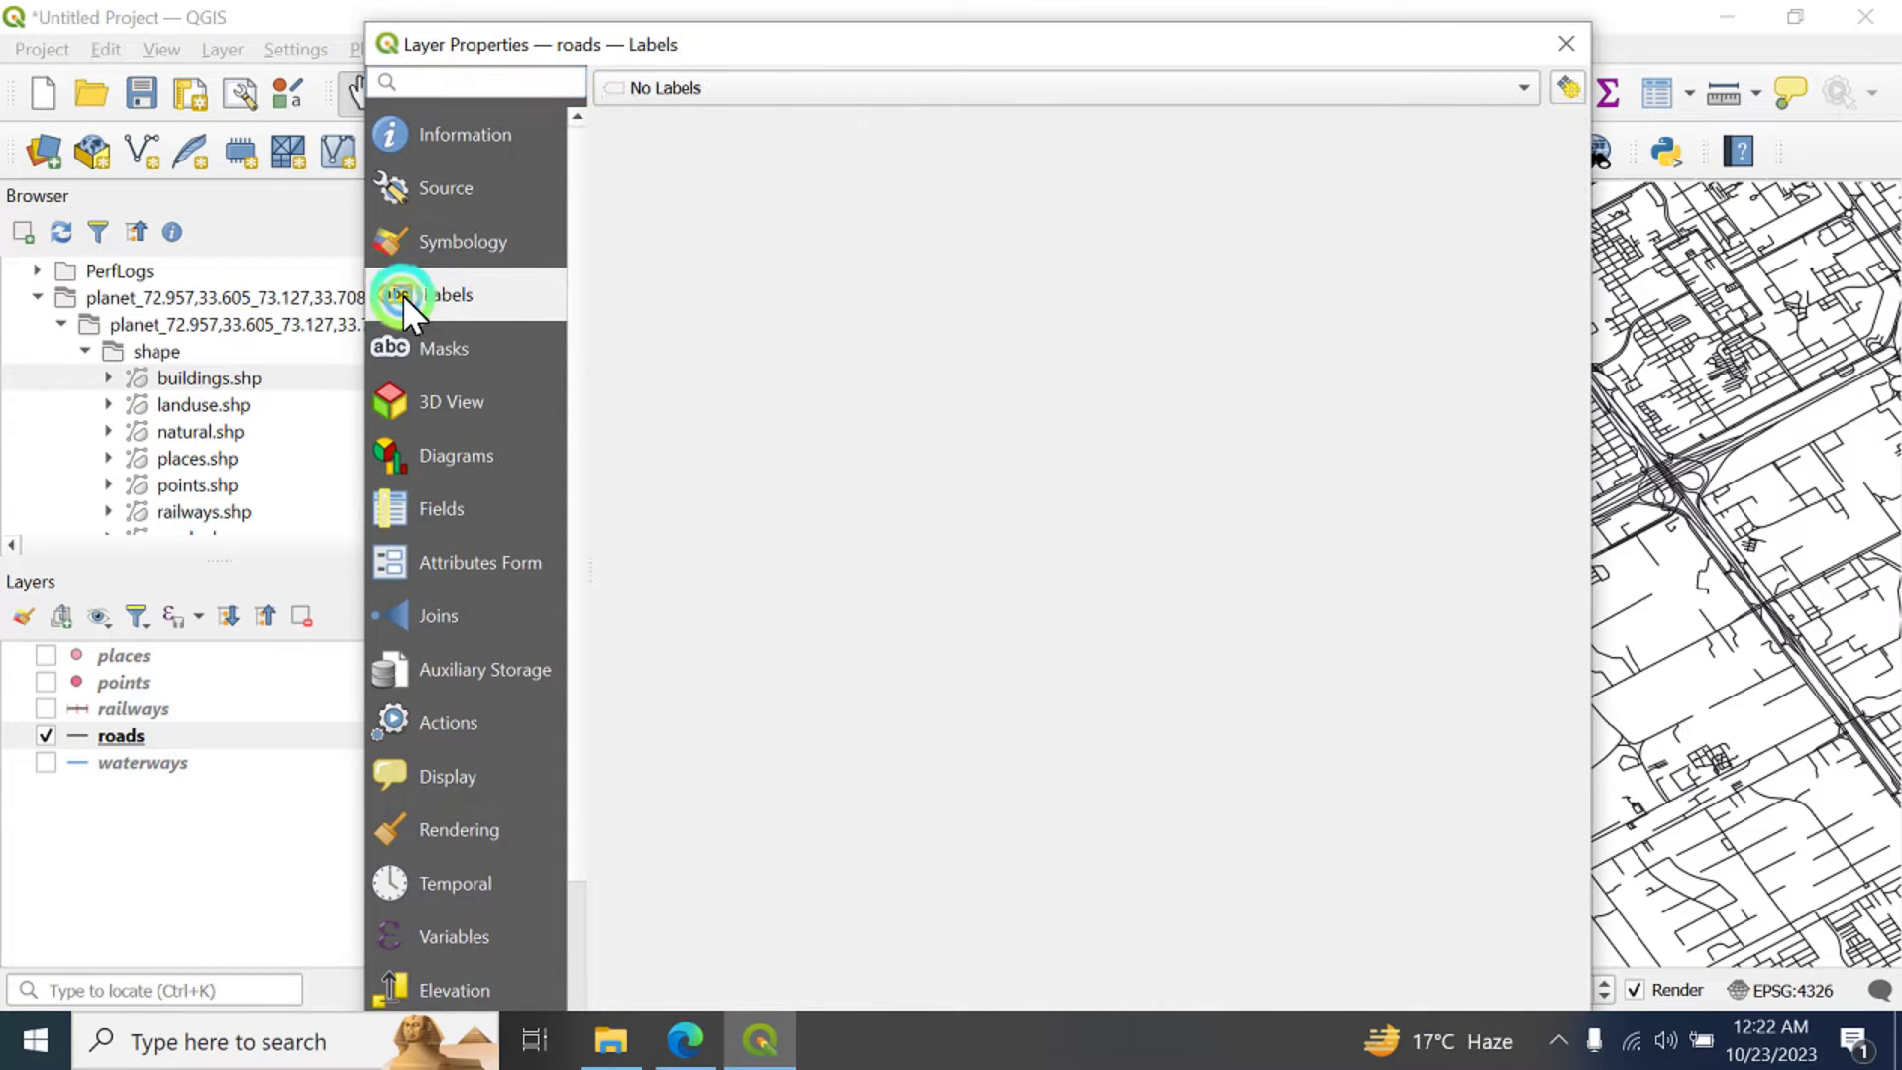
click(724, 105)
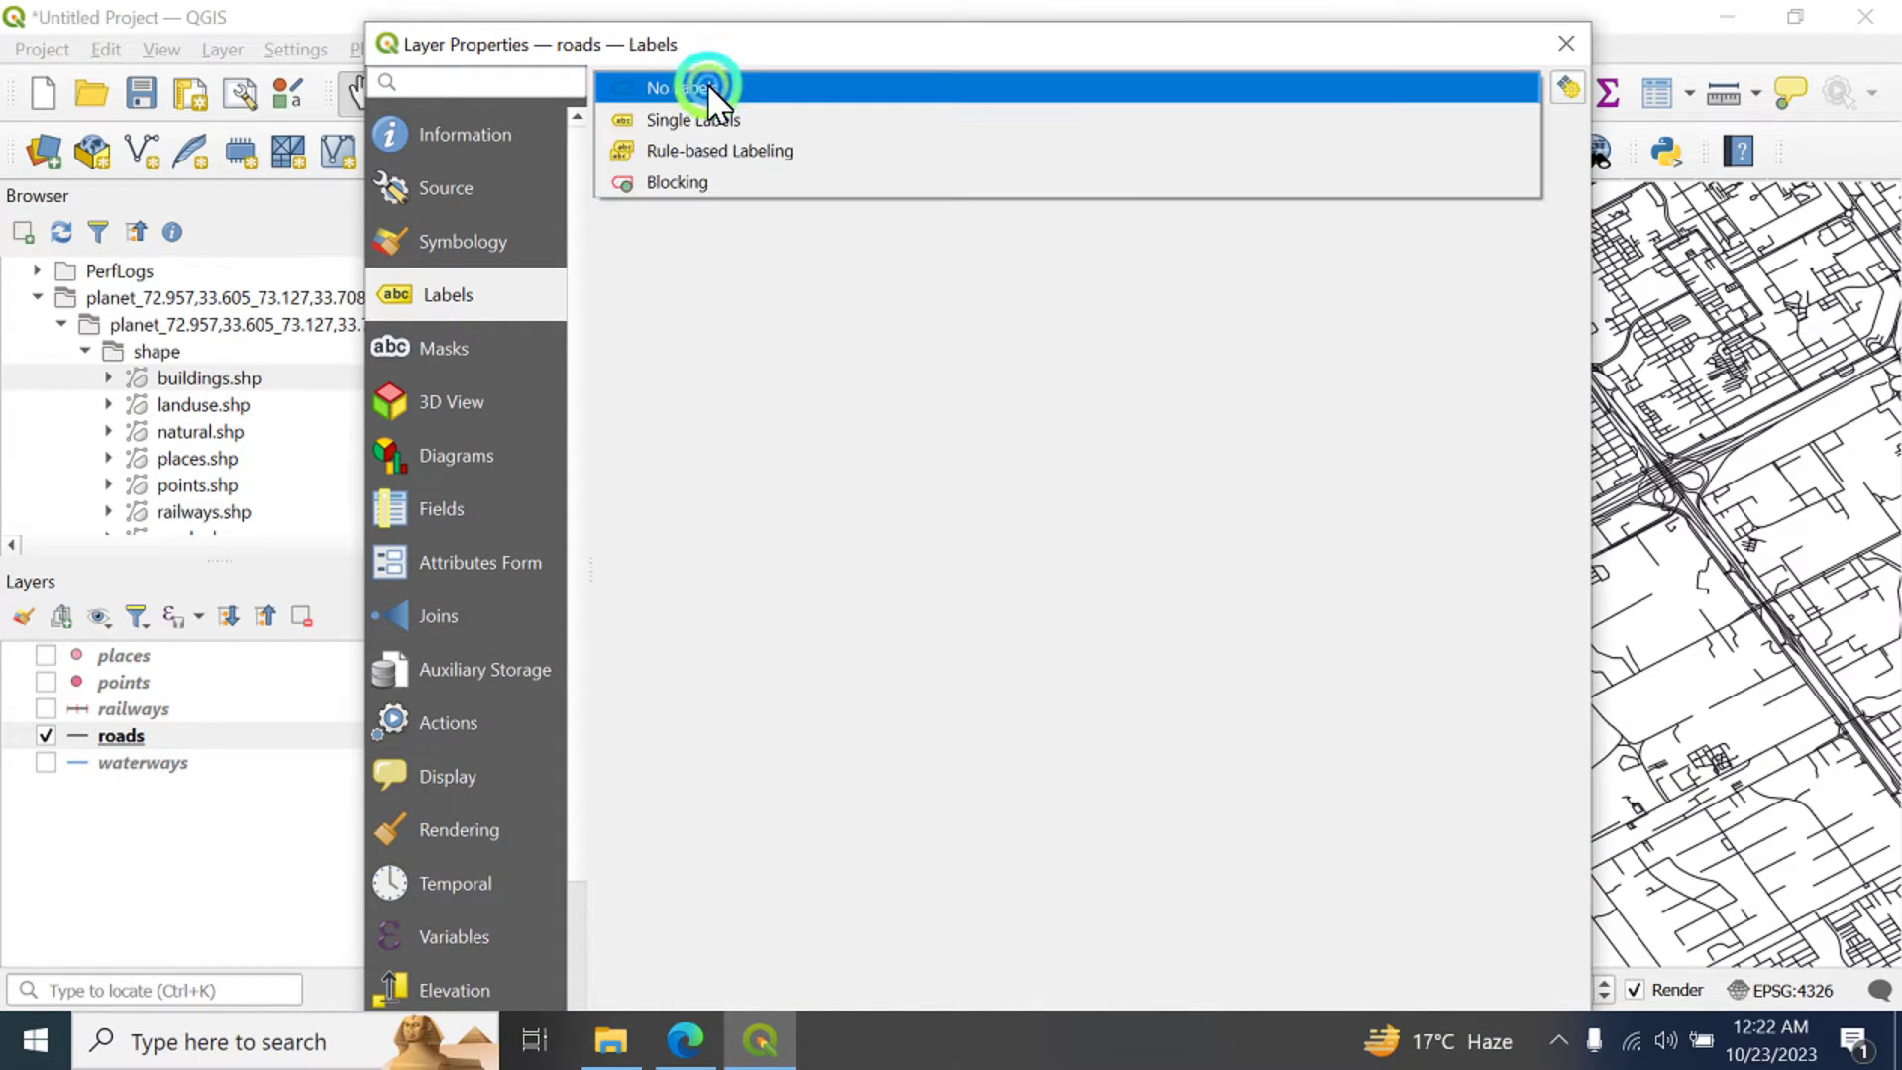
click(724, 117)
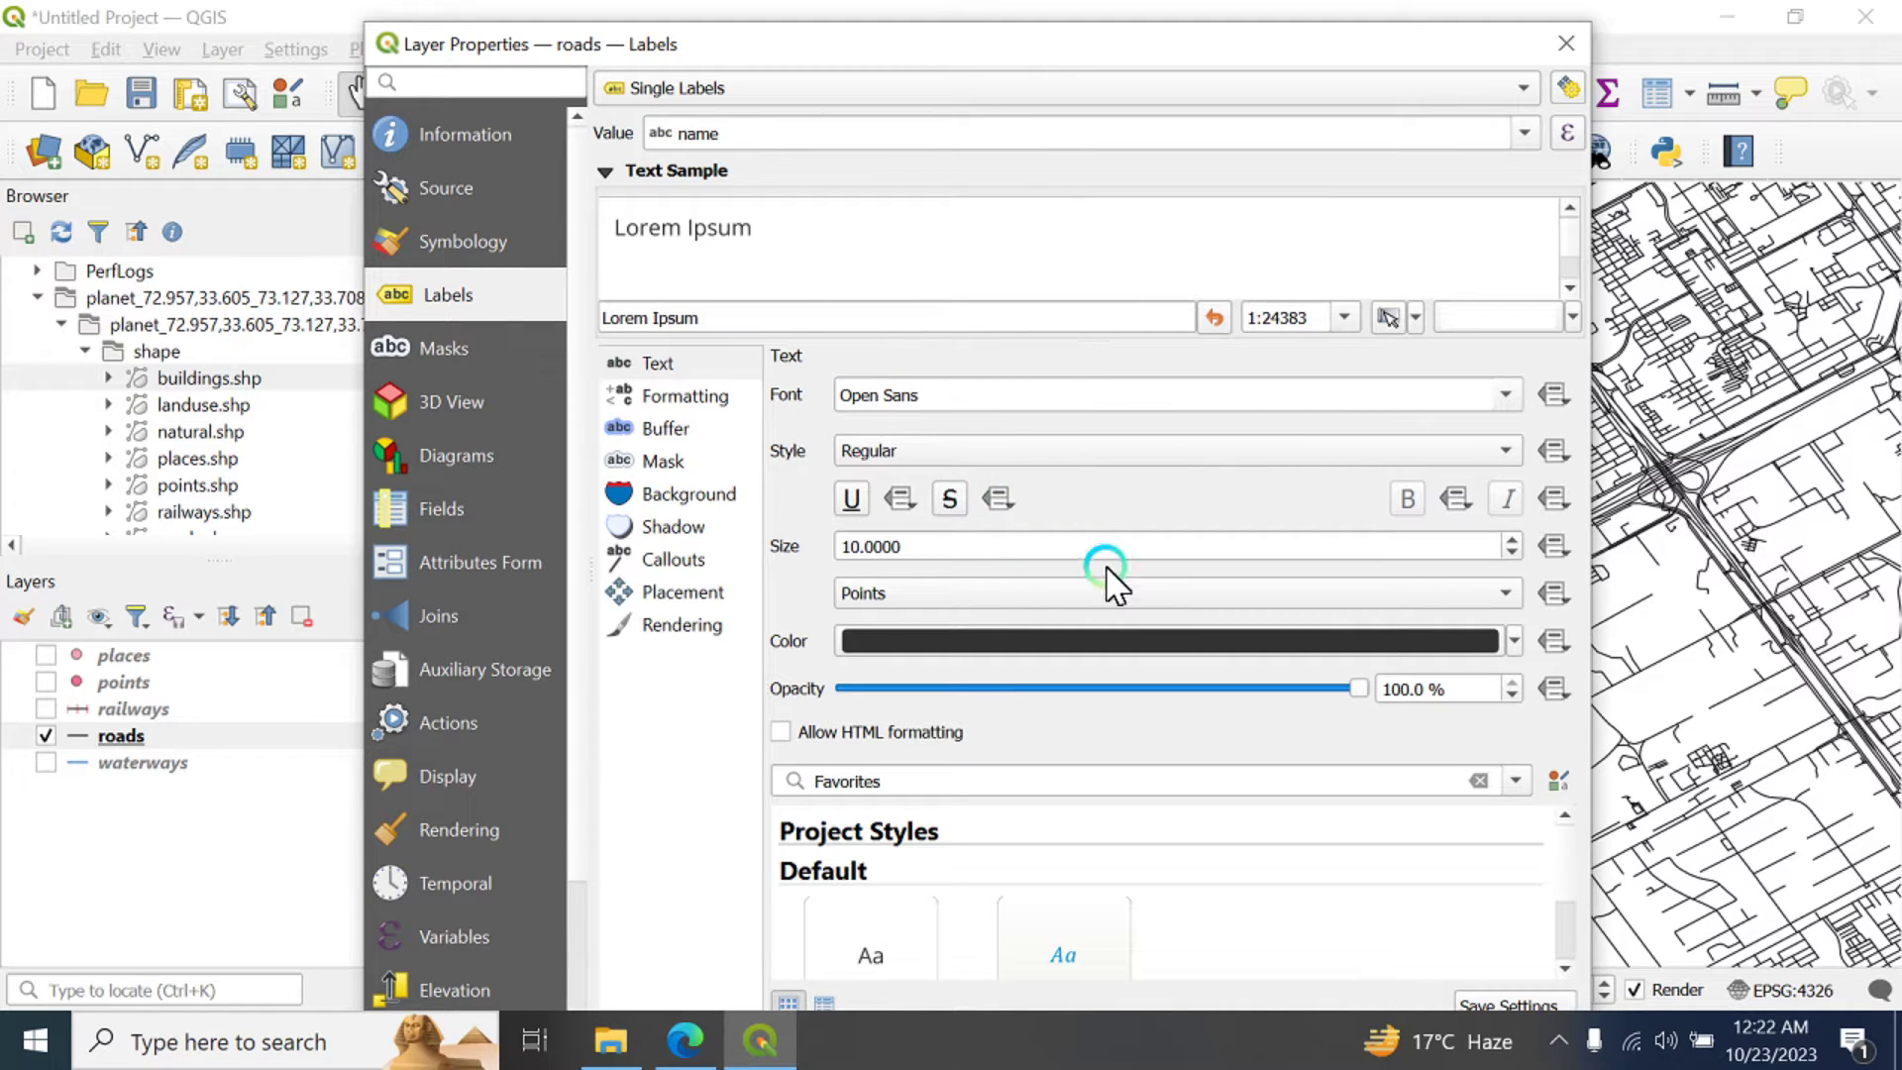
drag(957, 36, 953, 228)
click(888, 325)
click(1524, 325)
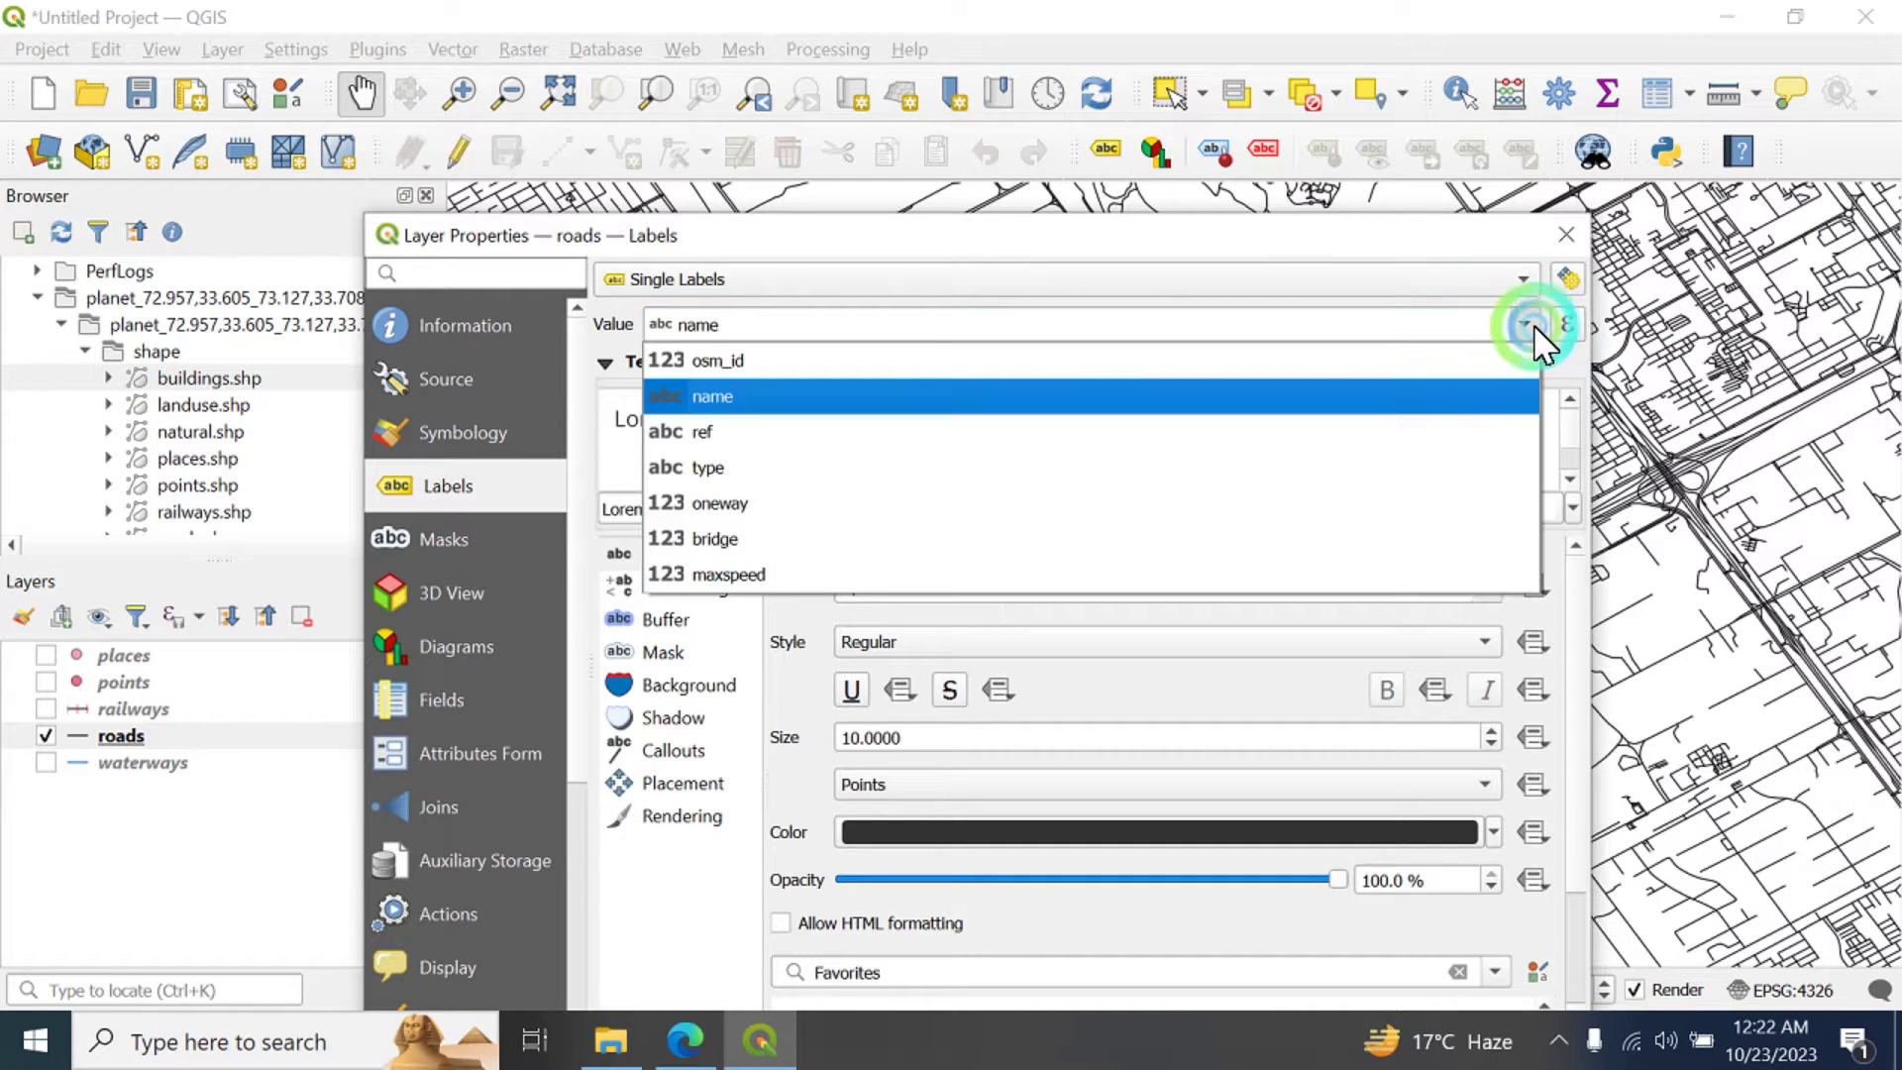
click(734, 385)
drag(819, 246, 832, 68)
click(1155, 871)
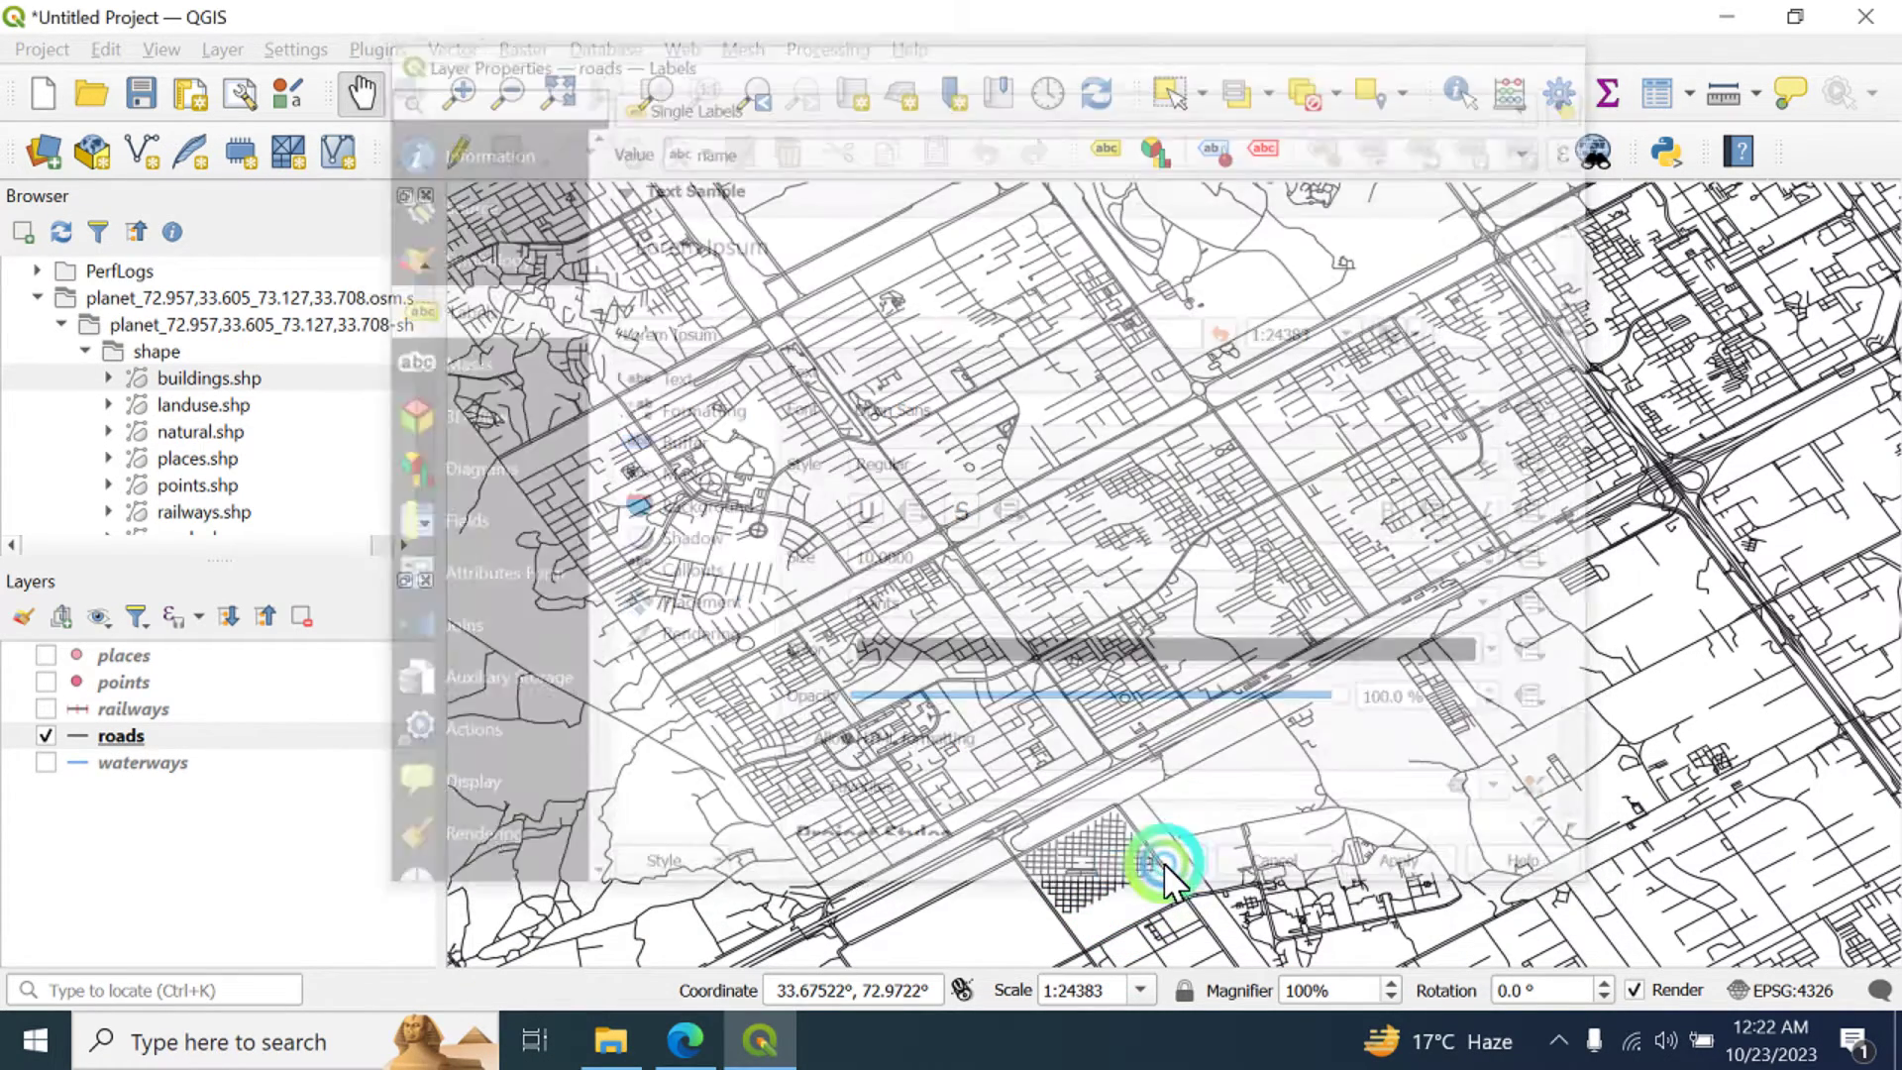
- Examine the street name labels along the roads in different sectors of the map
scroll(1269, 456, down, 2)
scroll(1268, 456, down, 1)
scroll(1268, 468, up, 5)
drag(1428, 396, 882, 628)
drag(1093, 490, 574, 677)
drag(771, 508, 1272, 804)
drag(872, 380, 922, 645)
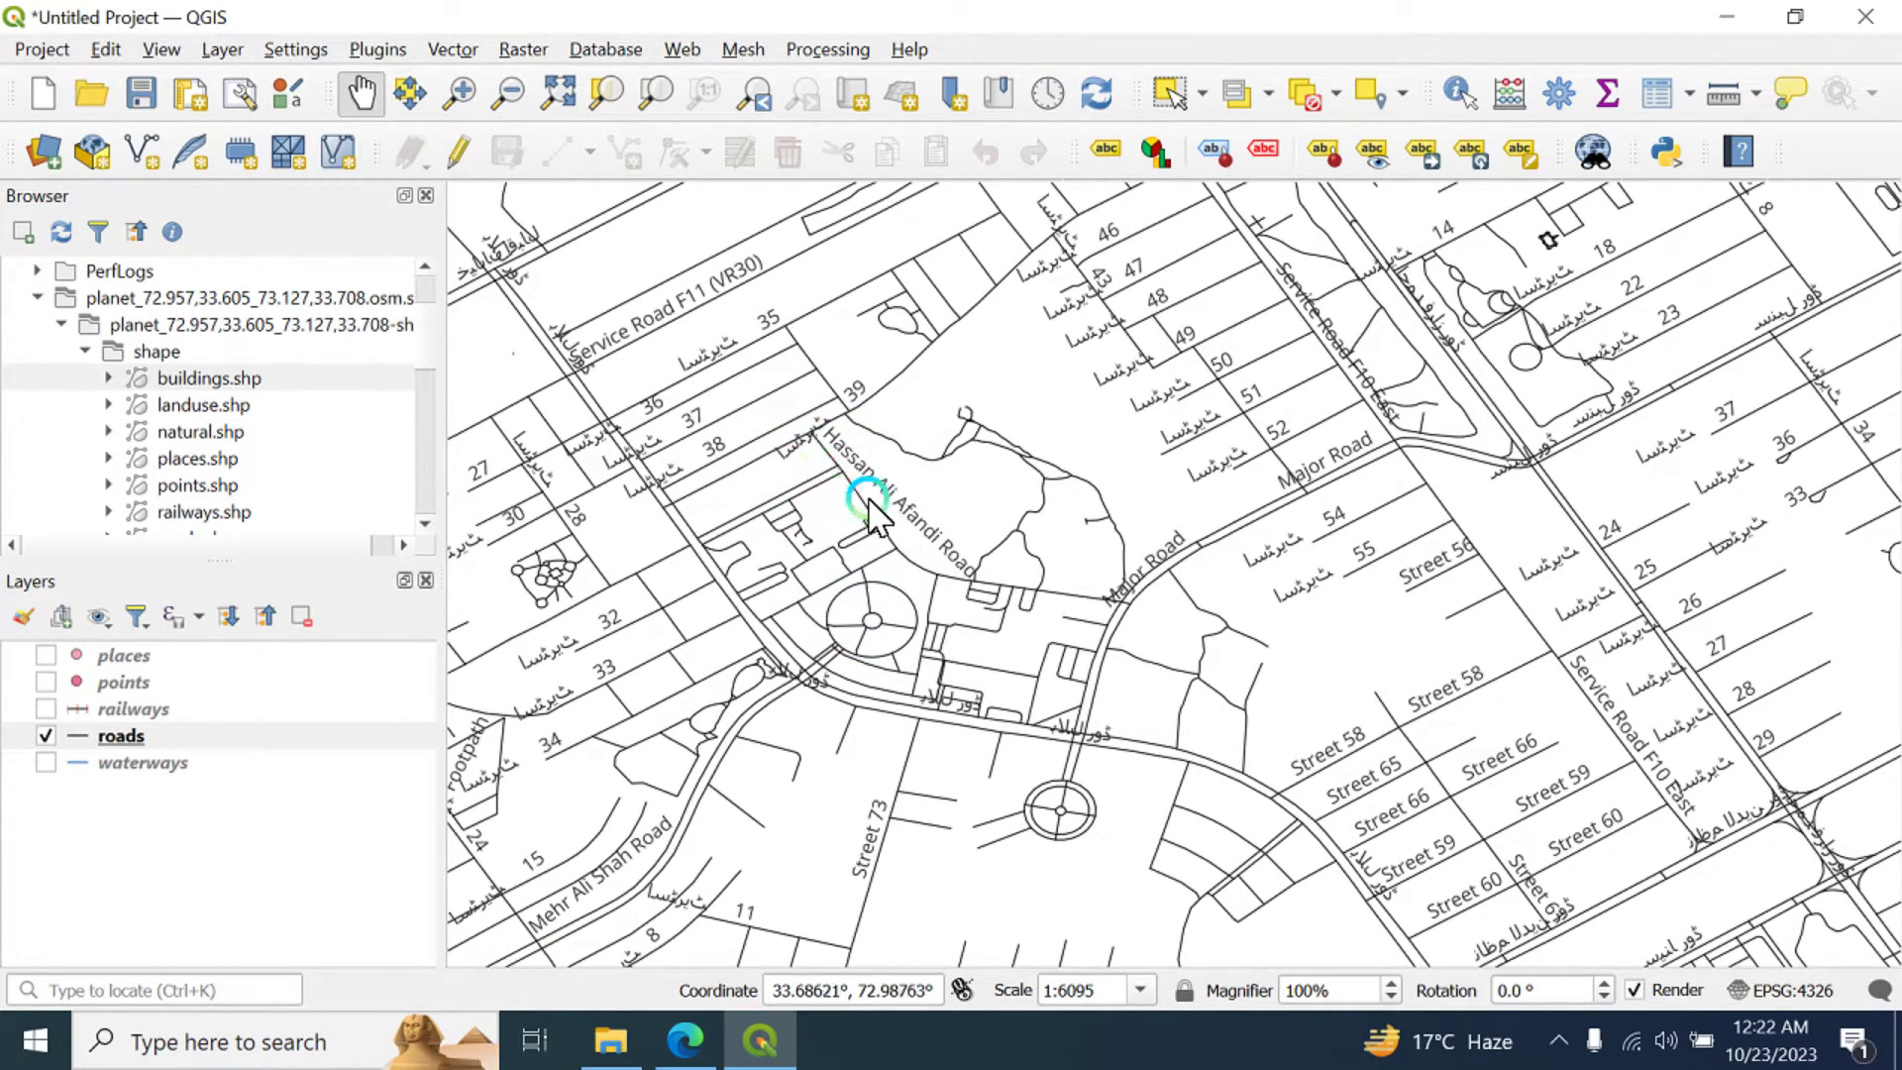
drag(1041, 509, 877, 322)
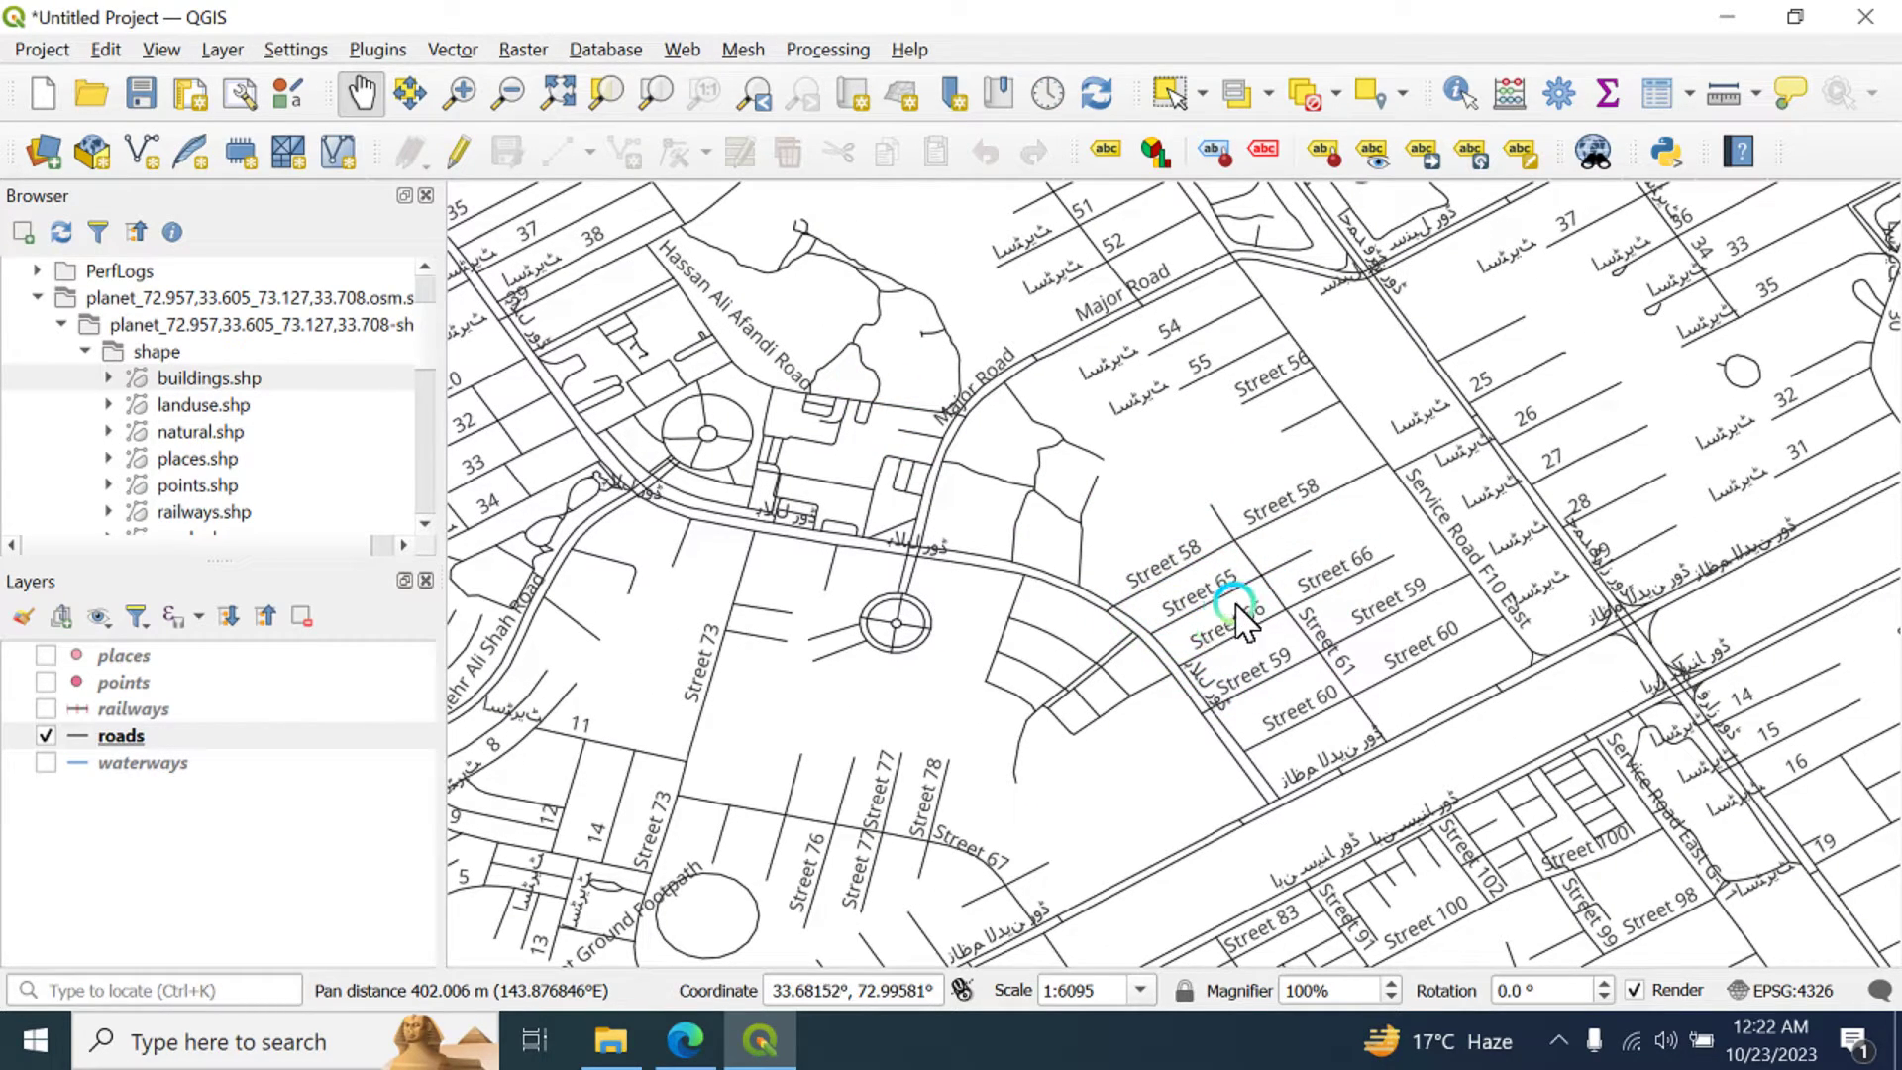
drag(1372, 704, 18, 773)
- Show the waterways layer together with the labelled roads
click(46, 763)
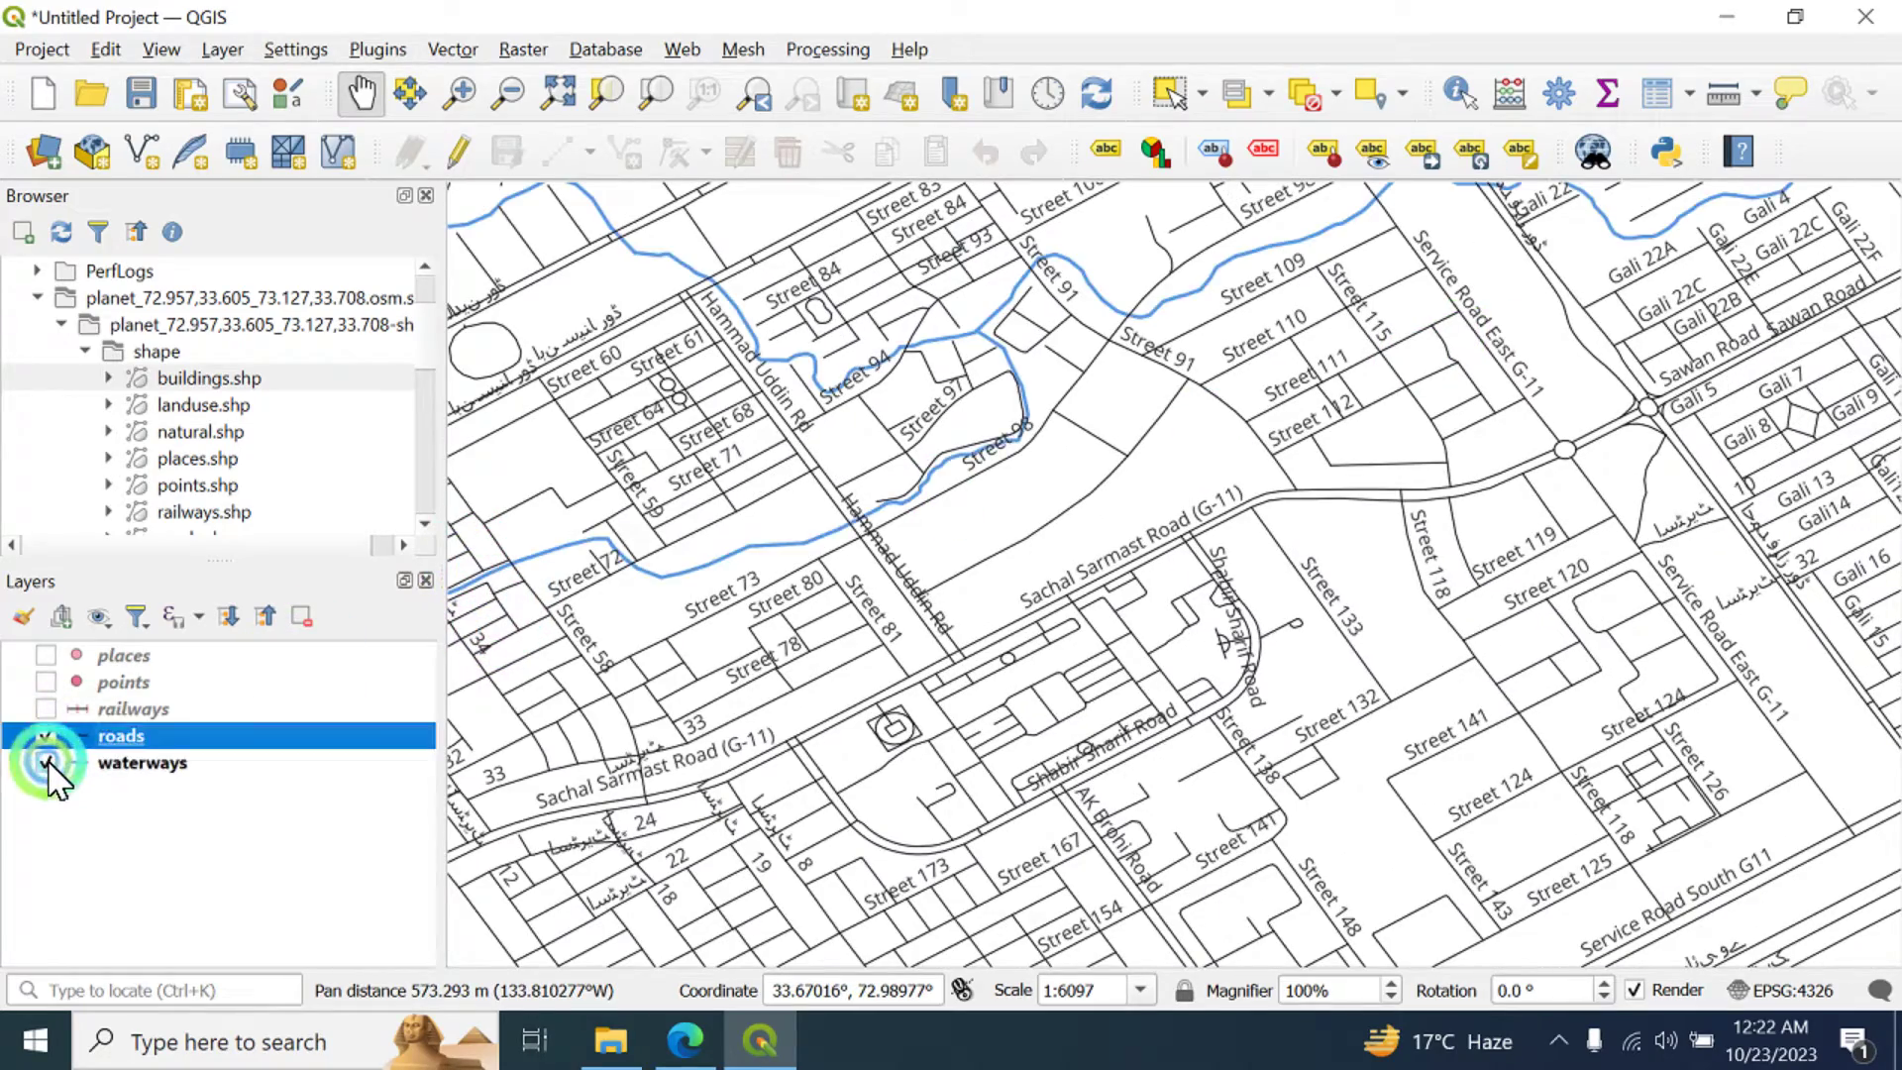
drag(907, 592, 935, 862)
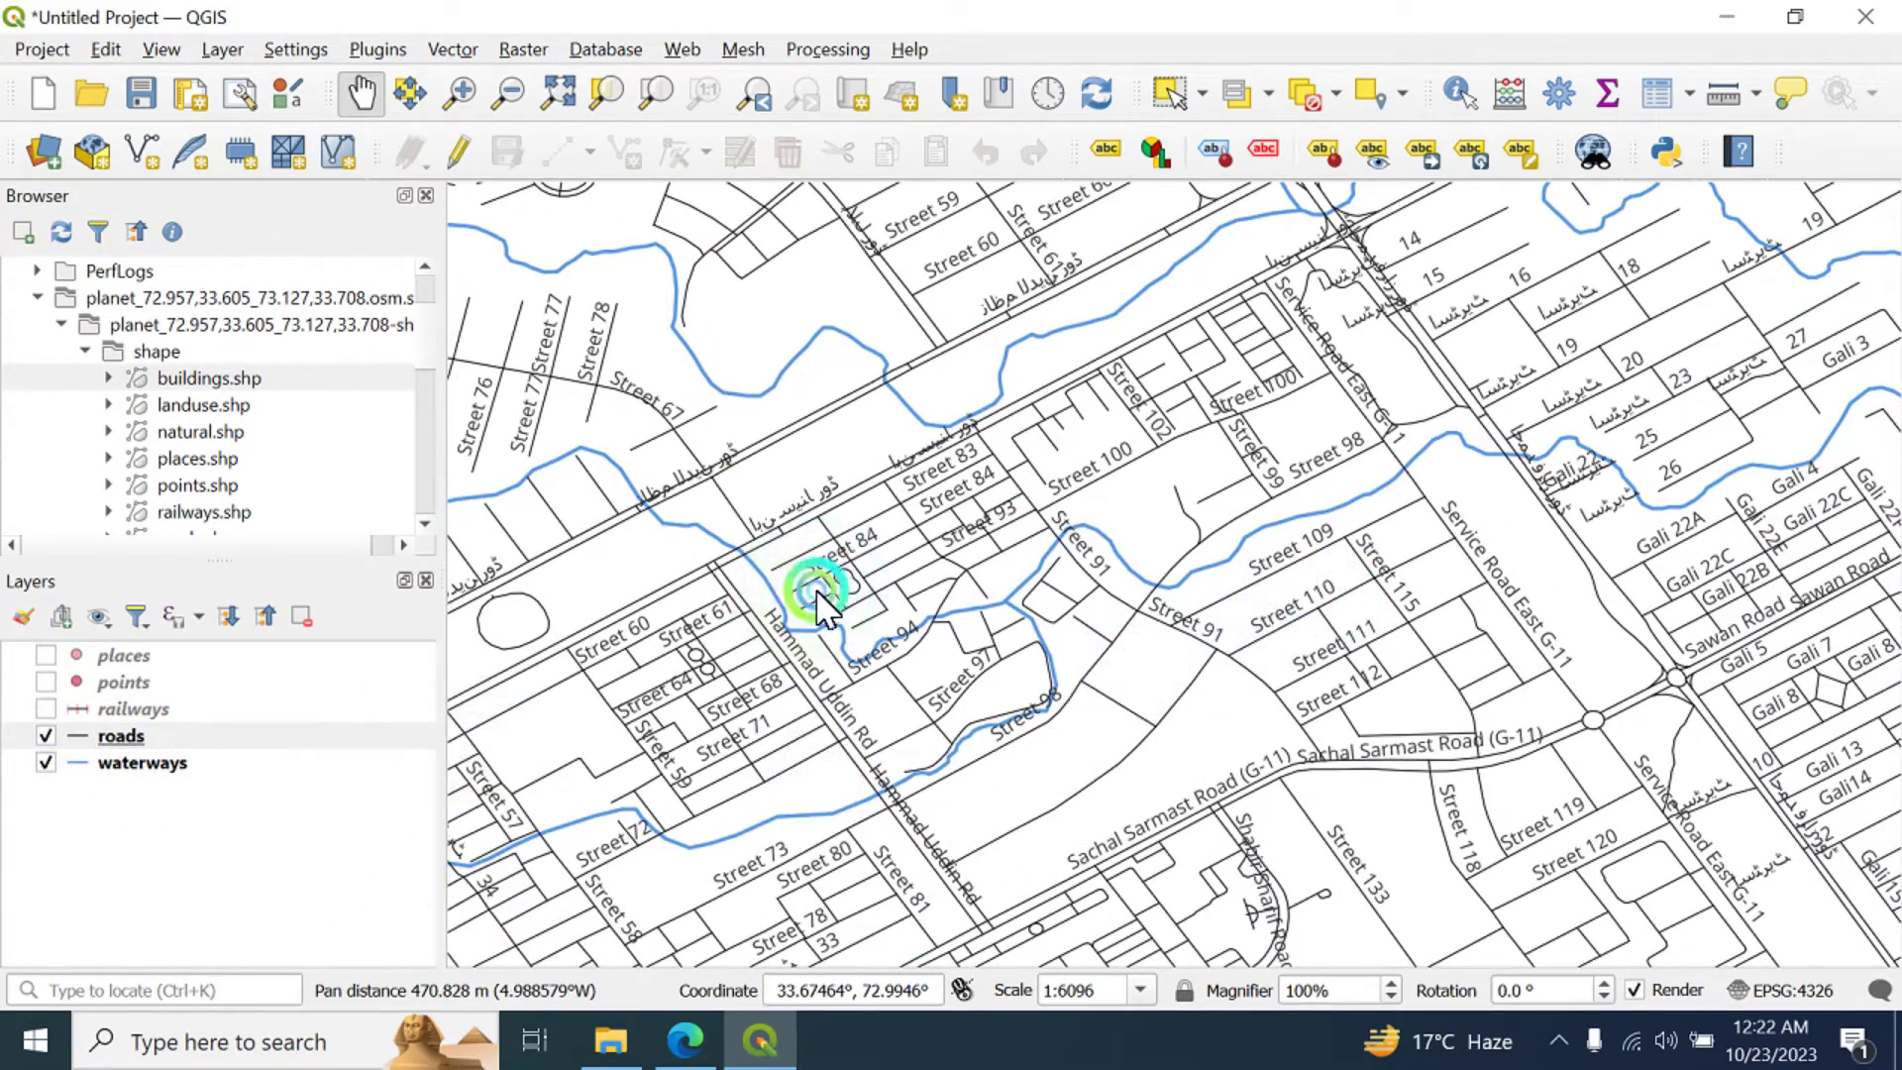
drag(813, 600, 902, 740)
- Label the waterways layer with single labels taken from the name field and apply the settings
right_click(188, 748)
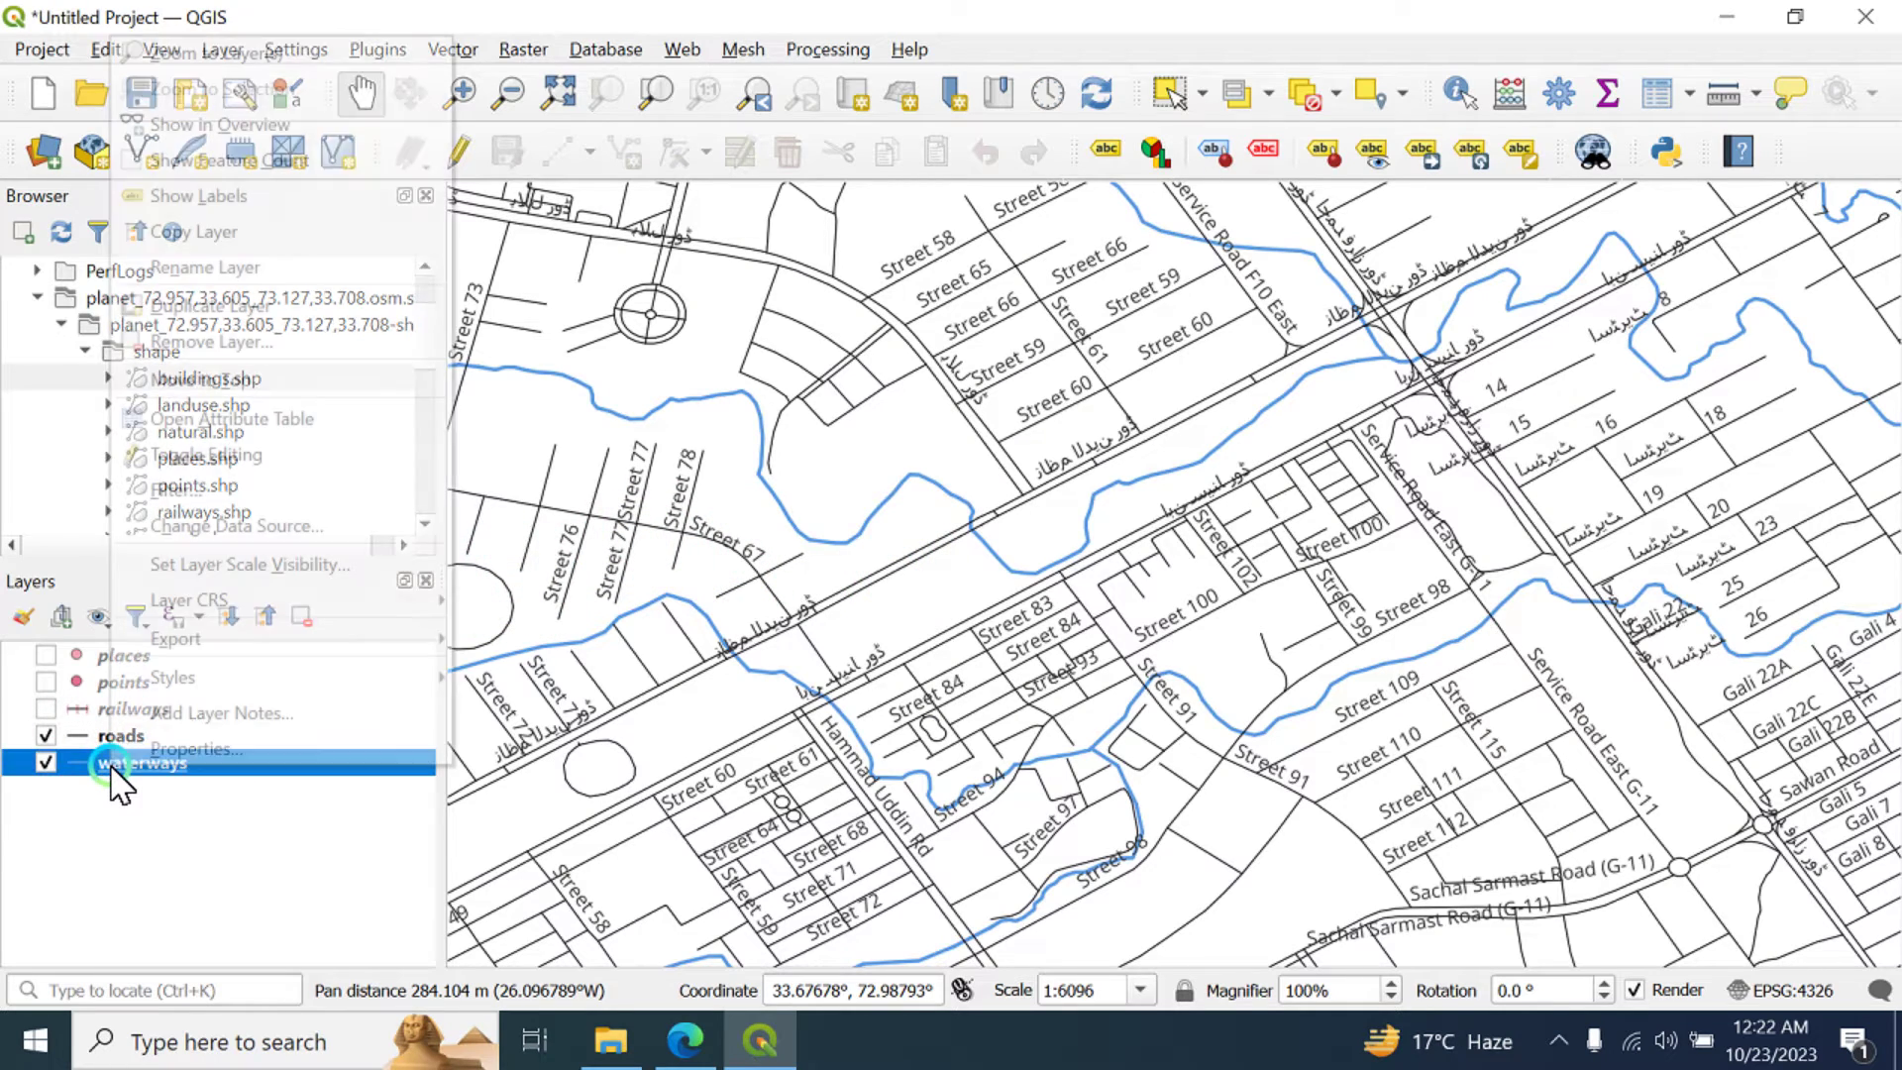
click(242, 198)
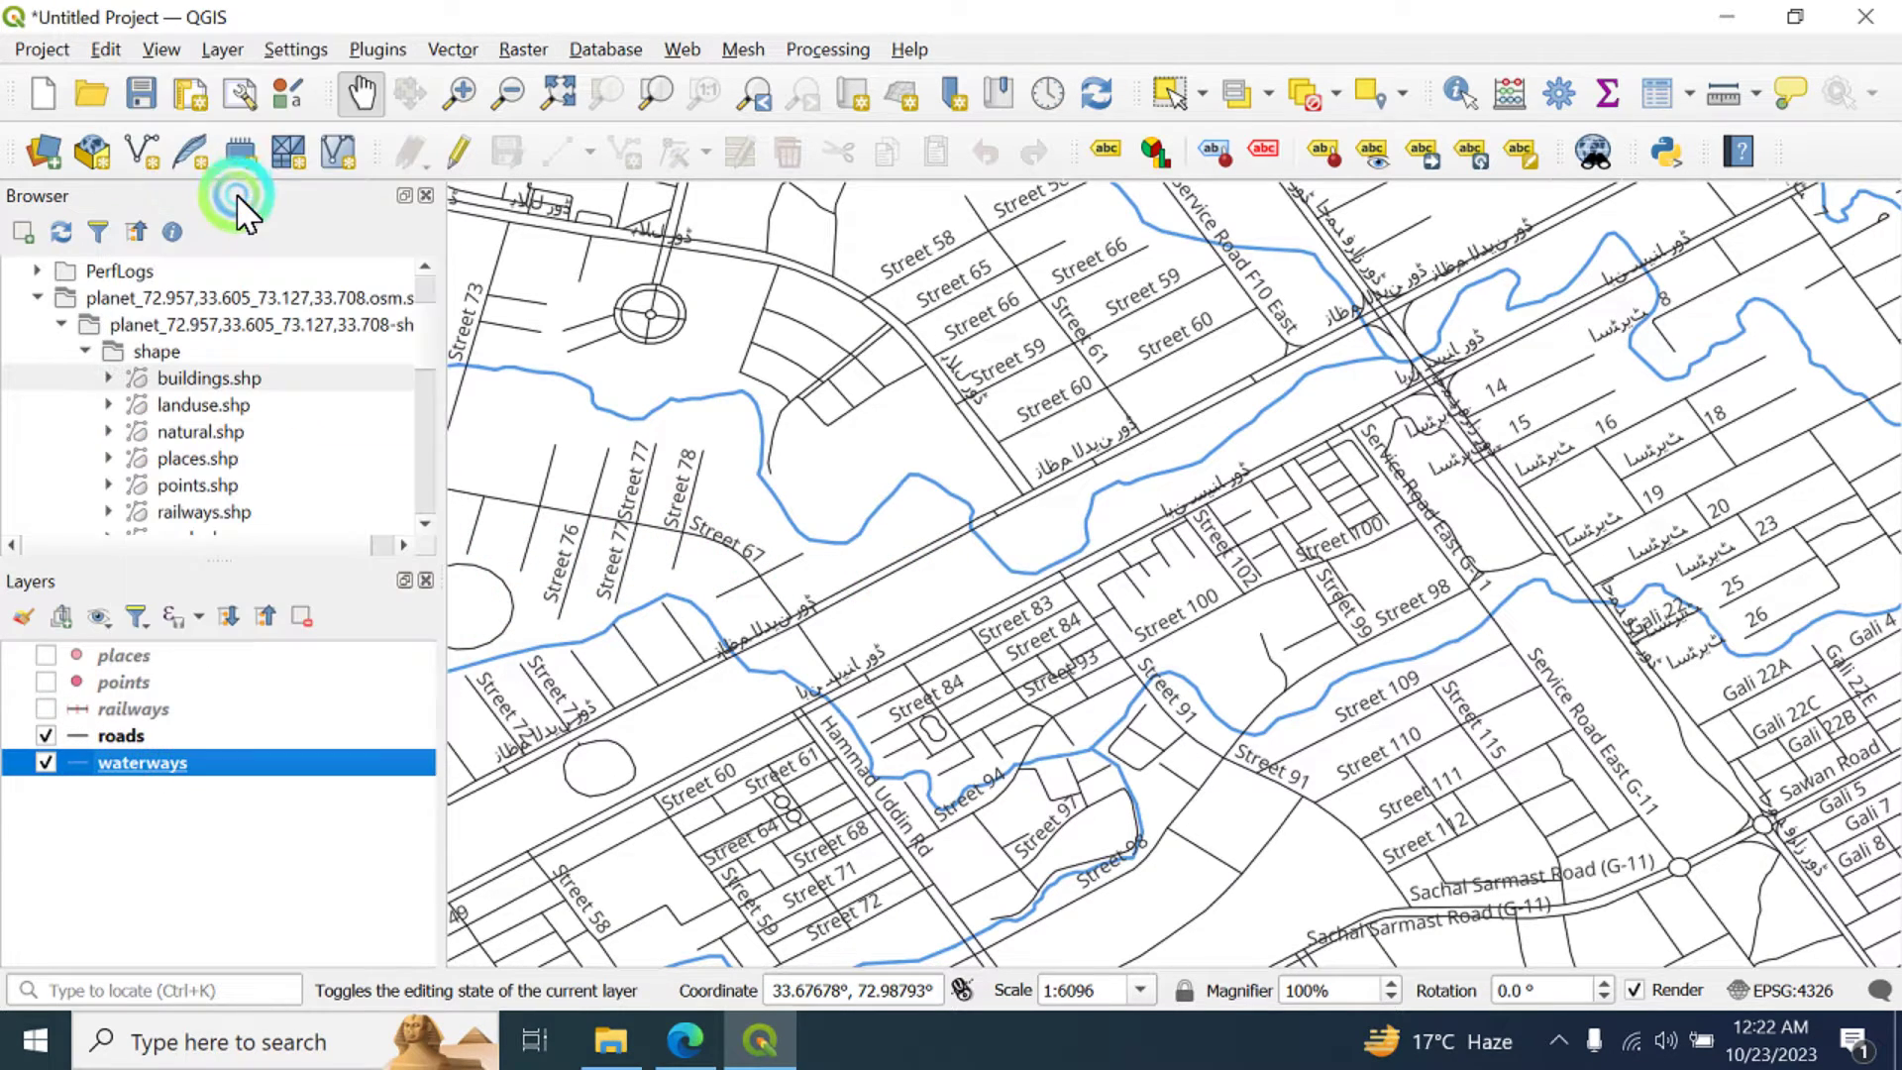
click(306, 901)
right_click(156, 770)
click(245, 750)
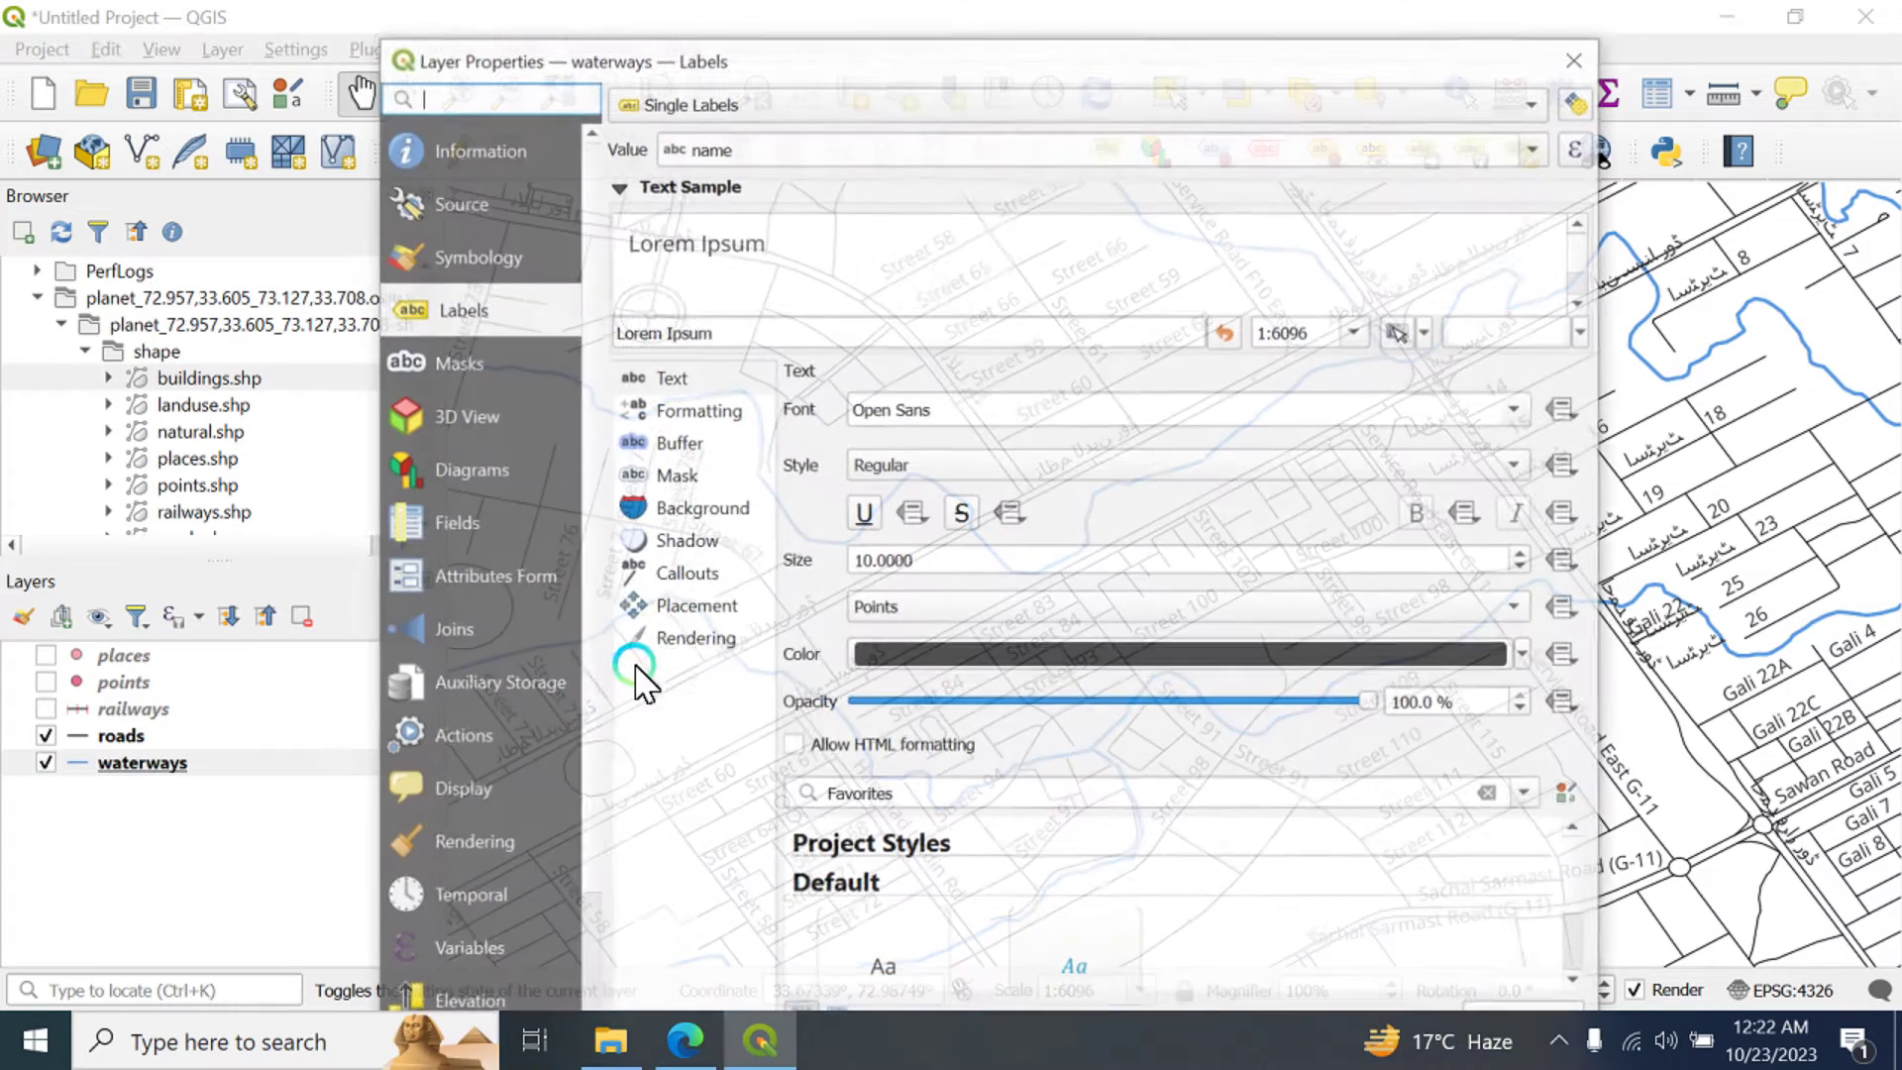
click(441, 327)
click(866, 174)
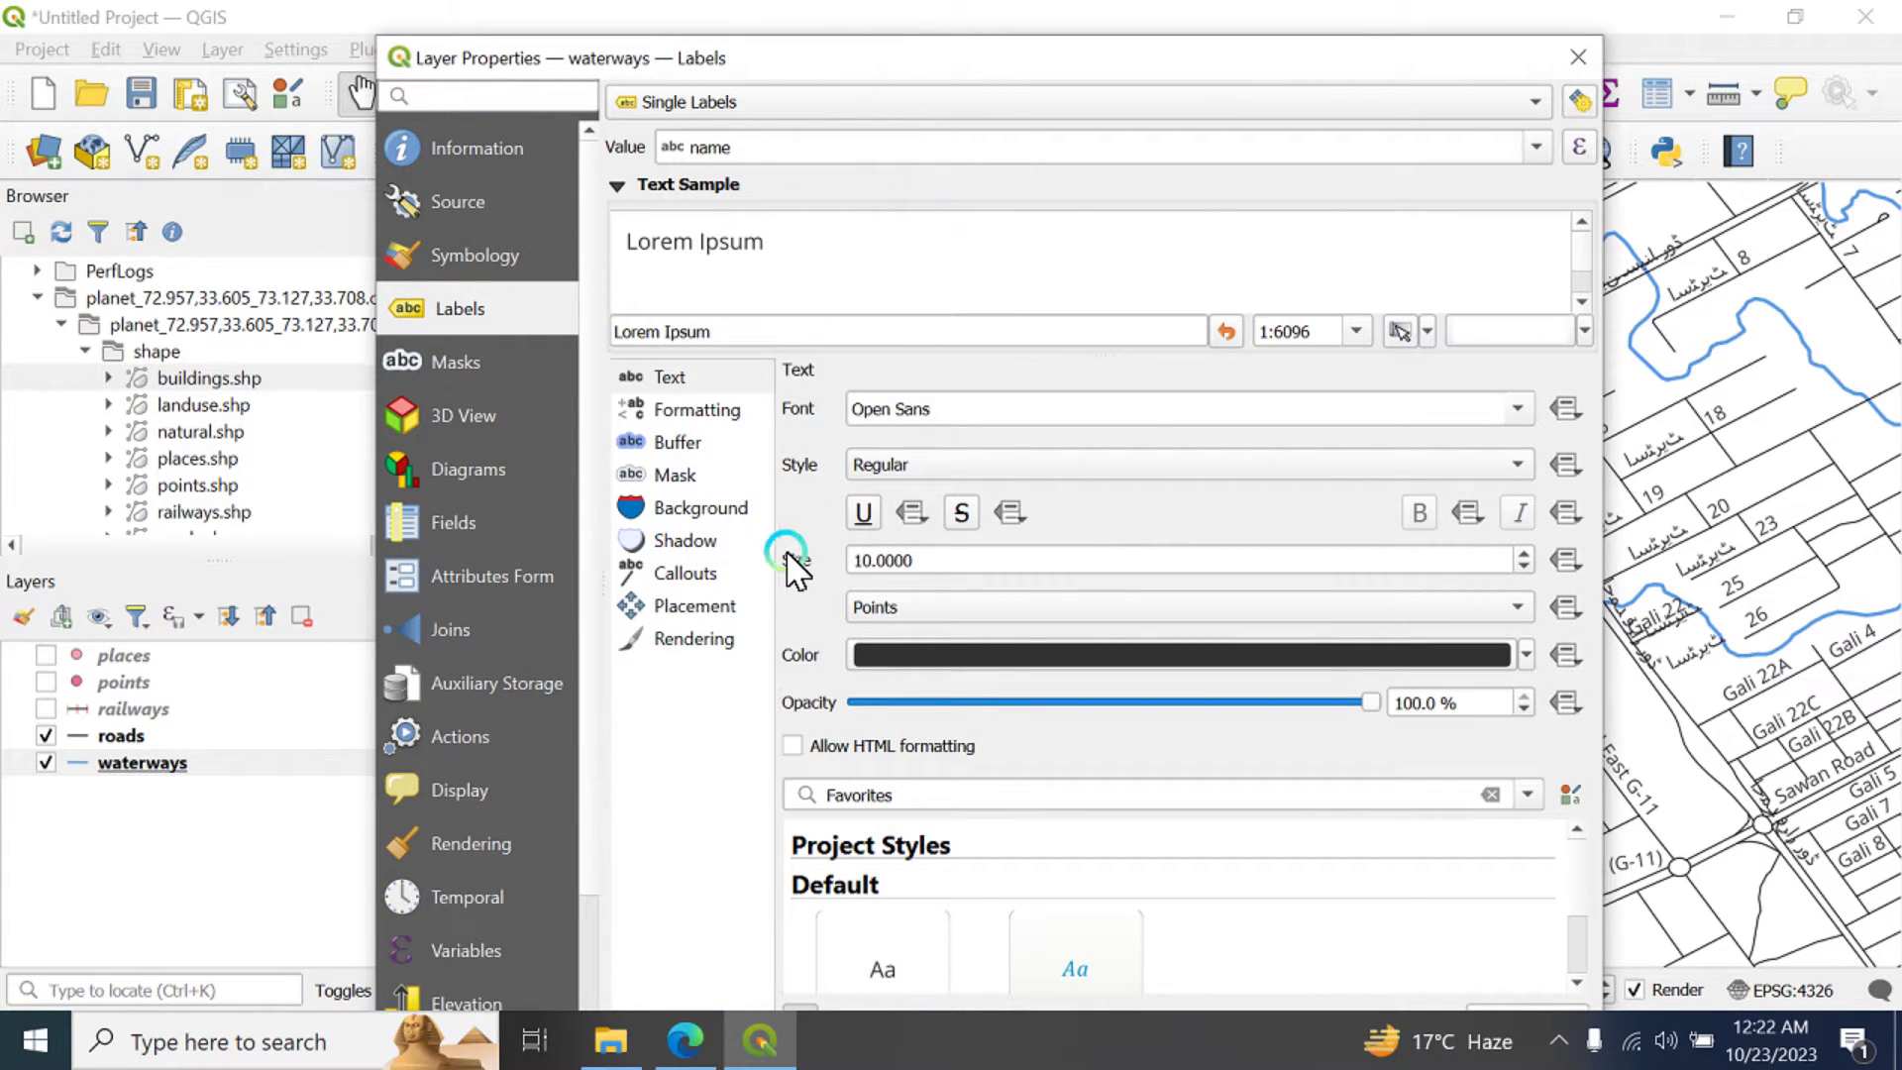
drag(1012, 41, 988, 8)
click(1115, 840)
- Show the railways layer again alongside the labelled roads and waterways
drag(1104, 828, 953, 628)
scroll(1189, 666, down, 4)
scroll(1223, 705, up, 1)
scroll(1085, 636, up, 4)
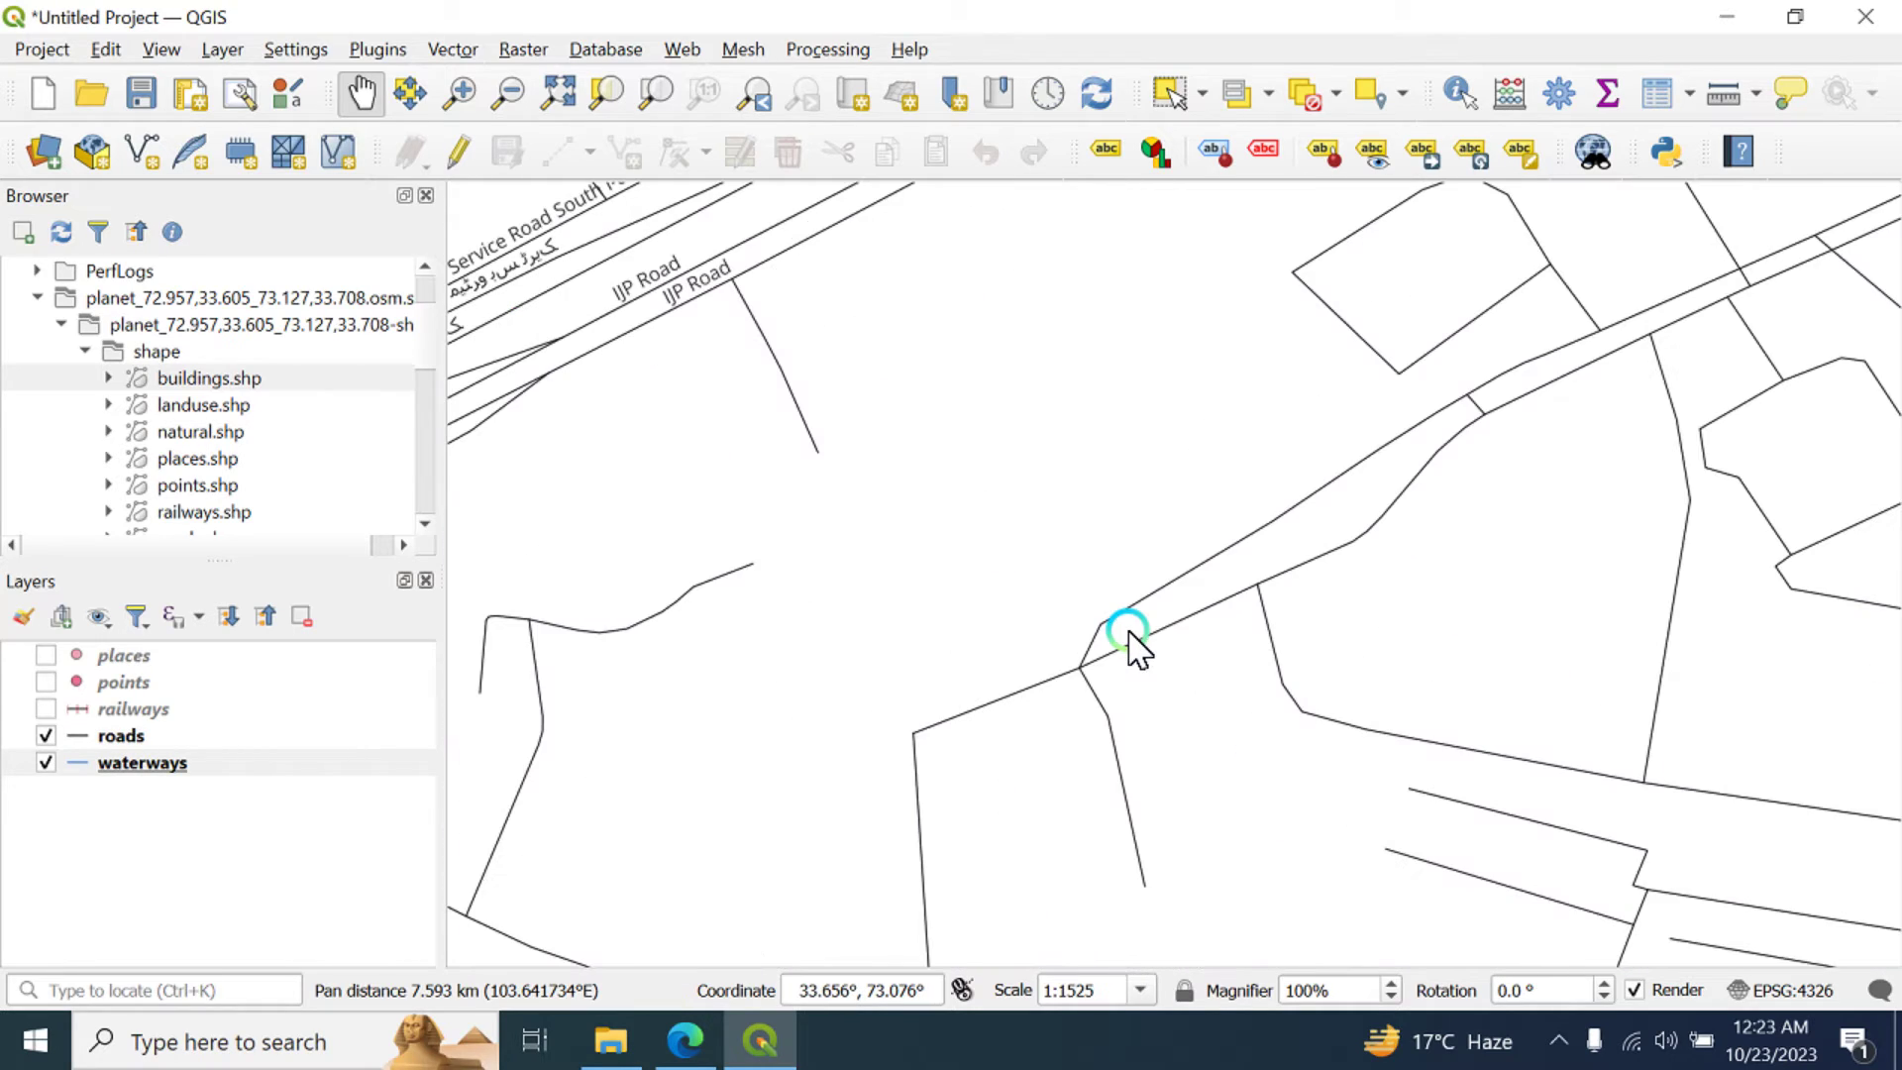
click(46, 710)
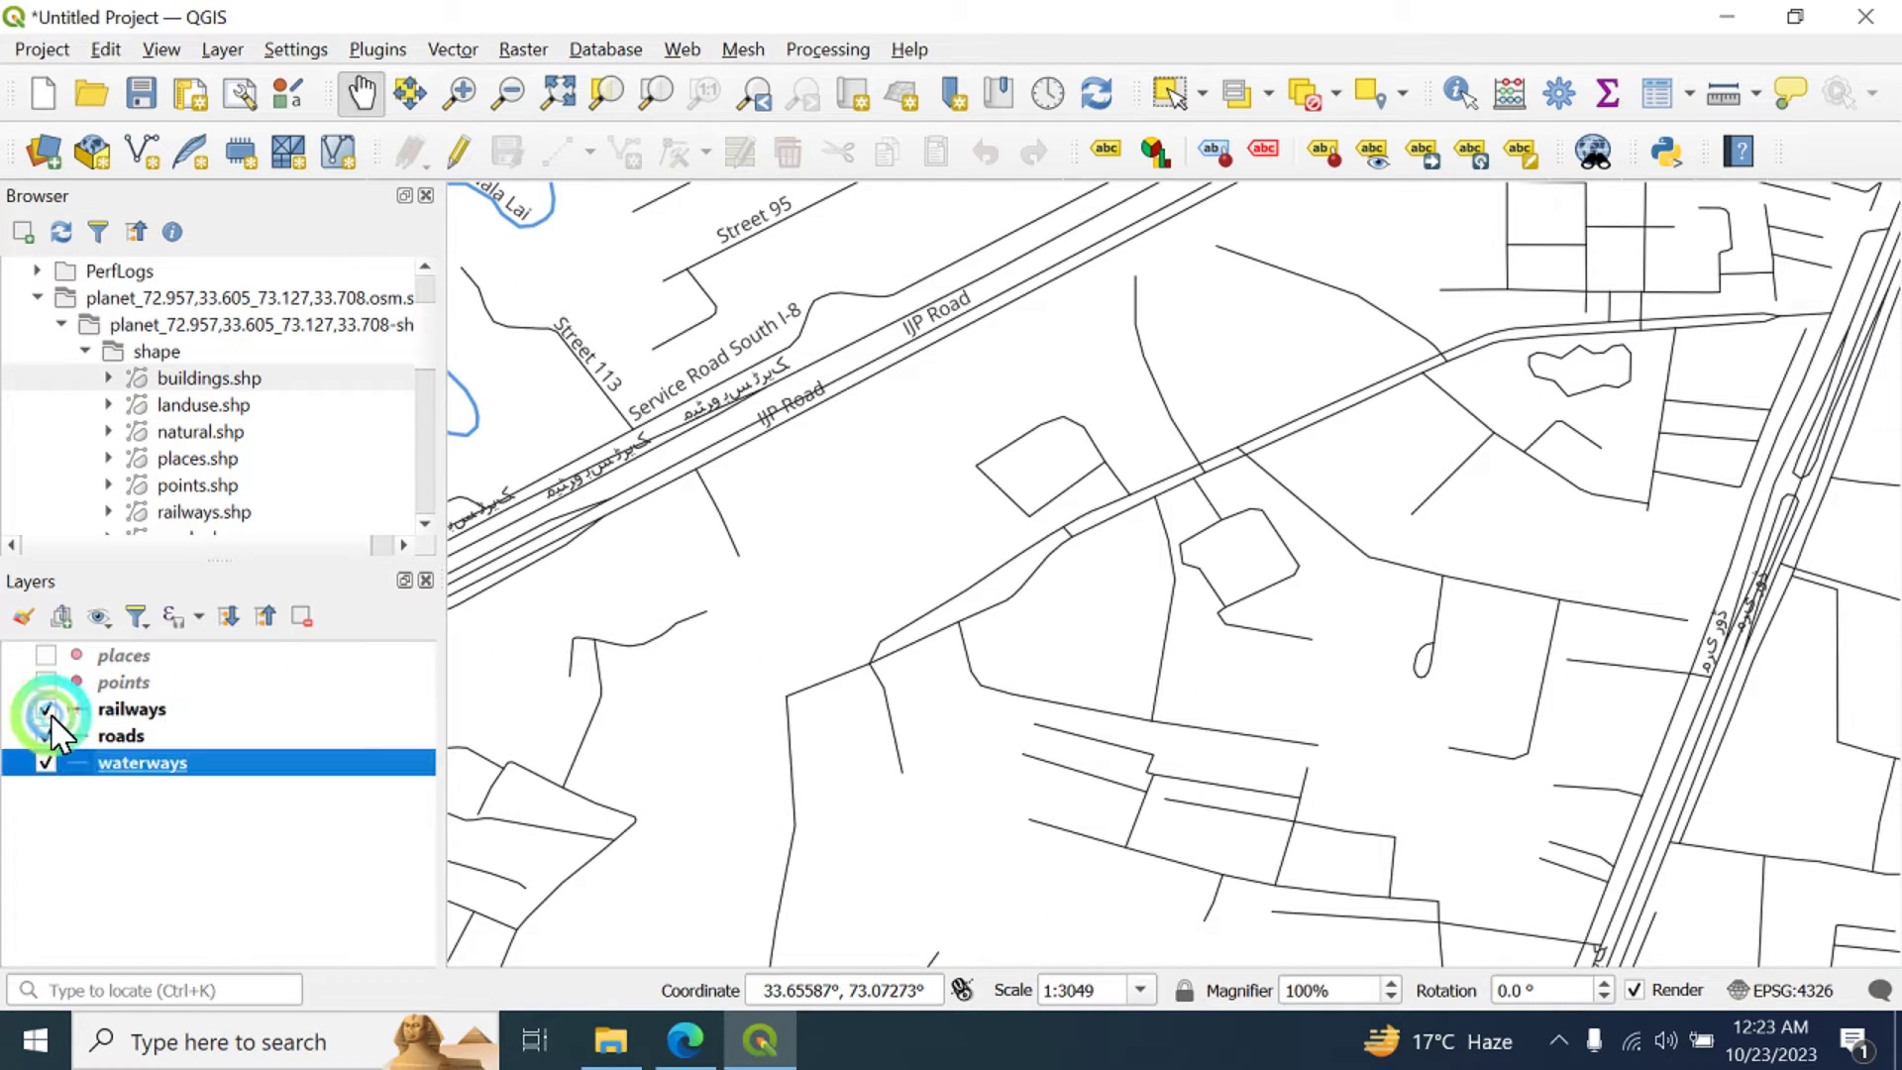
- Bring the full extent of the railways layer into view and hide the roads and waterways layers
right_click(129, 713)
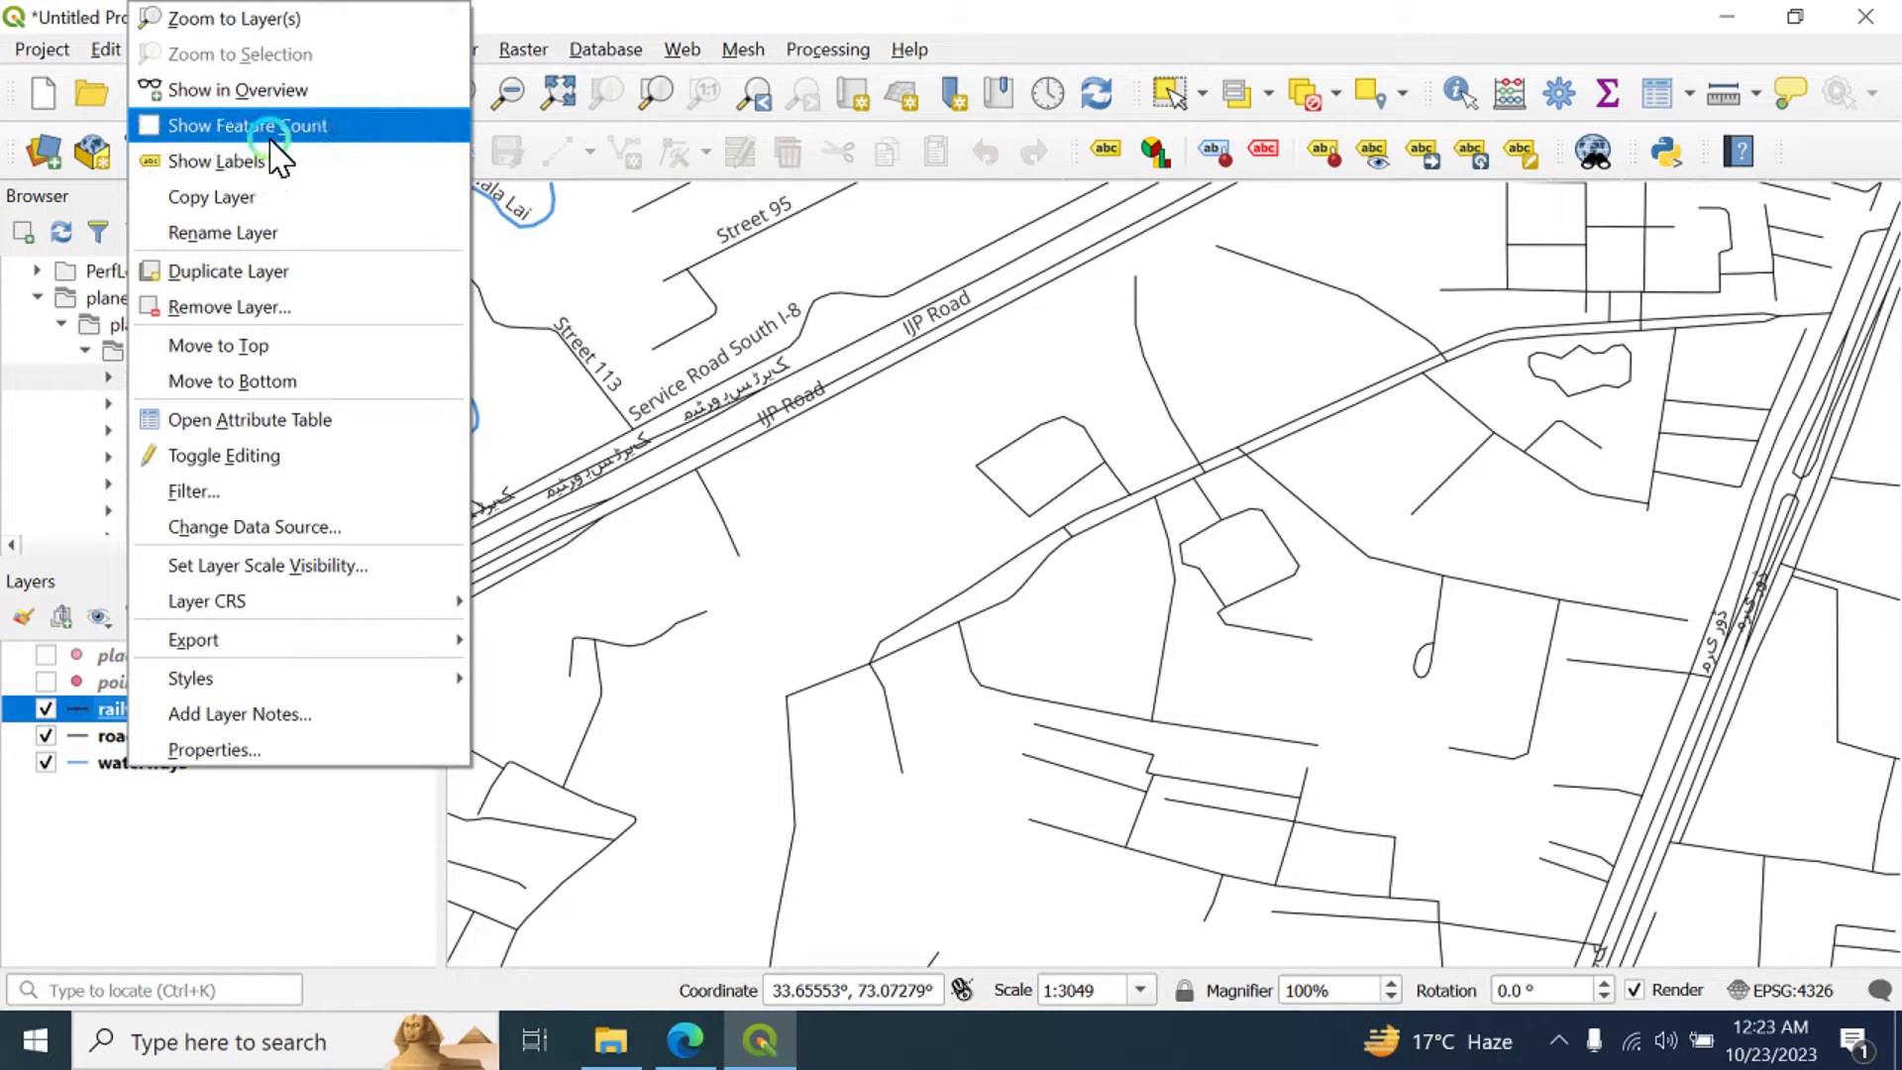
click(228, 19)
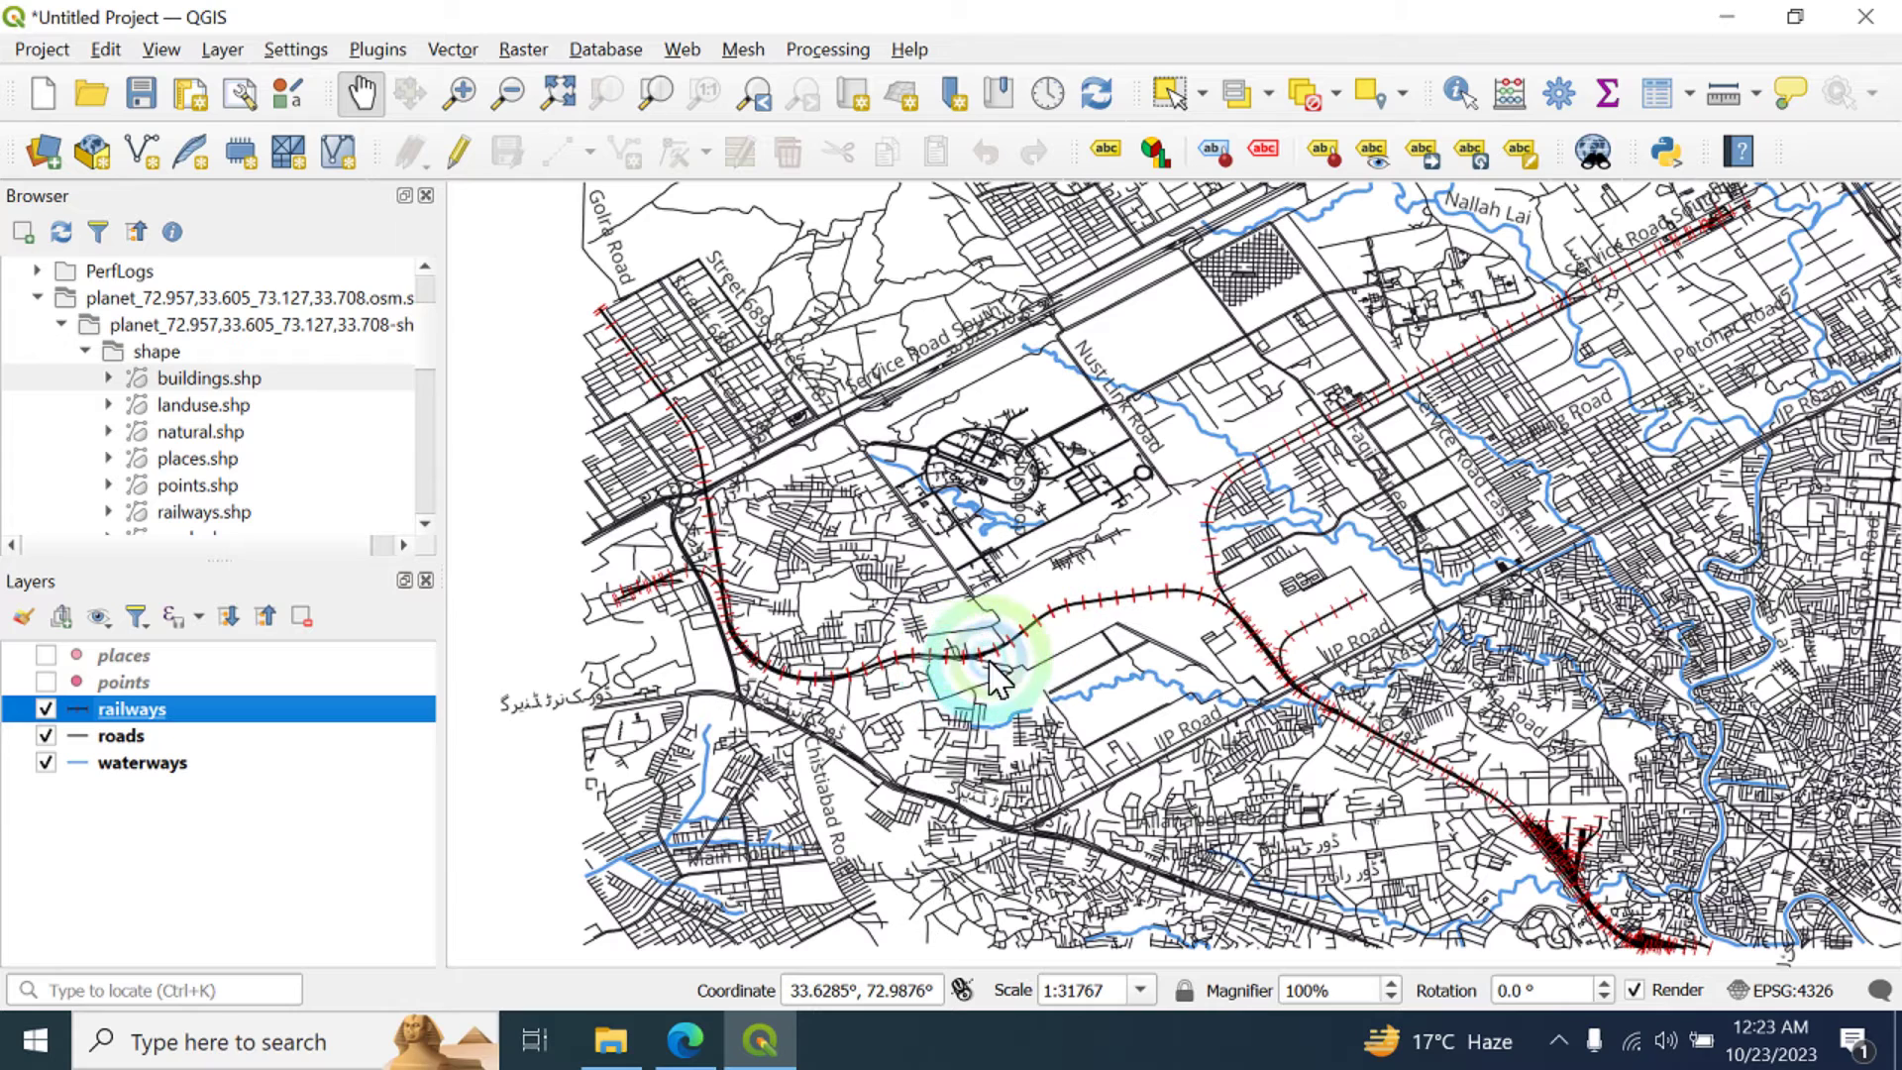
scroll(991, 653, down, 1)
drag(1308, 793, 1084, 694)
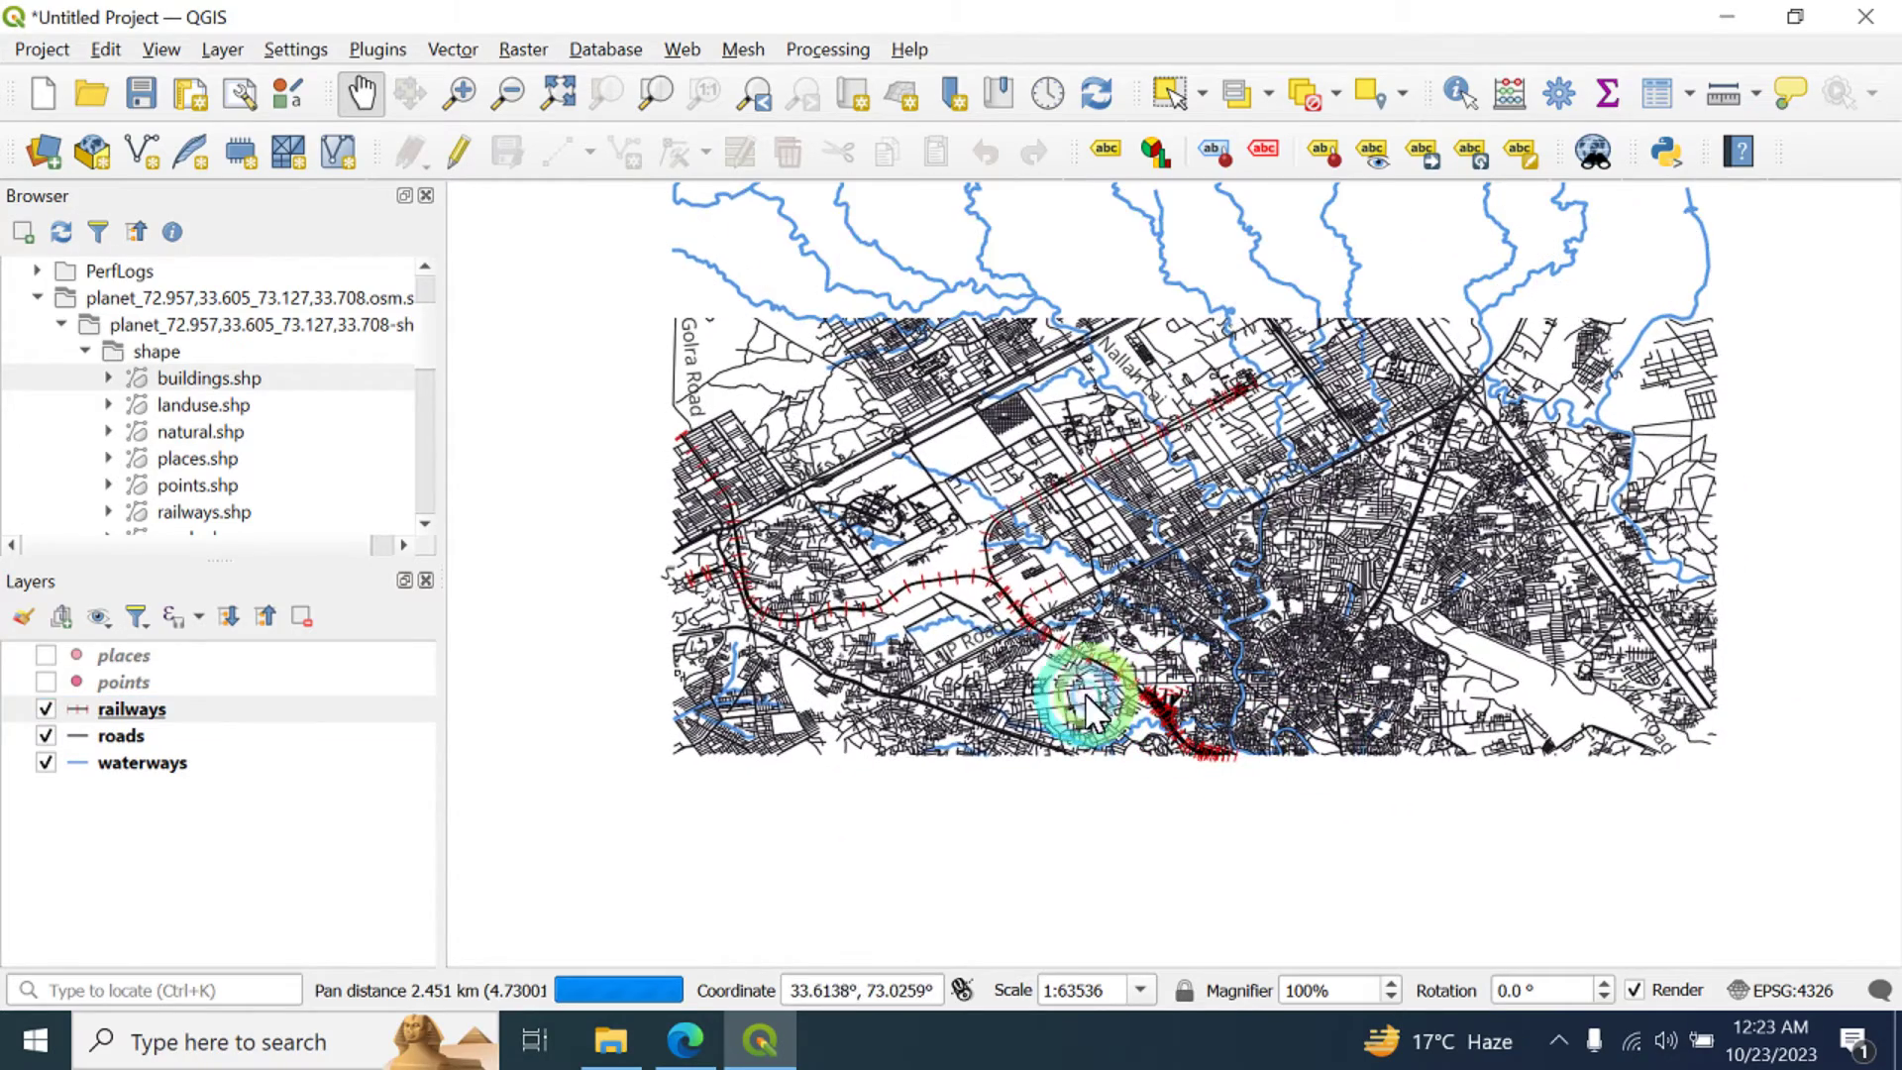
click(45, 736)
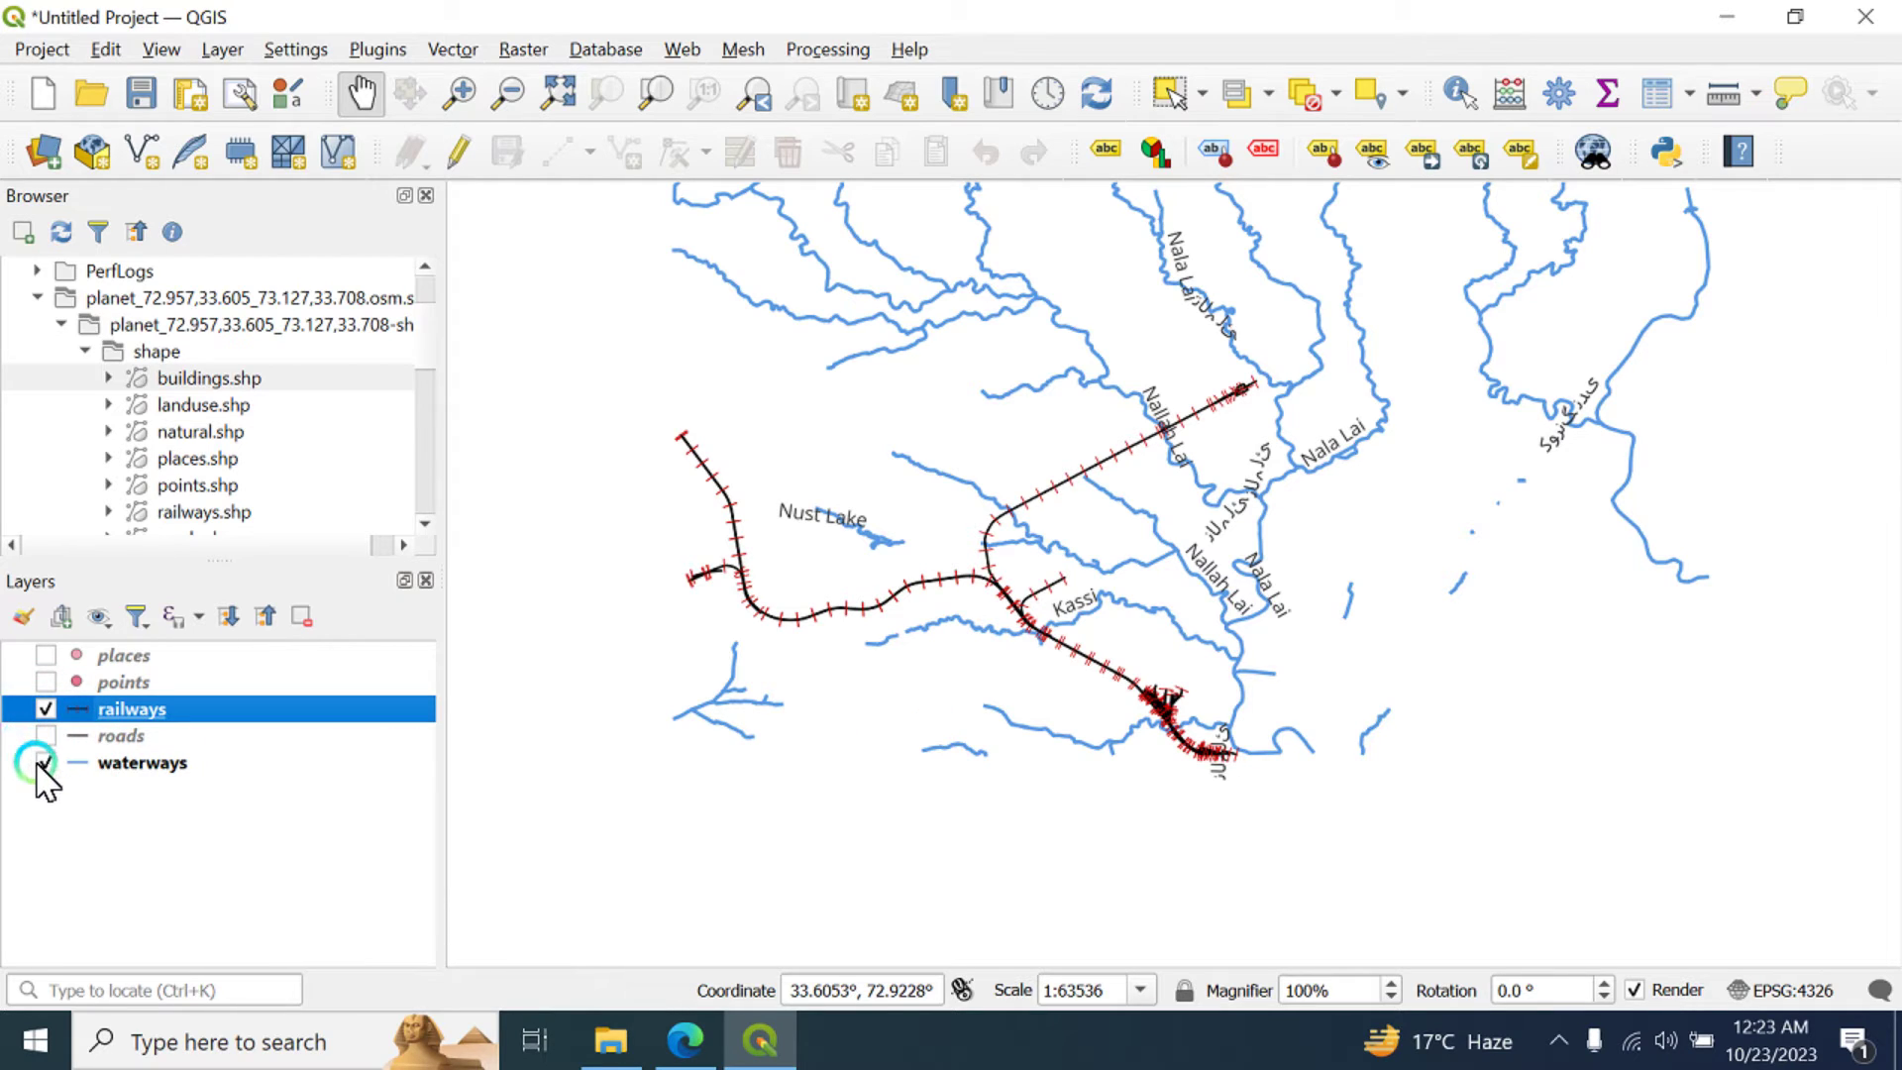
click(45, 762)
- Label the railways layer with single labels taken from the name field and apply the settings
right_click(138, 718)
click(201, 753)
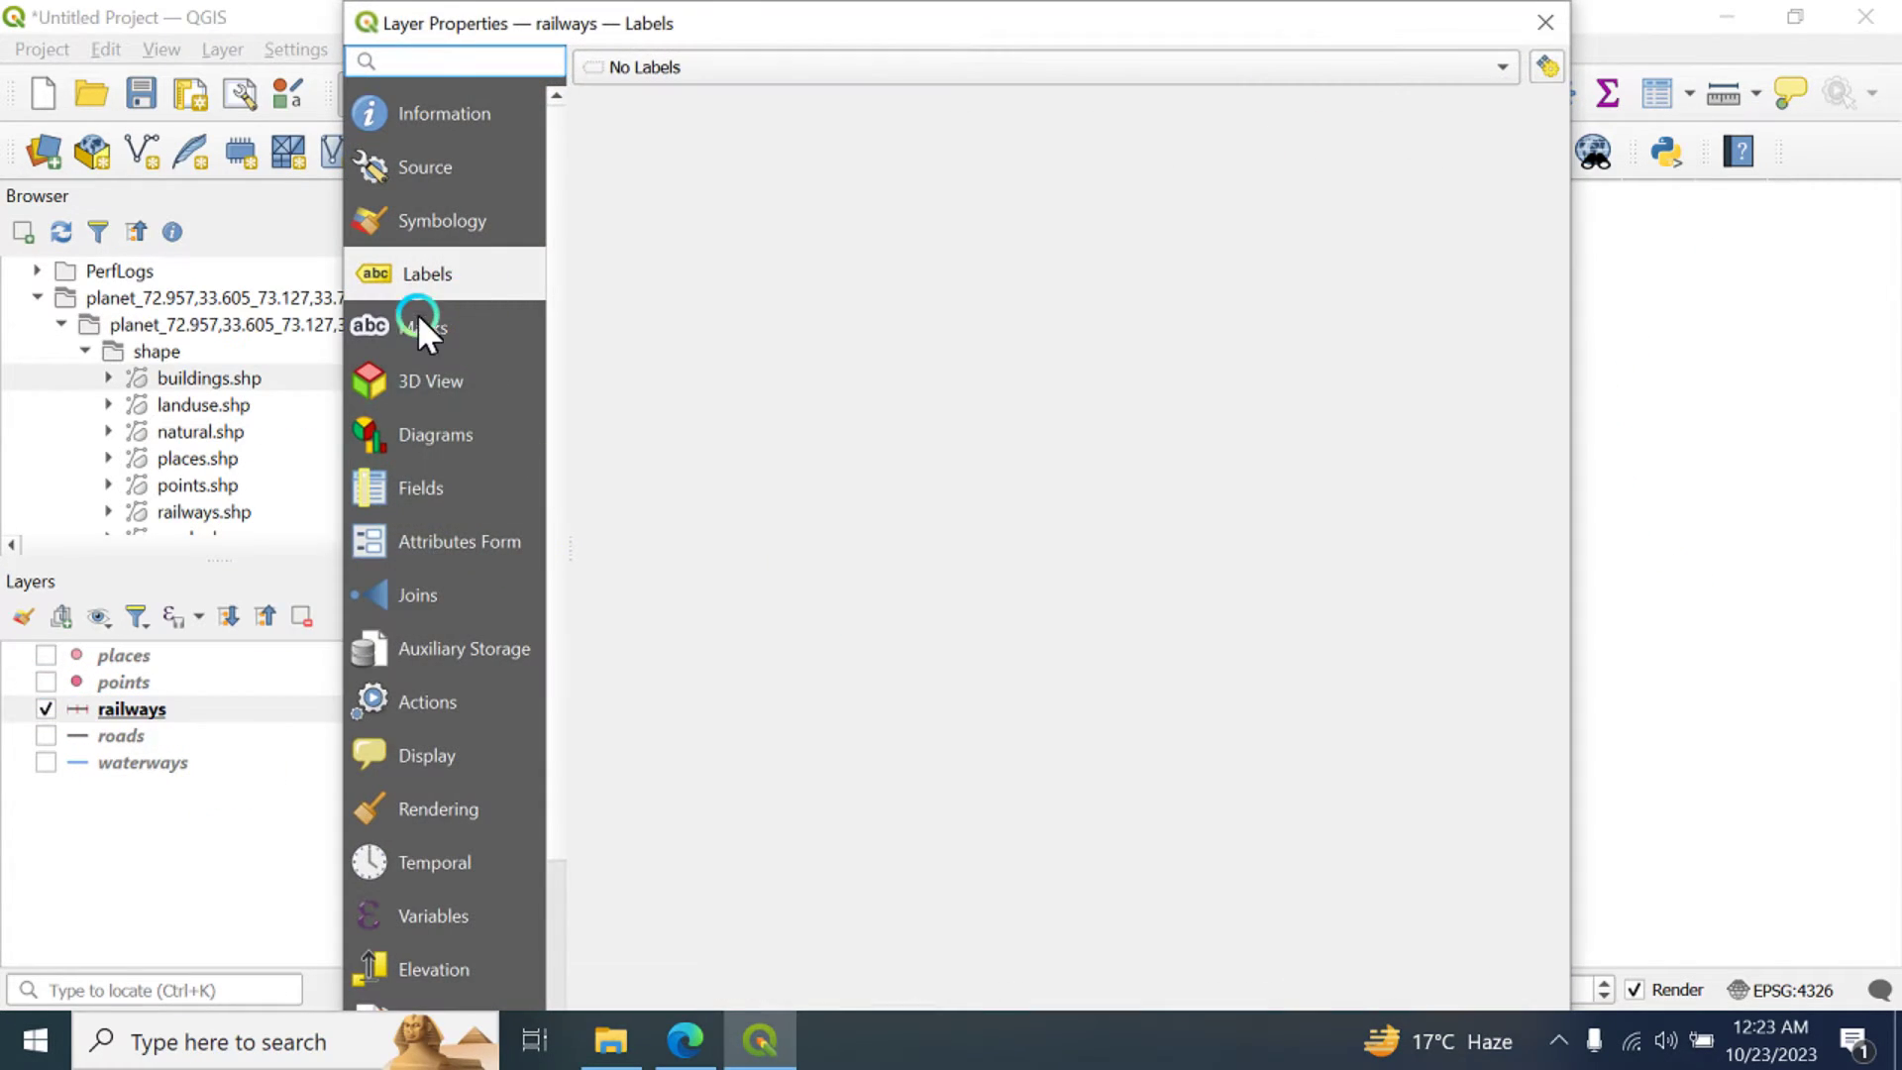
click(738, 67)
click(733, 94)
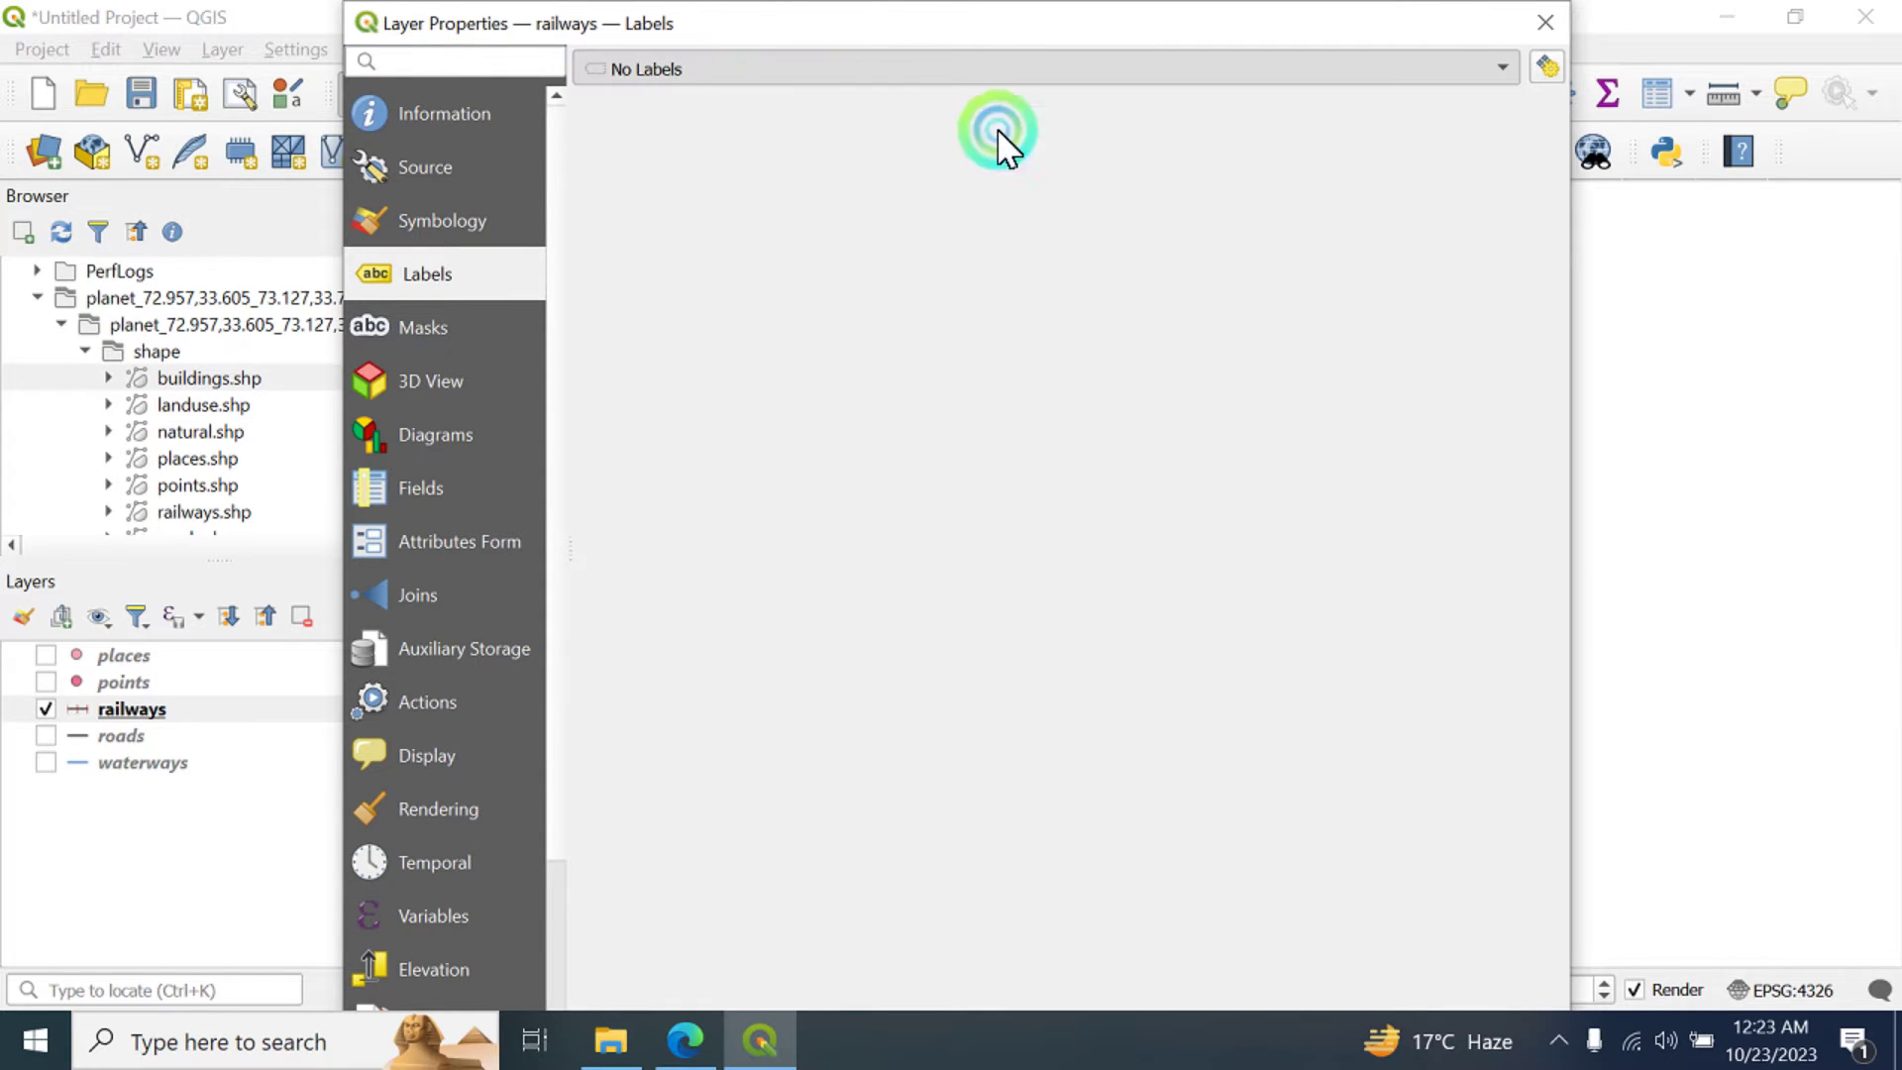
click(1539, 89)
drag(1033, 8, 1071, 506)
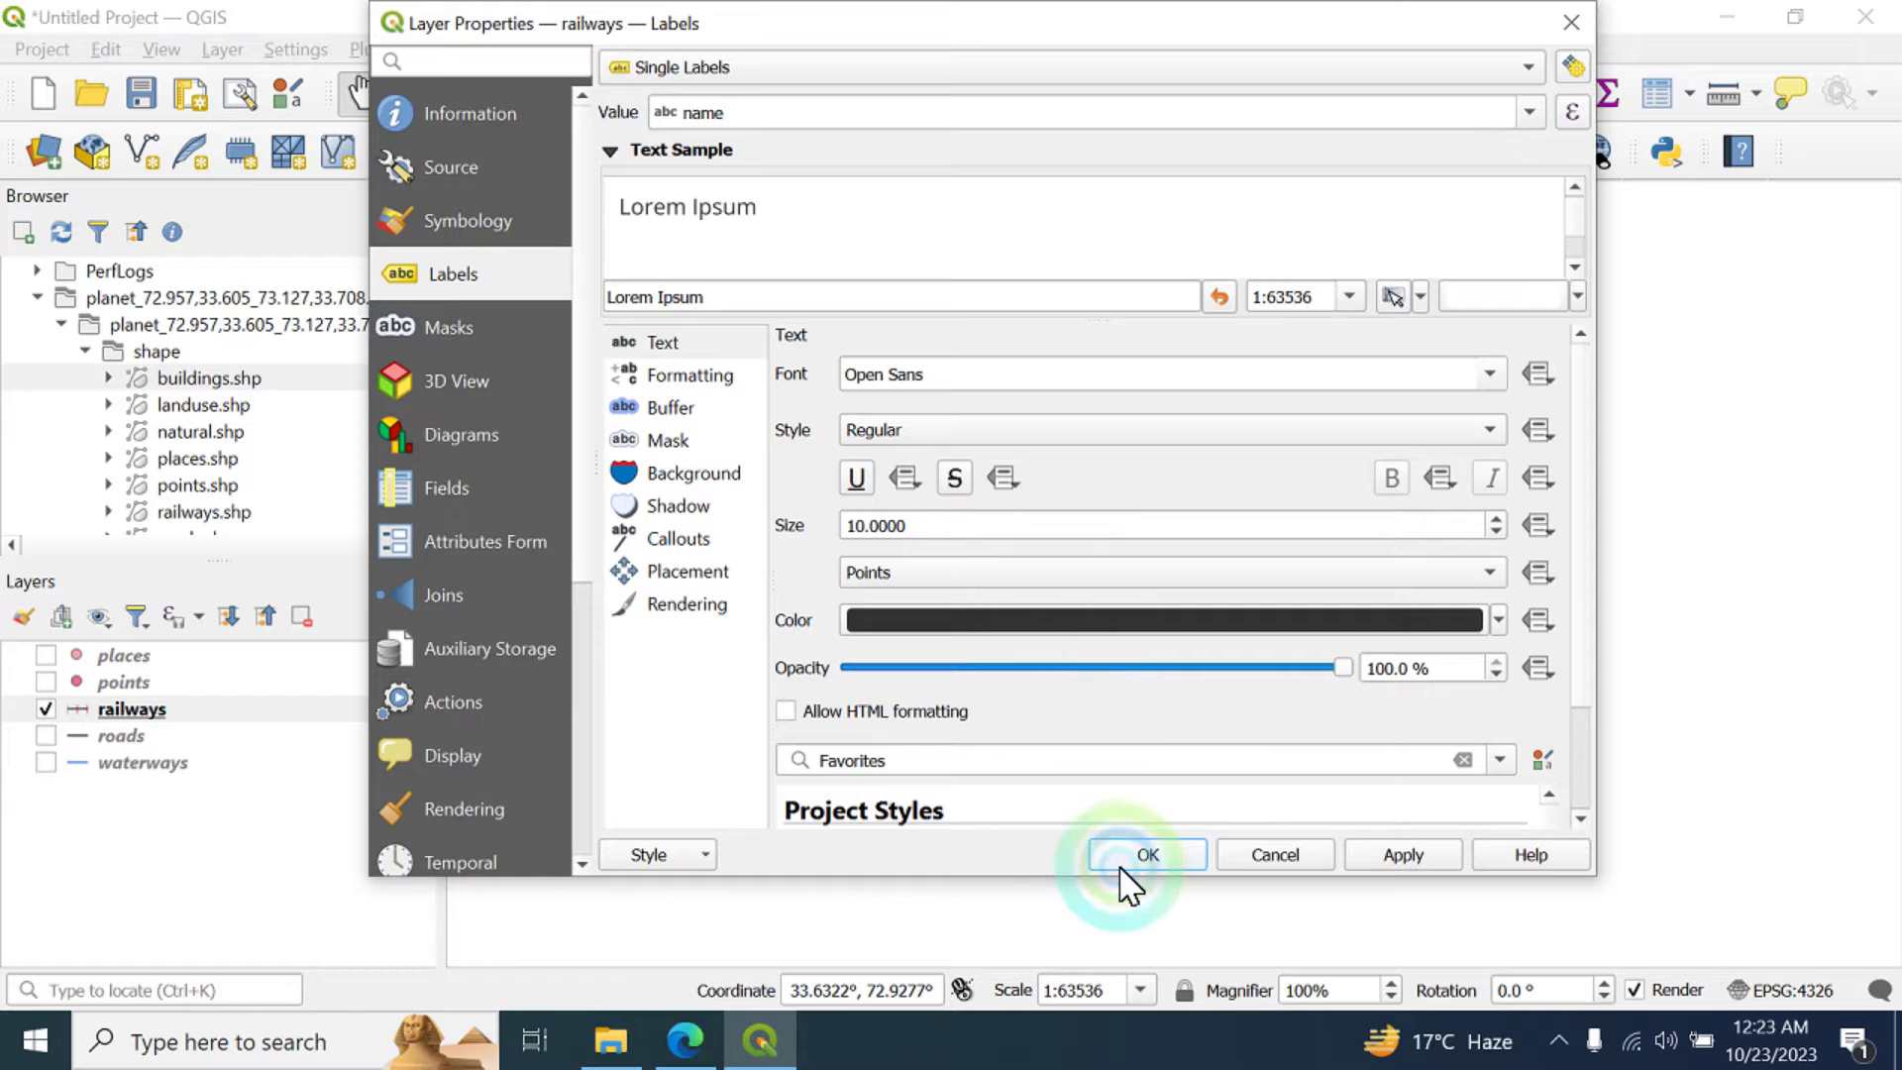
click(1147, 854)
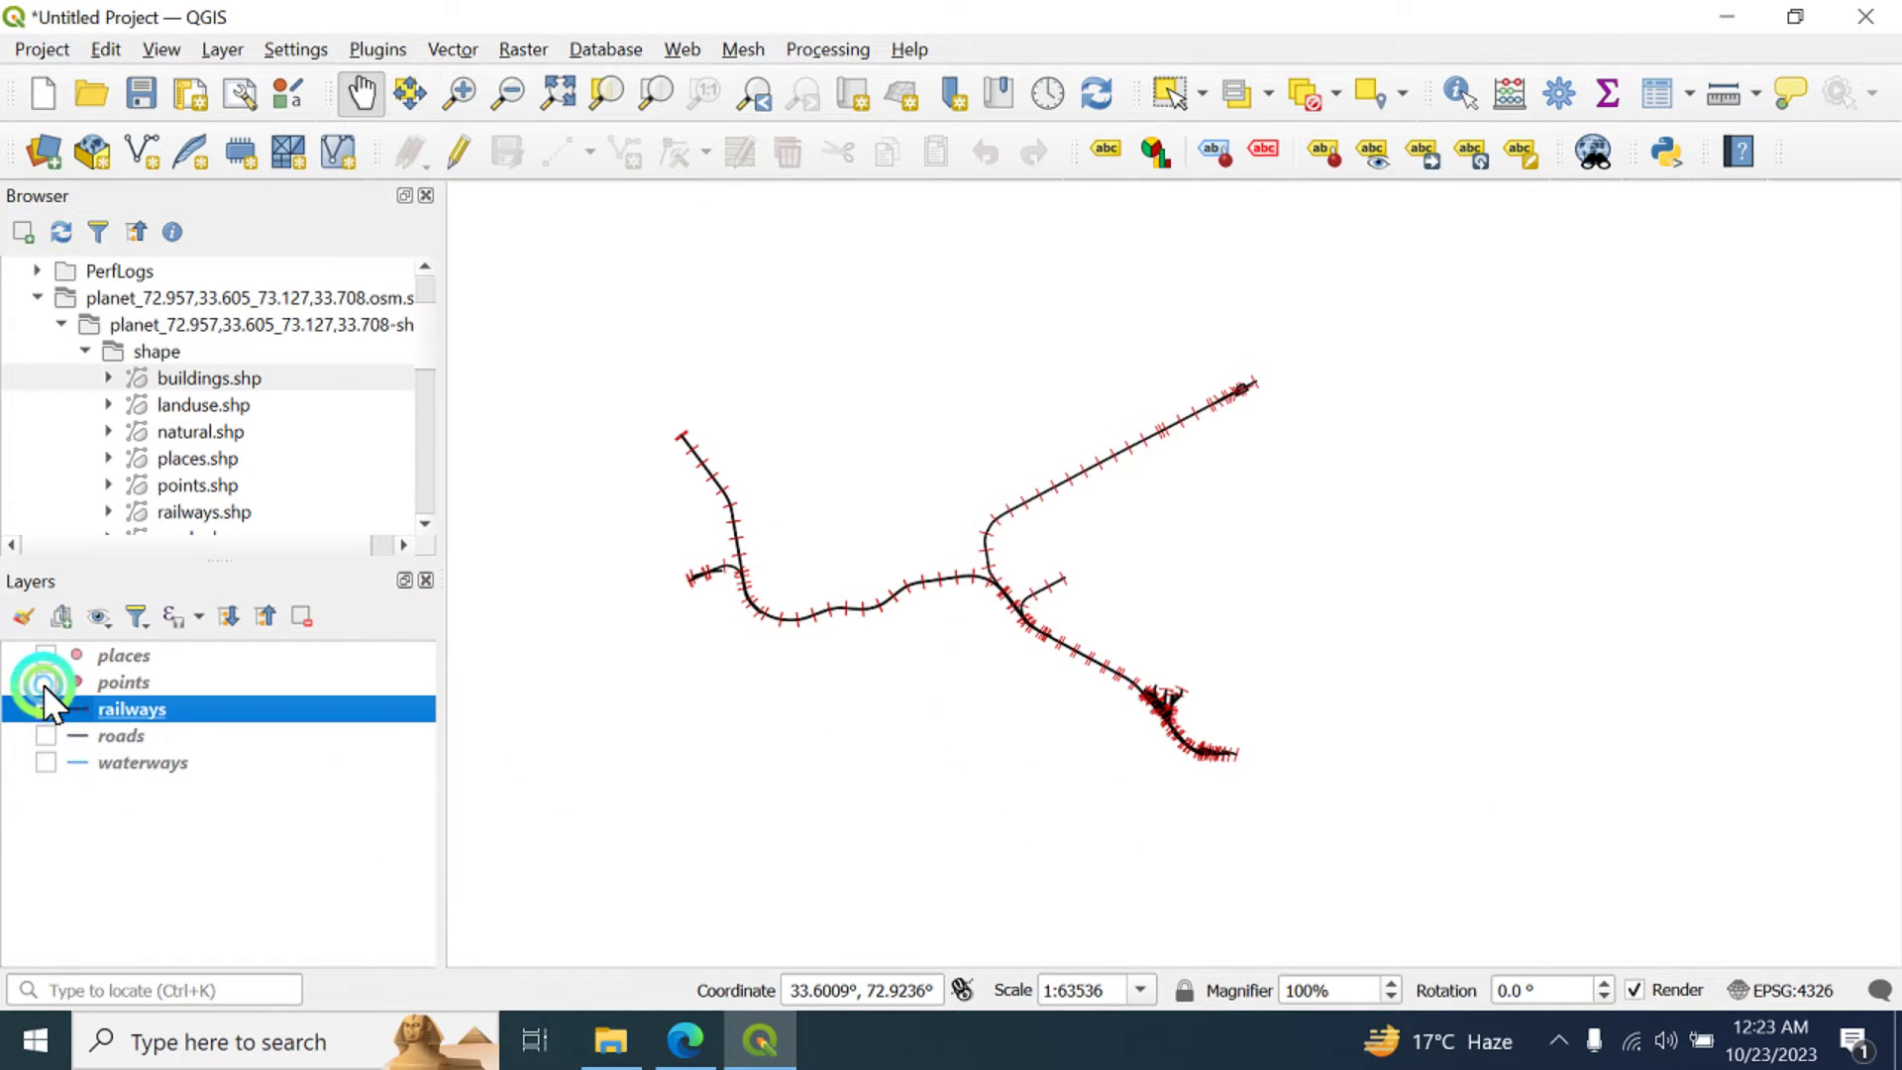
- Show the points layer in place of the railways layer and turn on its labels
click(44, 683)
click(45, 709)
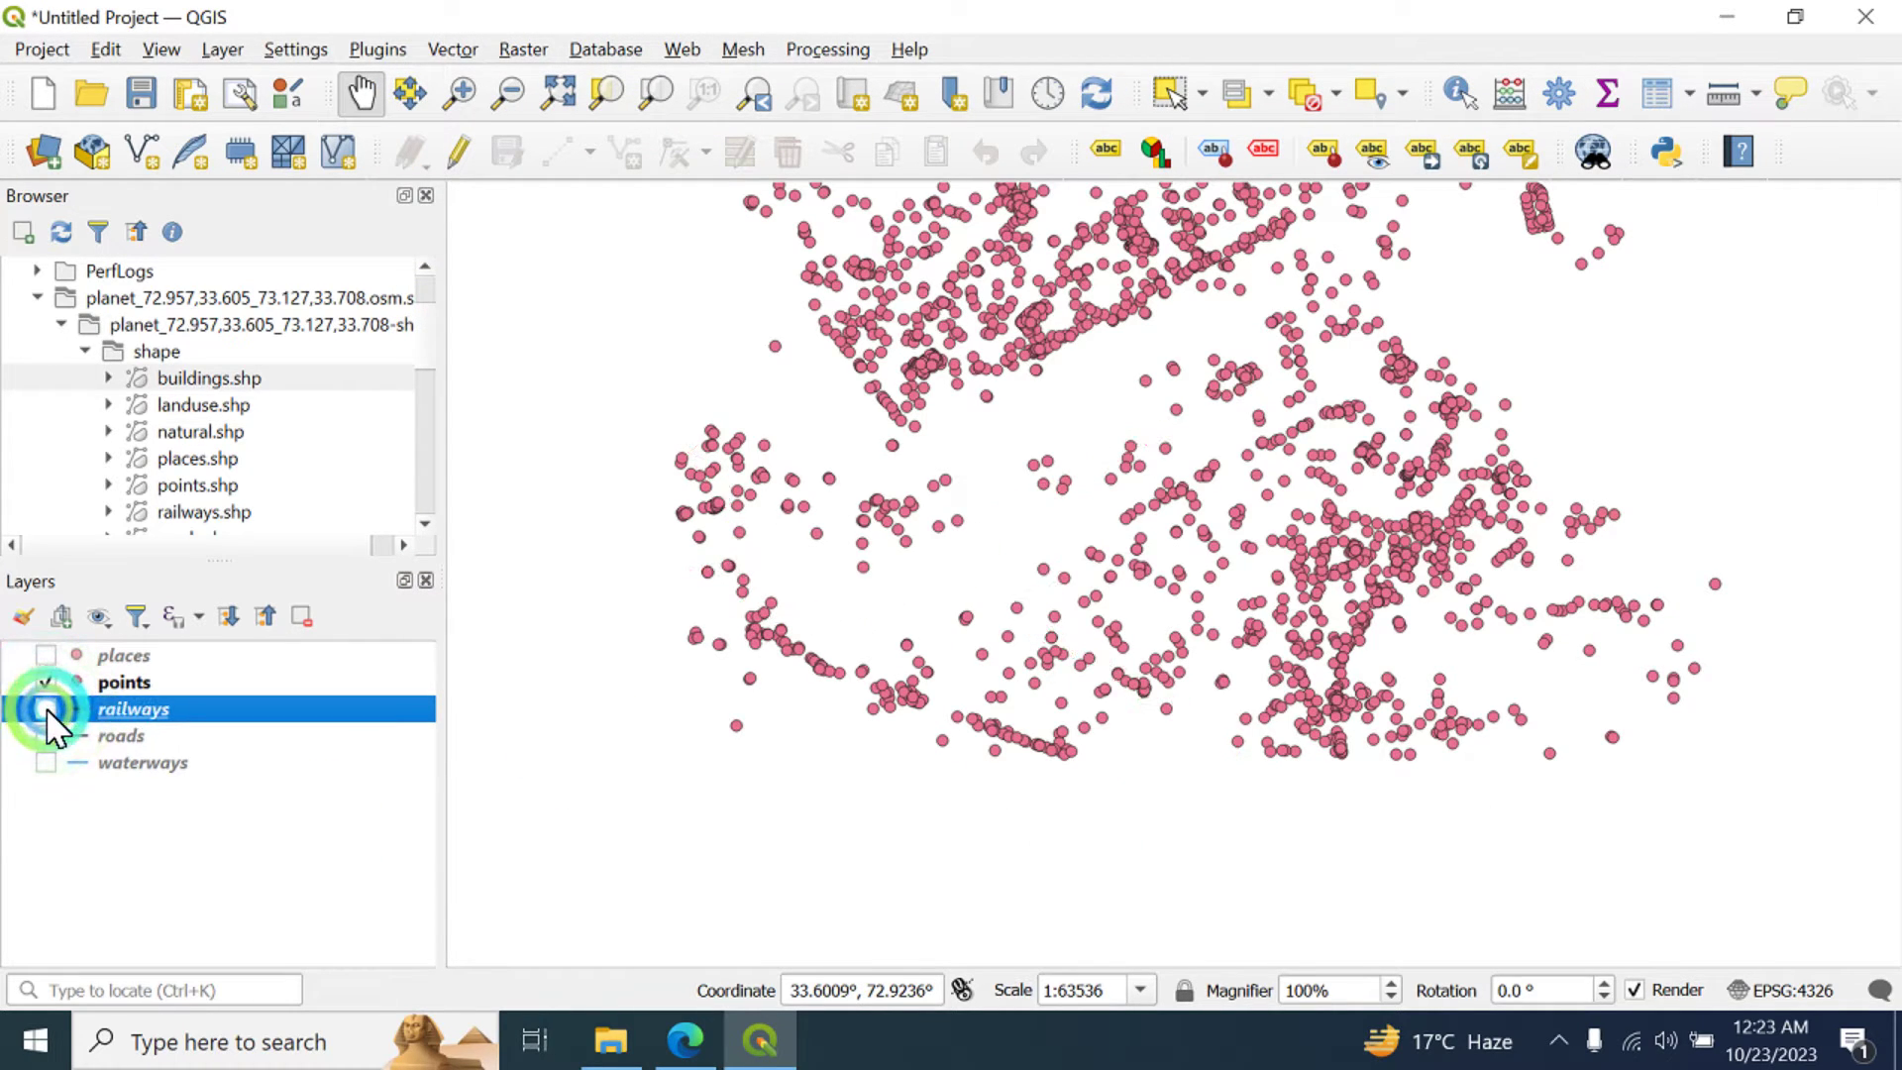
right_click(95, 680)
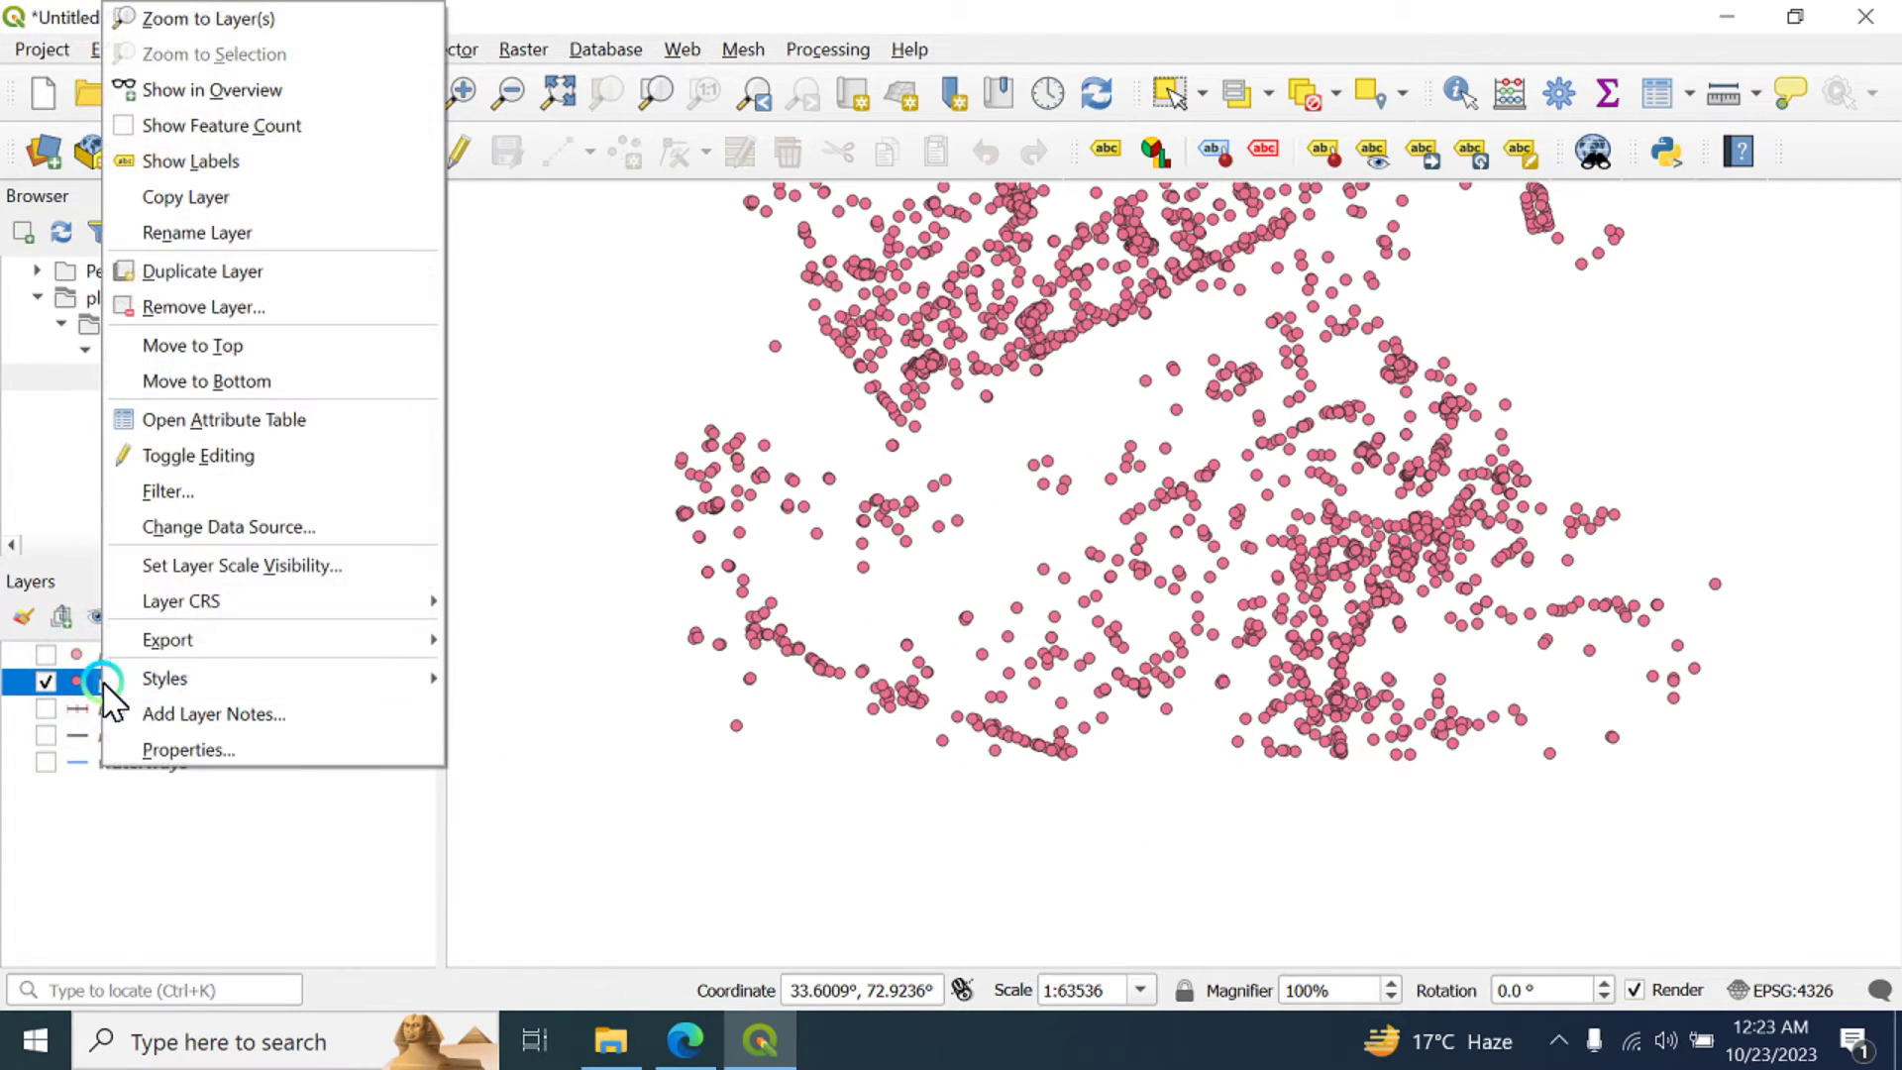
click(188, 161)
- Examine the name labels of the points, such as schools, institutes and stations, in different parts of the map
drag(1153, 467, 854, 621)
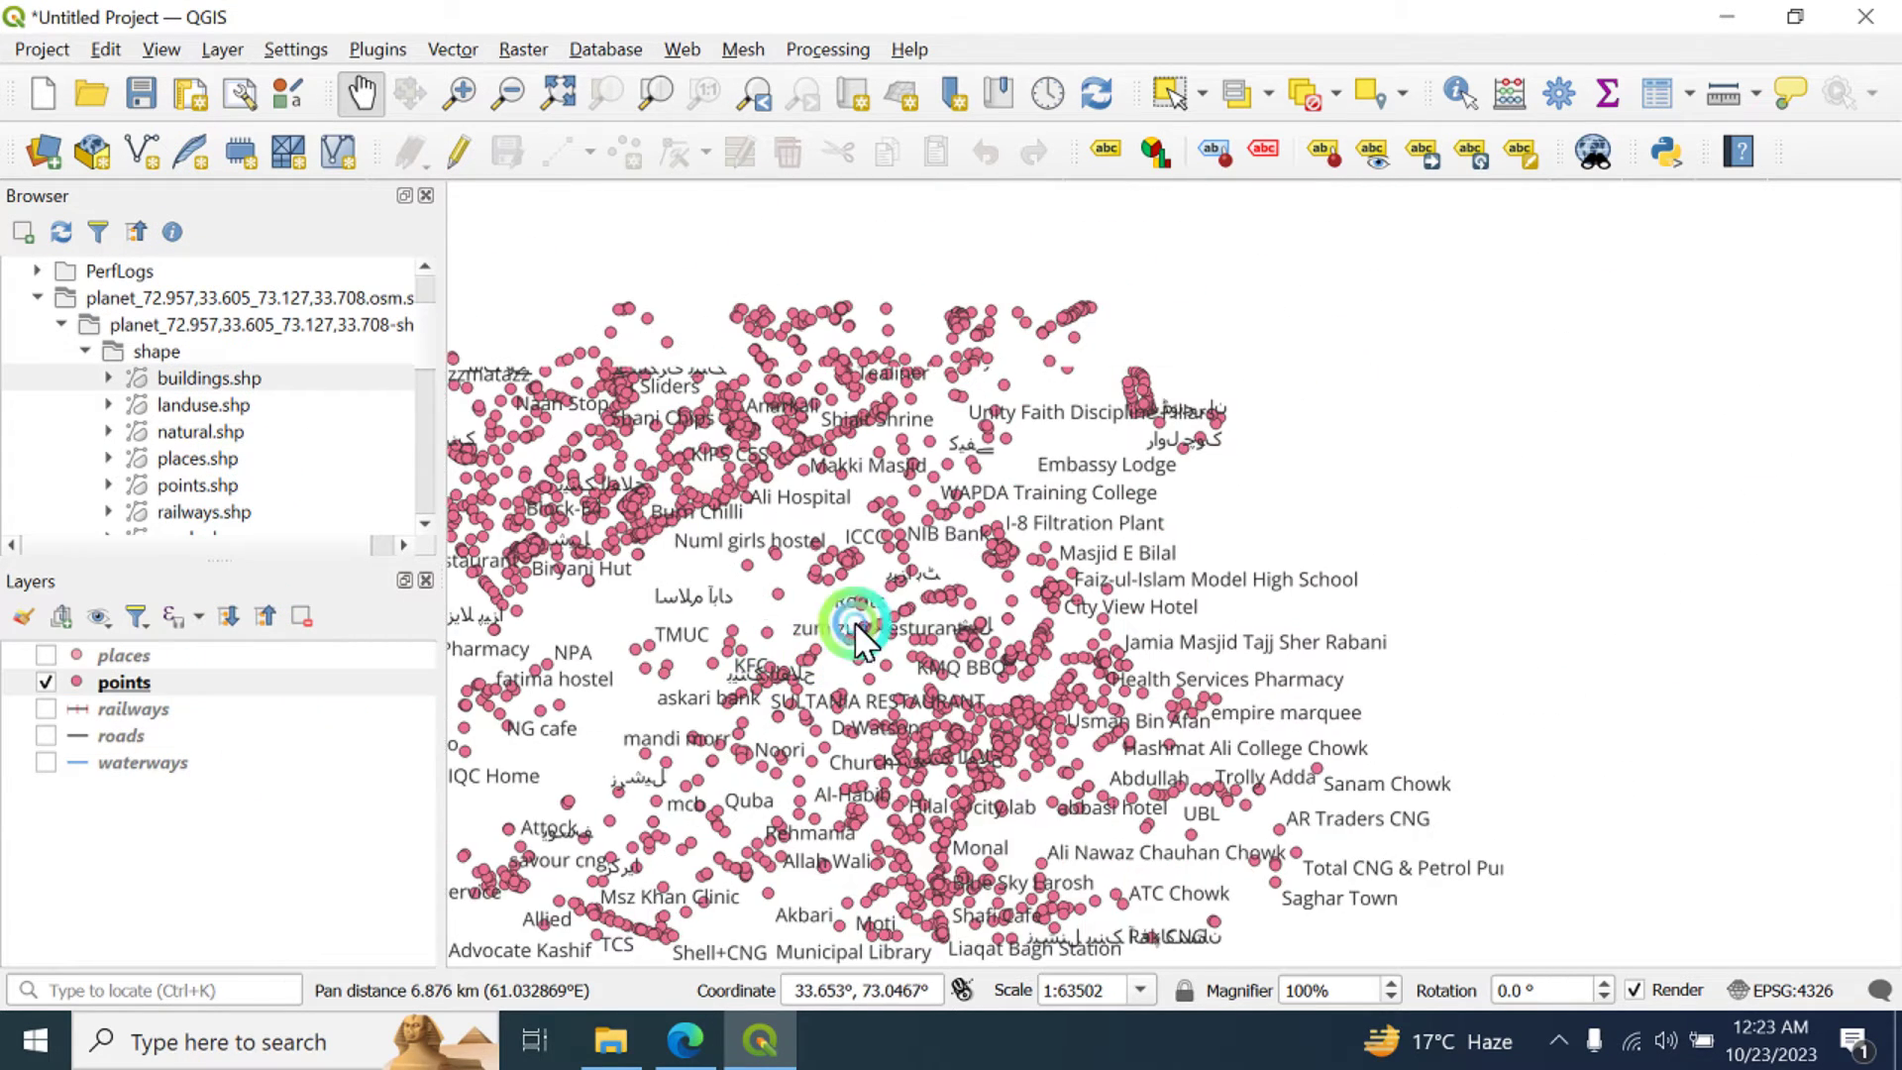
scroll(955, 500, down, 3)
scroll(957, 507, up, 7)
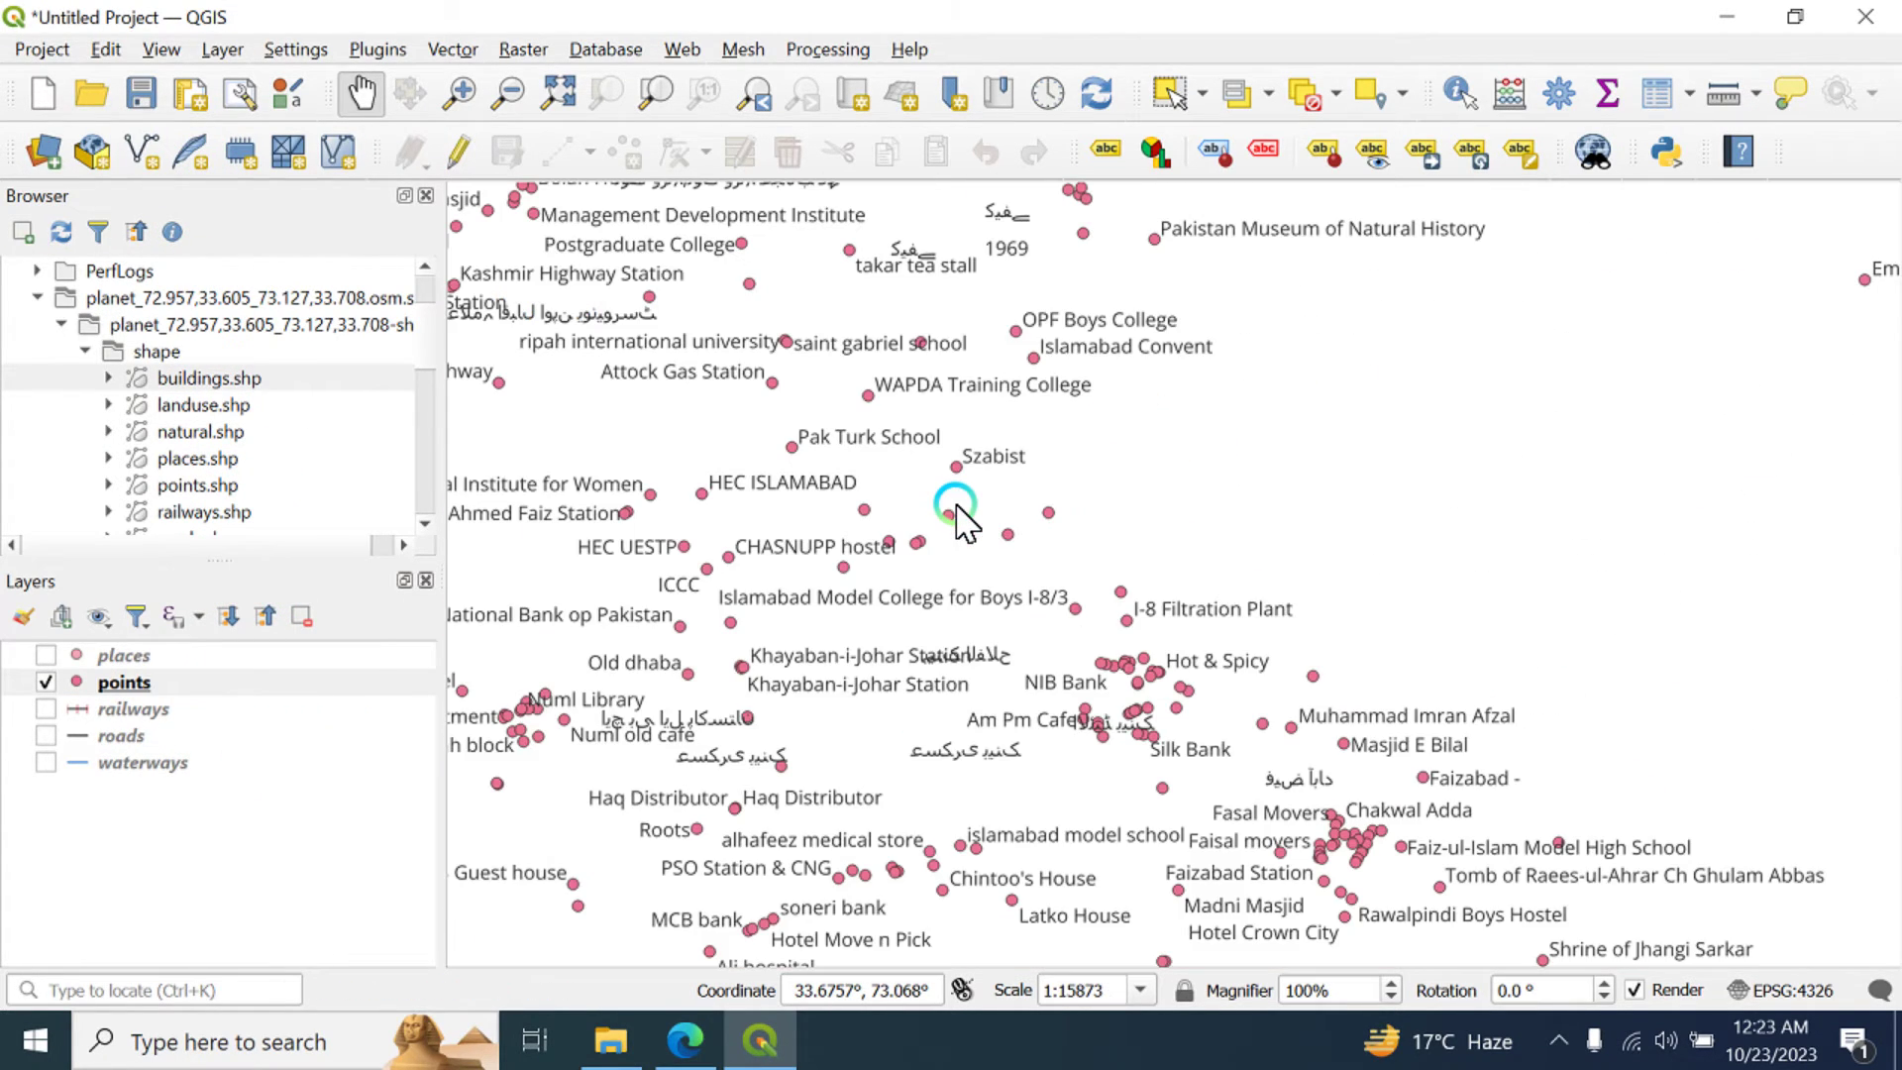
scroll(955, 530, down, 1)
drag(804, 622, 1144, 581)
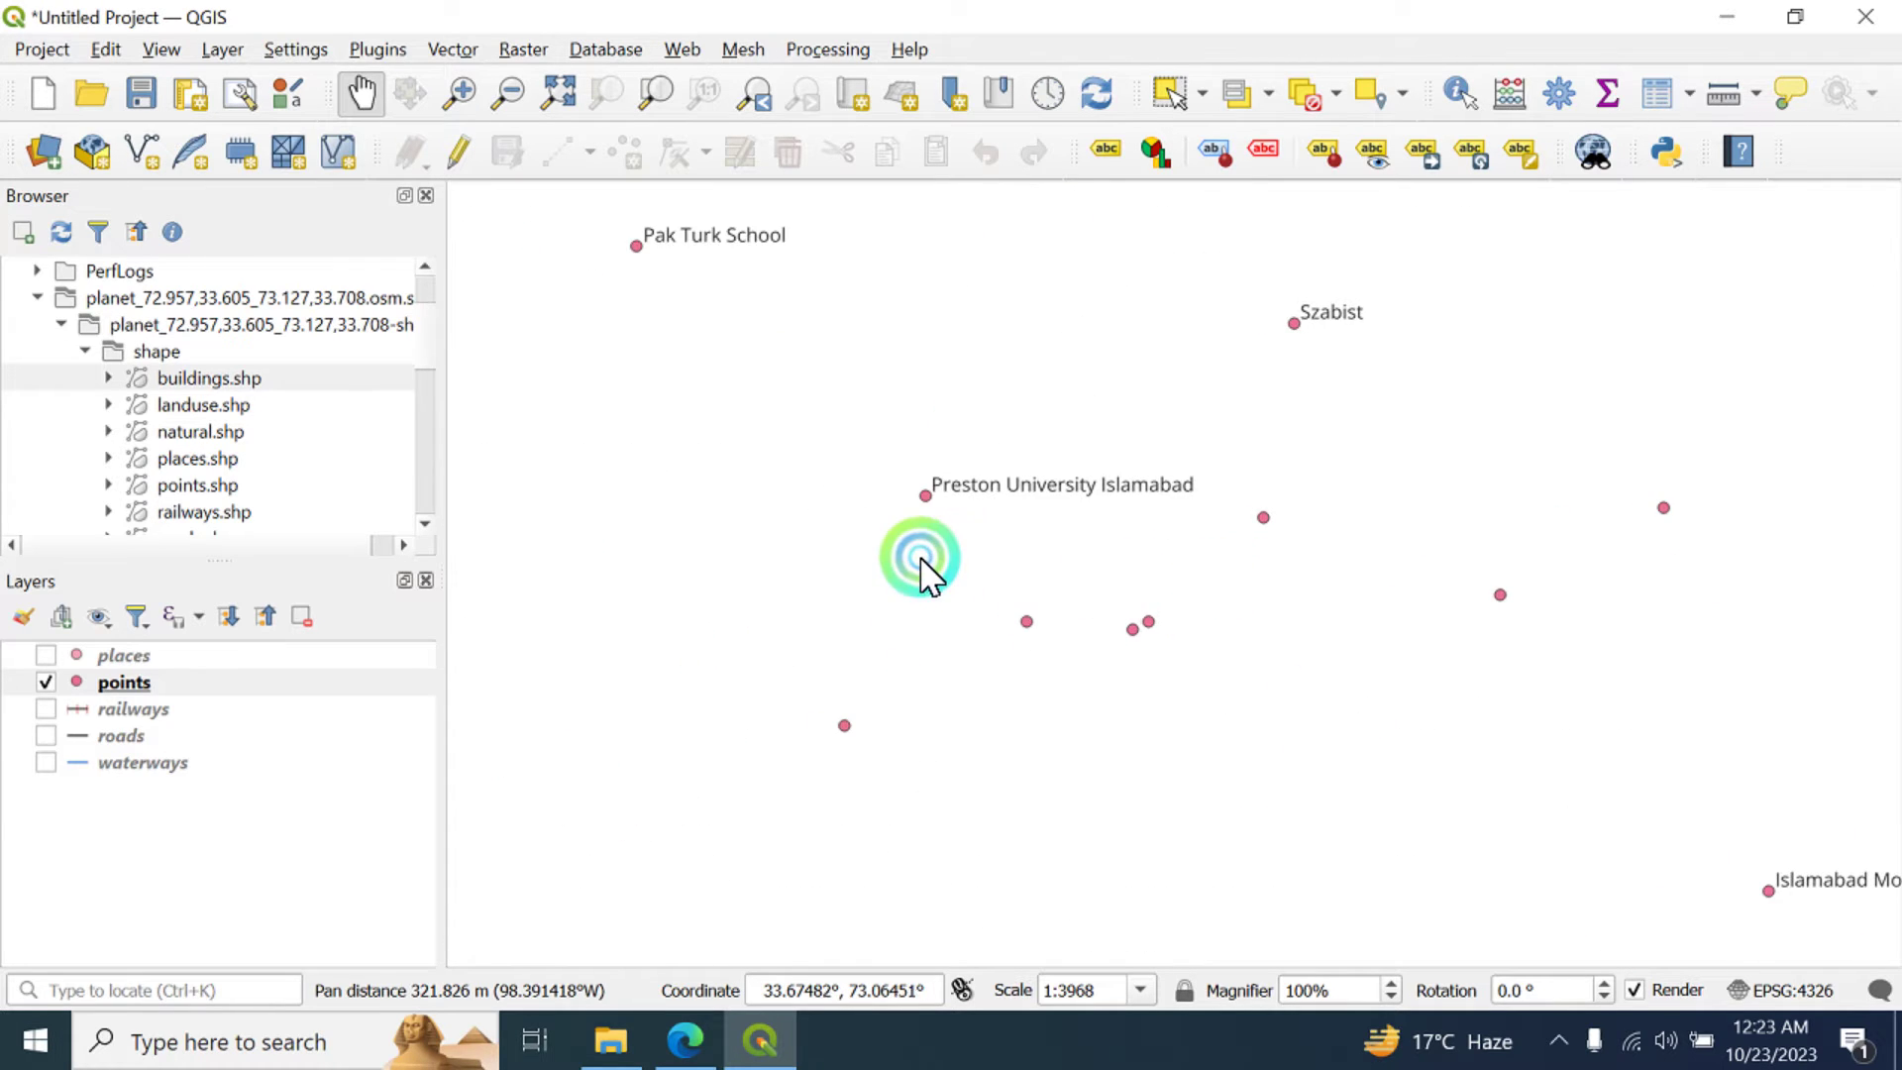
drag(921, 554, 1021, 594)
drag(888, 618, 1218, 561)
drag(850, 752, 1250, 682)
drag(1014, 660, 1053, 735)
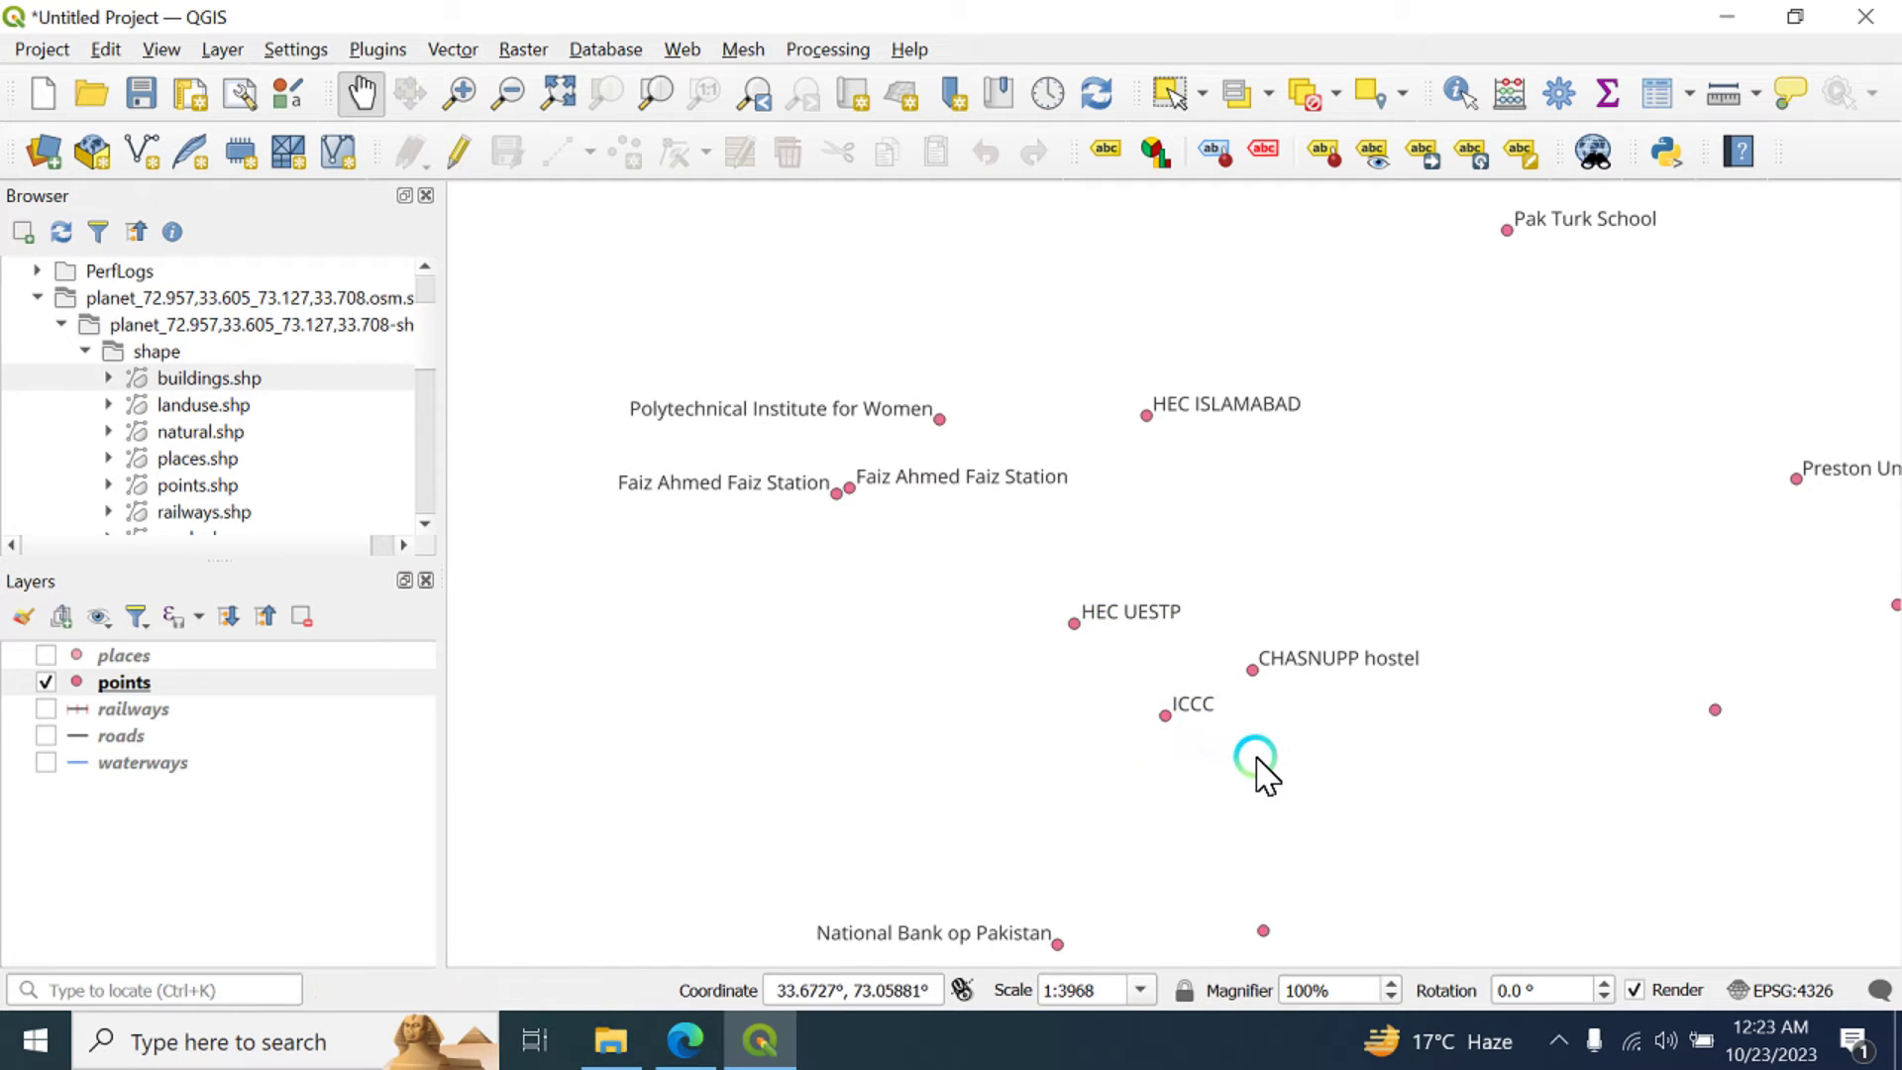
drag(1318, 421, 995, 550)
drag(891, 621, 1032, 637)
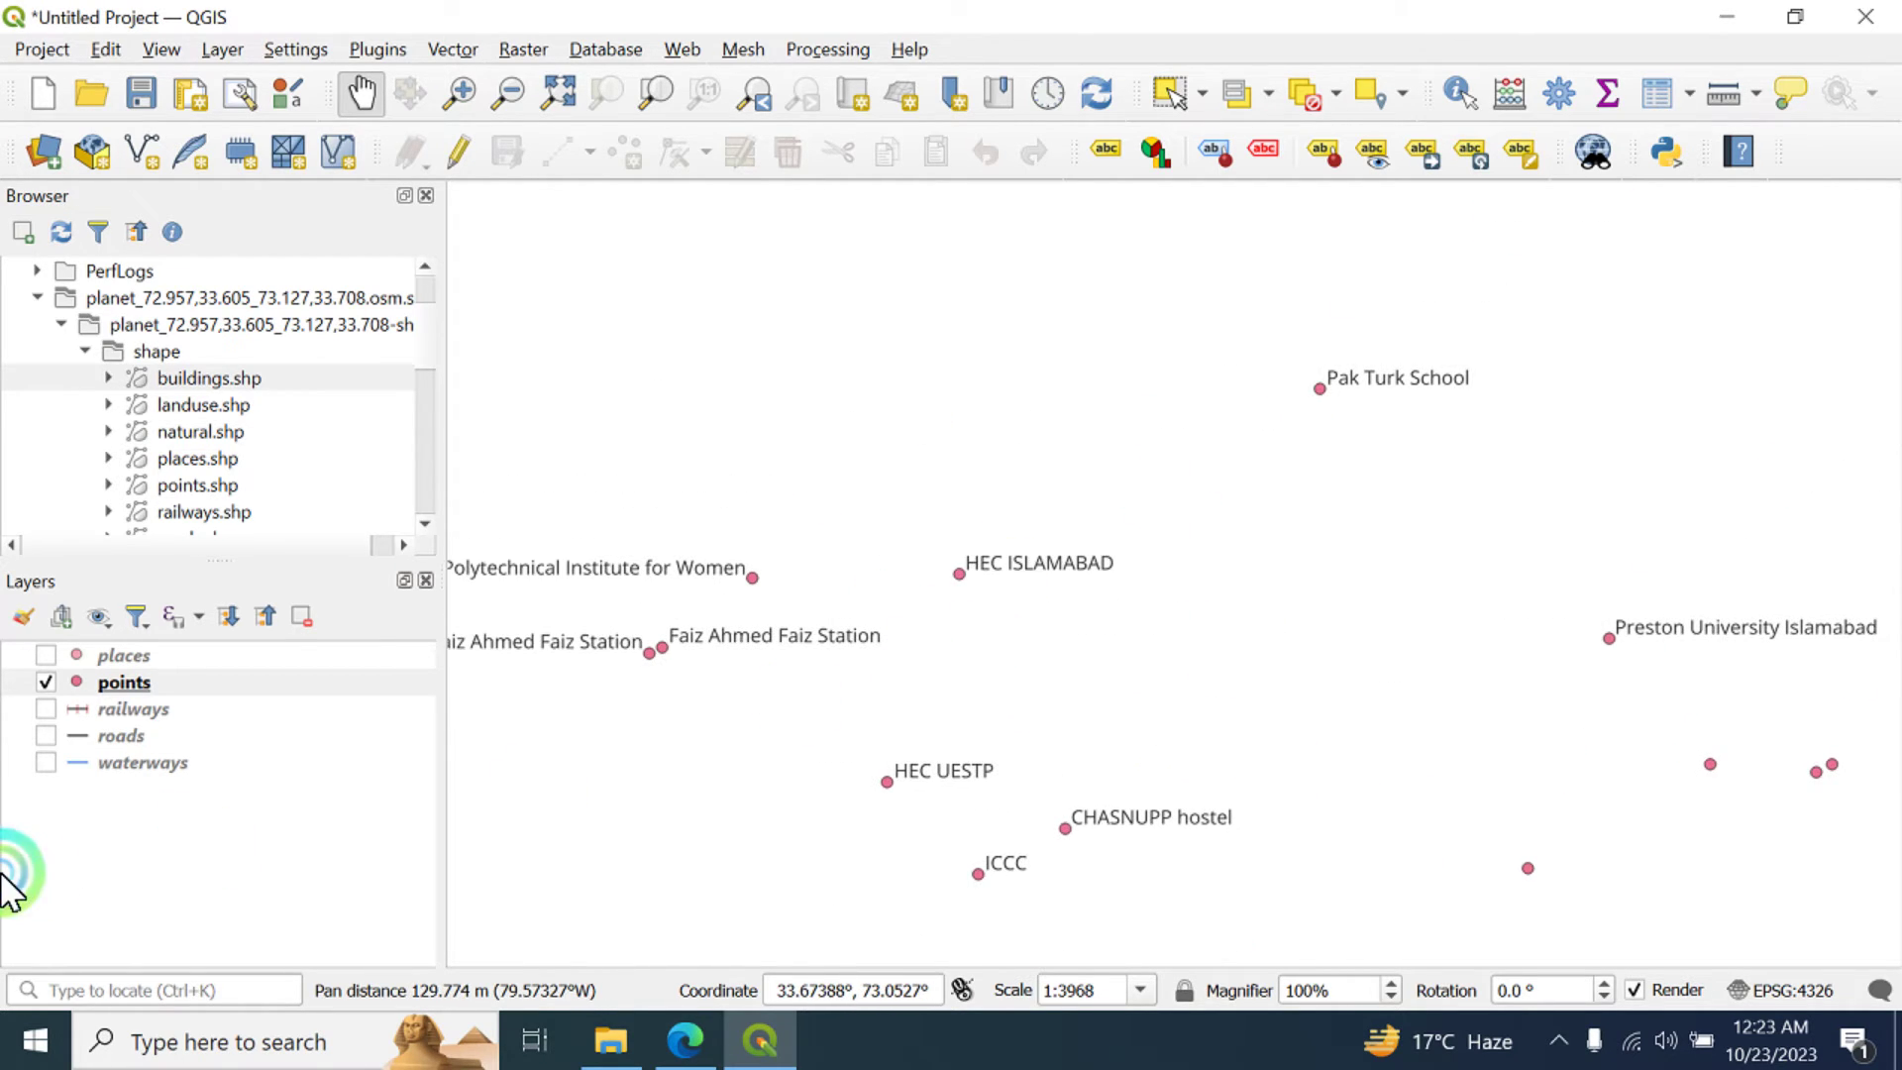
- Show the roads layer together with the labelled points
click(45, 735)
click(1023, 600)
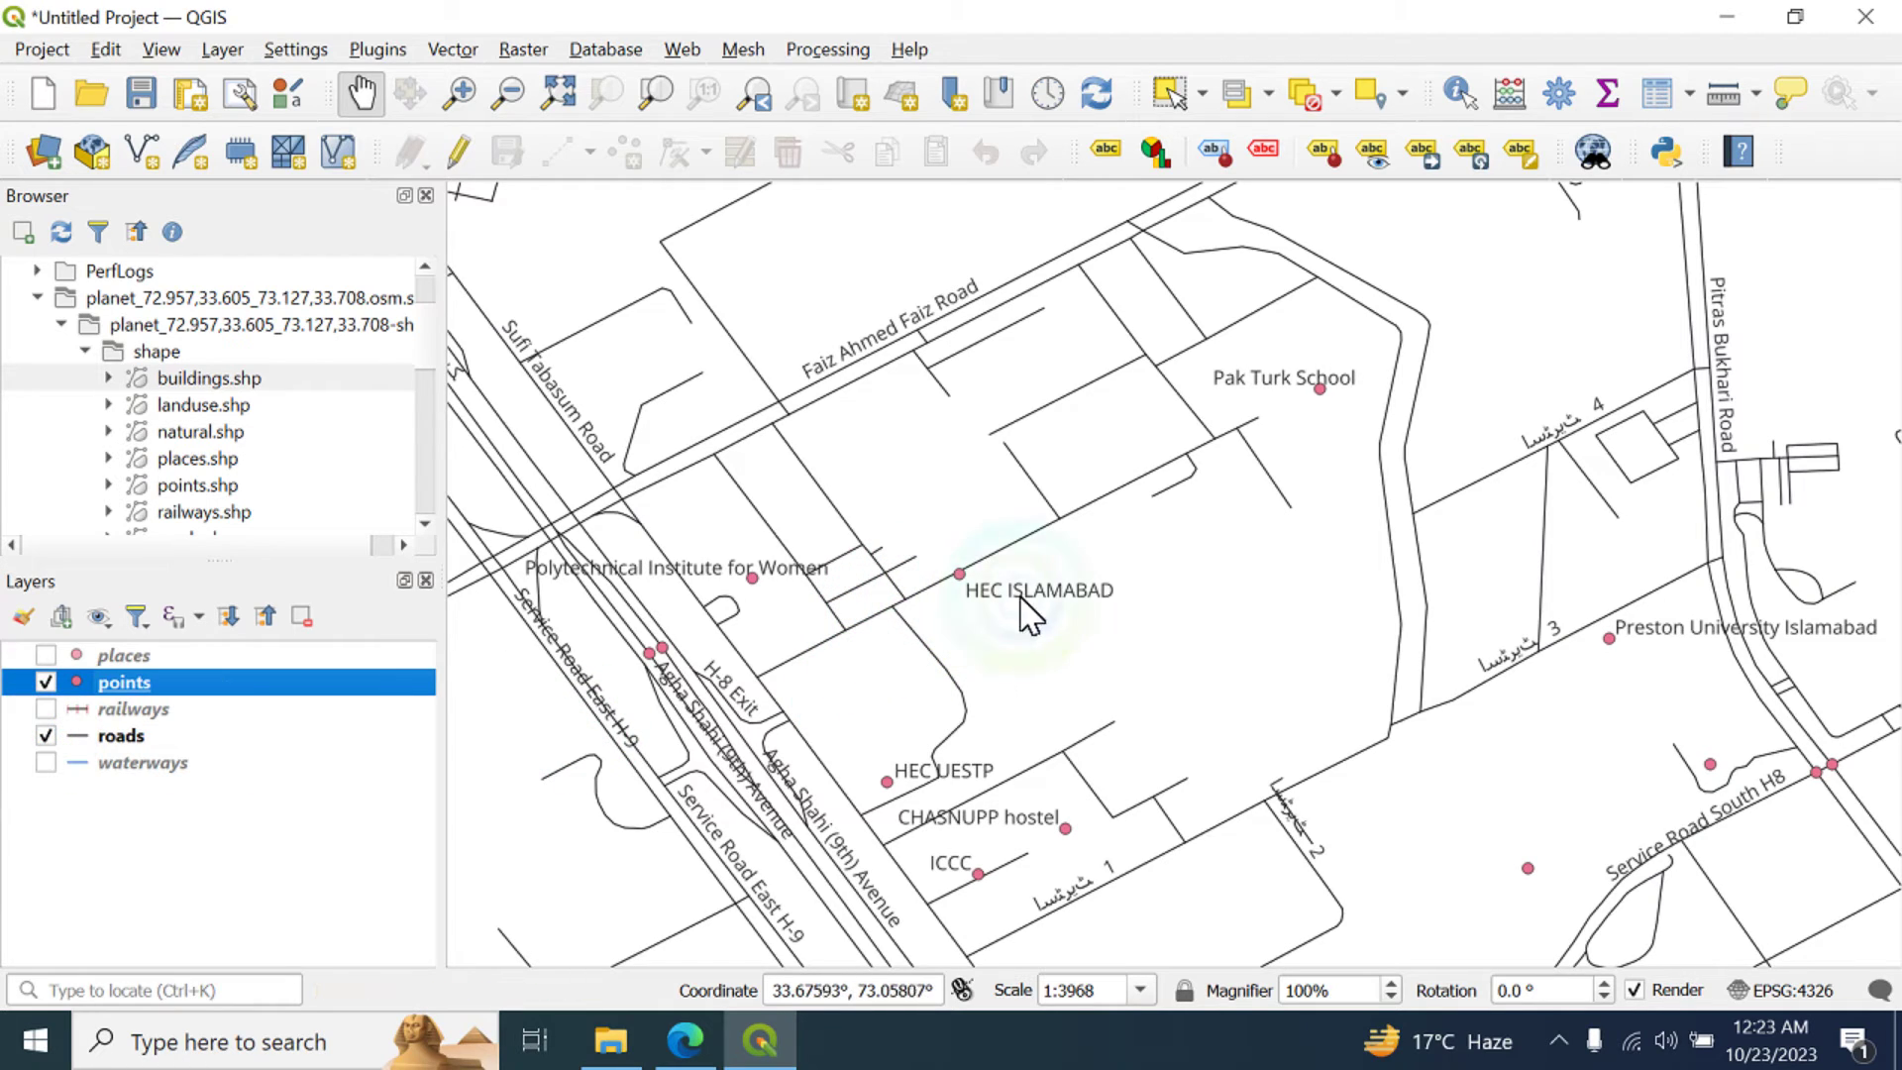
- Replace the points layer with the places layer over the roads and turn on the places labels
click(45, 683)
click(45, 682)
click(44, 682)
scroll(1441, 705, down, 3)
drag(1442, 705, 1252, 556)
right_click(135, 657)
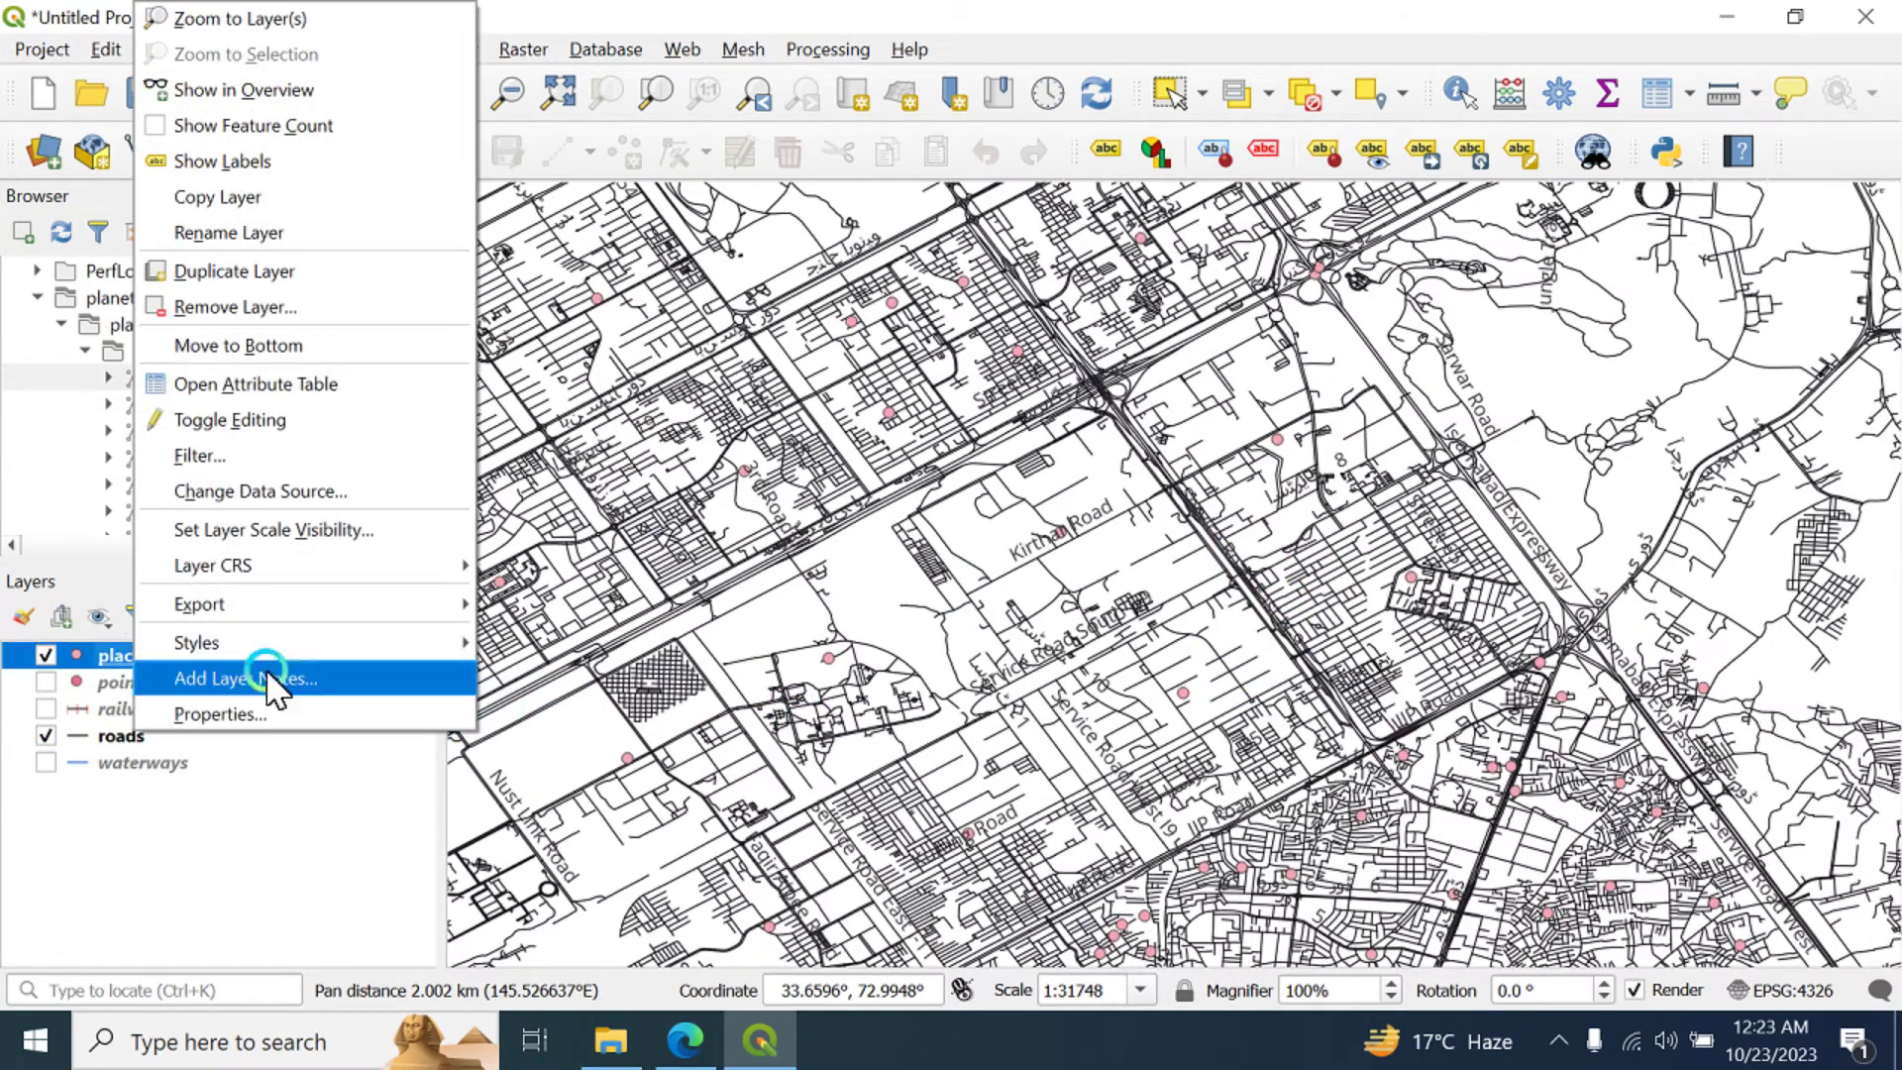
click(246, 161)
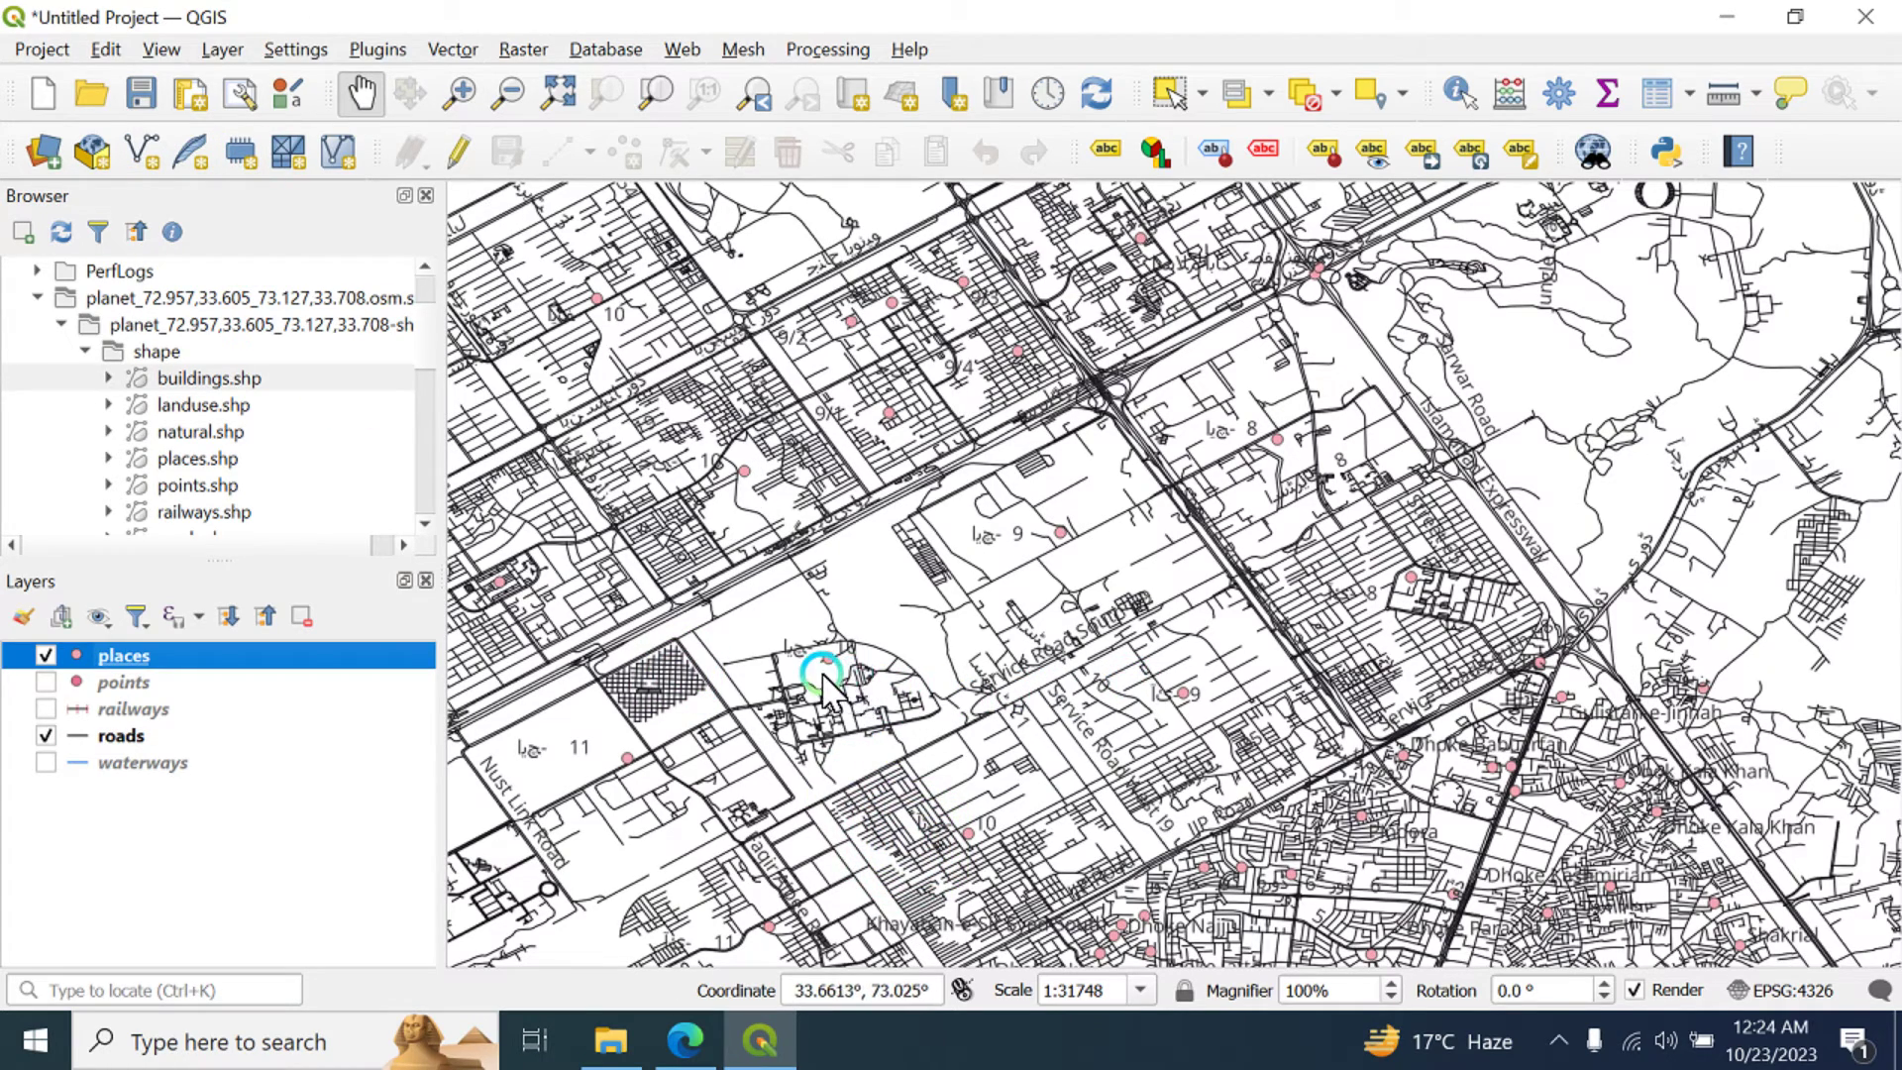
- Examine the place name labels against the roads in different sectors of the map
scroll(822, 674, down, 2)
scroll(822, 674, up, 8)
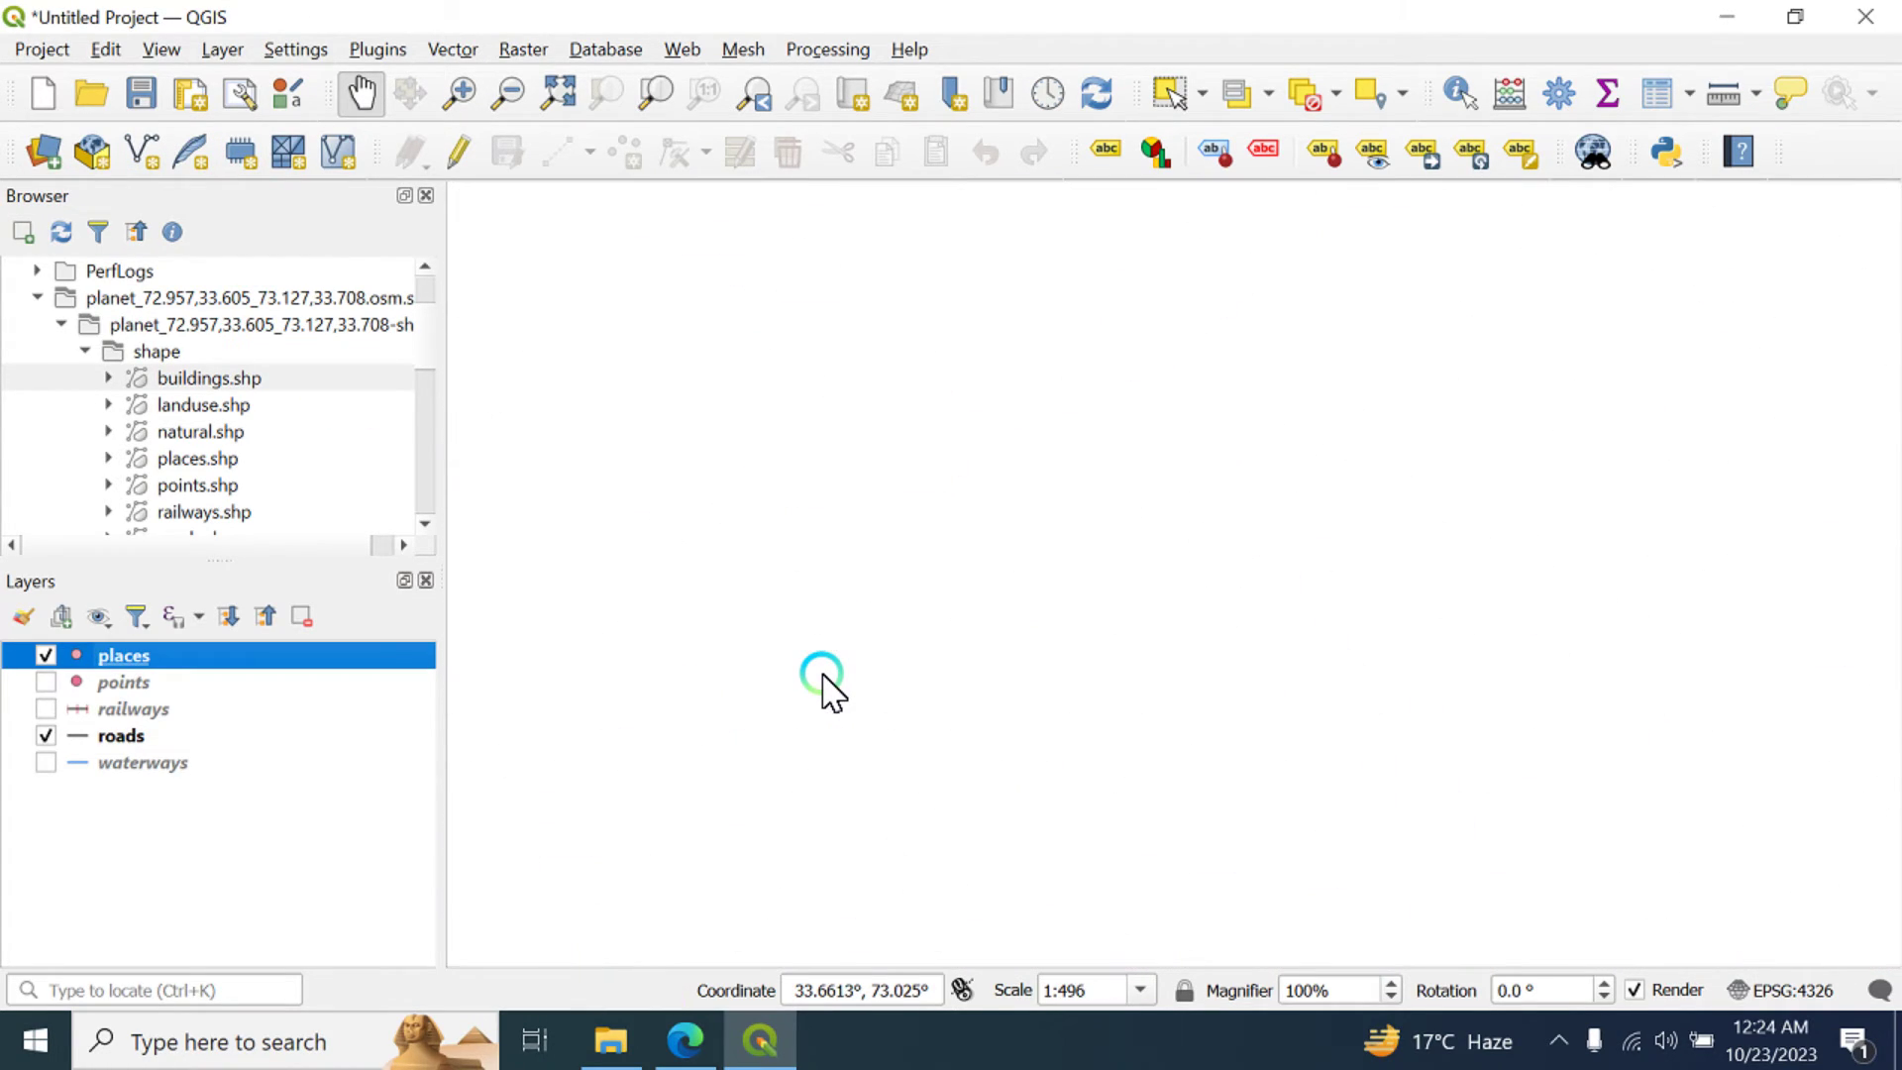
scroll(980, 594, down, 2)
drag(1040, 540, 991, 634)
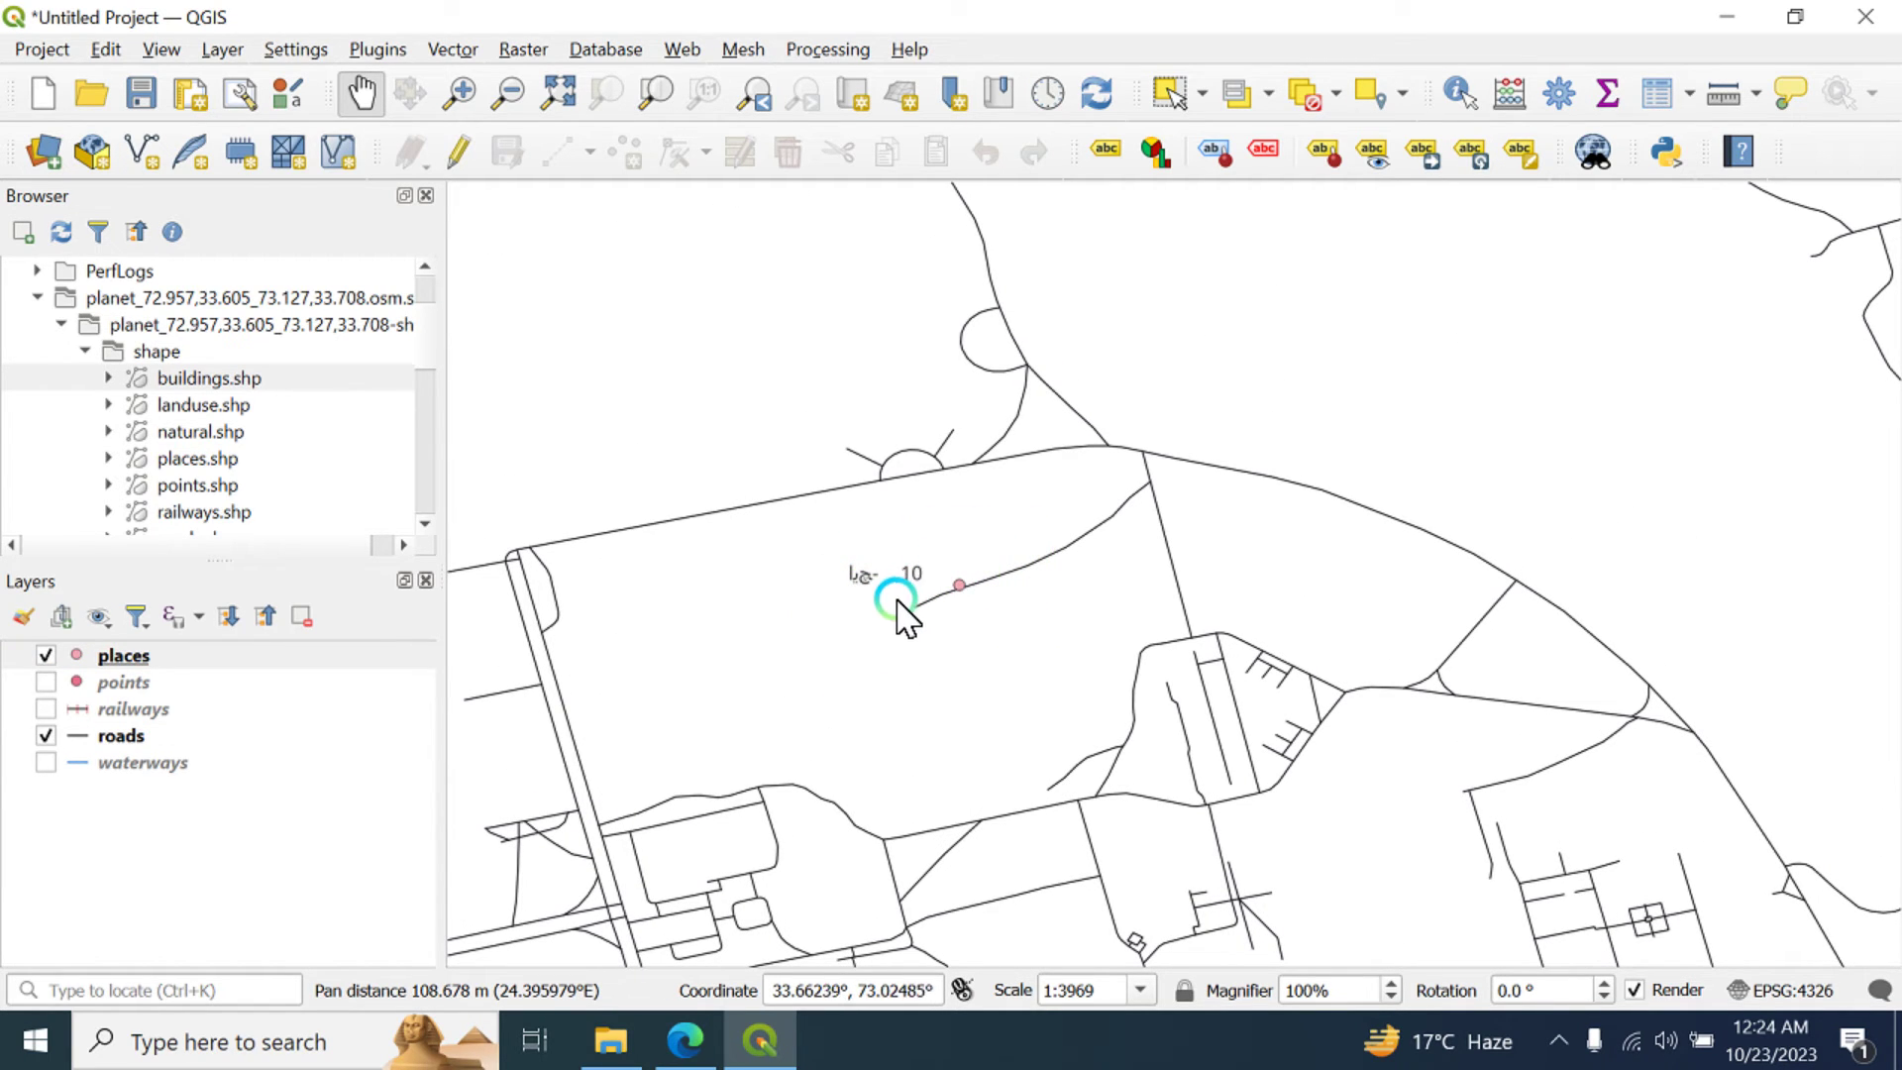
drag(941, 679, 1268, 371)
drag(878, 755, 929, 315)
scroll(961, 457, down, 2)
drag(1077, 683, 973, 502)
drag(1236, 454, 1065, 570)
scroll(1165, 507, up, 3)
scroll(1049, 544, up, 2)
scroll(1065, 569, down, 5)
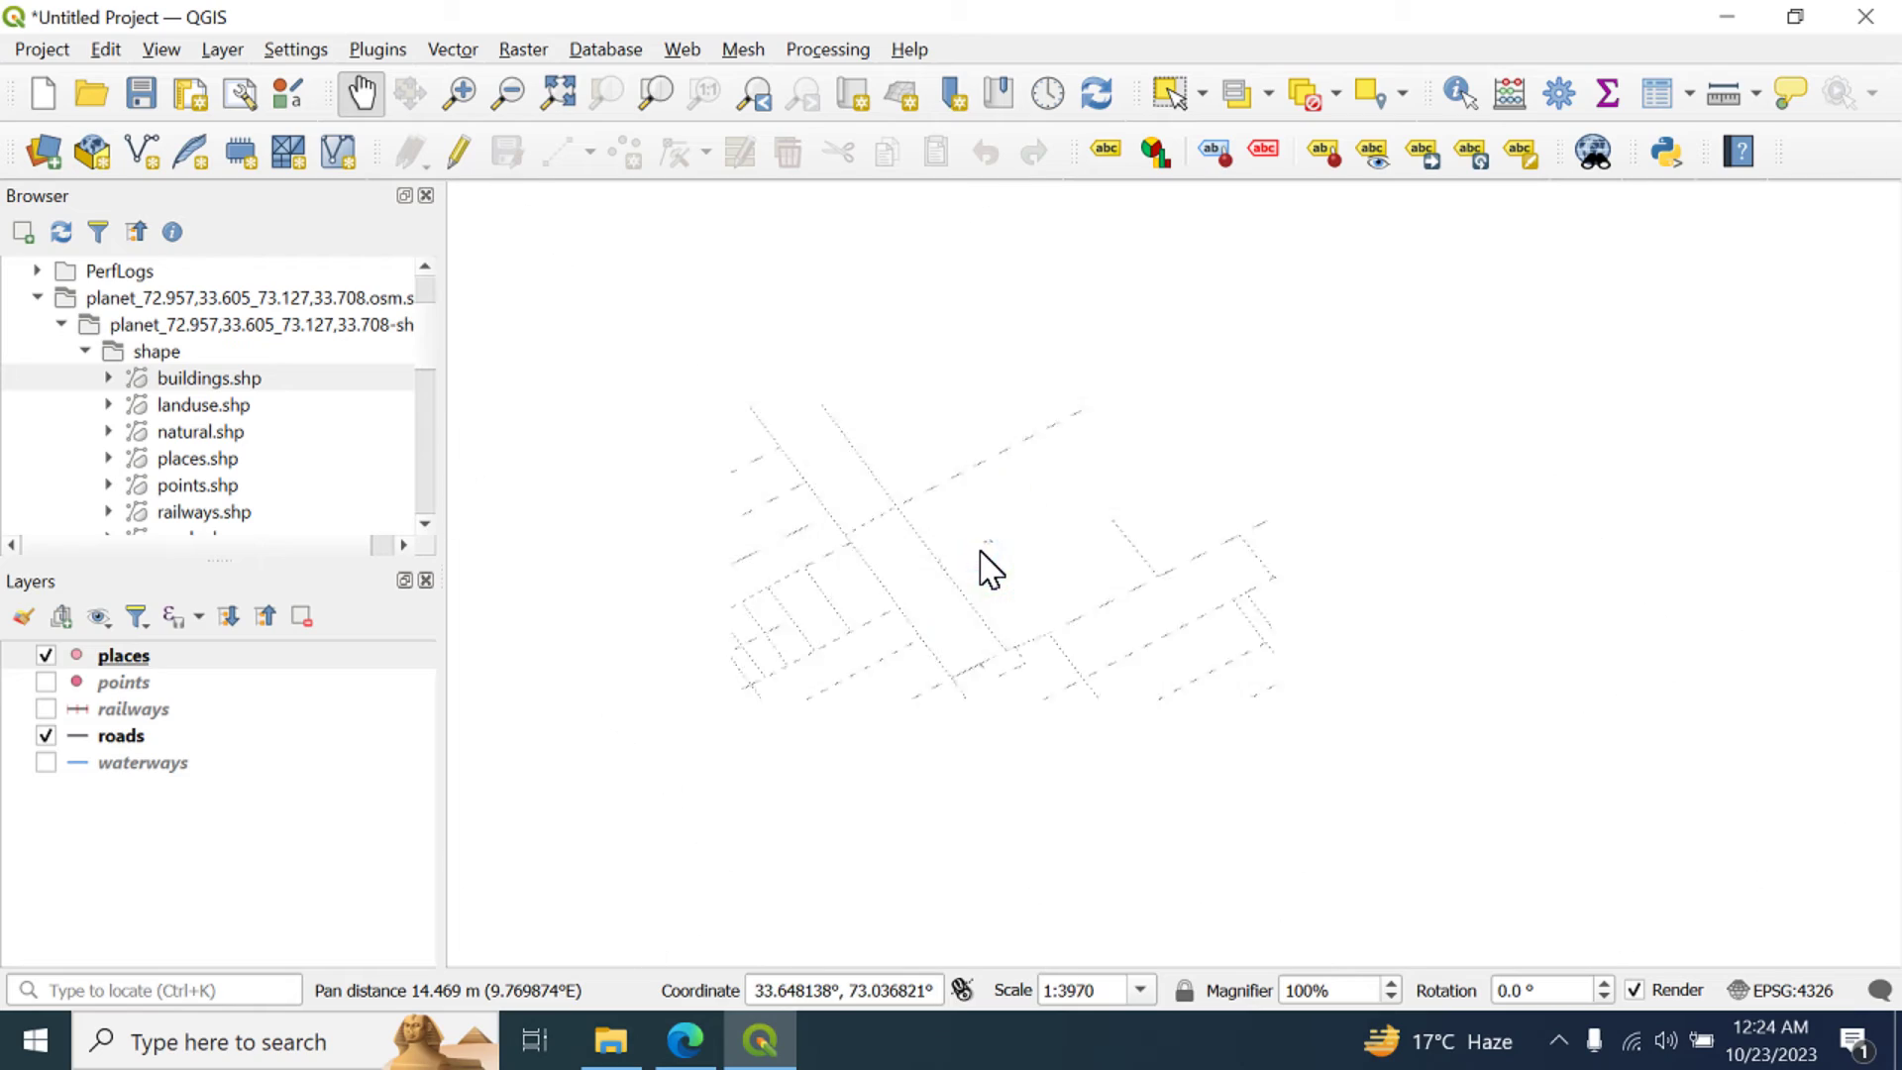
- Show the points and railways layers together with the labelled places and roads
click(45, 684)
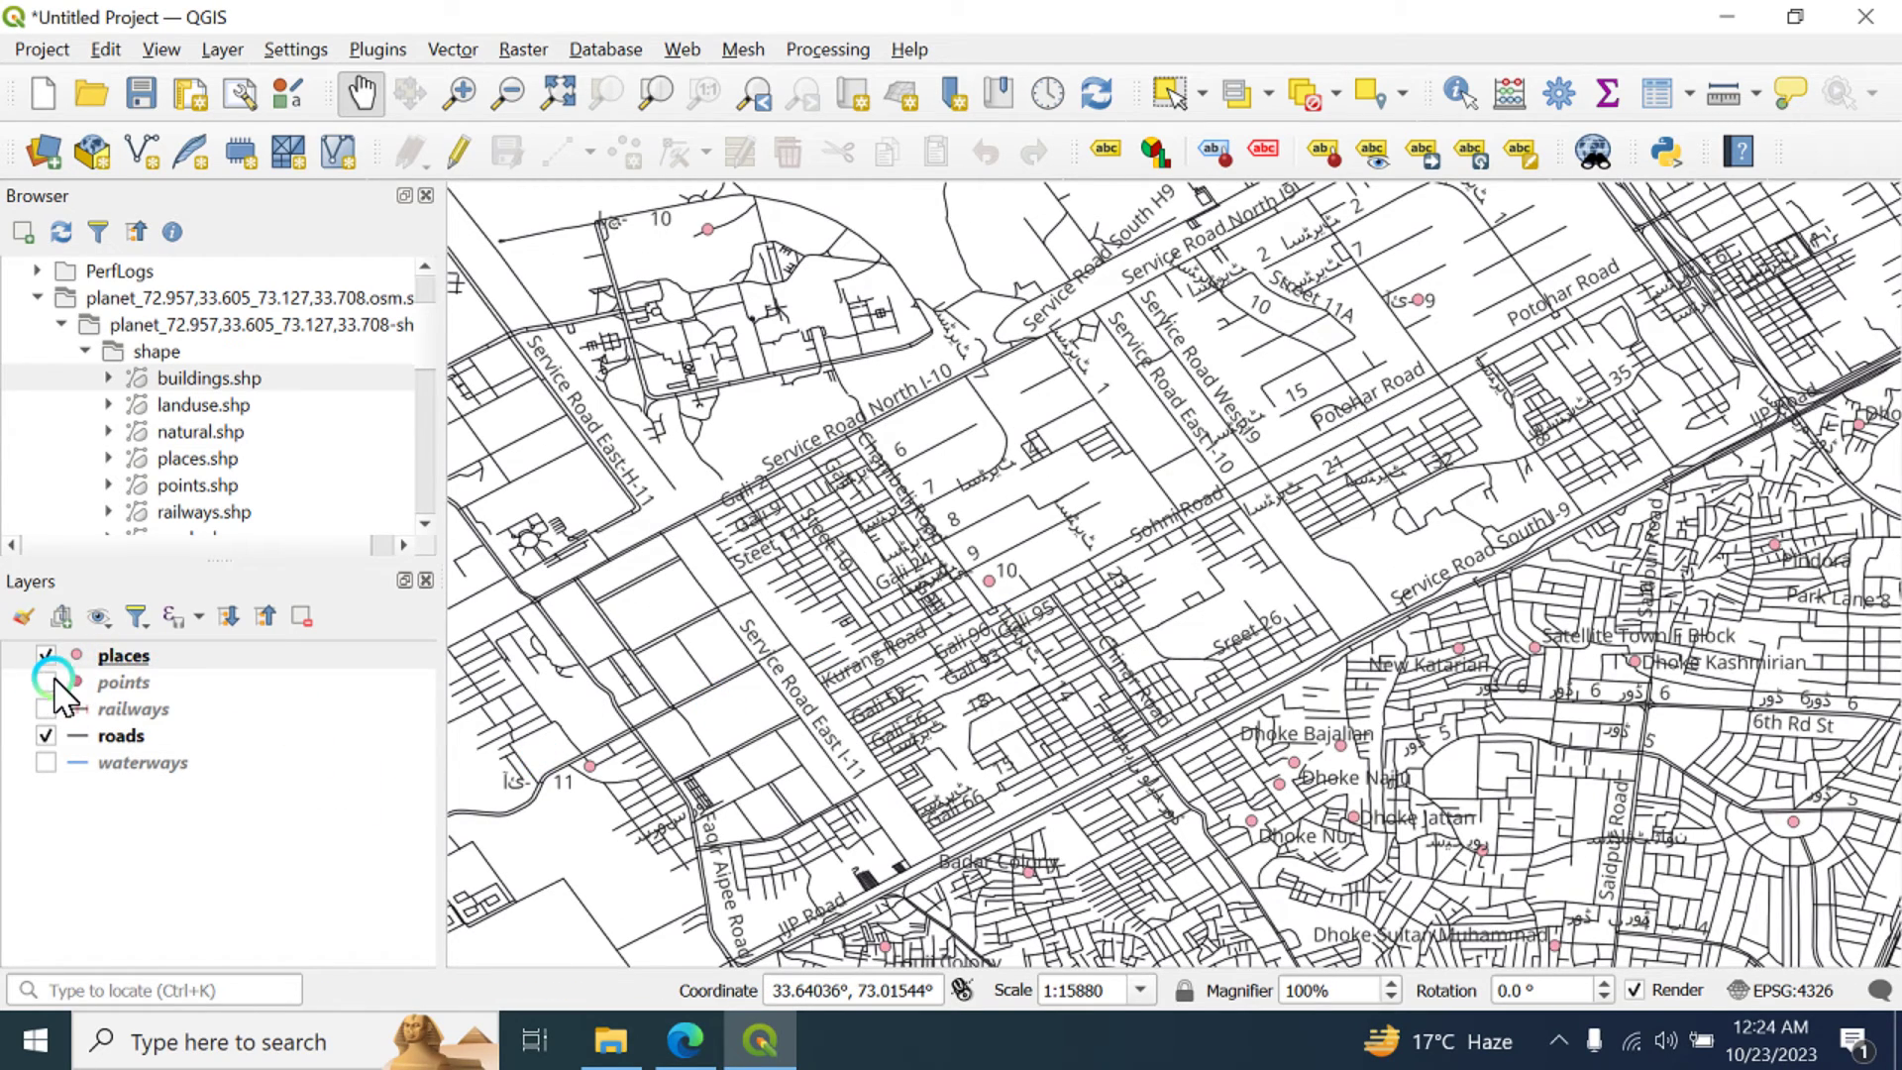
click(44, 709)
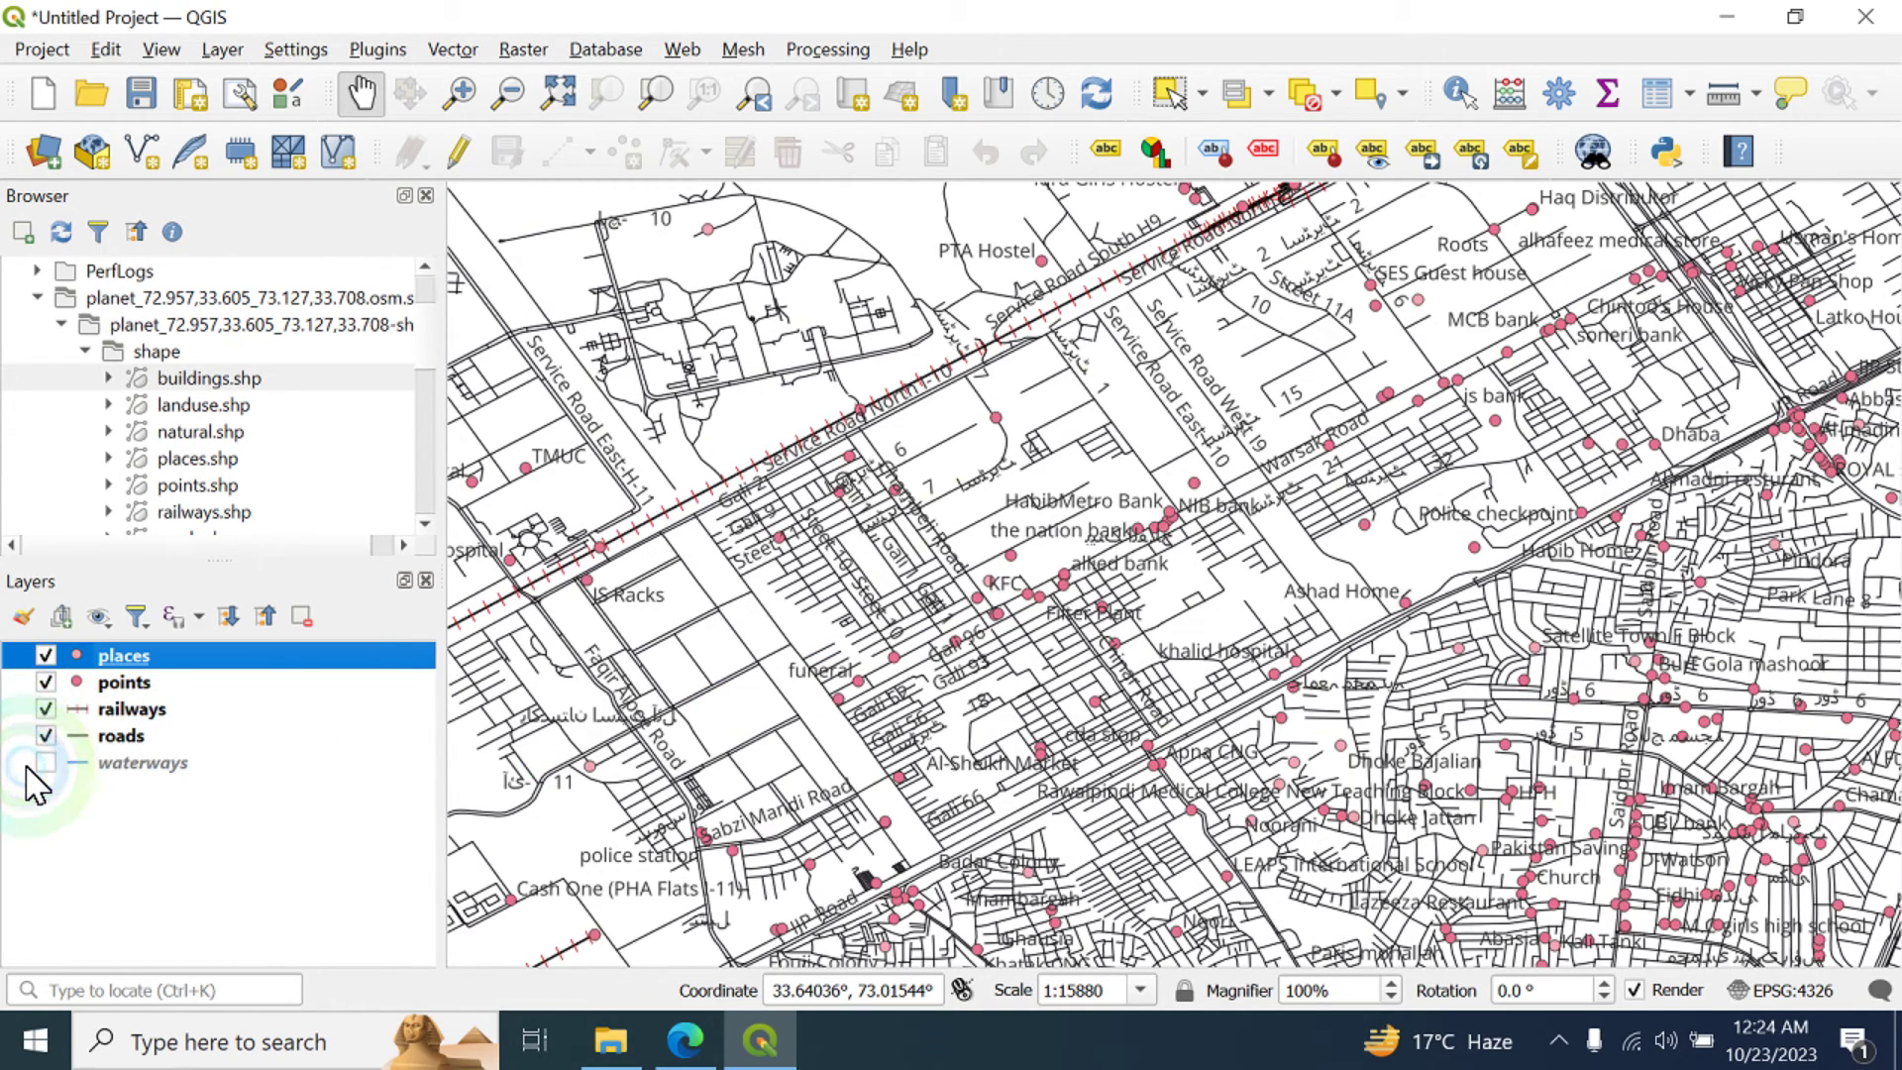
- Examine the combined places, points, railways and roads layers with their labels across the city
drag(930, 726, 843, 435)
drag(1166, 847, 945, 533)
drag(1211, 598, 845, 523)
scroll(1189, 624, down, 1)
drag(1023, 626, 1153, 642)
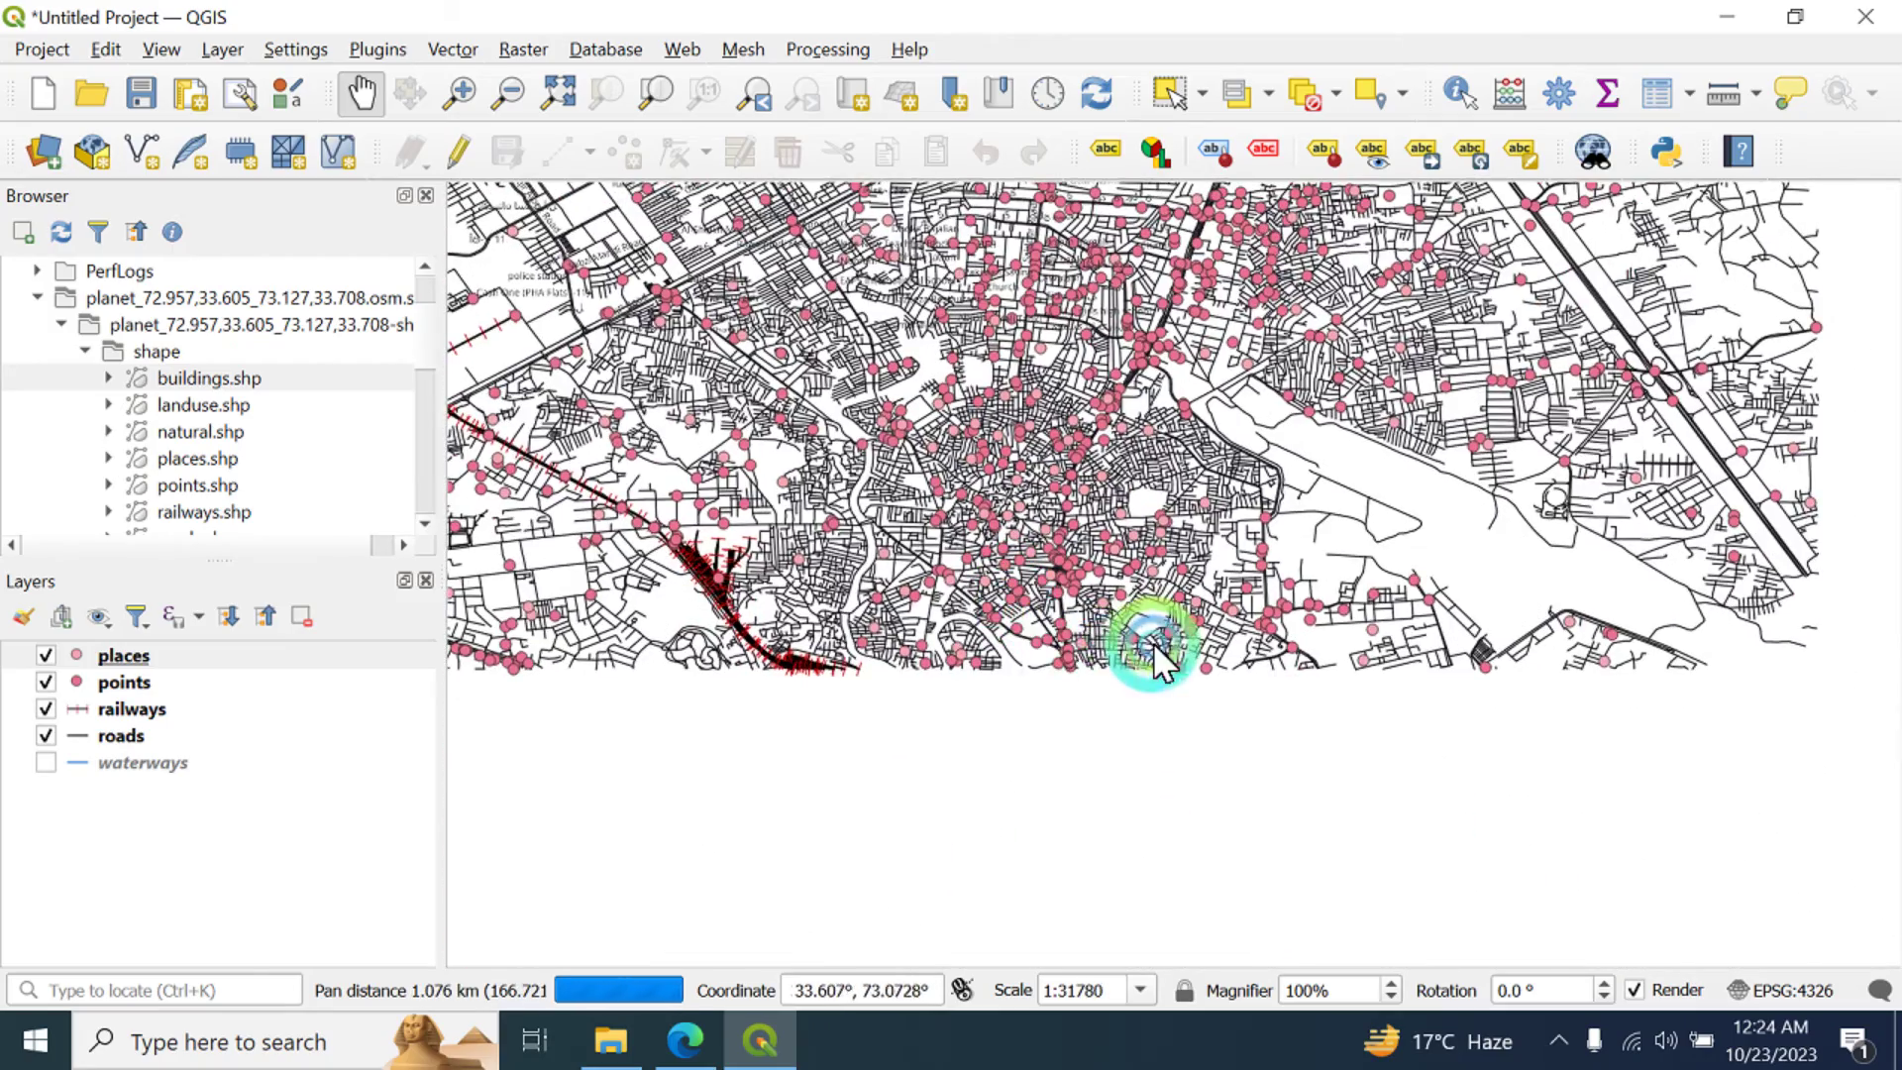
drag(947, 582, 939, 839)
scroll(1019, 709, up, 1)
scroll(1019, 709, up, 1)
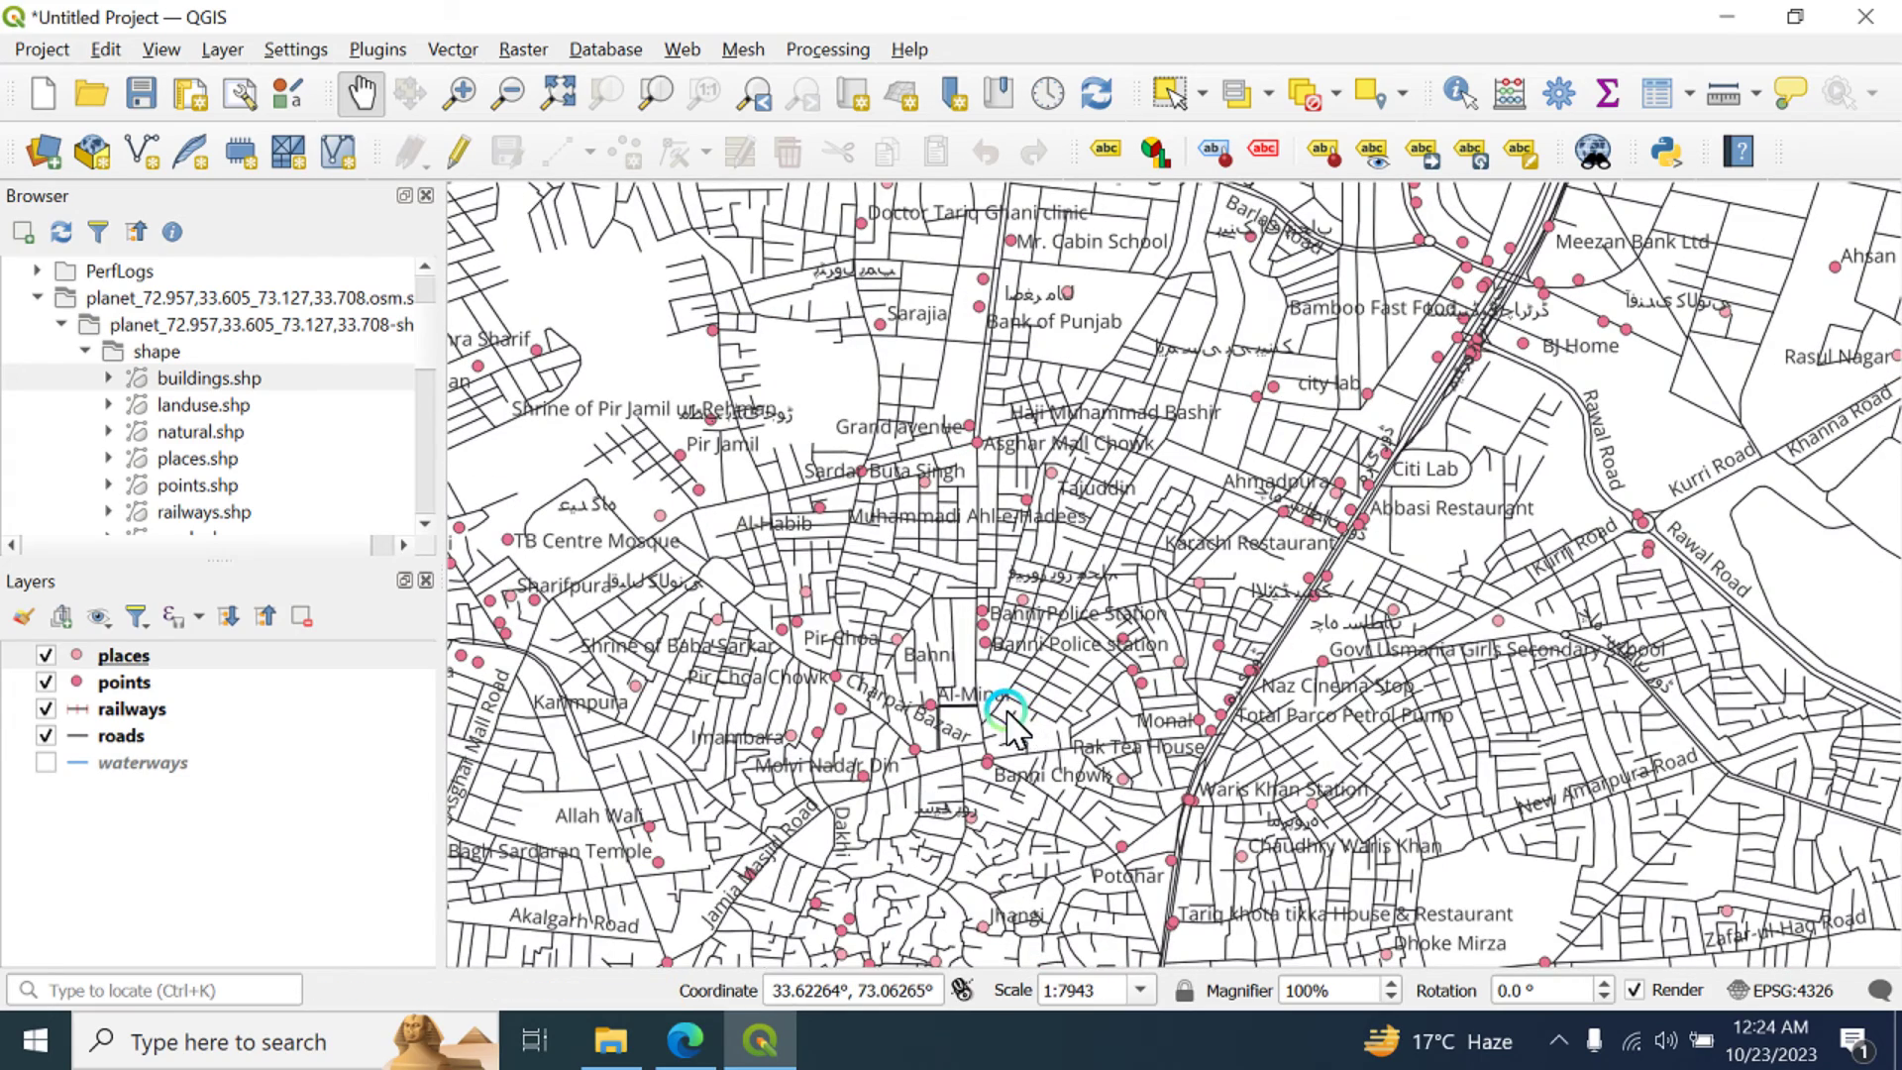